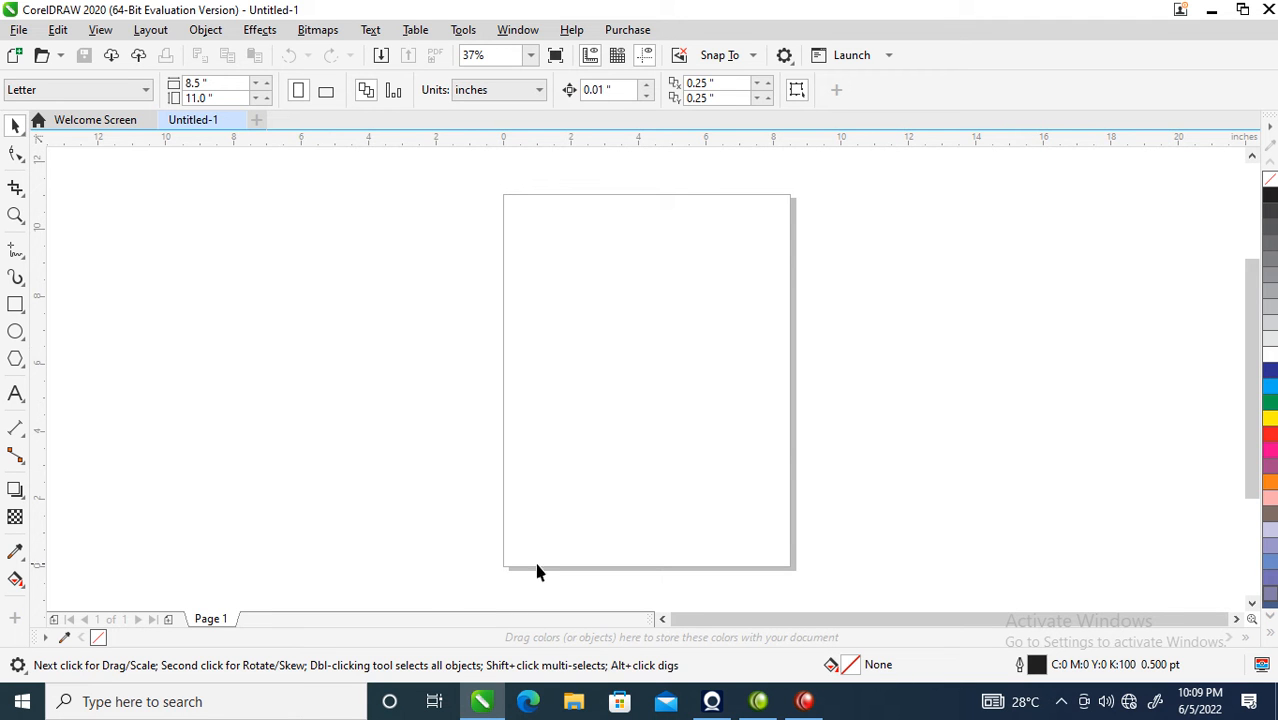
Step: Draw a polygon about 3.6 by 3.4 inches on the upper part of the page and give it 6 sides
key(z)
drag(399, 211, 910, 491)
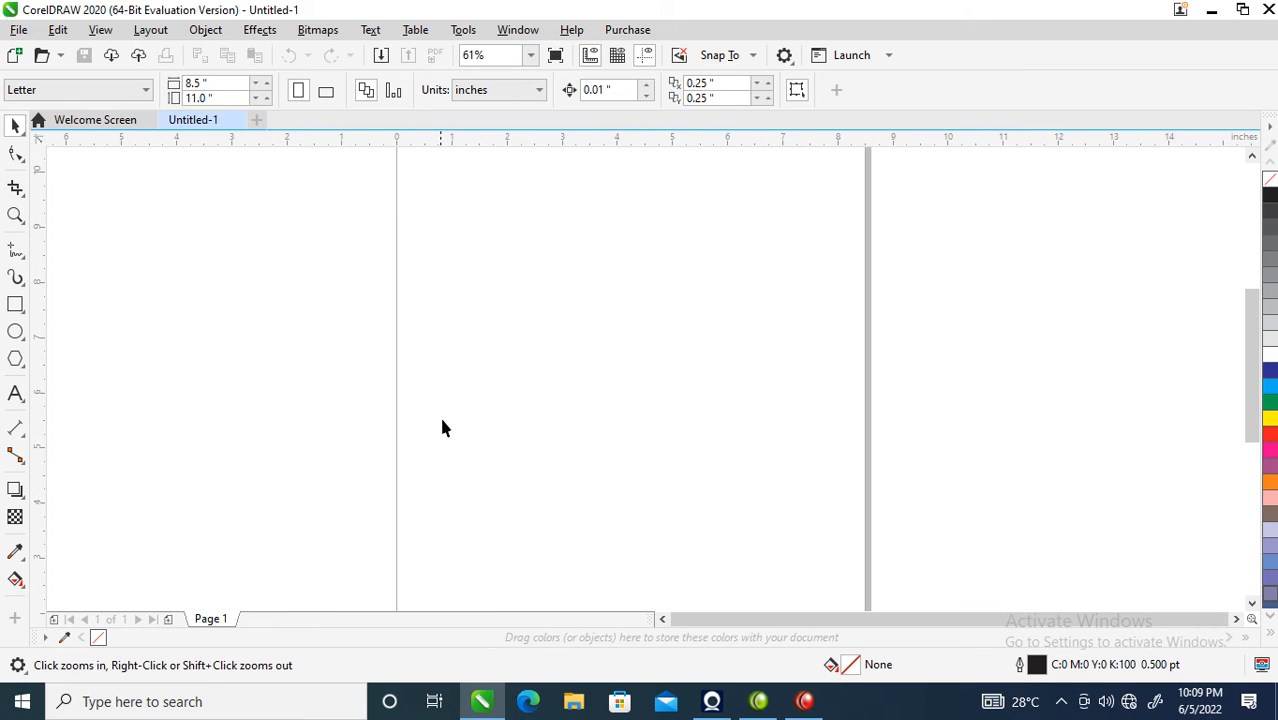
click(15, 358)
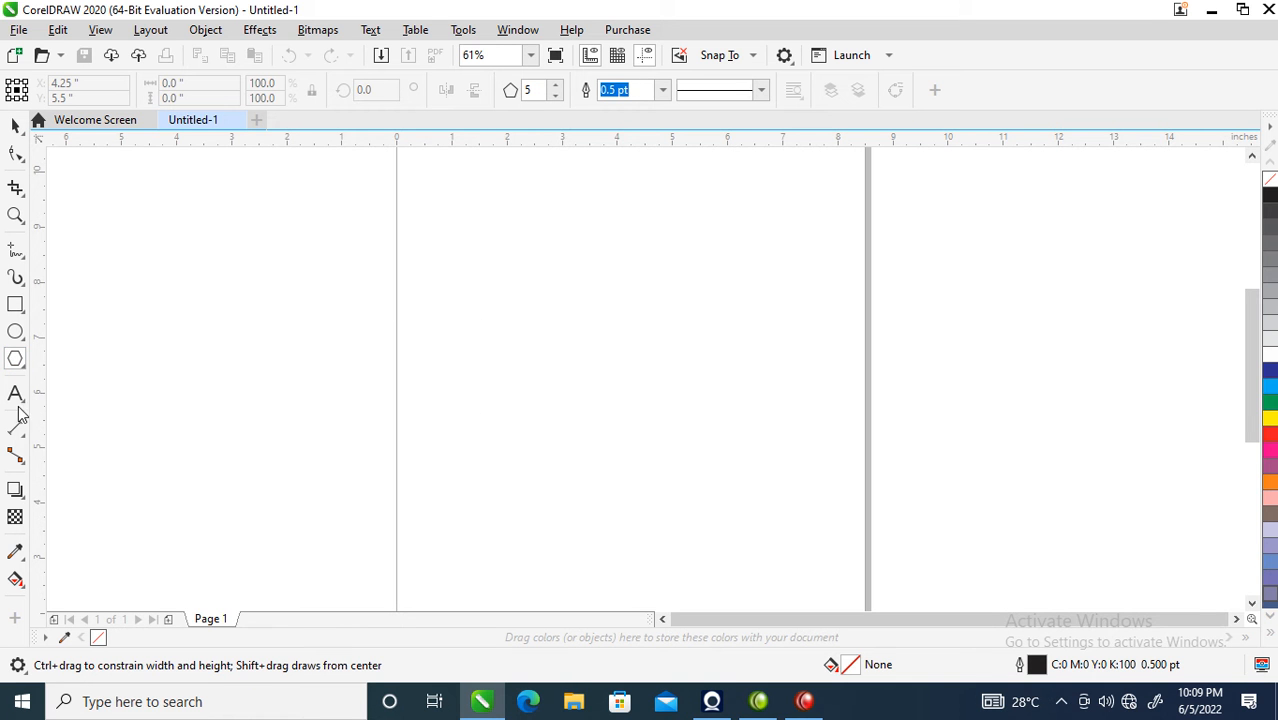
drag(449, 239, 613, 449)
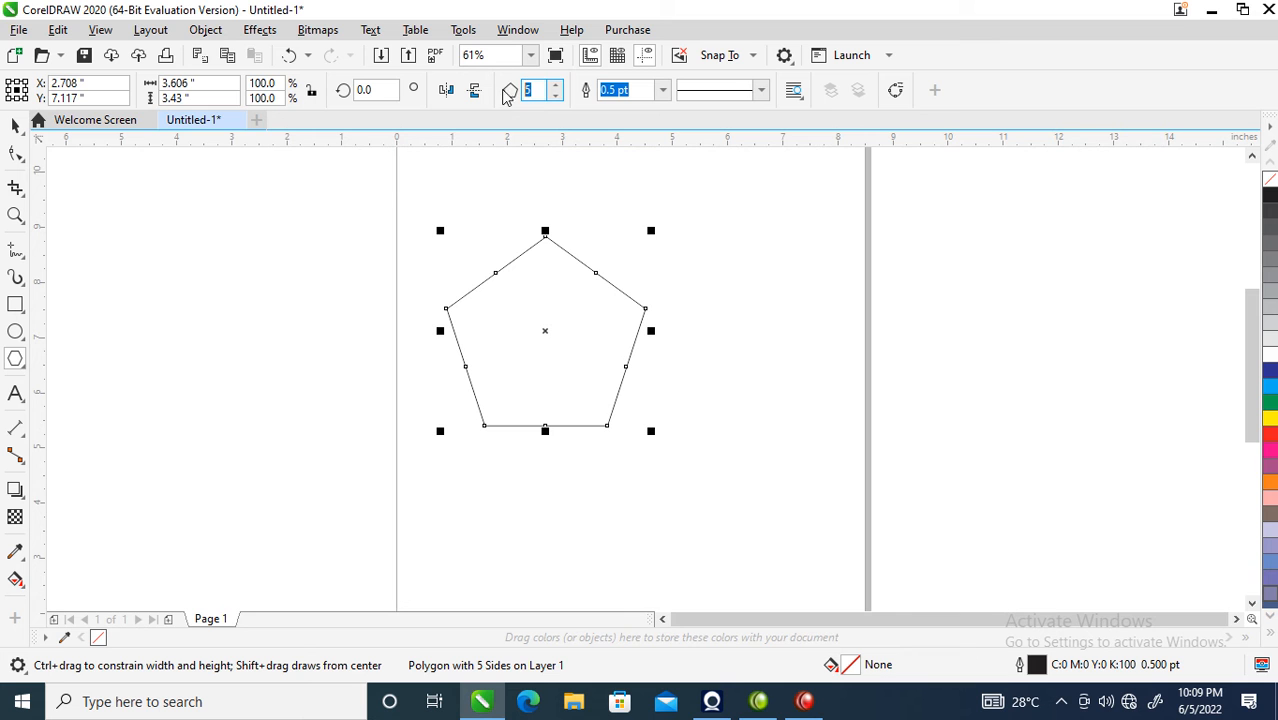
text(6)
key(Return)
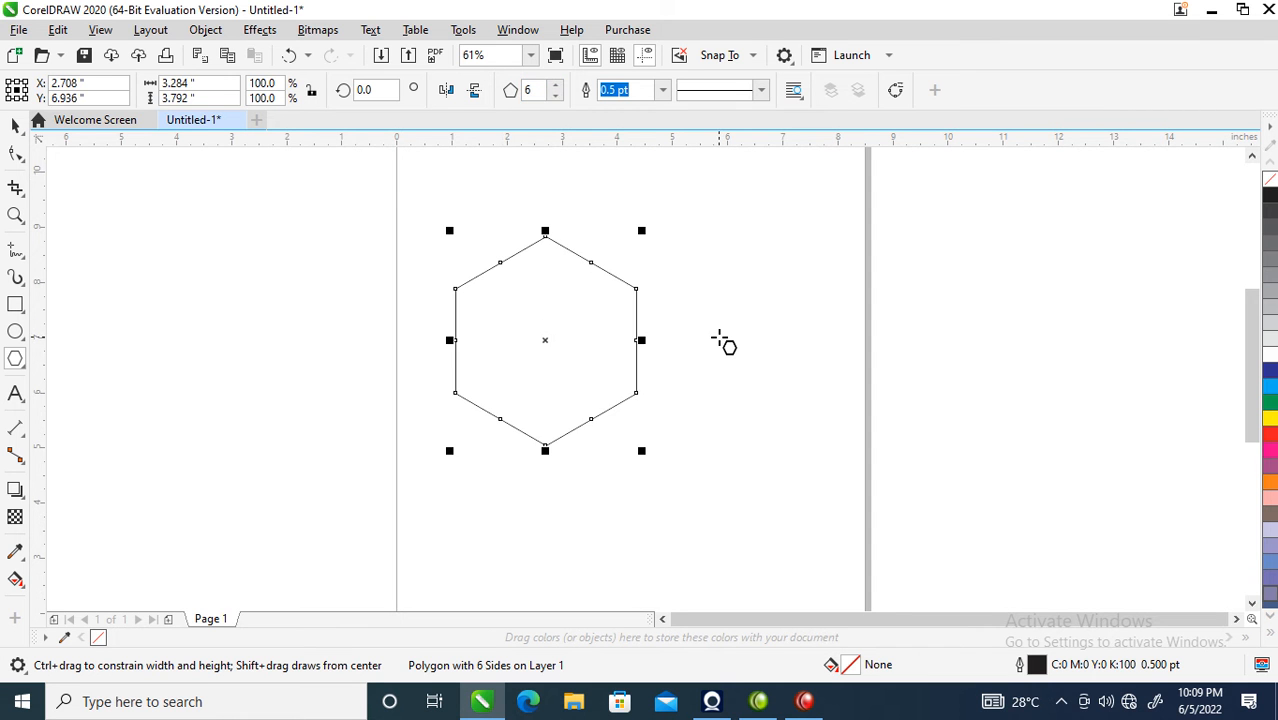
Step: Place three overlapping copies of the hexagon above, lower right and lower left so their edges form a cube
key(space)
drag(588, 407, 588, 301)
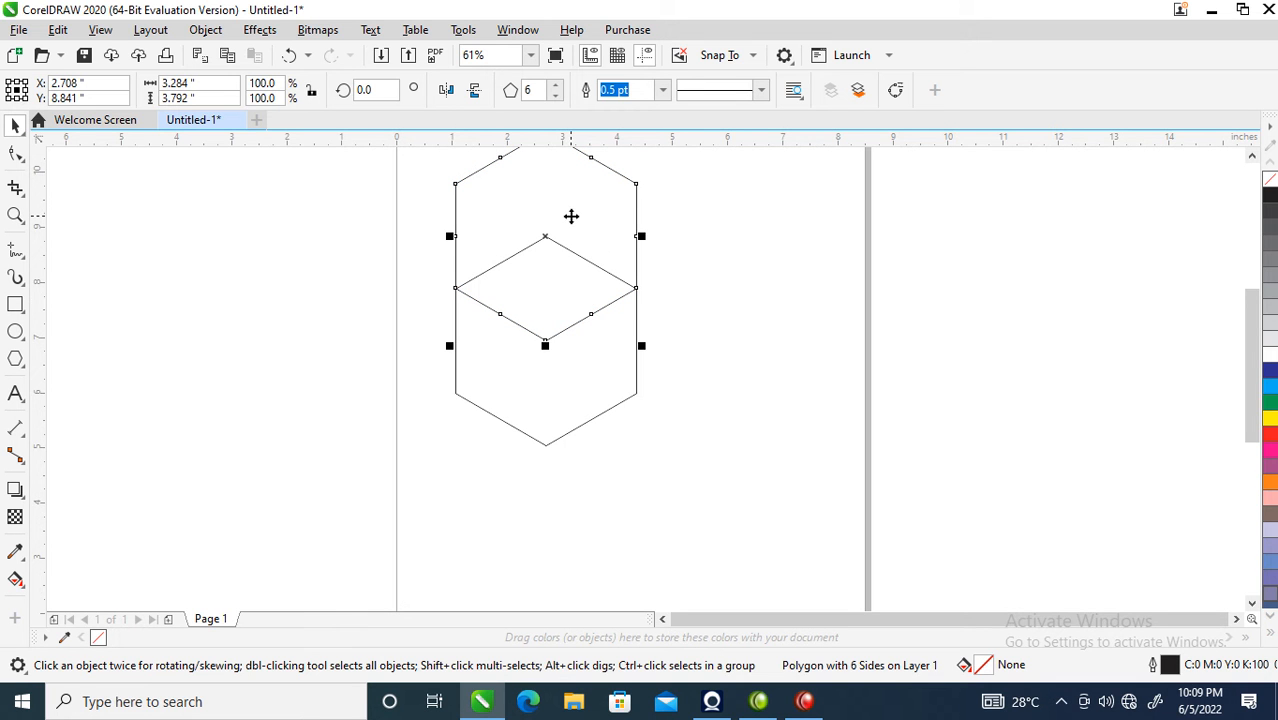
drag(571, 216, 661, 374)
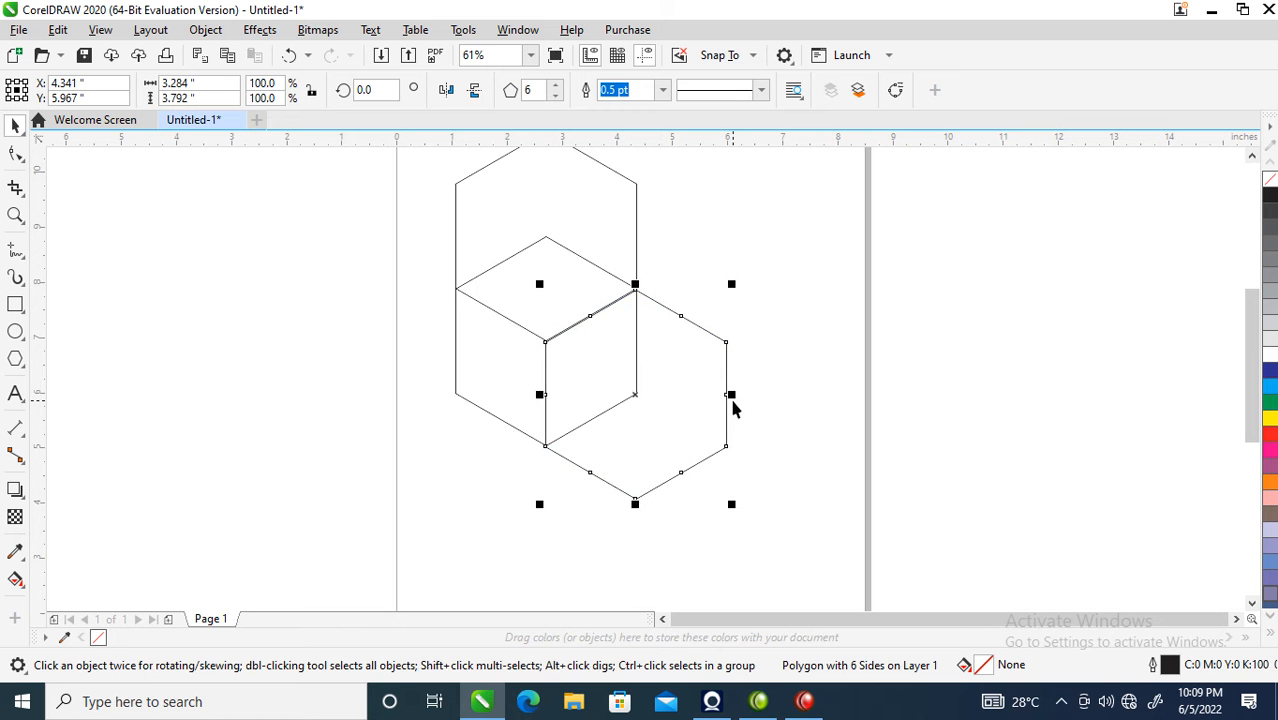
drag(733, 395, 496, 395)
scroll(496, 394, down, 2)
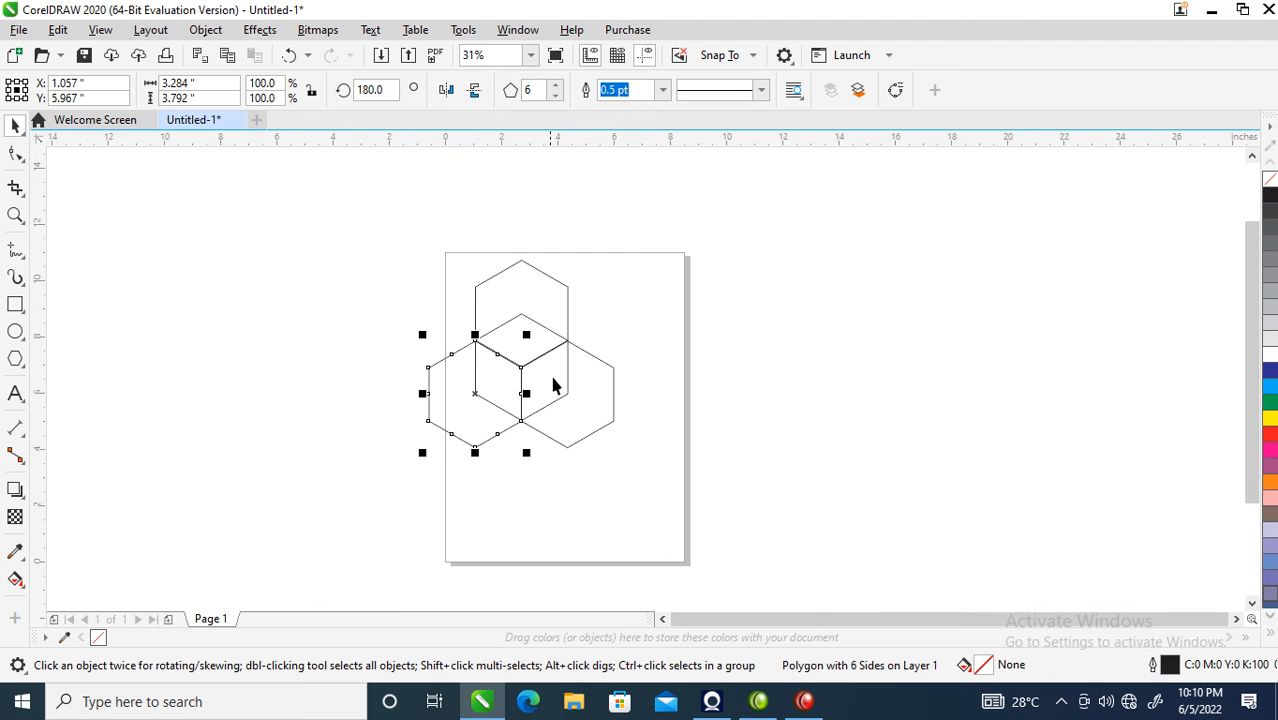
Step: Duplicate hexagons onto the cluster's upper right, one beside the top hexagon and one overlapping it diagonally upward
key(F2)
drag(320, 220, 754, 498)
drag(519, 449, 747, 328)
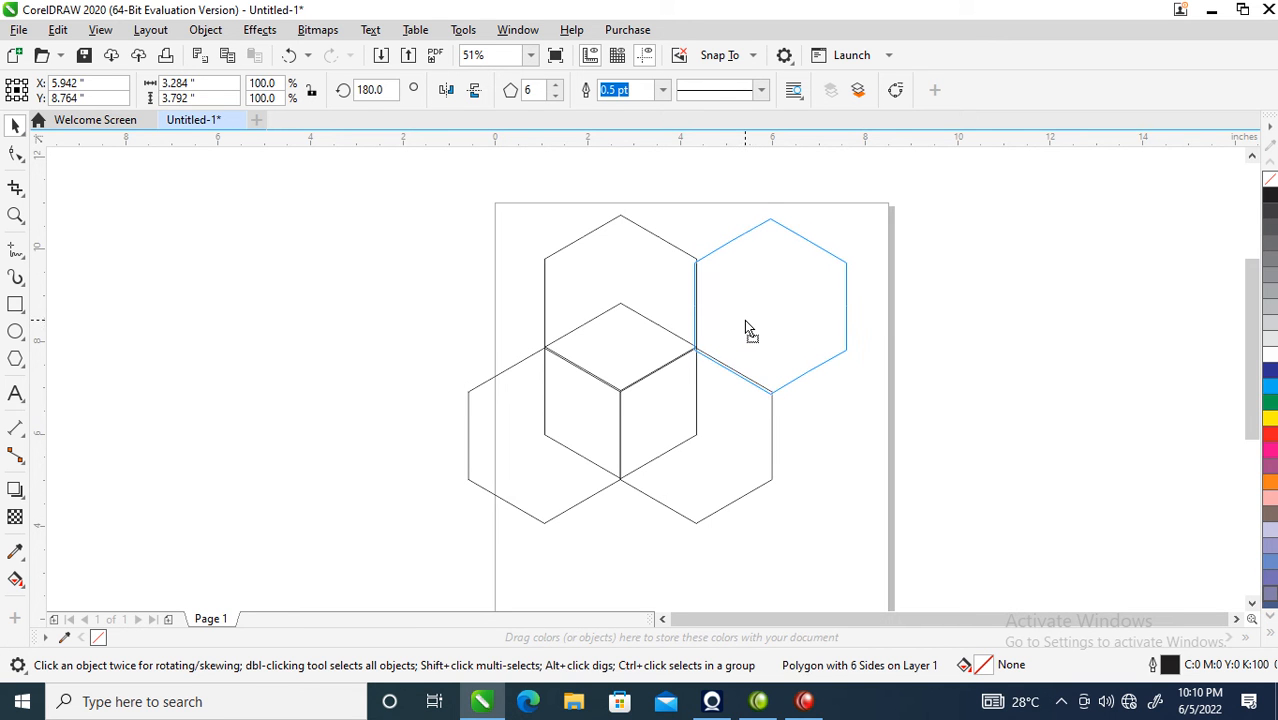
drag(744, 320, 745, 321)
click(557, 450)
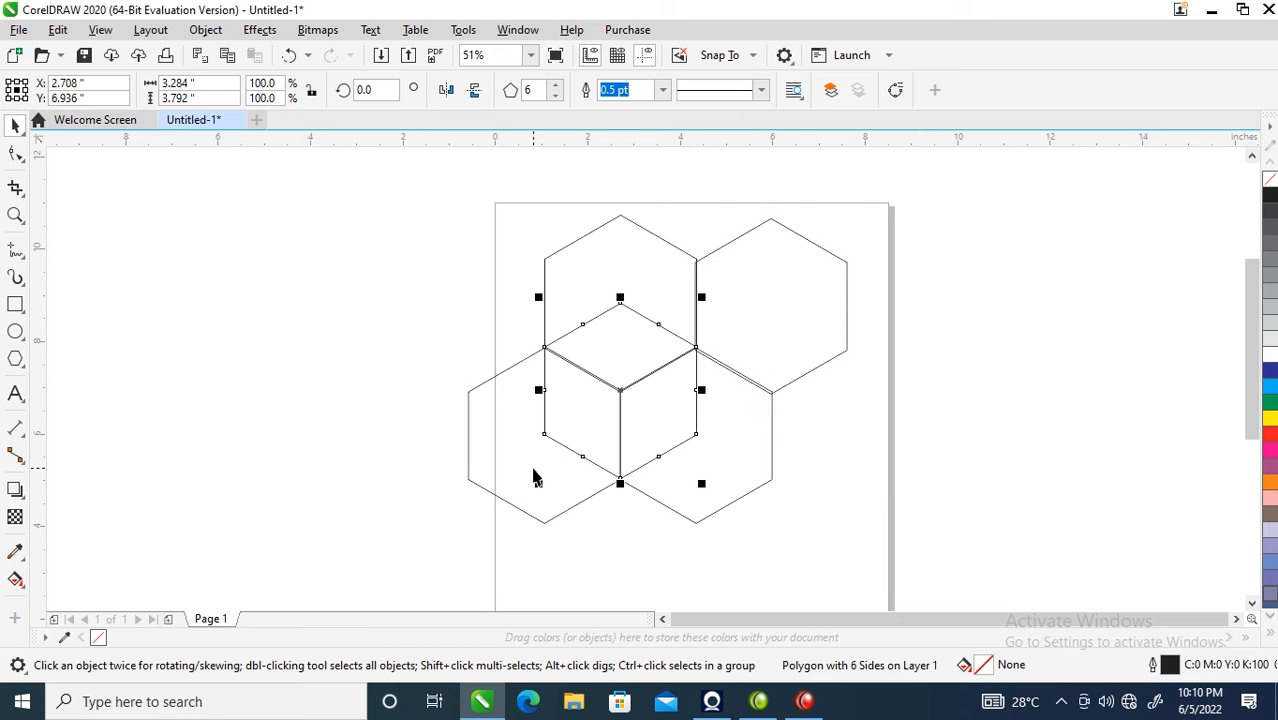
click(504, 461)
drag(559, 459, 797, 296)
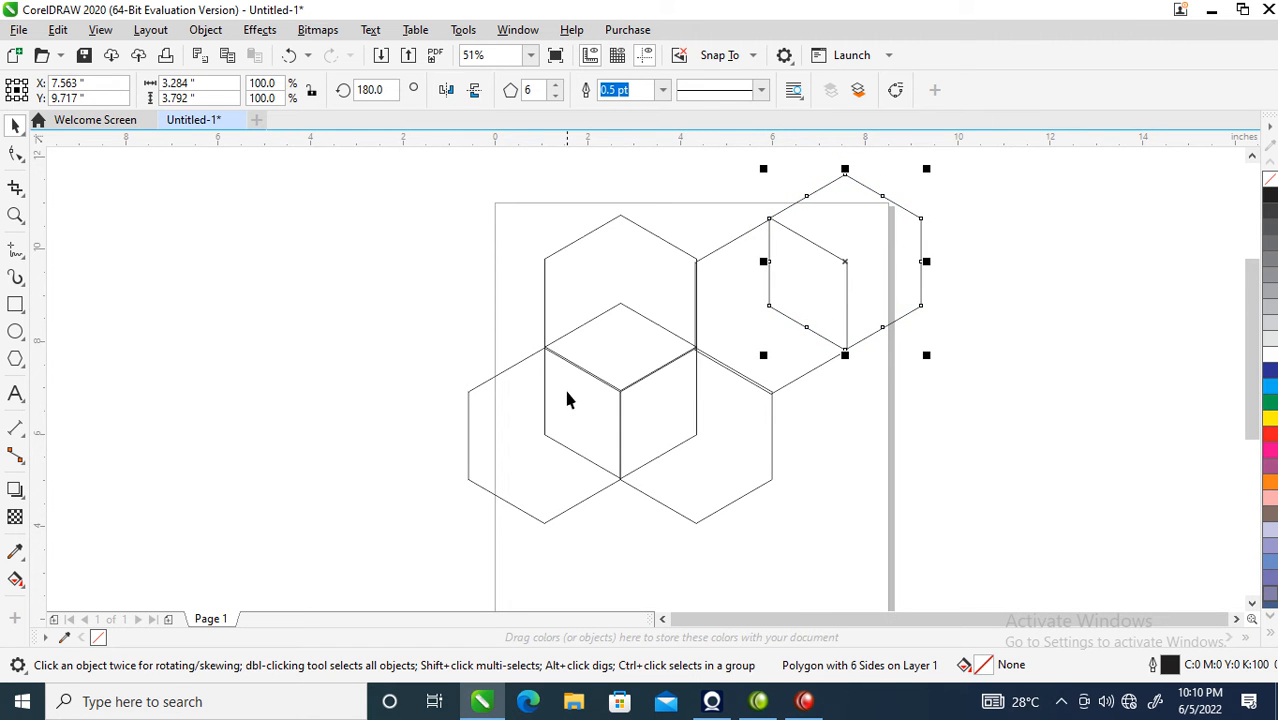
Step: Duplicate the top hexagon diagonally up to the right so it overlaps its neighbour and forms more cube faces
click(576, 259)
drag(610, 290, 690, 247)
scroll(697, 396, down, 3)
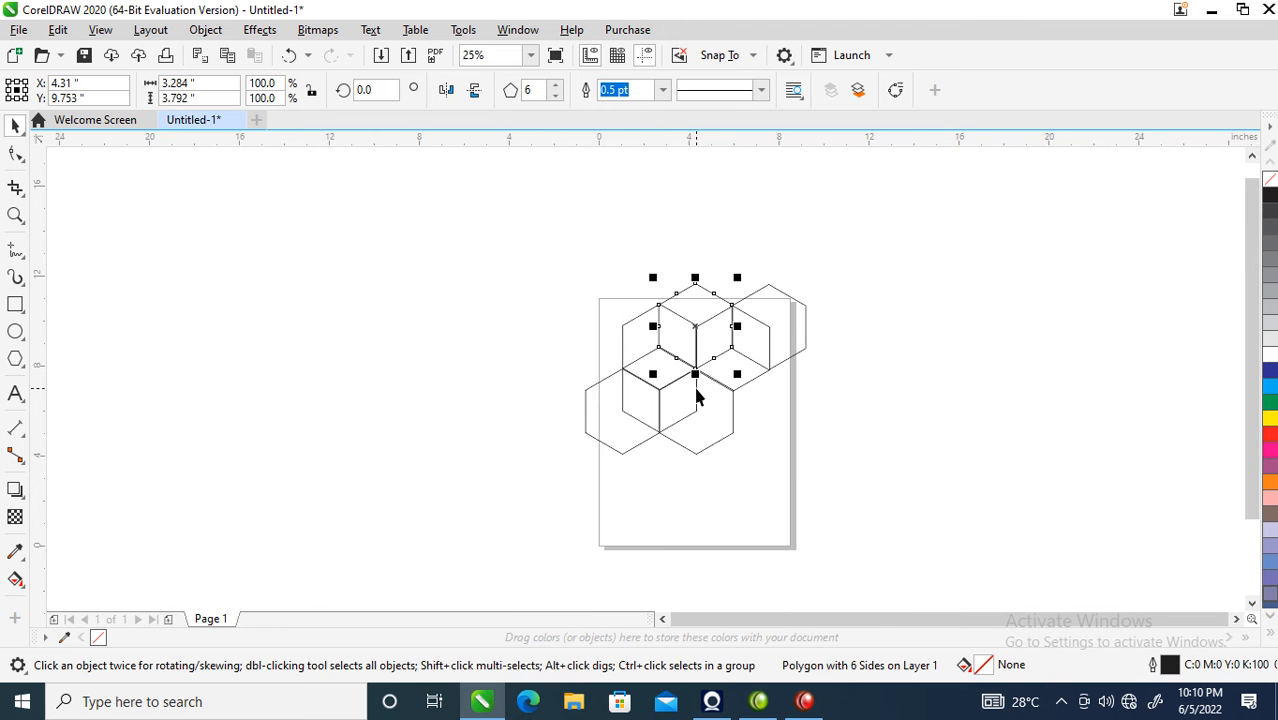
scroll(800, 385, up, 2)
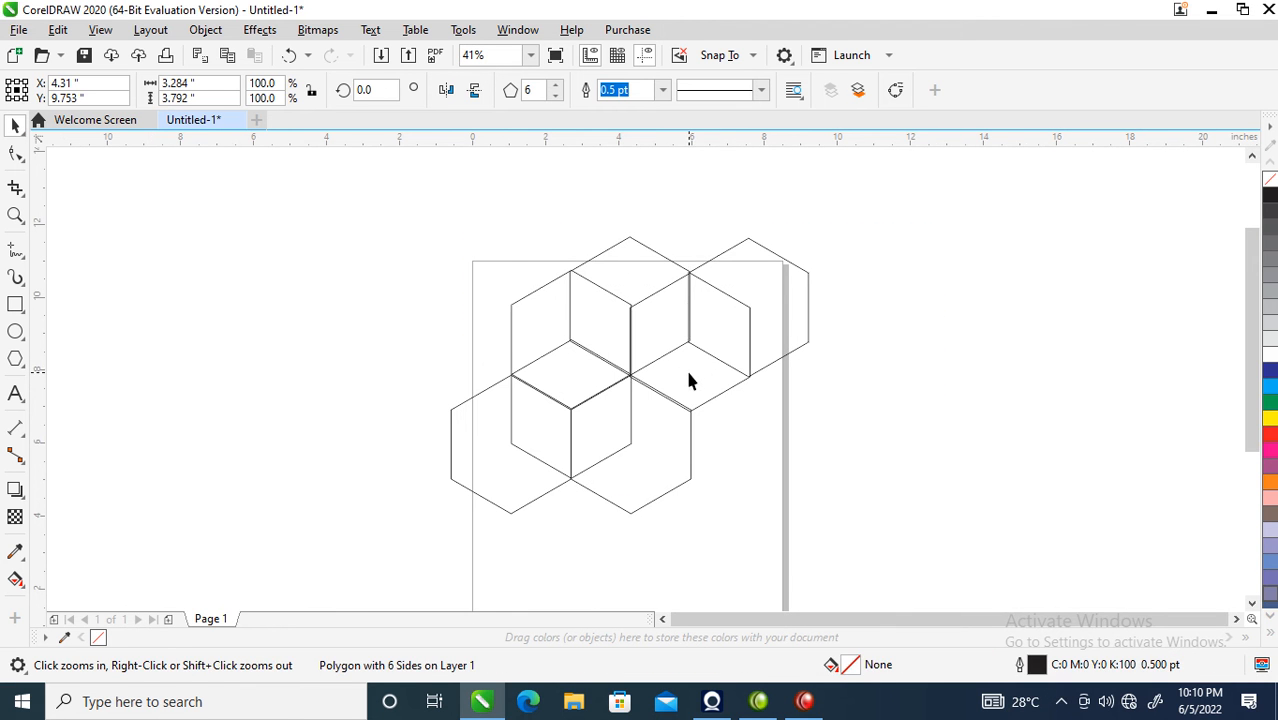
Step: Add three hexagon copies along the cluster's right and lower-right side, aligning their corners with the existing edges
drag(699, 385, 759, 471)
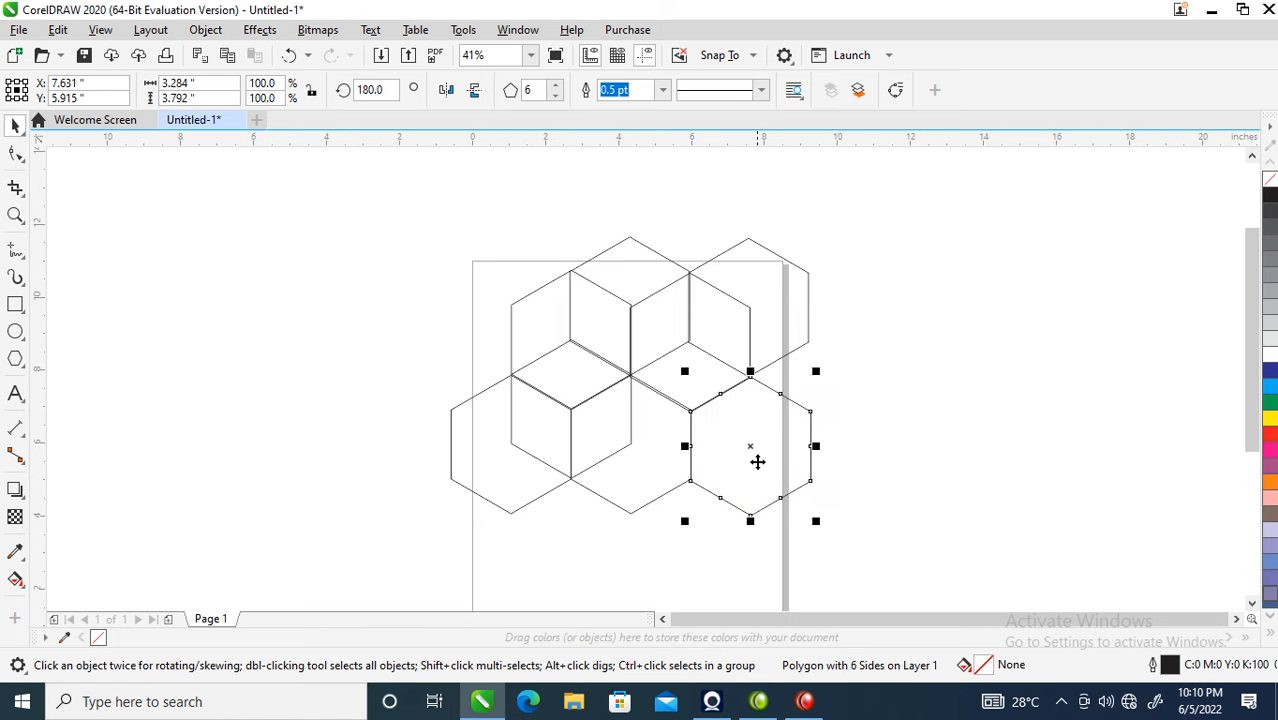
drag(699, 315, 768, 411)
drag(845, 391, 725, 463)
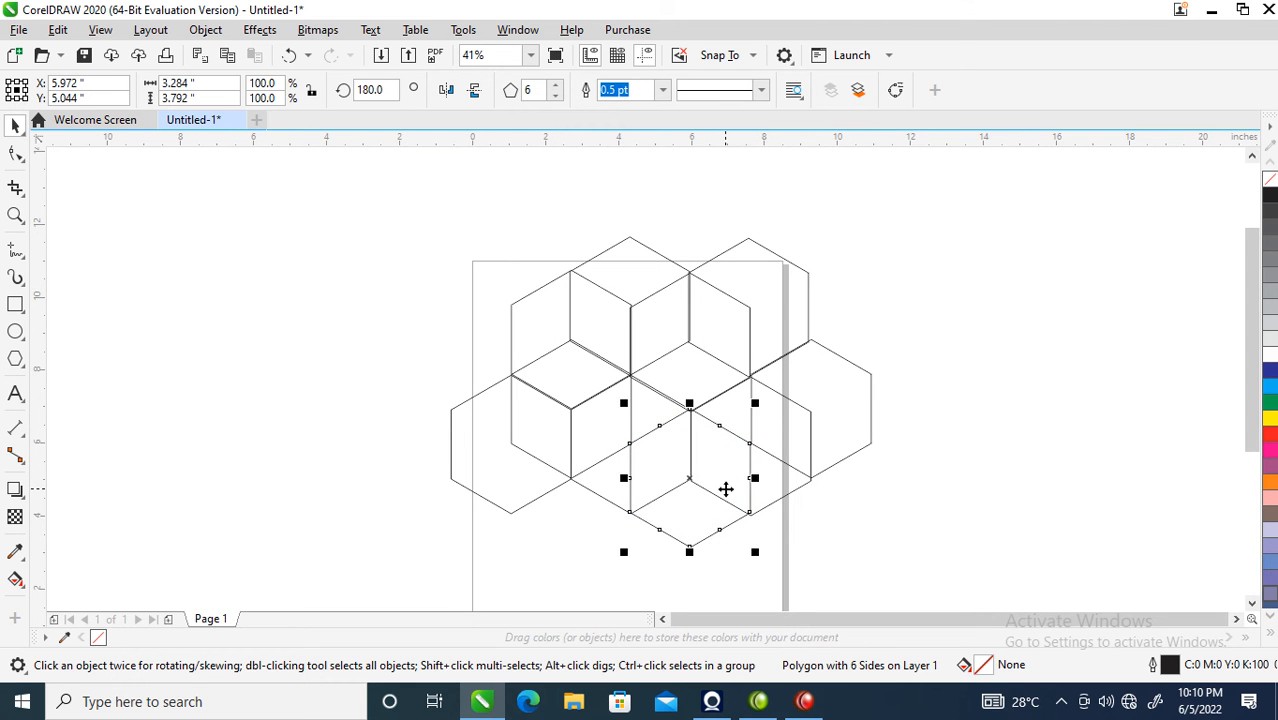
Step: Duplicate the original centre hexagon straight down so its top corner meets the bottom corner of the original
scroll(725, 483, down, 2)
key(F2)
drag(530, 322, 913, 573)
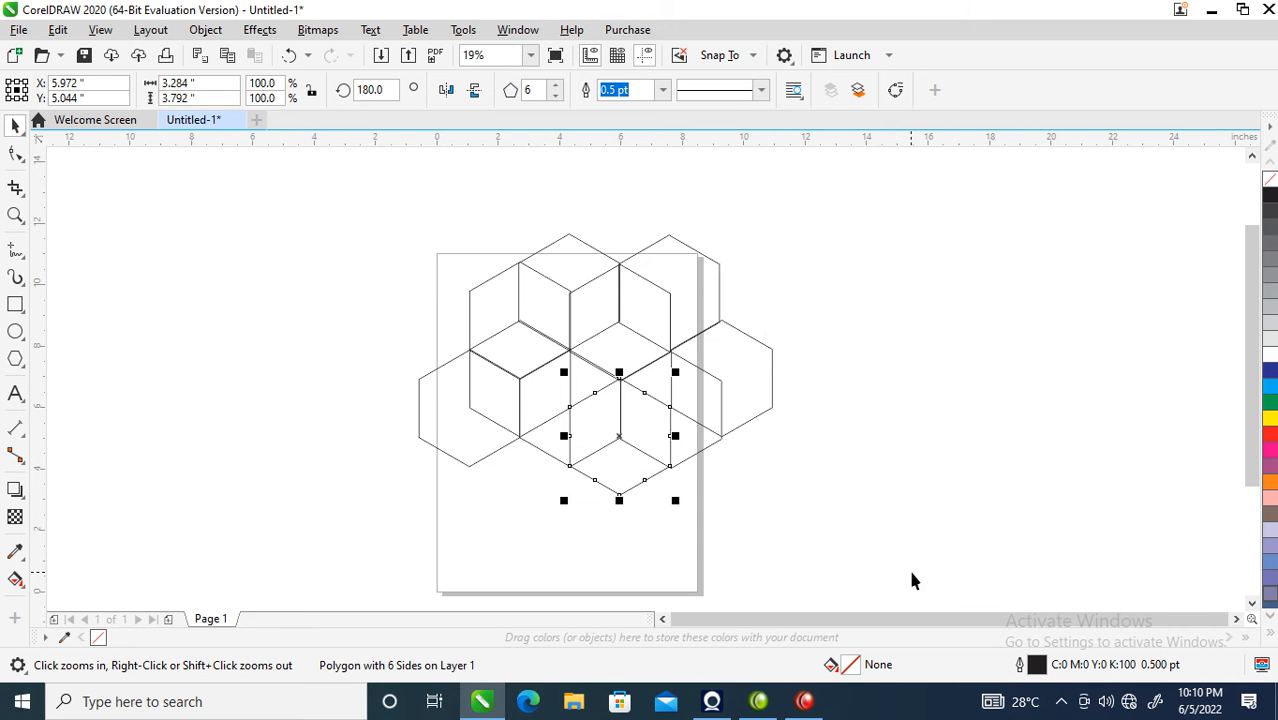
click(523, 347)
drag(527, 338, 528, 522)
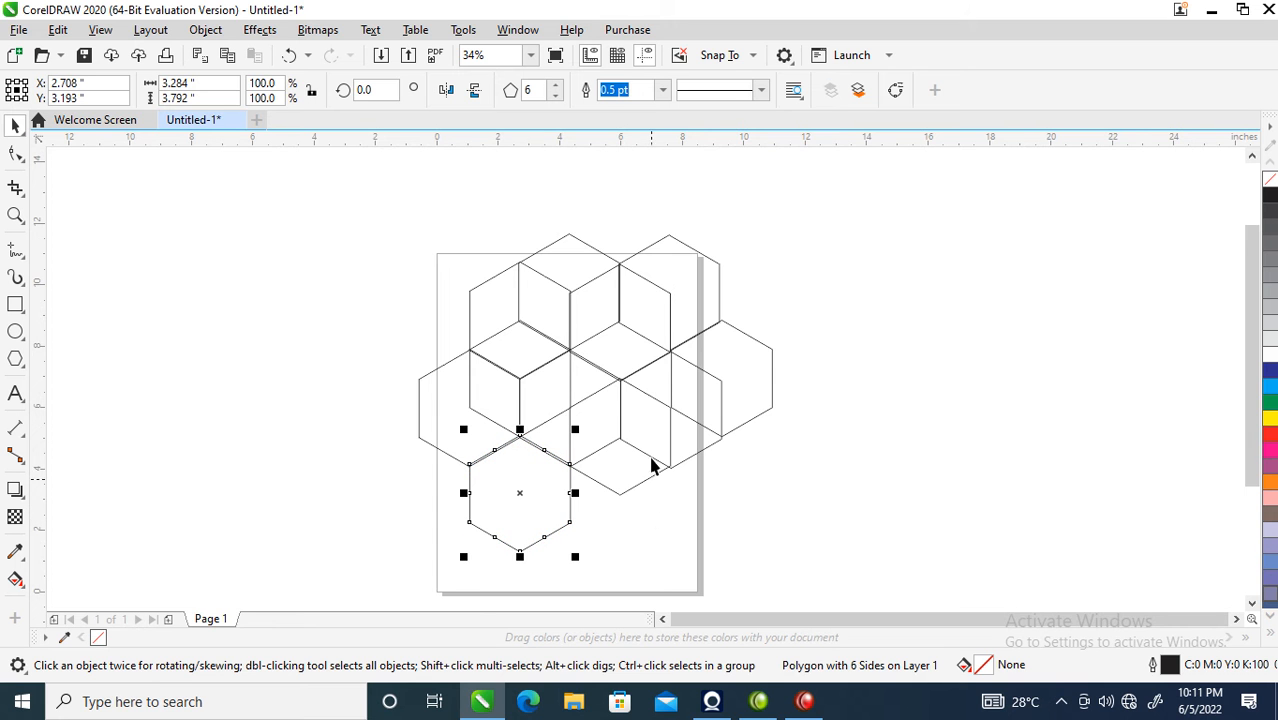
Step: Extend the cube pattern with more overlapping hexagon copies along the cluster's left and lower edges
scroll(577, 349, down, 2)
key(F2)
drag(441, 231, 917, 544)
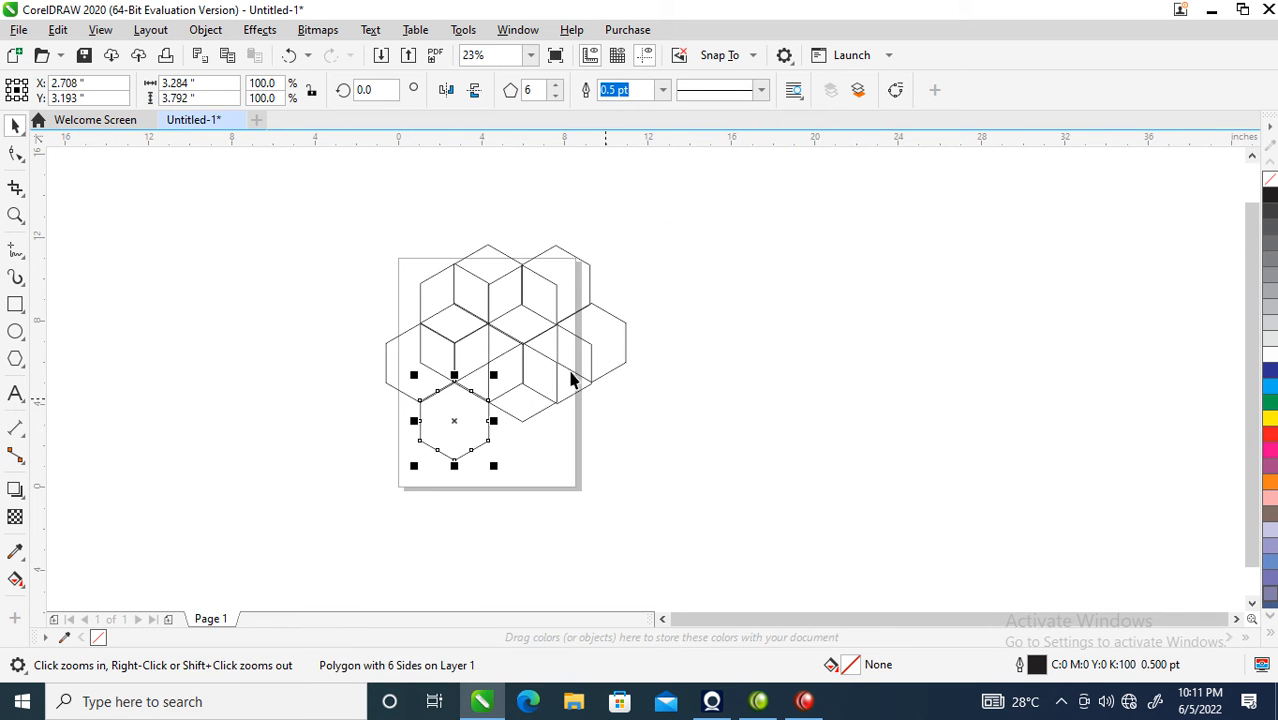
click(466, 341)
mouse_move(486, 361)
mouse_down()
mouse_move(357, 371)
mouse_move(391, 377)
mouse_move(380, 370)
mouse_move(398, 418)
mouse_move(419, 406)
mouse_move(402, 314)
mouse_move(382, 306)
mouse_move(419, 256)
mouse_move(414, 297)
mouse_move(424, 285)
mouse_move(388, 357)
mouse_move(352, 336)
mouse_move(354, 313)
mouse_move(370, 331)
mouse_move(361, 320)
mouse_up()
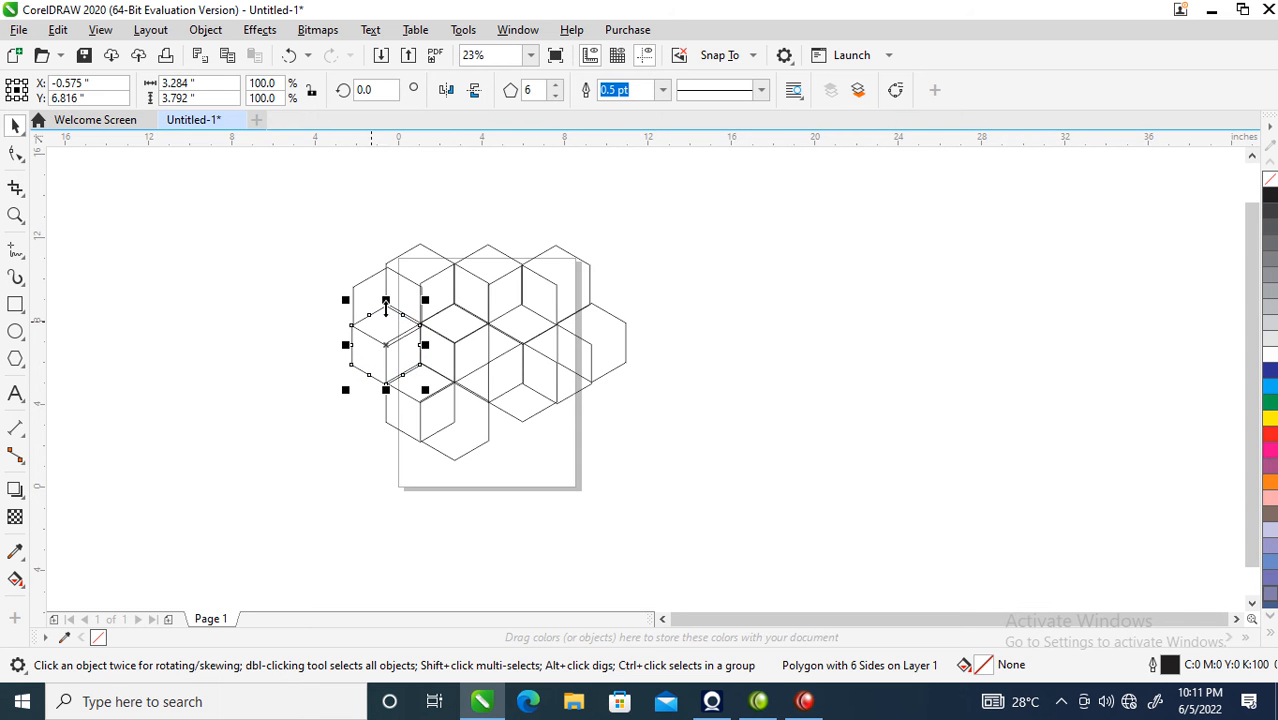
drag(246, 213, 521, 477)
click(386, 412)
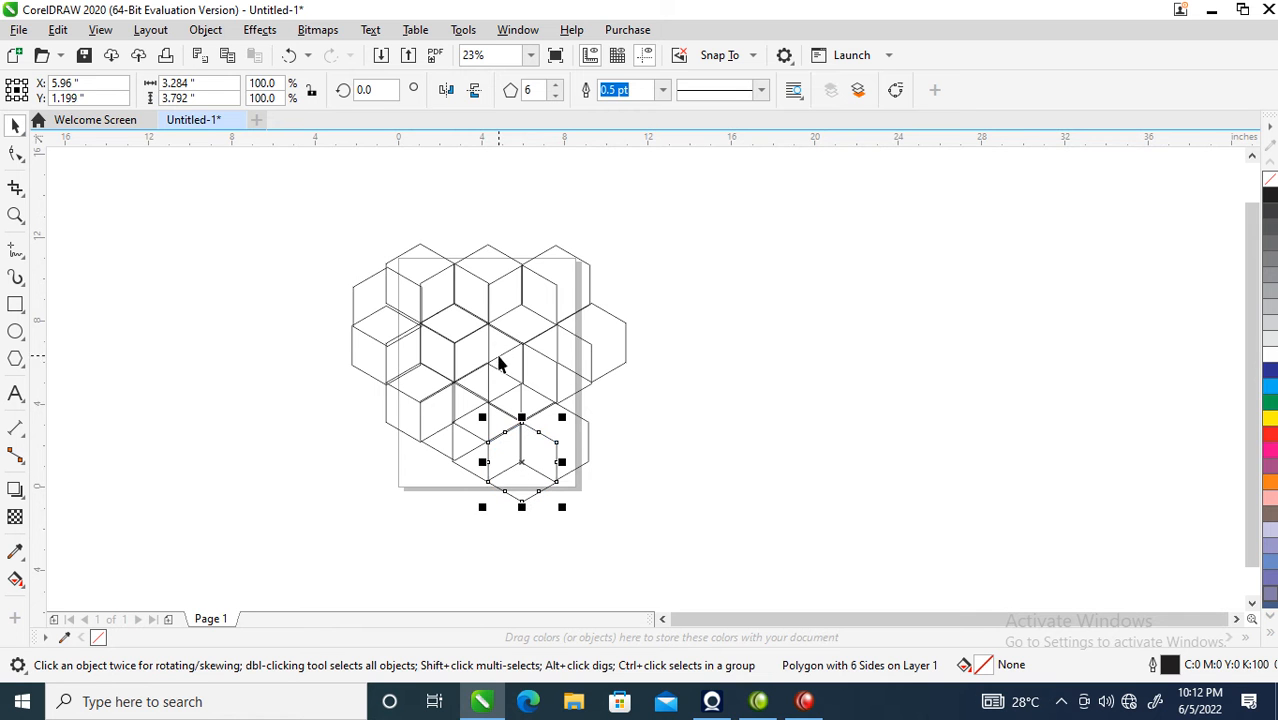
Step: Duplicate the whole hexagon cluster to its right and fill the lower gap between both clusters with single hexagon copies
drag(298, 214, 733, 566)
drag(400, 380, 605, 402)
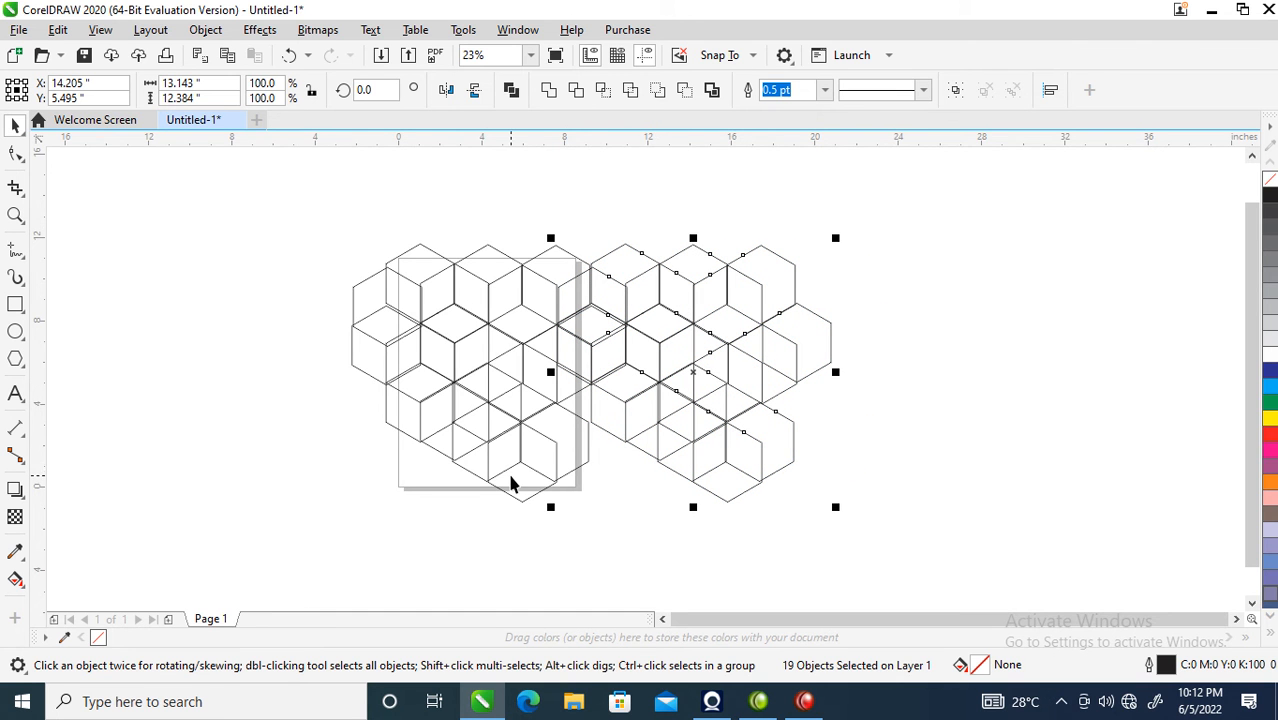
click(510, 480)
drag(510, 480, 576, 470)
drag(580, 473, 597, 471)
right_click(581, 473)
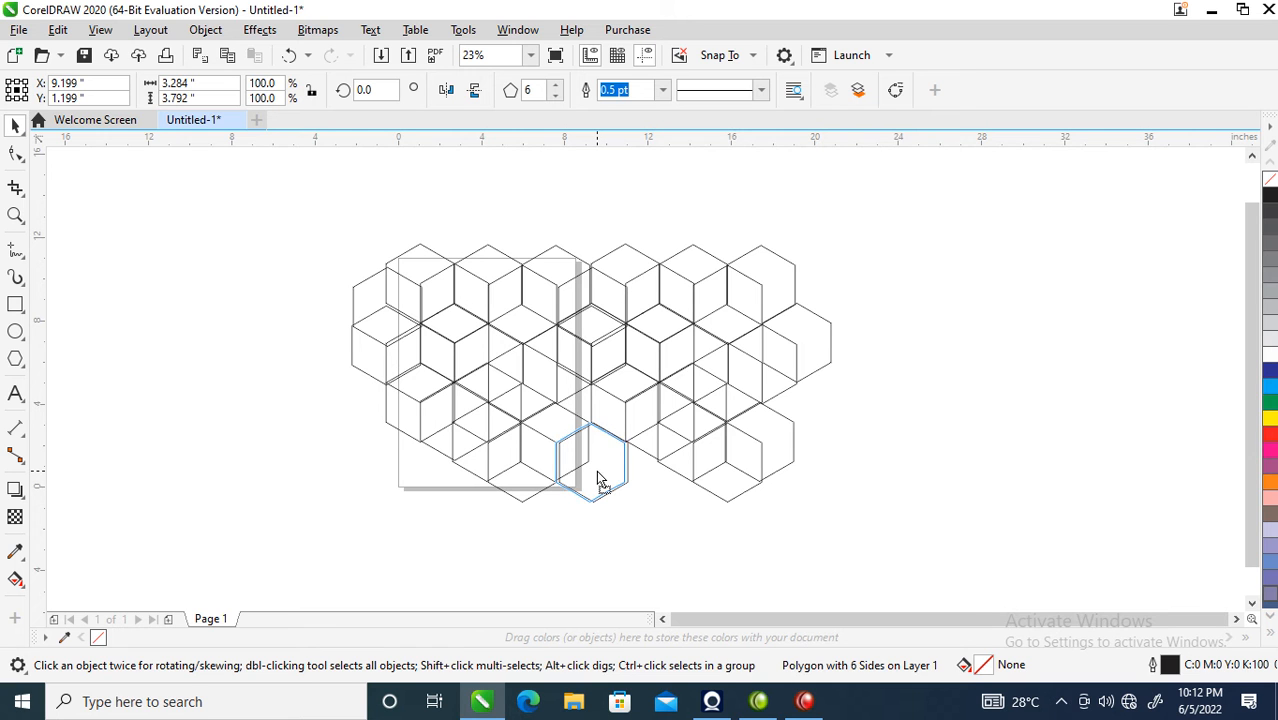
drag(597, 474, 656, 531)
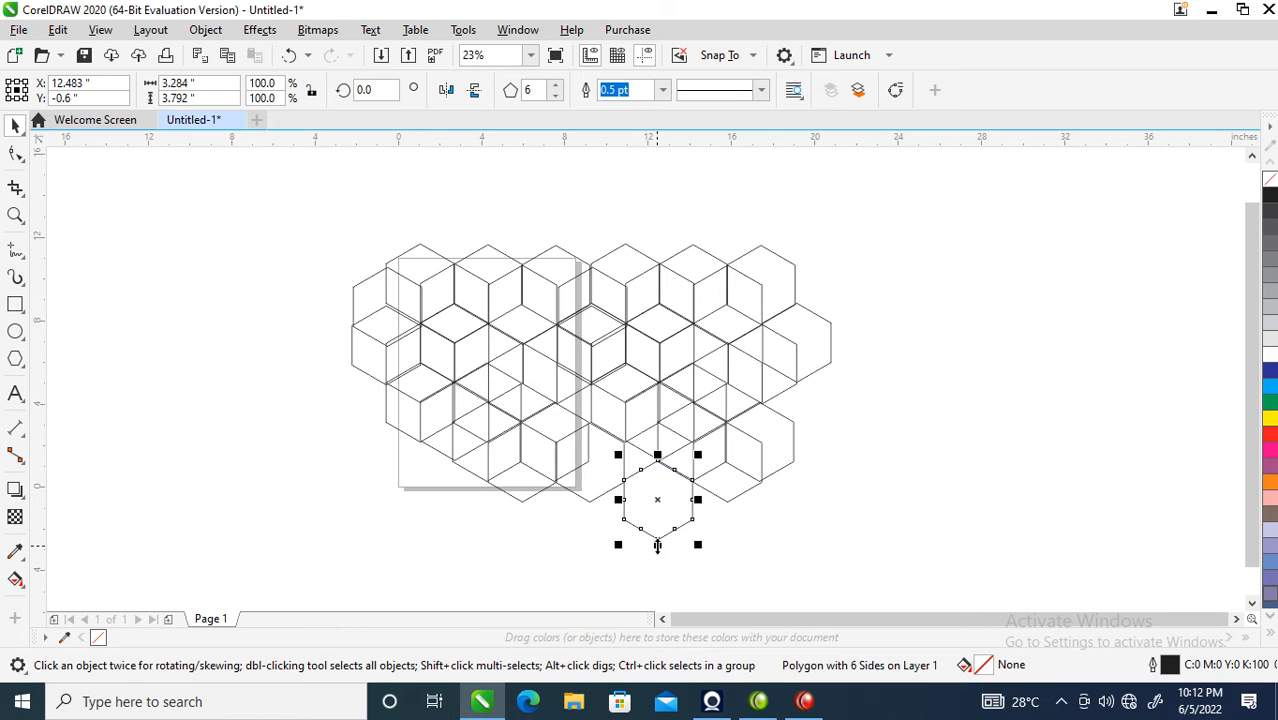
click(579, 451)
drag(579, 451, 621, 455)
Step: Select the entire hexagon pattern and place a copy of it directly above, overlapping the original's upper edge
drag(277, 200, 920, 569)
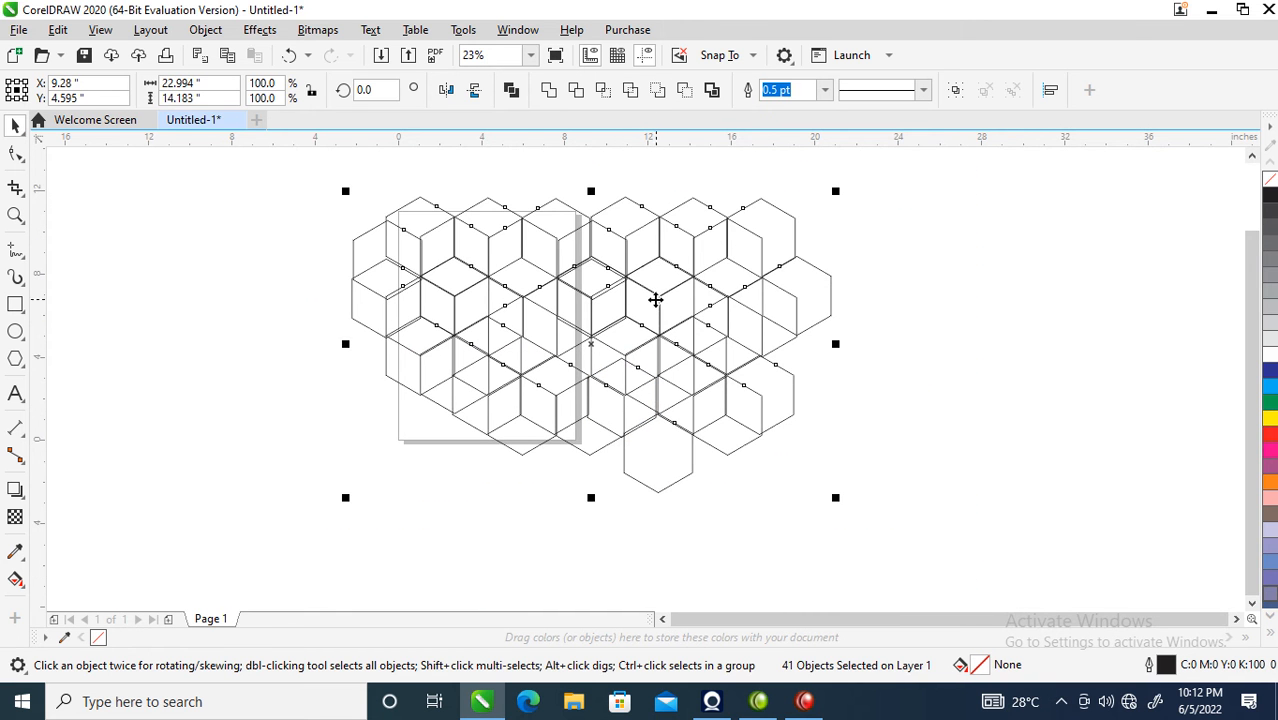
scroll(670, 310, down, 2)
drag(673, 366, 681, 272)
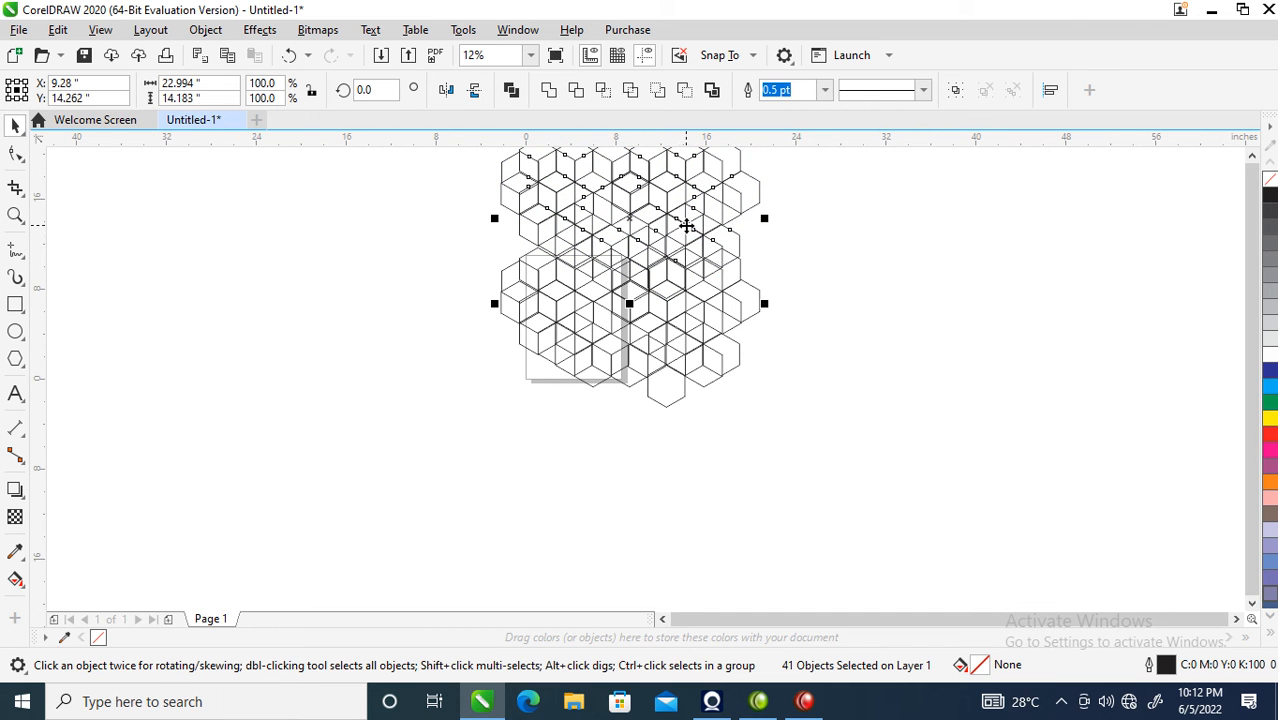
Step: Select all the hexagons, set their outlines to 10% black, and group them
scroll(657, 249, down, 1)
key(F2)
drag(531, 183, 809, 353)
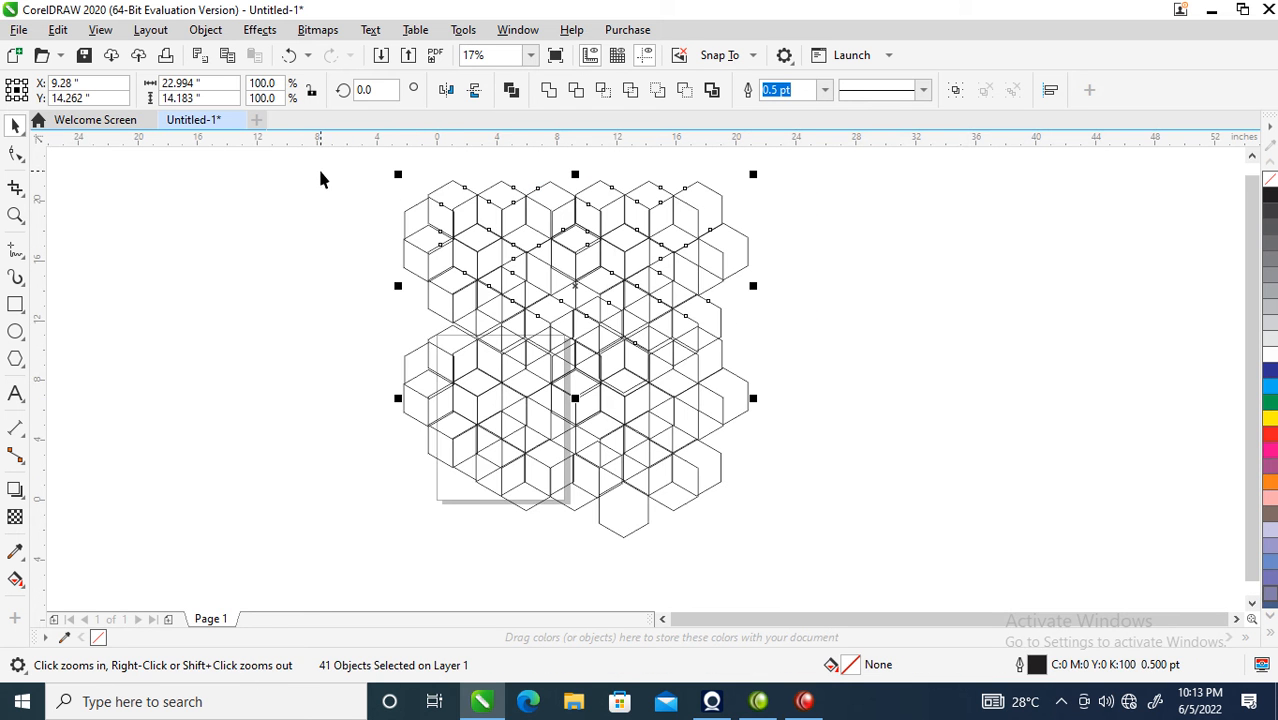
drag(327, 155, 875, 589)
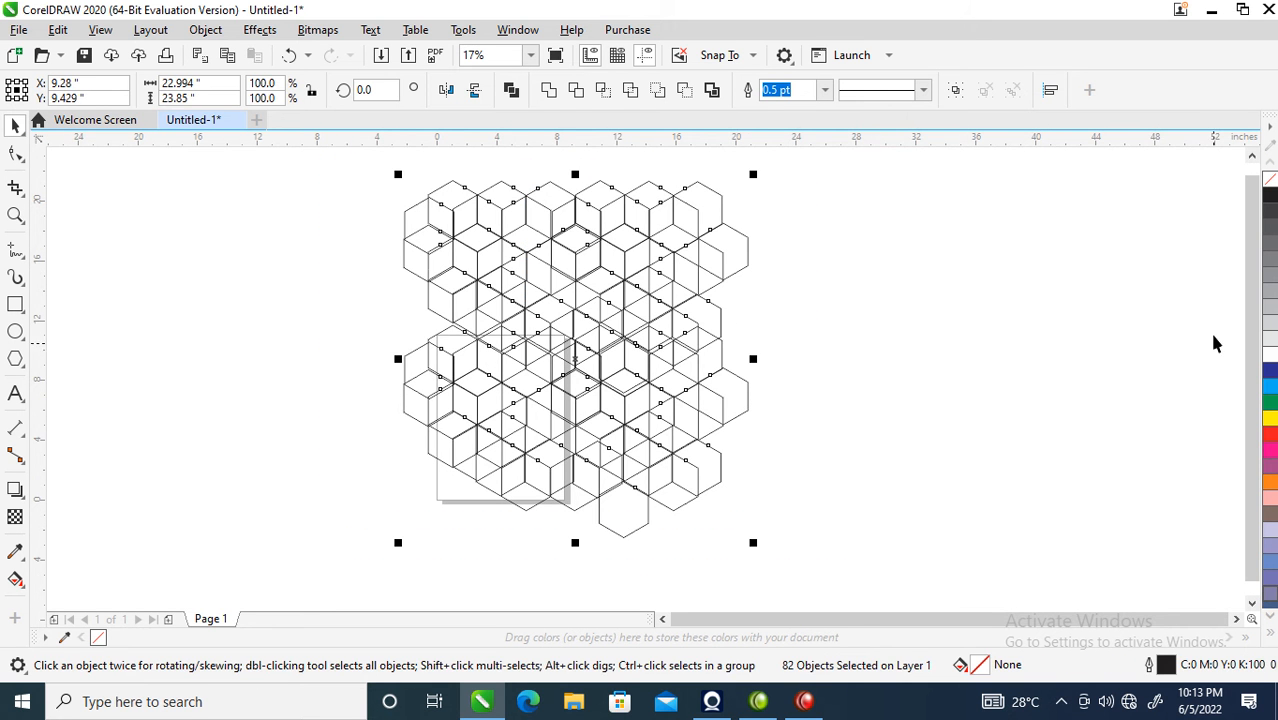
right_click(1271, 343)
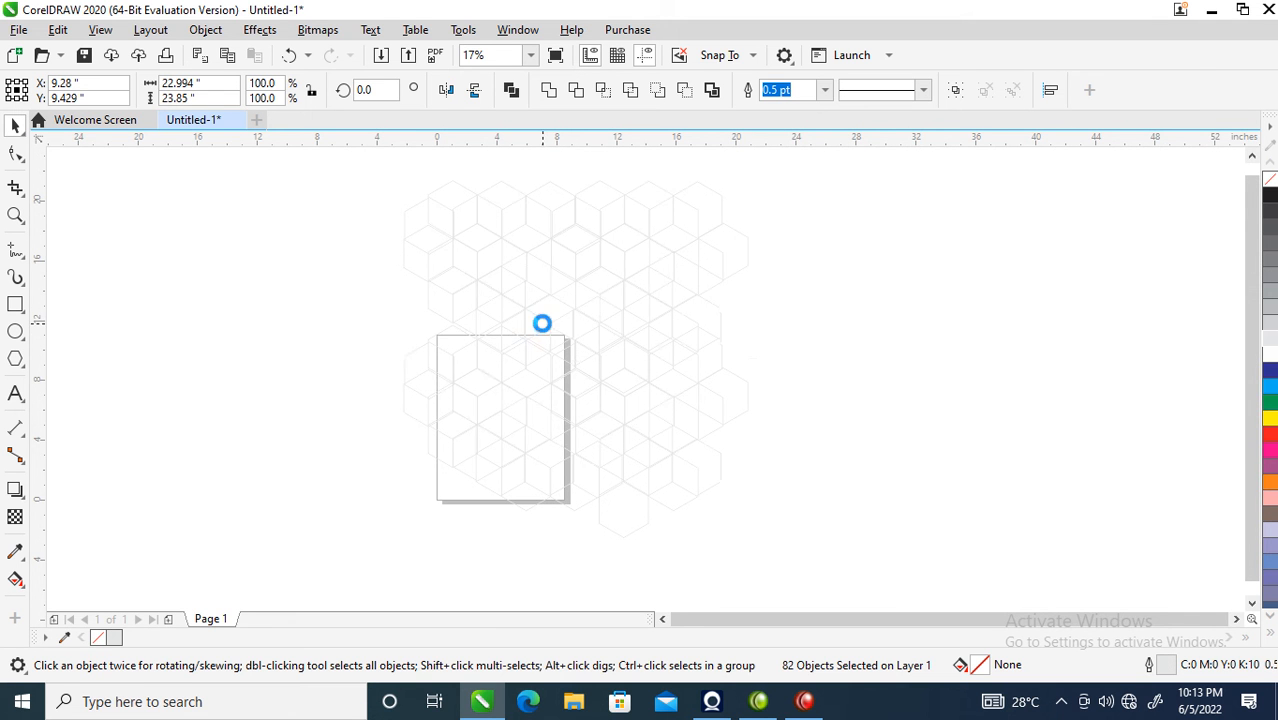
key(ctrl+g)
Step: Centre the grouped pattern over the page and scale it down proportionally to about 9.0 by 9.3 inches
drag(605, 285, 529, 356)
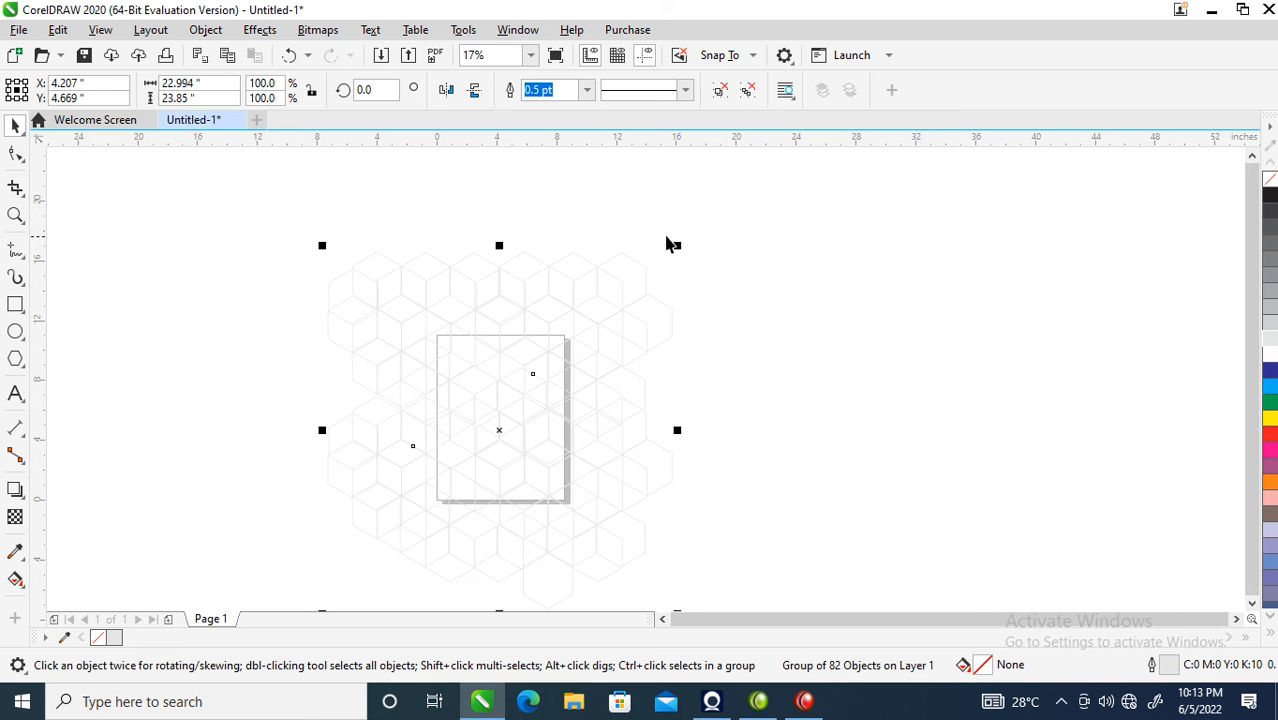
drag(677, 245, 599, 363)
key(z)
drag(394, 342, 608, 485)
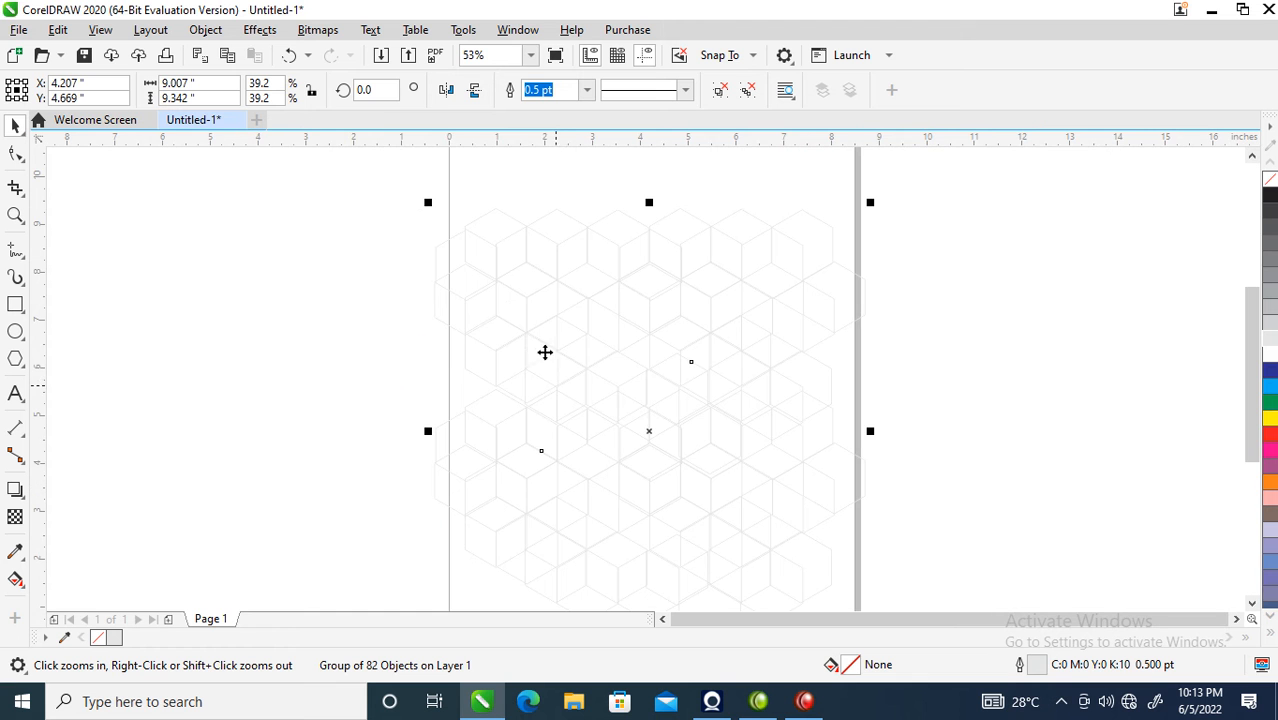
drag(345, 196, 899, 476)
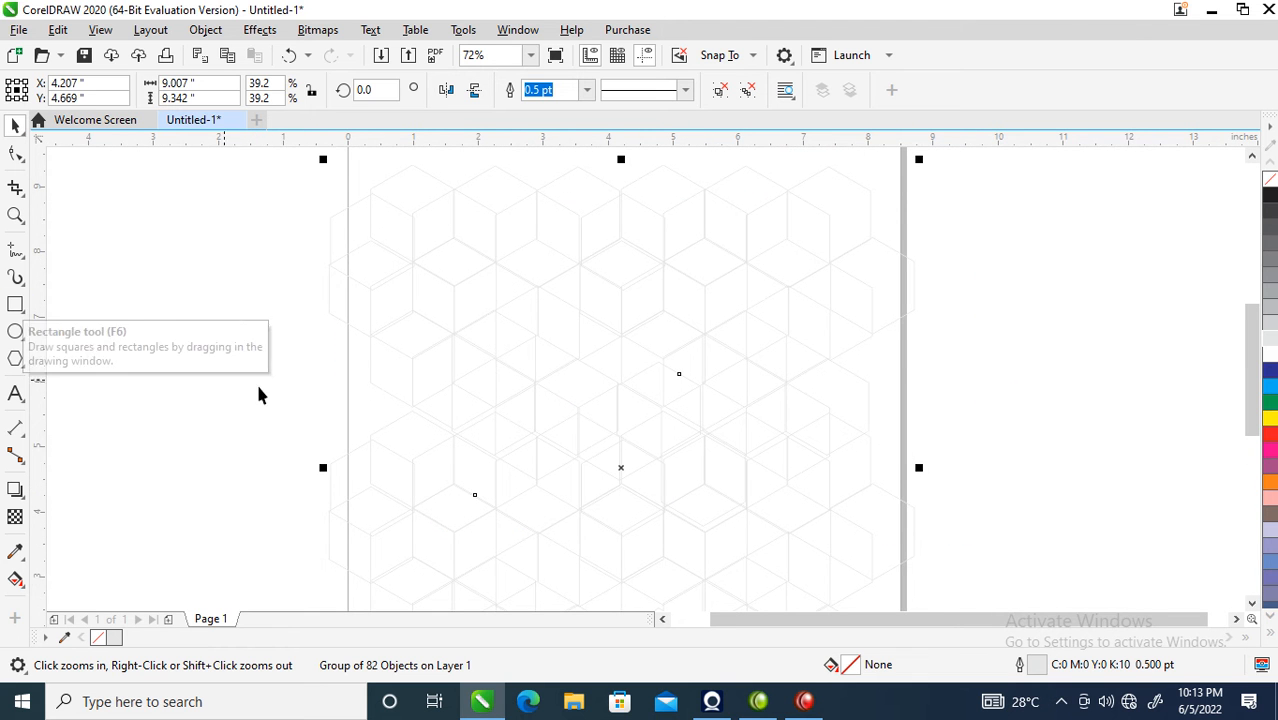
Step: Add the artistic text "Dgreat Visual" beside the page's left edge and enlarge it to about 70 pt
click(215, 419)
key(F8)
click(139, 398)
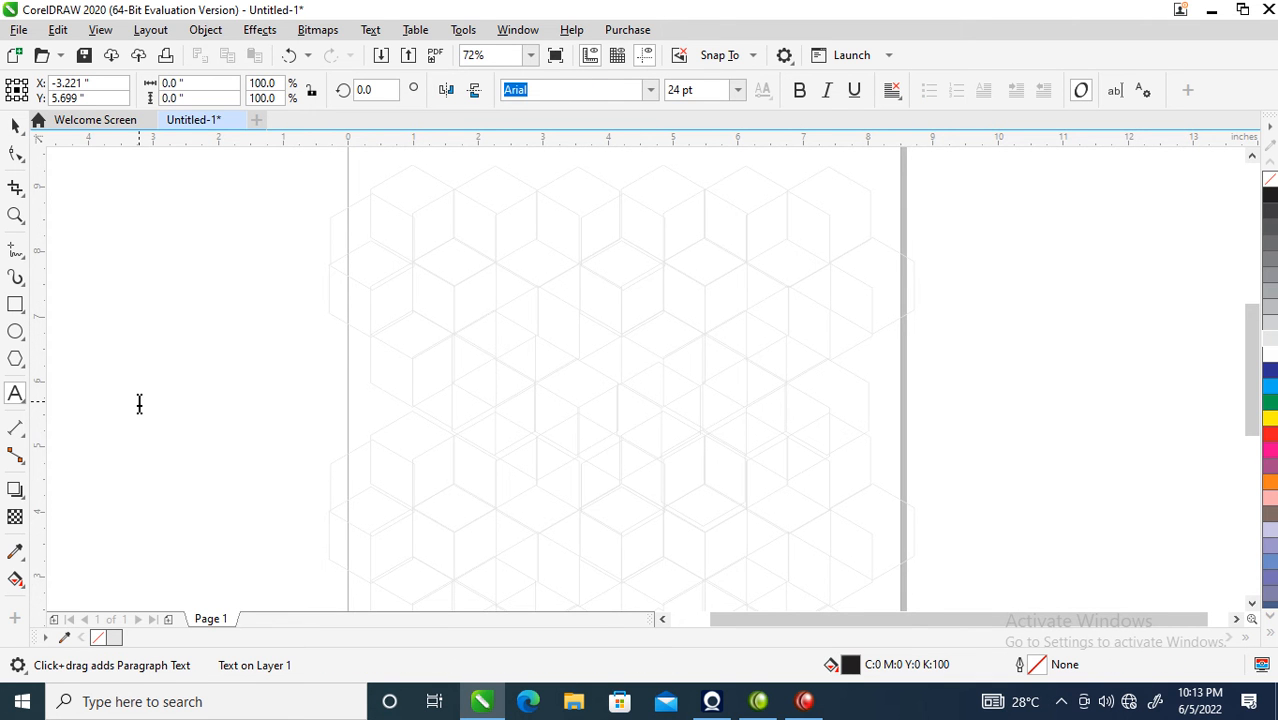
text(Dr)
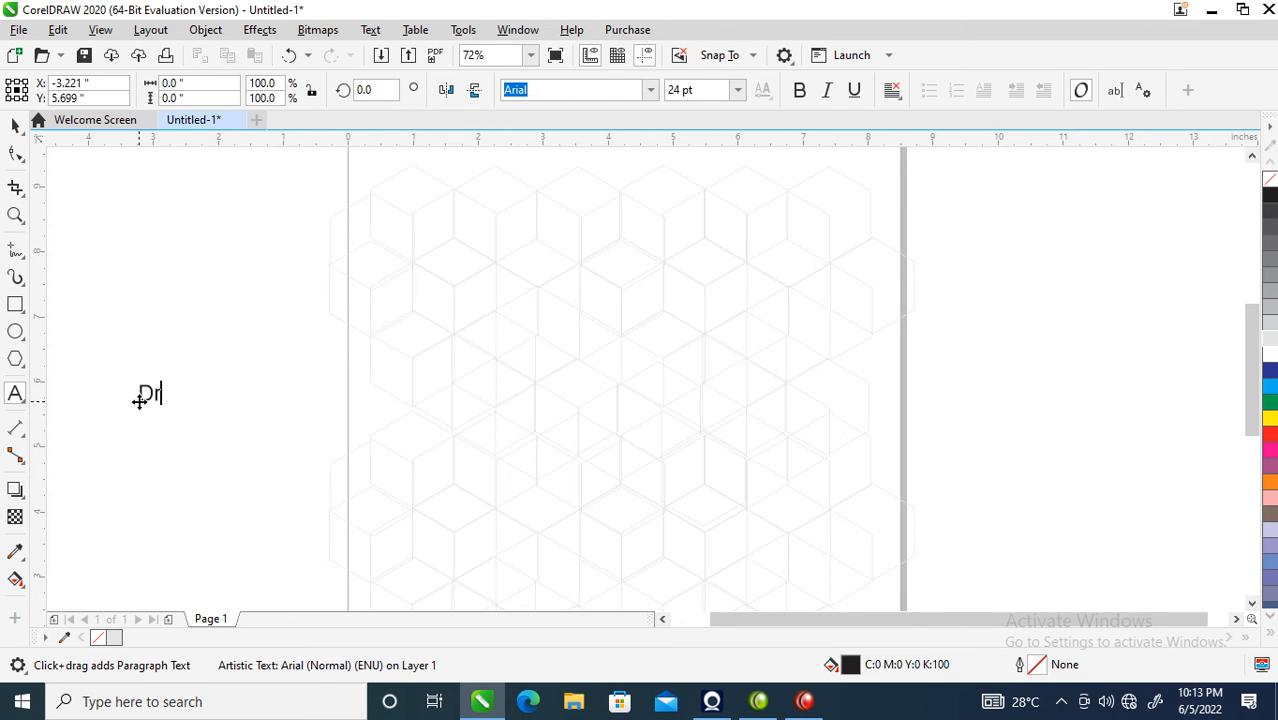
key(BackSpace)
text(great)
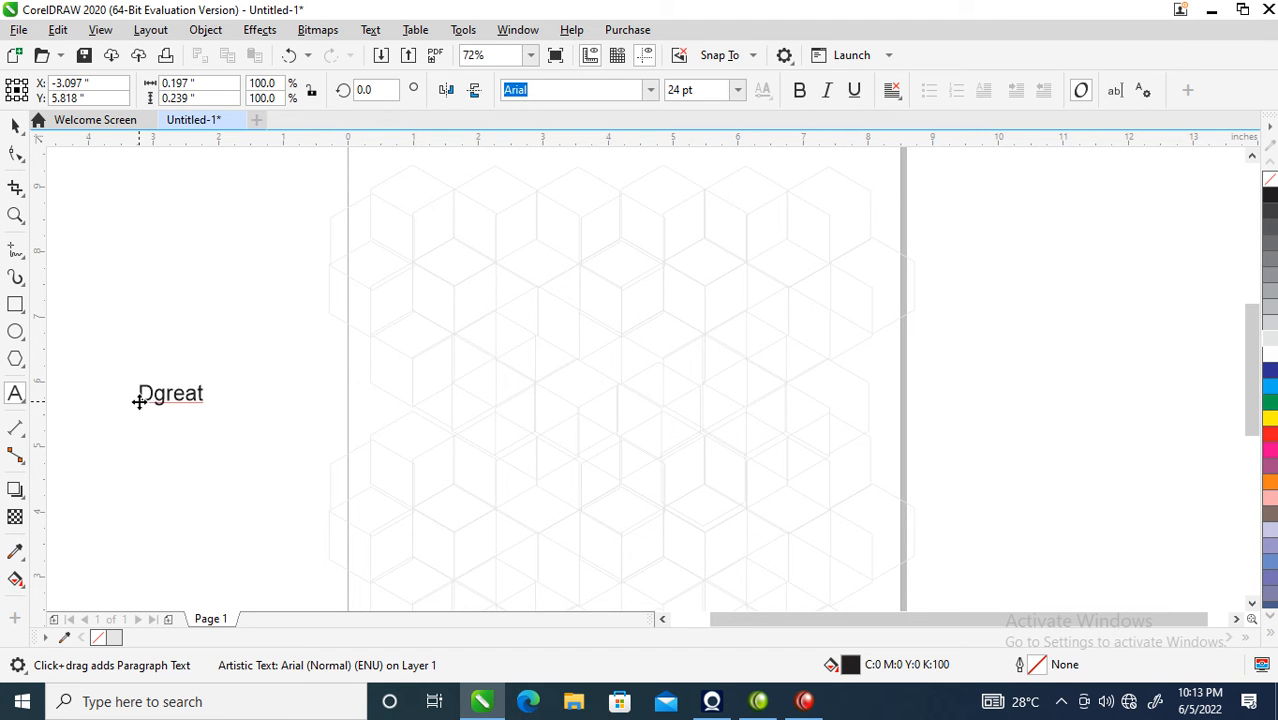
text( Visual)
key(ctrl+space)
drag(253, 392, 408, 390)
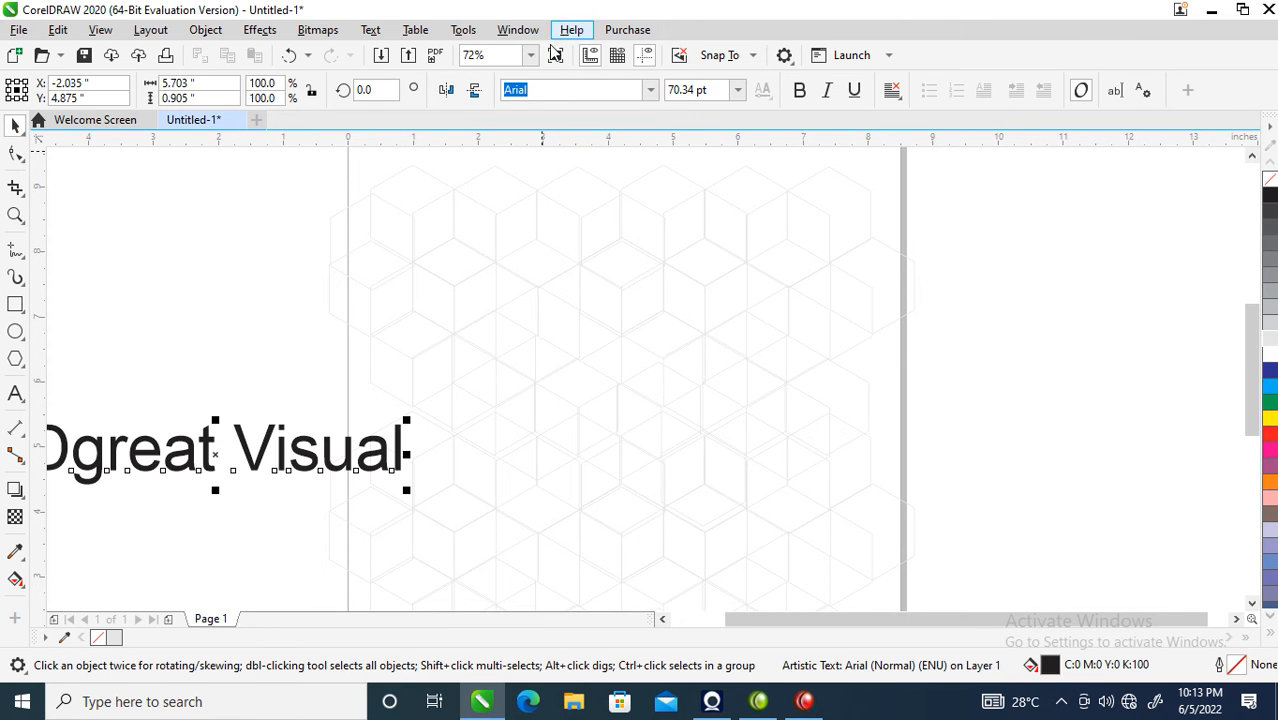
Step: Set the "Dgreat Visual" text in the FuturaTEE font and move it onto the page over the hexagon pattern
click(651, 94)
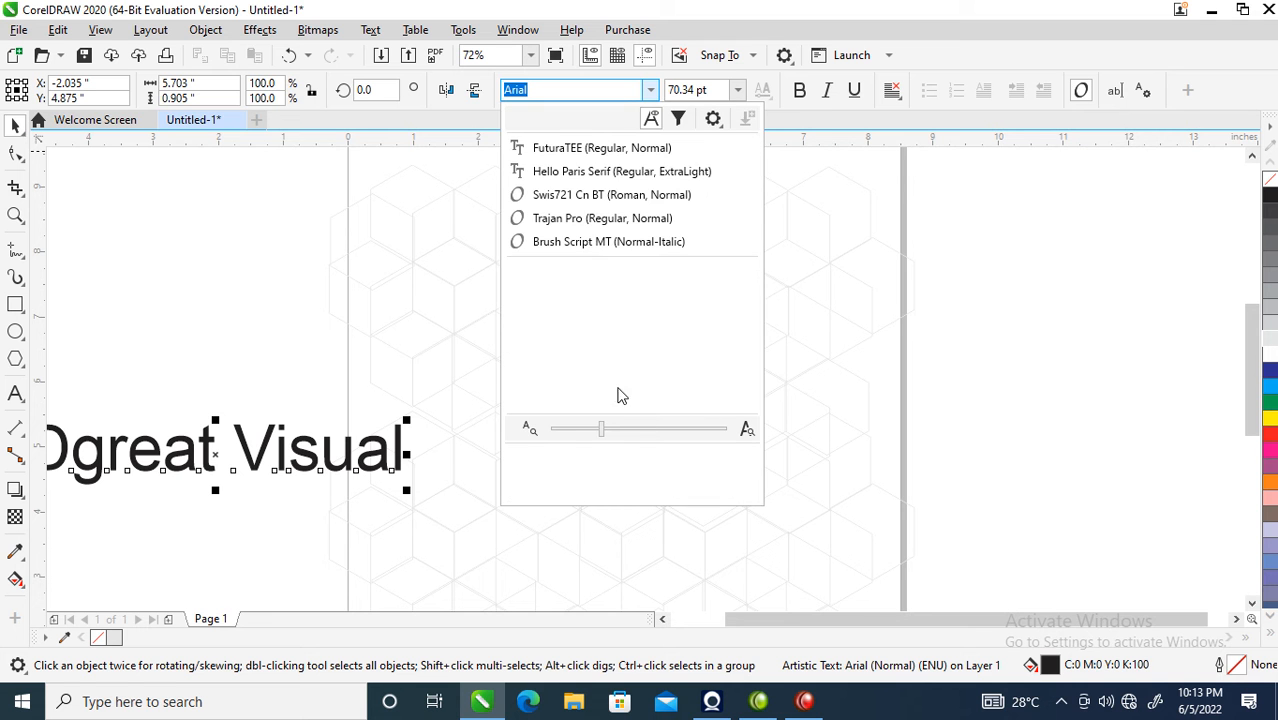
click(568, 148)
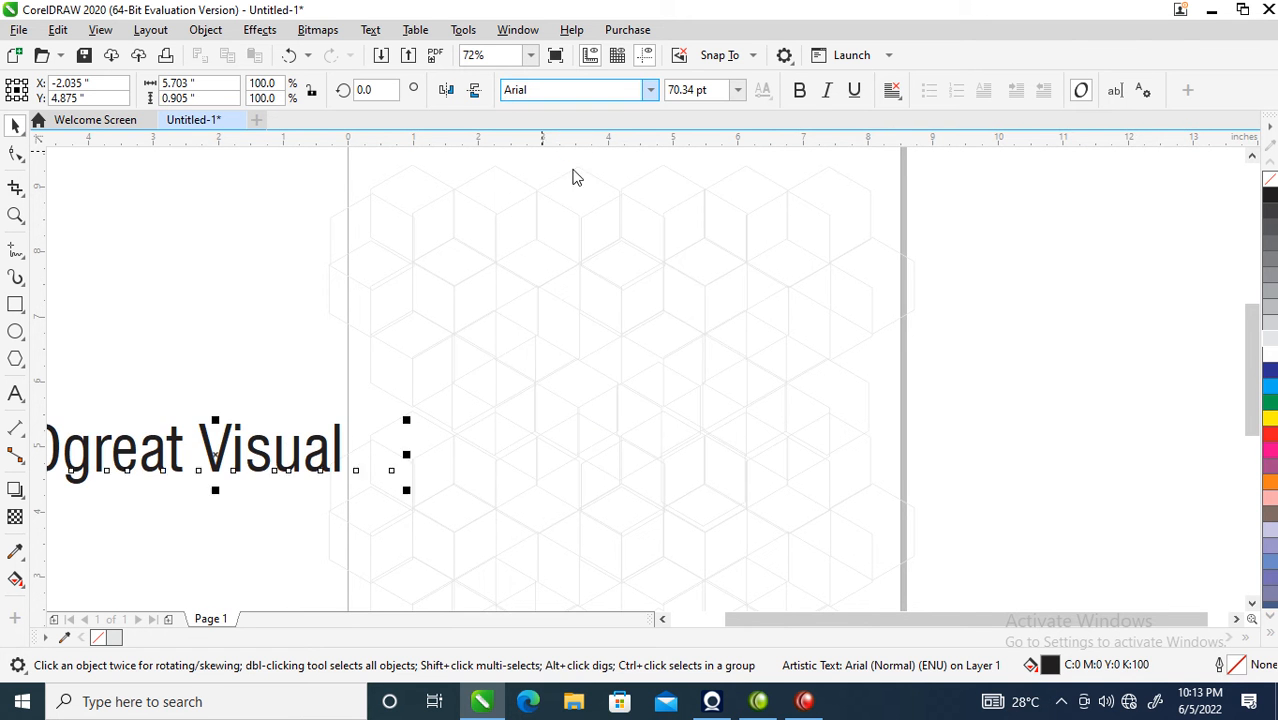
drag(268, 449, 778, 442)
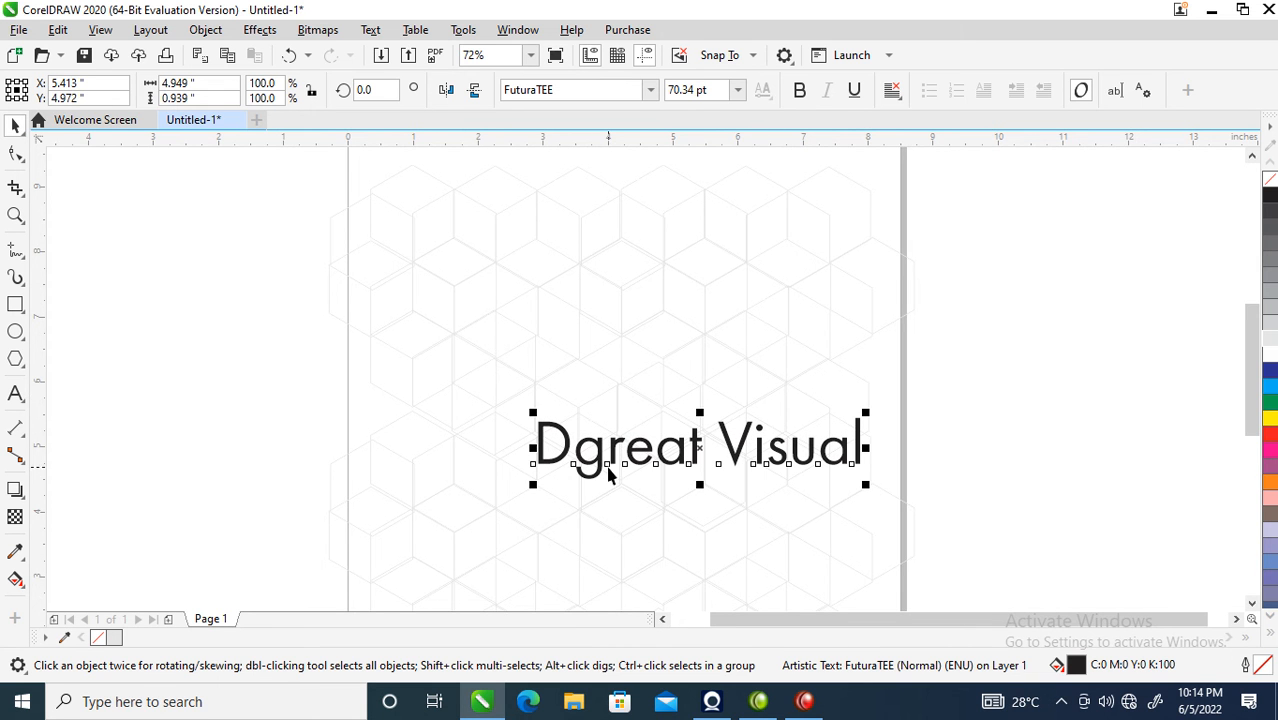
Step: Place a copy of the "Dgreat Visual" text above the original and reduce the copy to the letter "D"
drag(601, 462, 1005, 291)
double_click(574, 314)
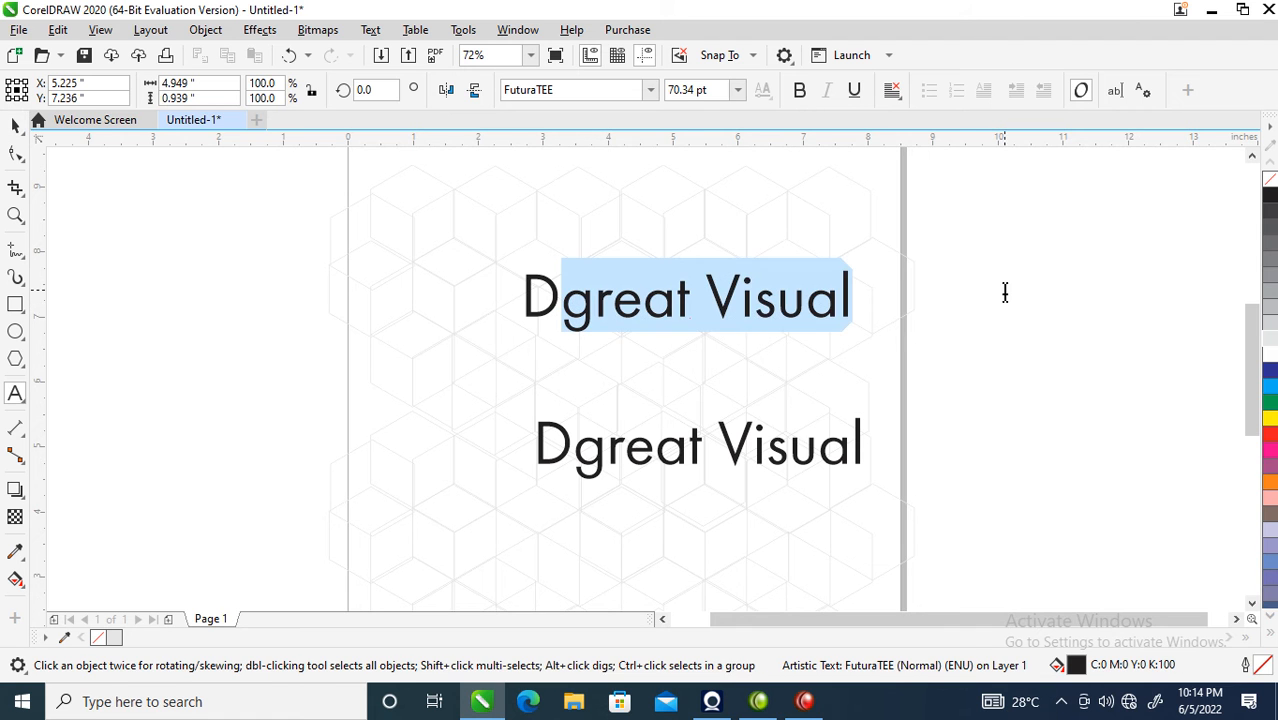
key(BackSpace)
key(ctrl+space)
Step: Enlarge the "D" to about 254 pt, make it bold, and position it above the "Dgreat Visual" text
drag(561, 270, 688, 214)
click(799, 90)
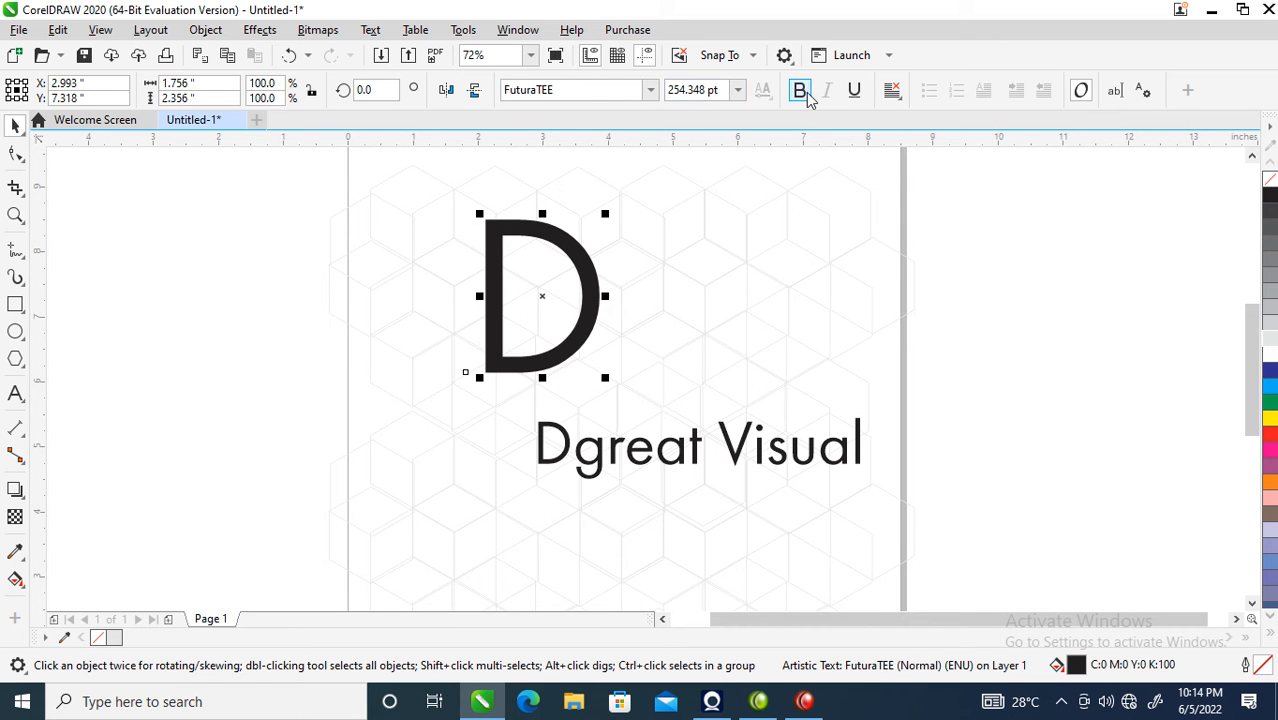
drag(600, 307, 631, 290)
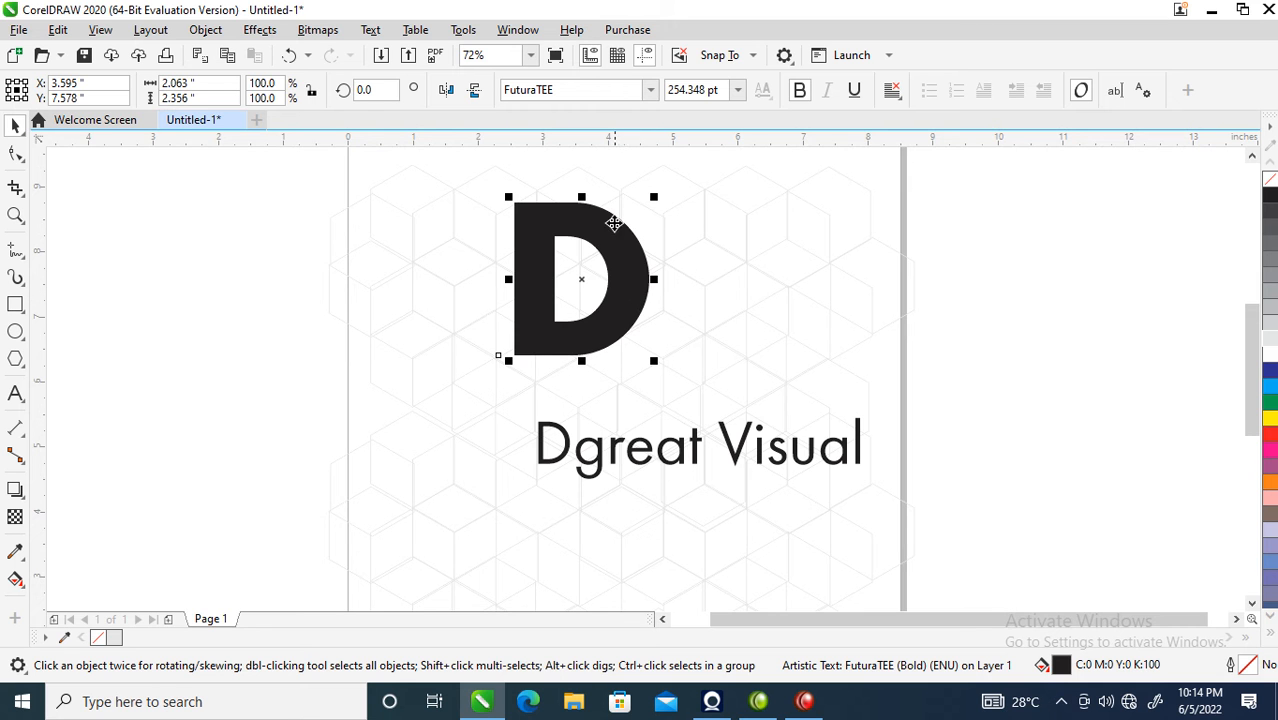
Step: Place a copy of the bold "D" beside the original on the same level and change its letter to "V"
drag(601, 243, 732, 257)
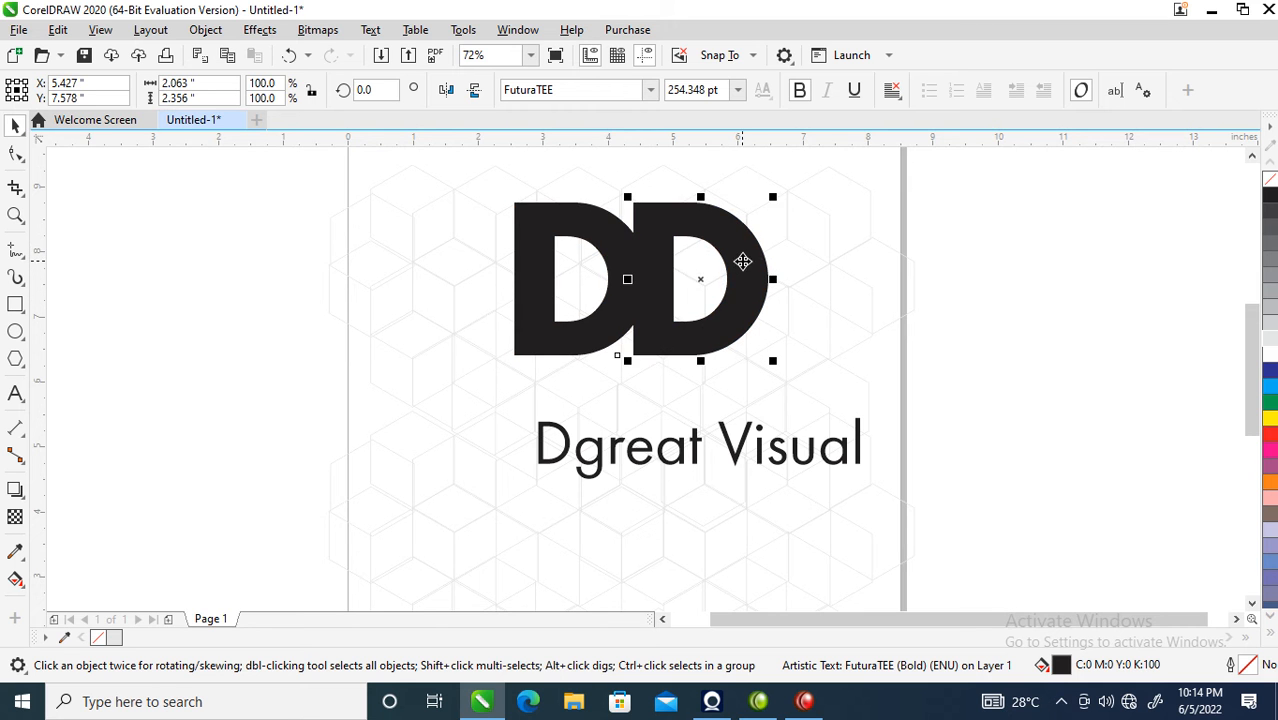
double_click(742, 262)
key(ctrl+a)
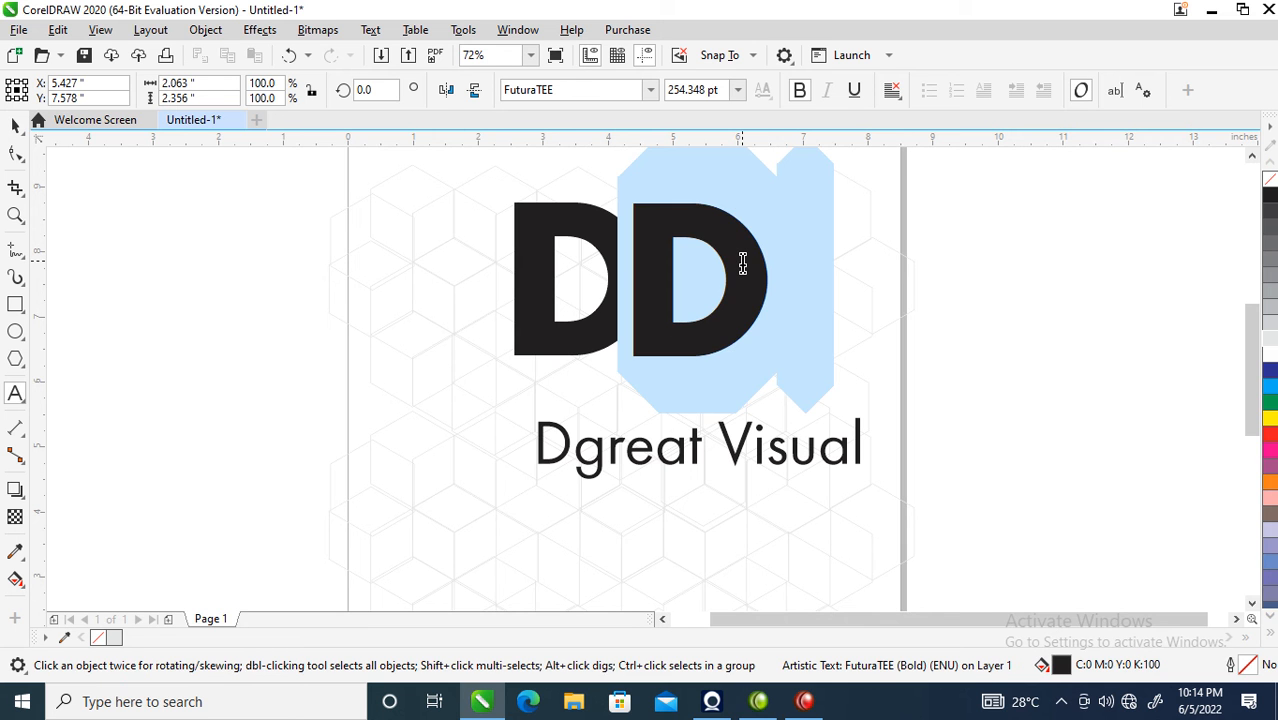
text(V)
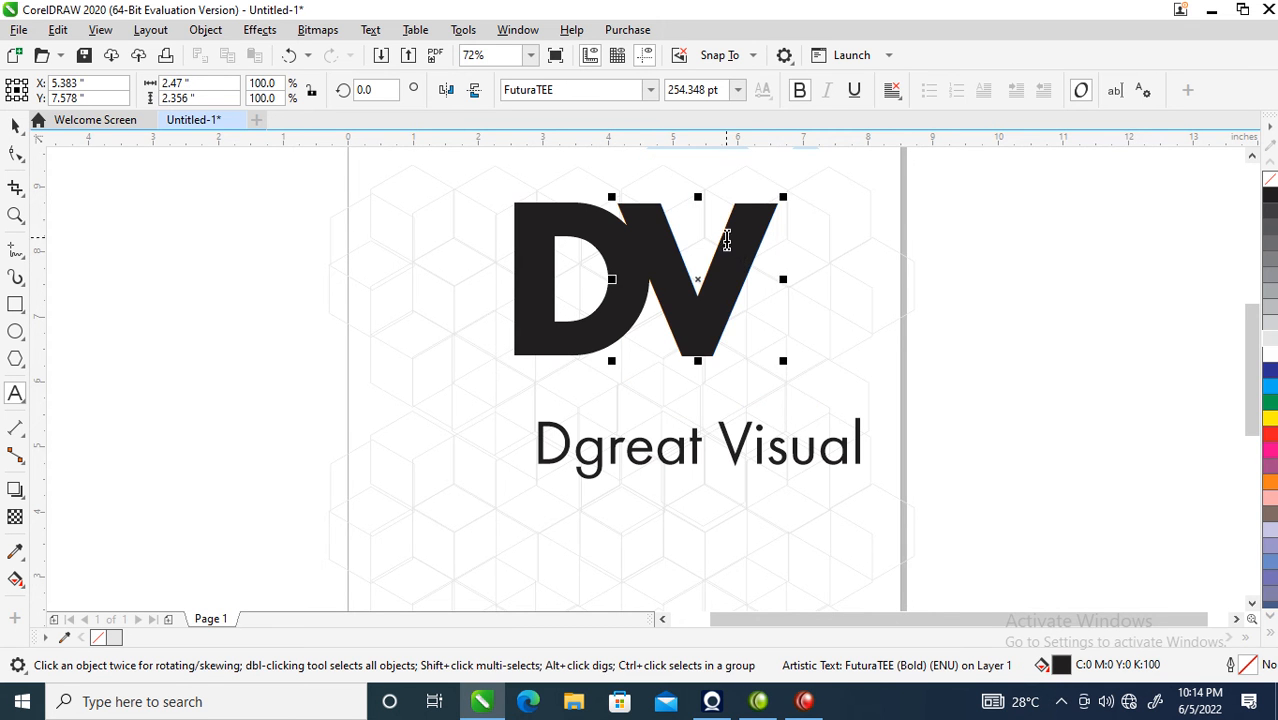
key(ctrl+space)
Step: Move the "V" over the "D" so they overlap, remove its fill, and give it a cyan outline
drag(732, 270, 645, 287)
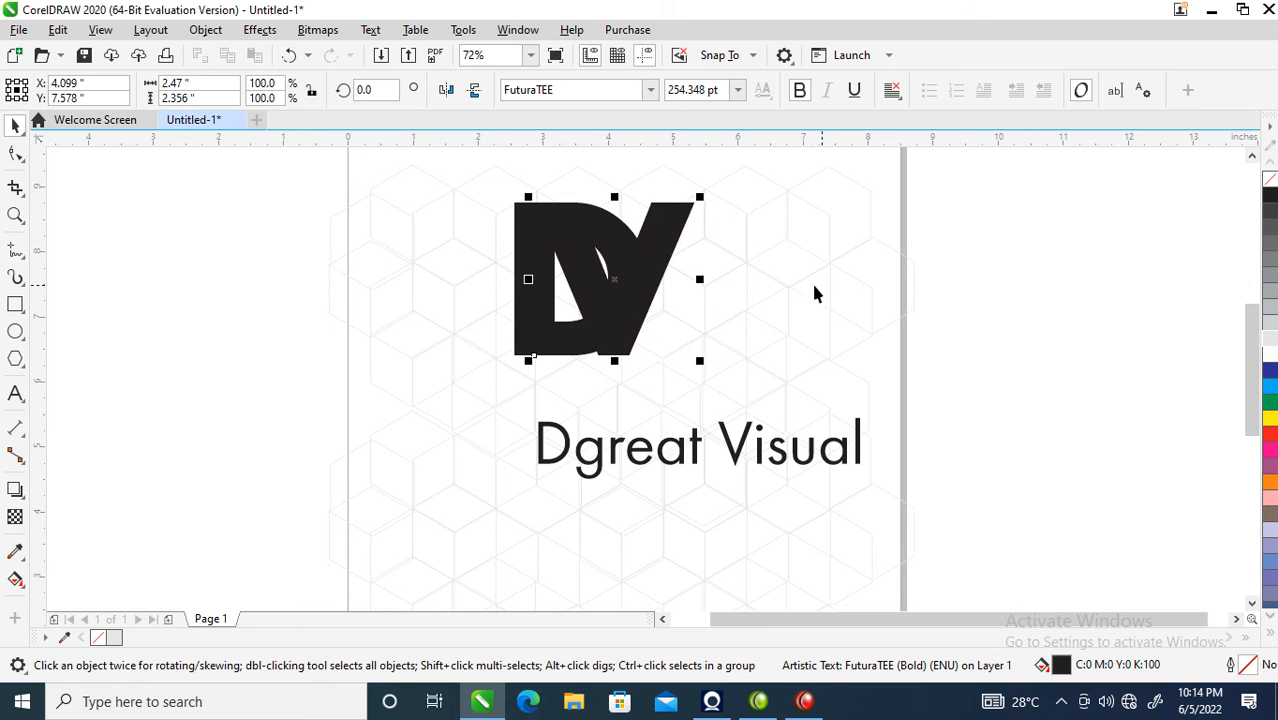
click(1270, 180)
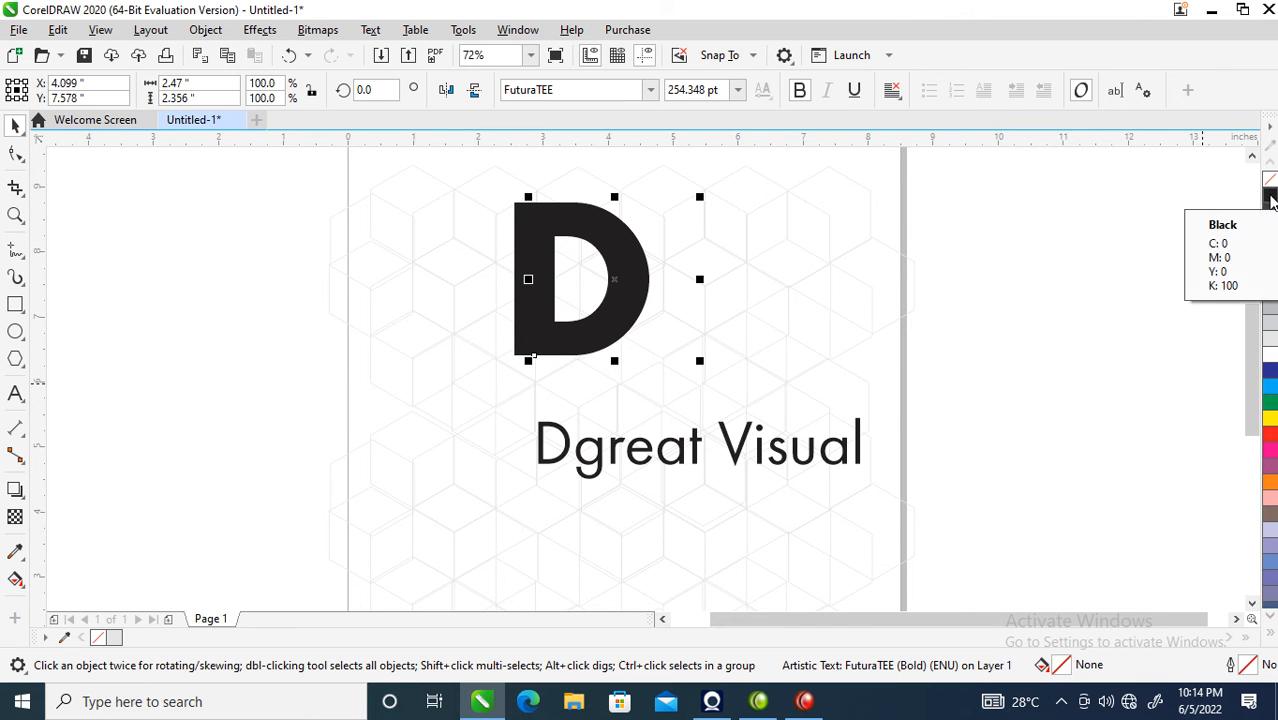
right_click(1270, 358)
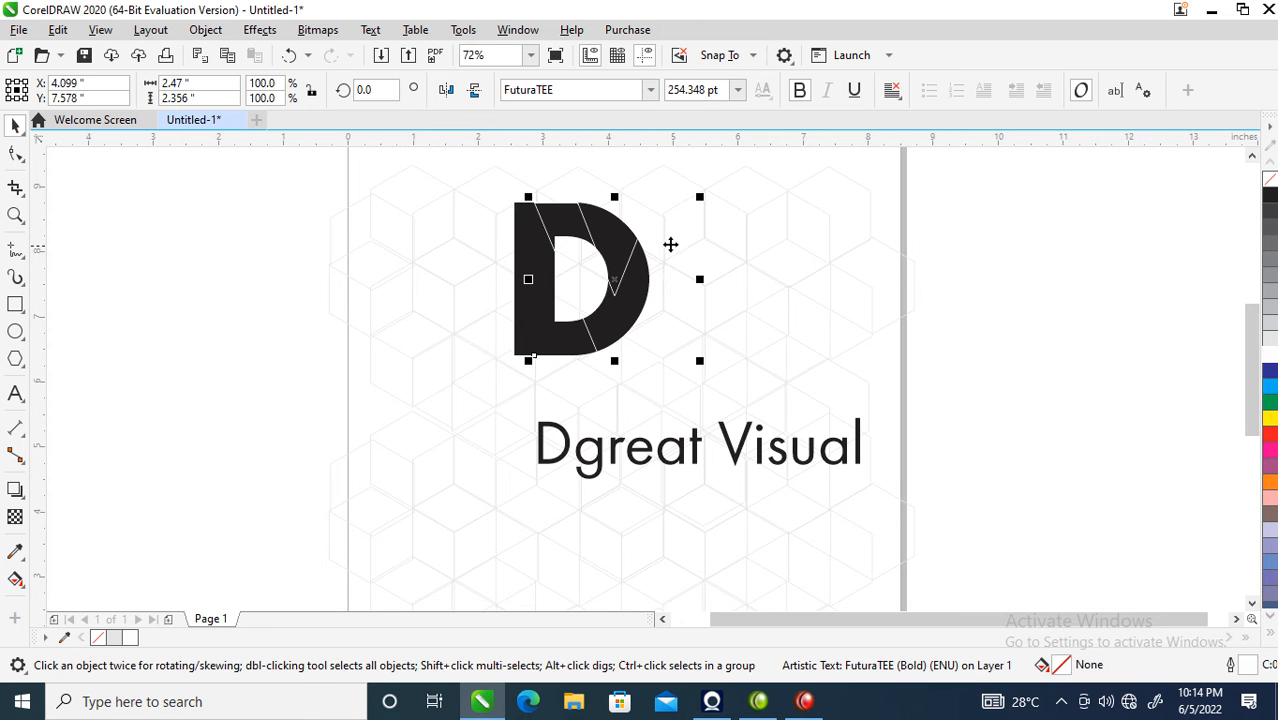
right_click(1270, 390)
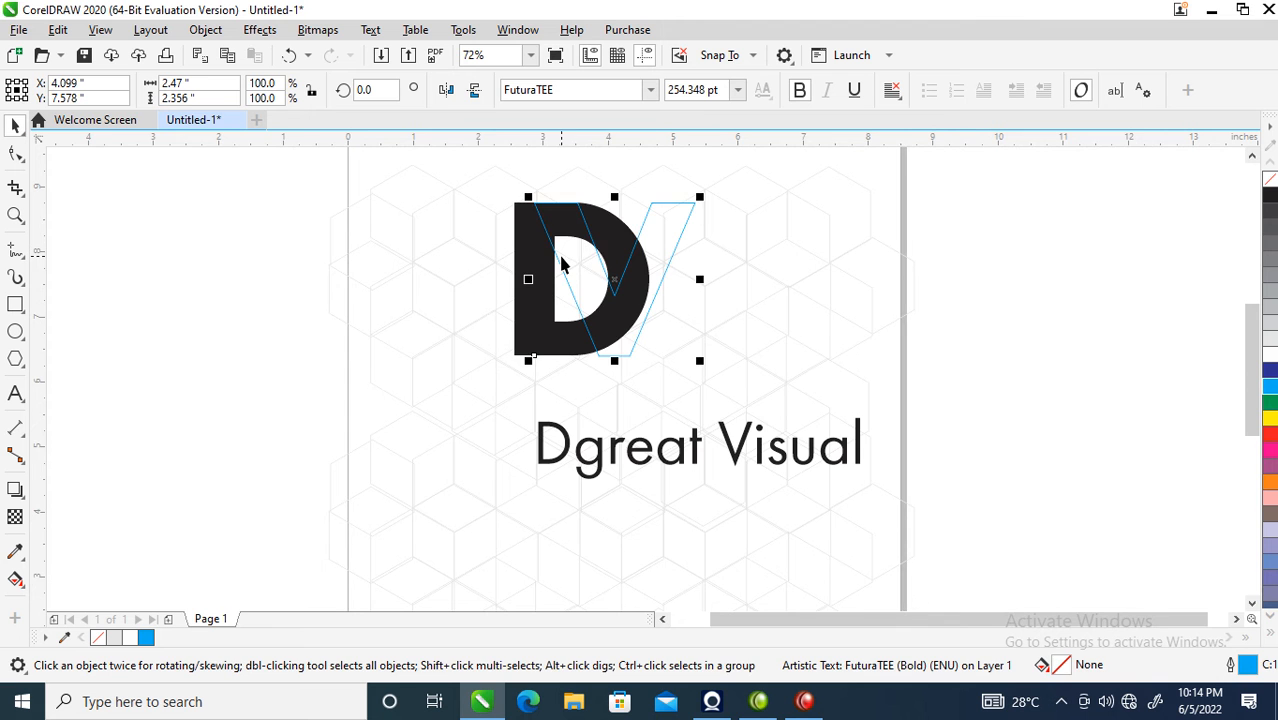
Step: Convert the outlined "V" to curves
scroll(562, 263, down, 2)
key(z)
drag(490, 201, 735, 342)
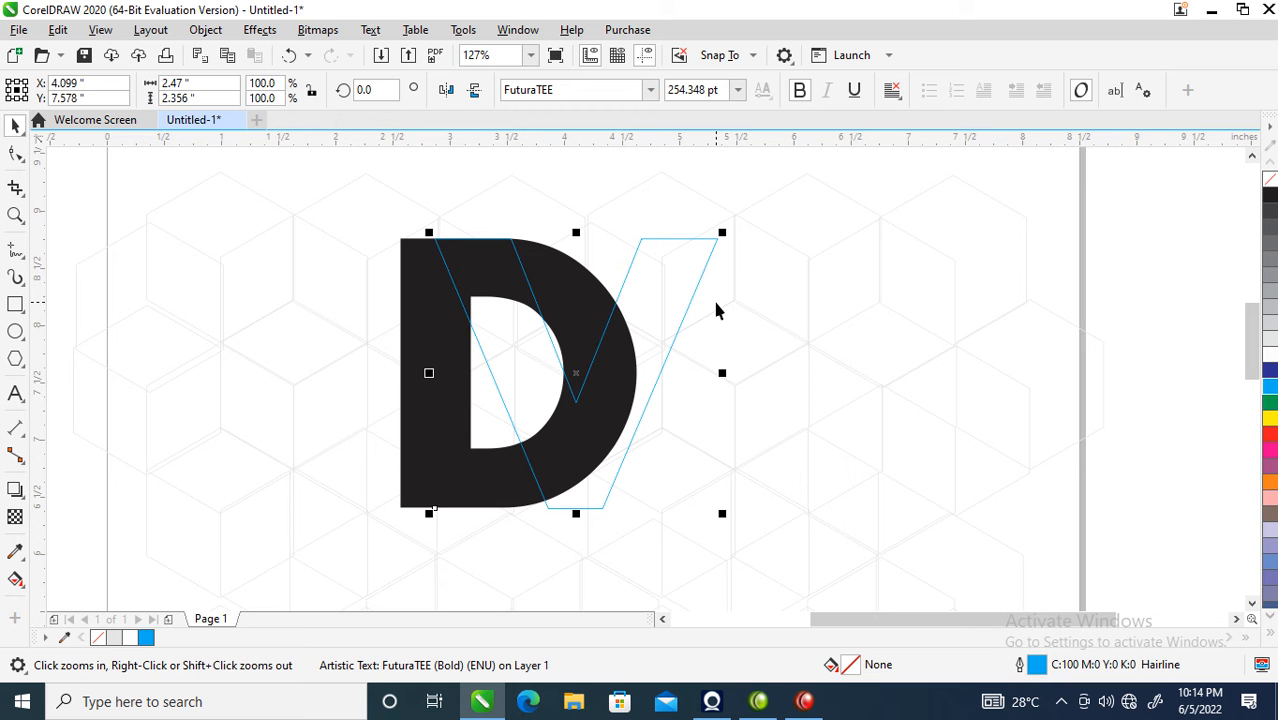
right_click(522, 265)
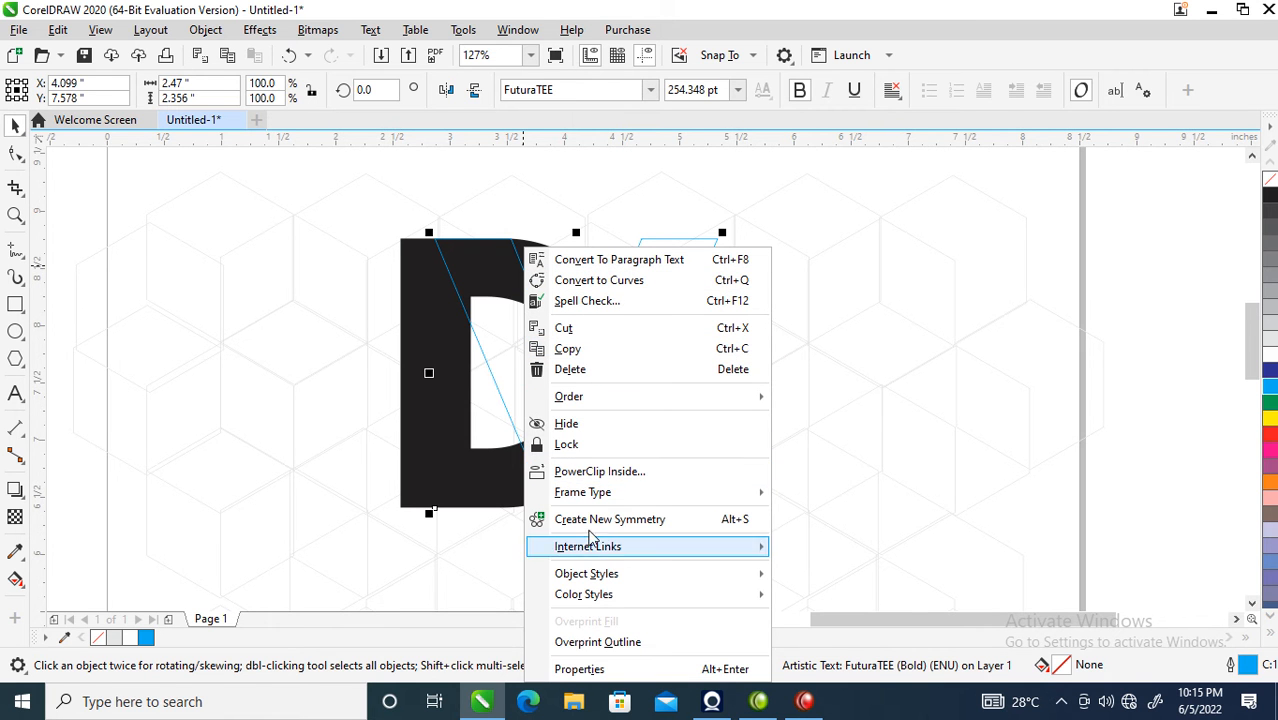
click(604, 282)
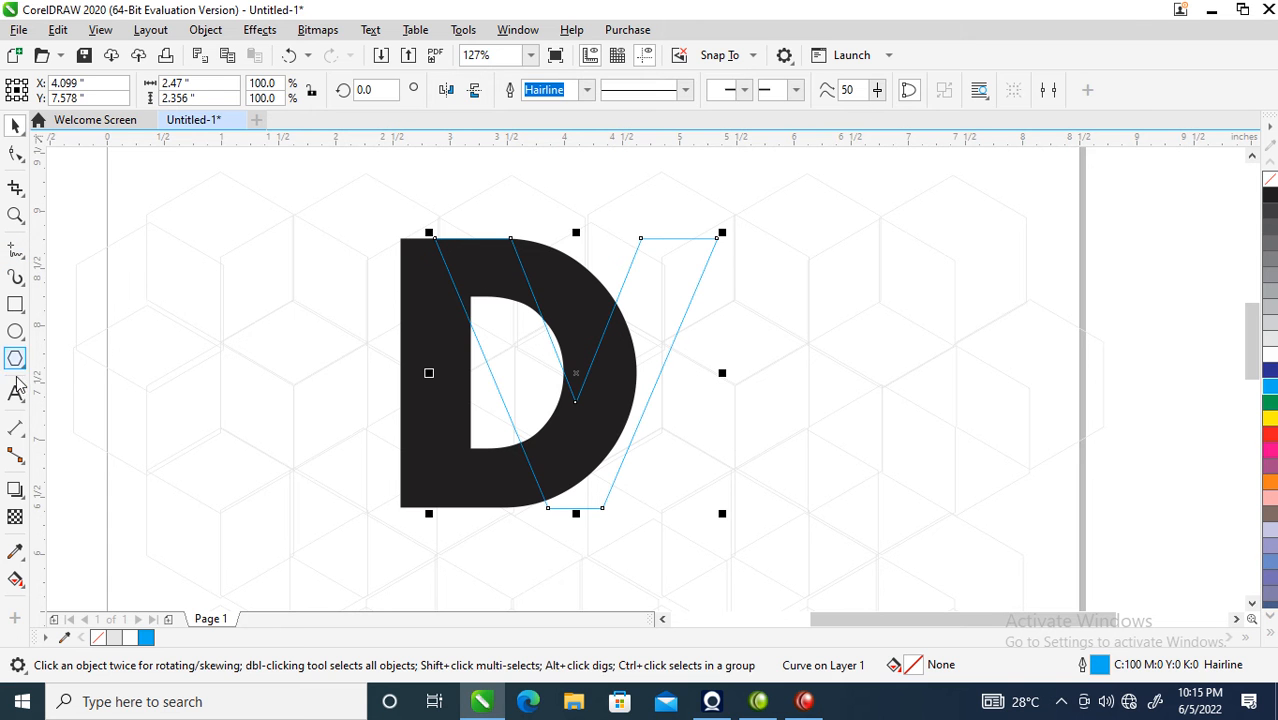
Step: Move the two upper nodes of the V's left arm down inside the D's counter, just below the counter's upper edge
click(18, 157)
drag(366, 195, 541, 299)
key(space)
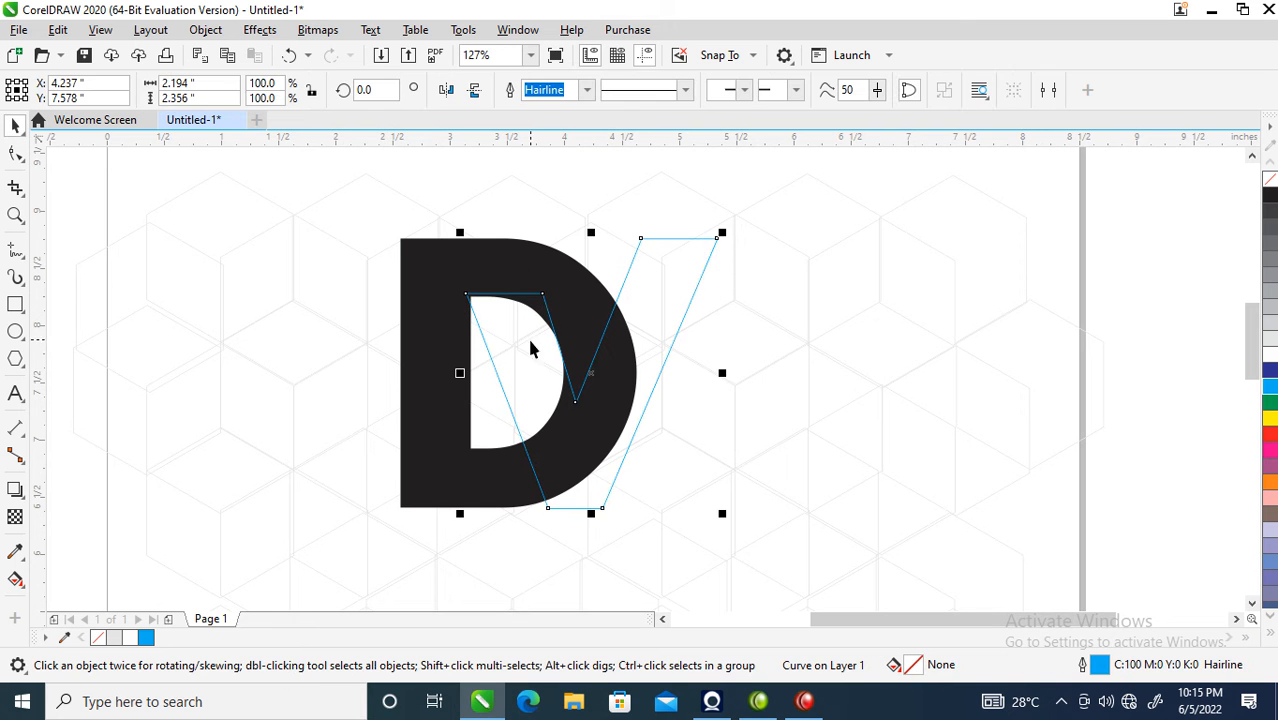
key(space)
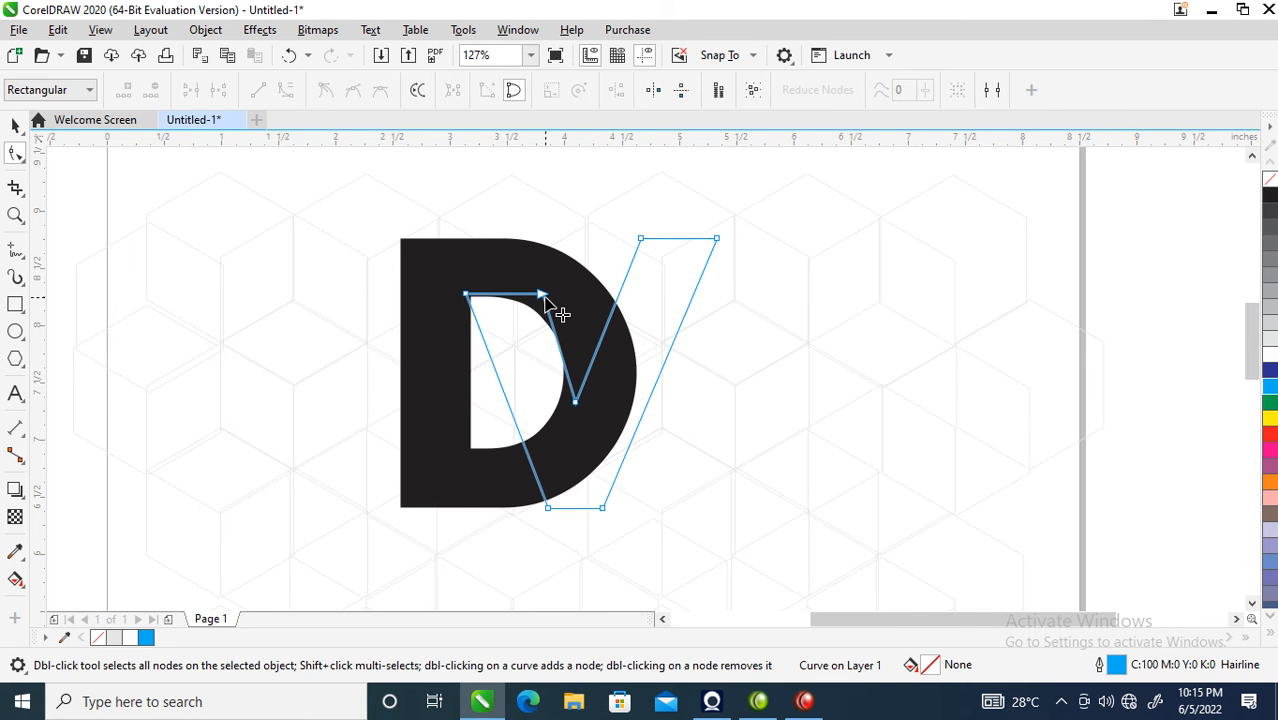
drag(544, 297, 537, 328)
drag(464, 296, 481, 310)
drag(548, 337, 559, 337)
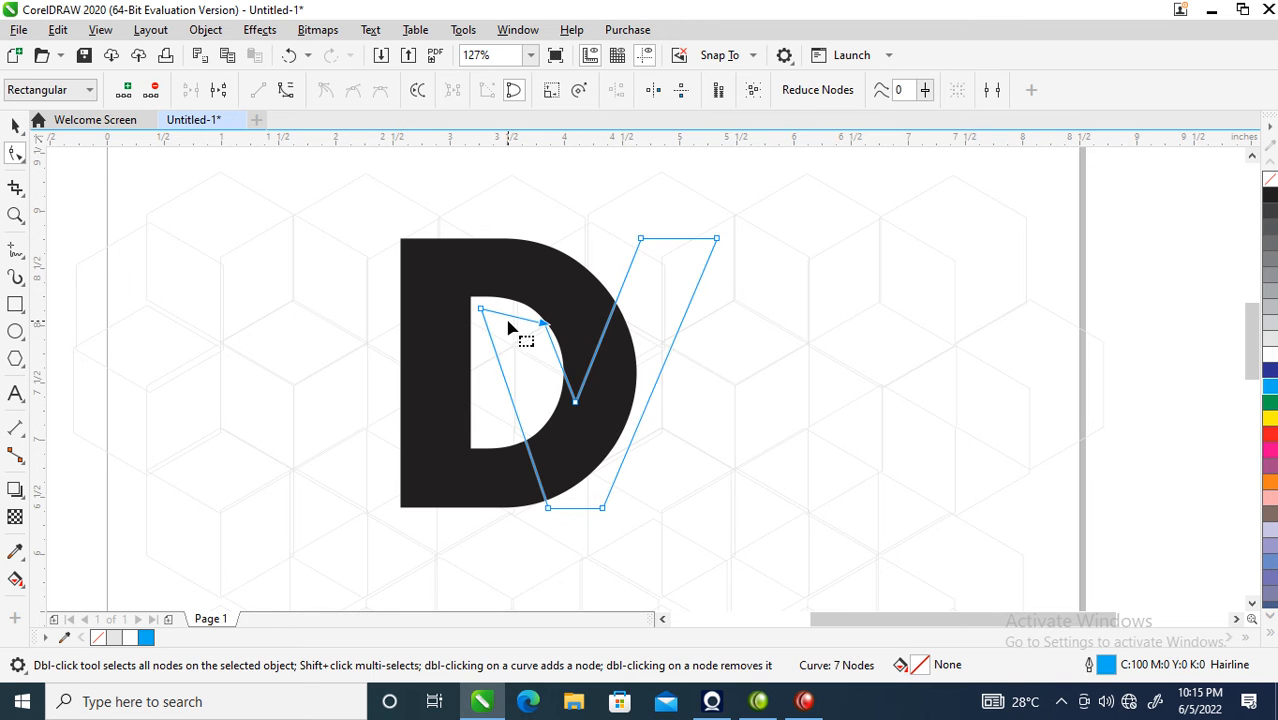
key(space)
Step: Convert the upper edge of the V's left arm to a curve and bend it upward along the D's counter
key(z)
drag(354, 192, 582, 432)
key(F10)
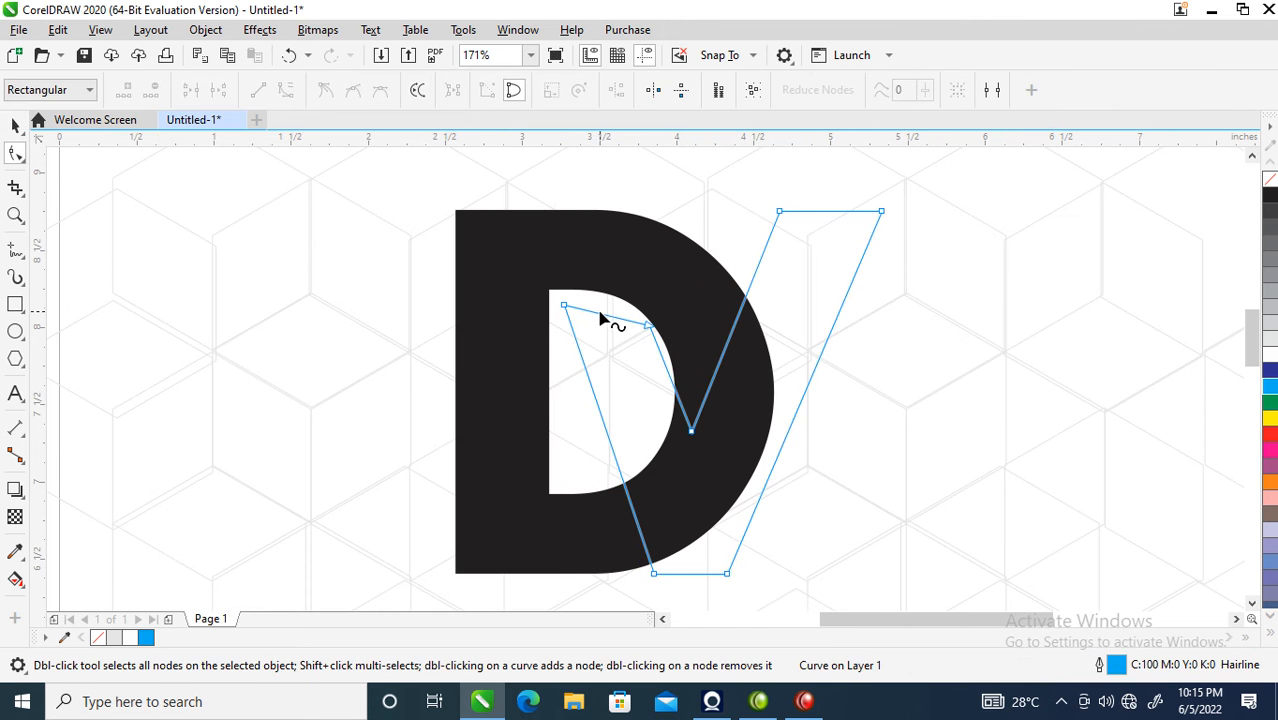
right_click(600, 314)
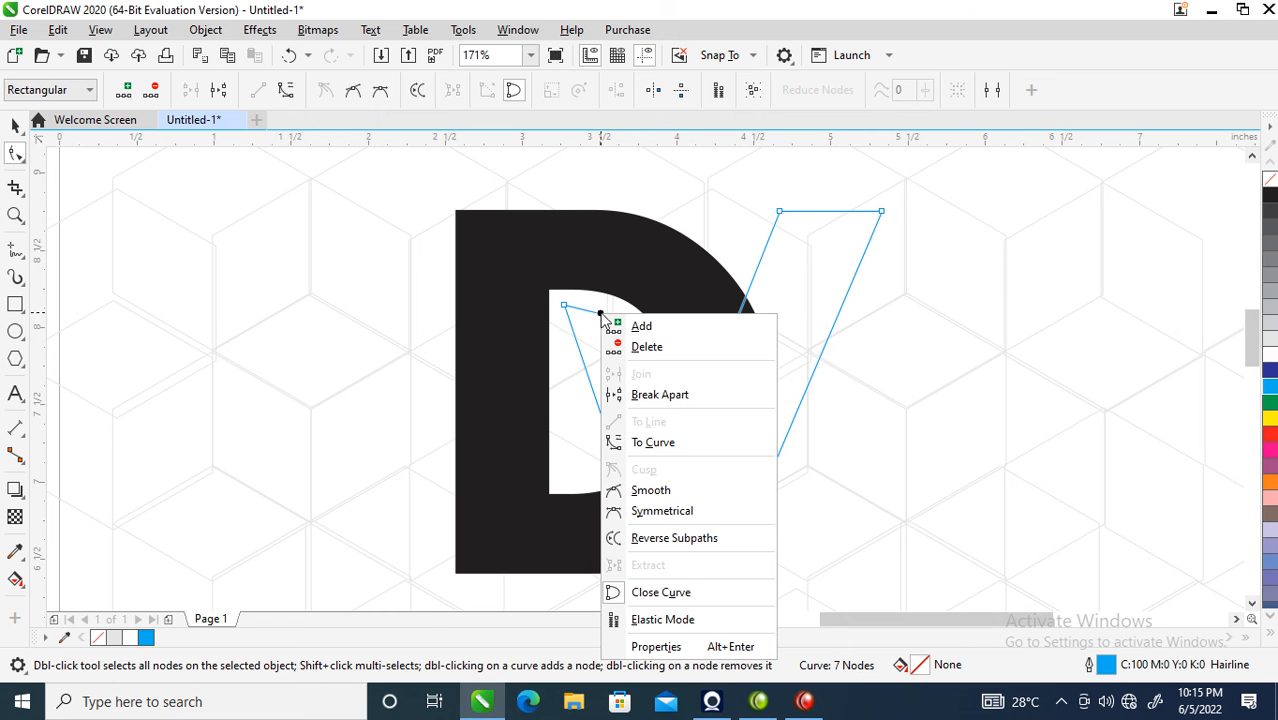
click(668, 443)
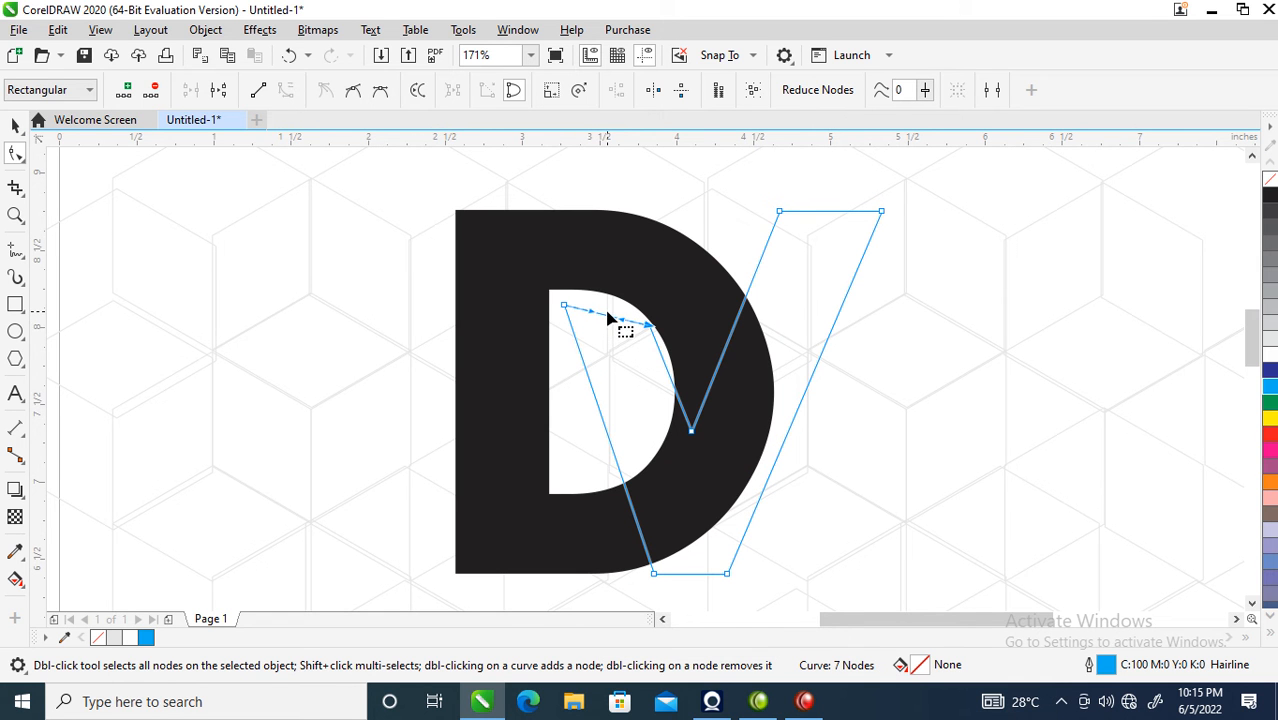
drag(609, 319, 608, 305)
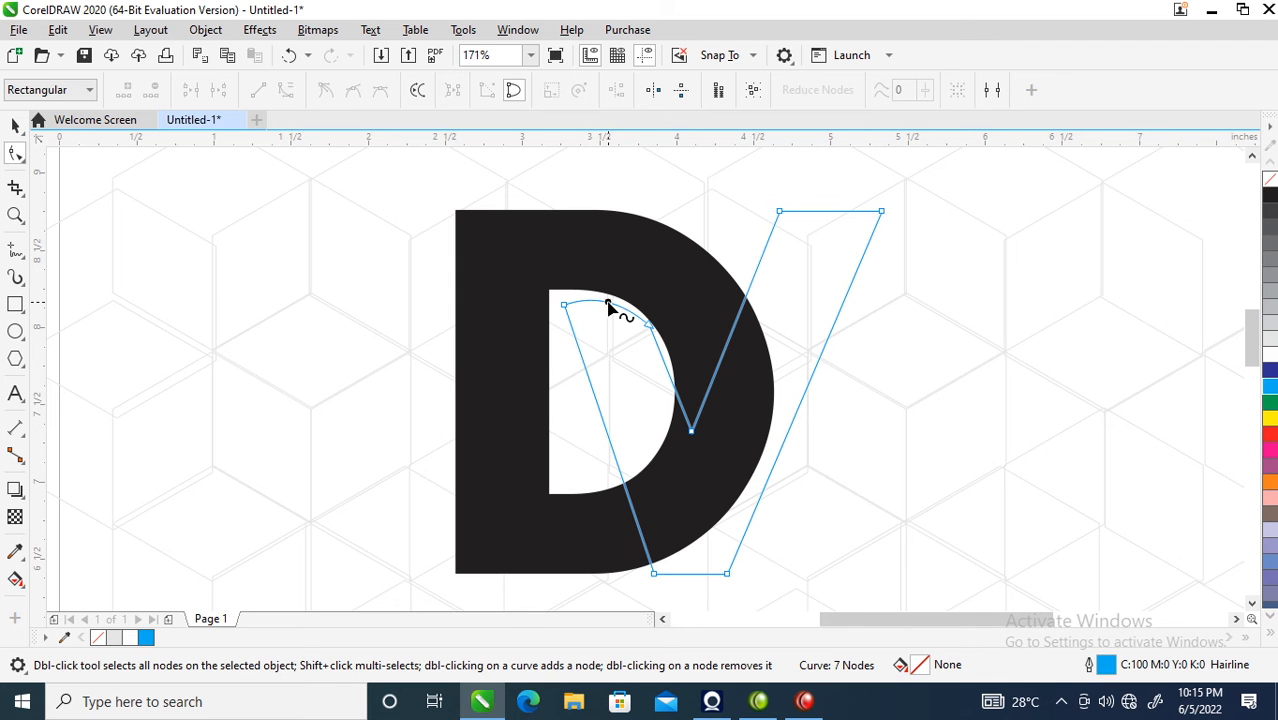
Step: Fine-tune the end nodes of the left arm's curved edge so it follows the upper contour of the D's counter
mouse_move(564, 308)
mouse_down()
mouse_move(597, 293)
mouse_move(562, 289)
mouse_up()
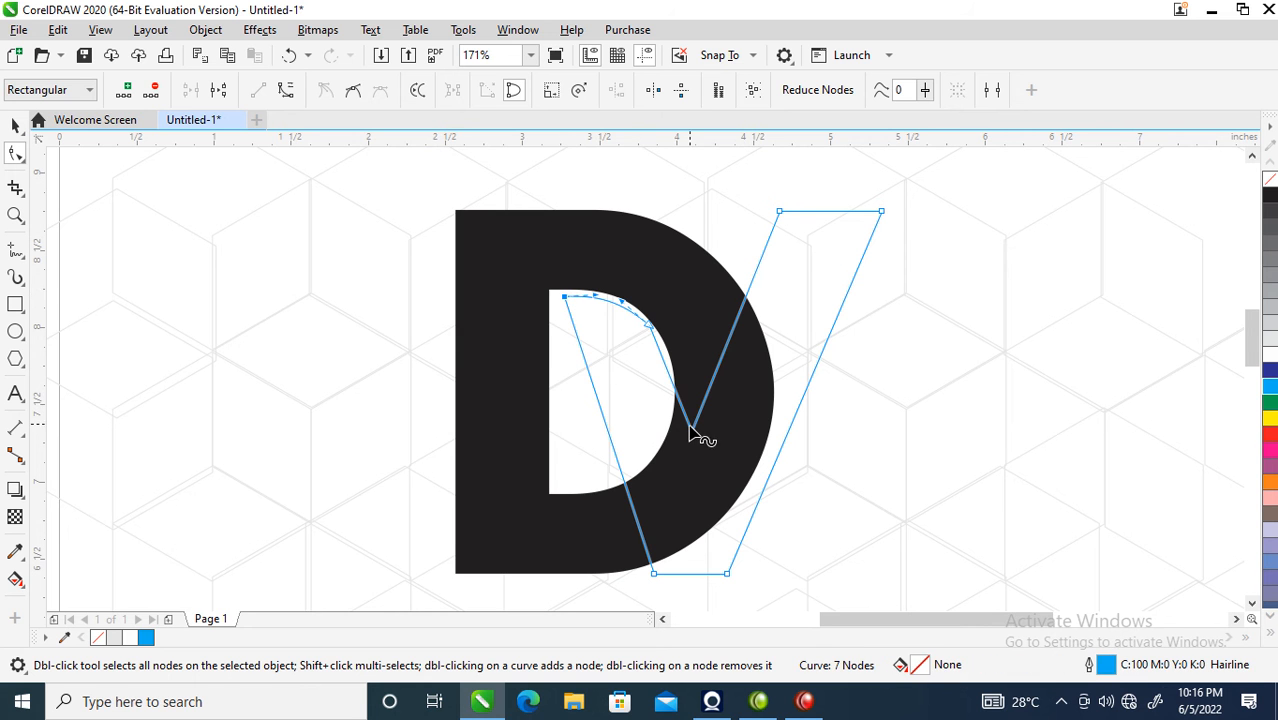
drag(531, 263, 640, 336)
click(667, 262)
click(645, 342)
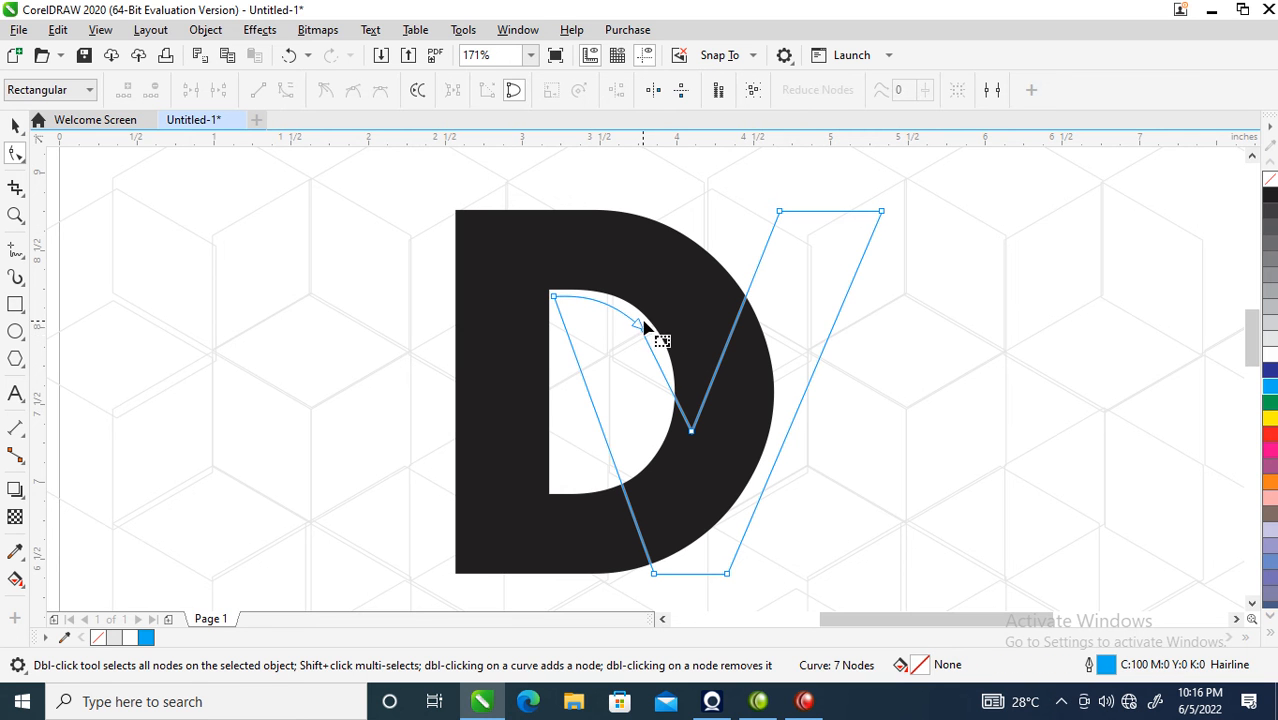
click(639, 327)
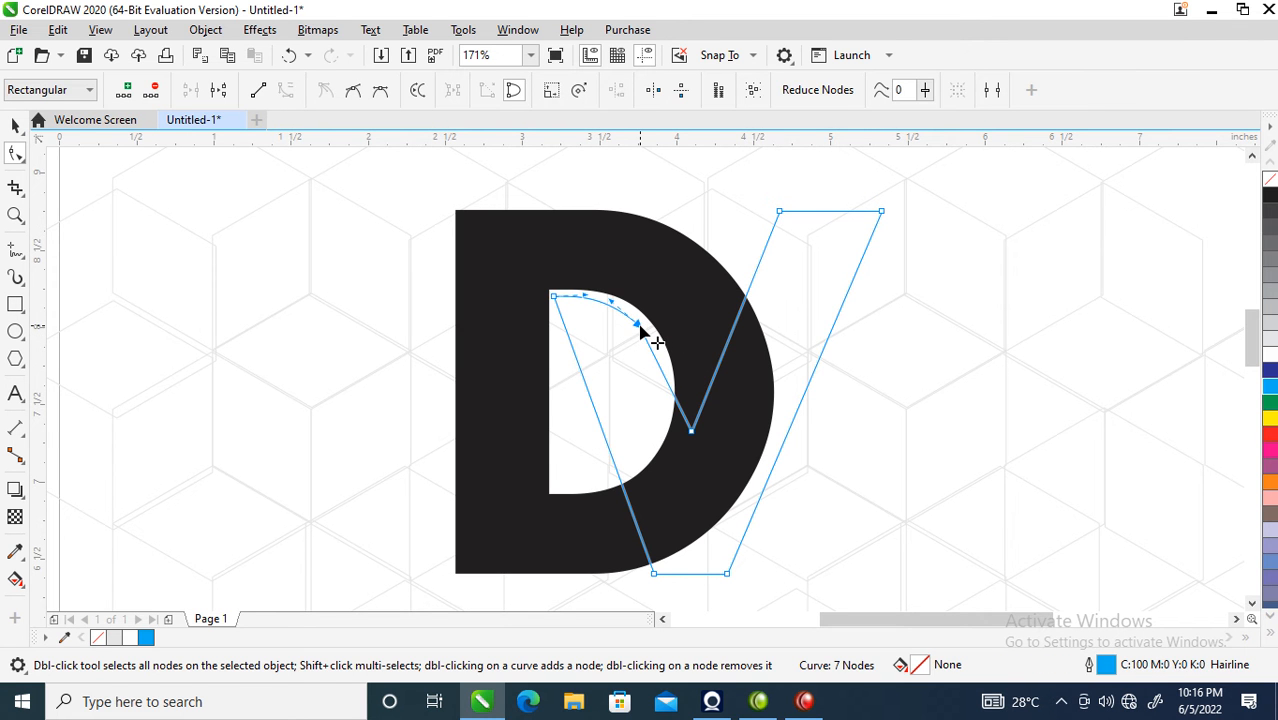
drag(640, 327, 646, 325)
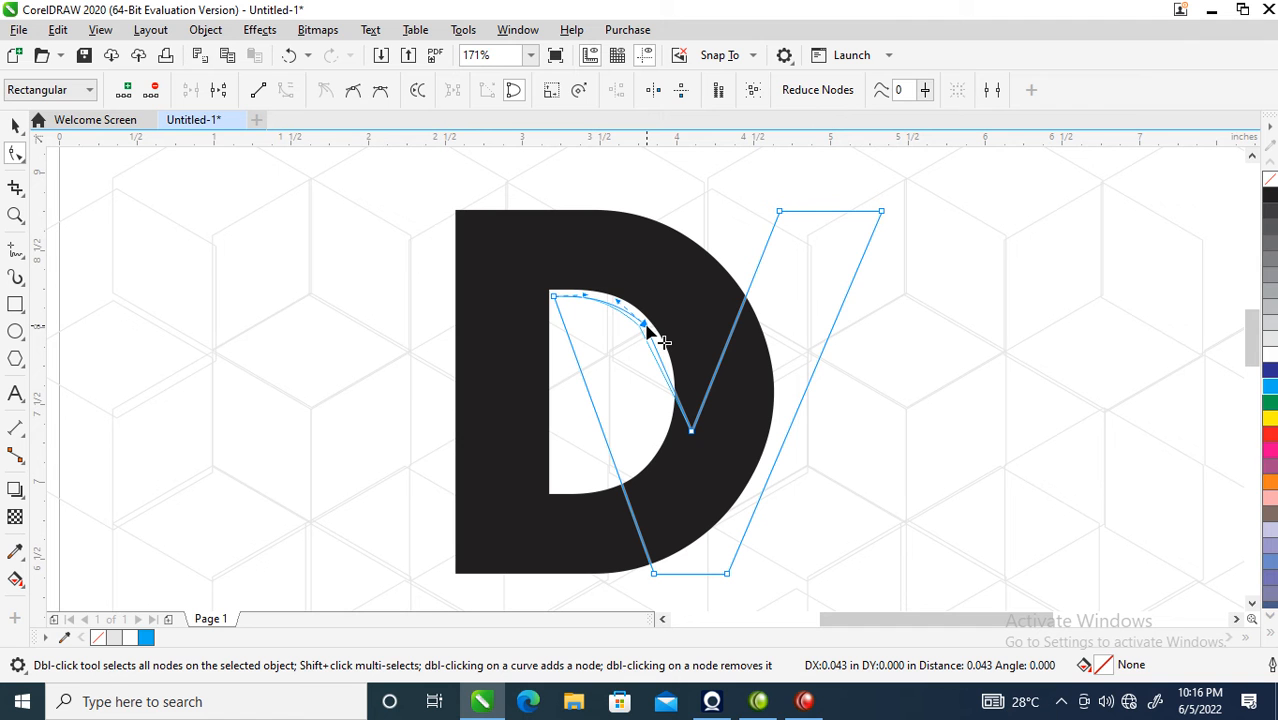
drag(647, 324, 622, 302)
key(space)
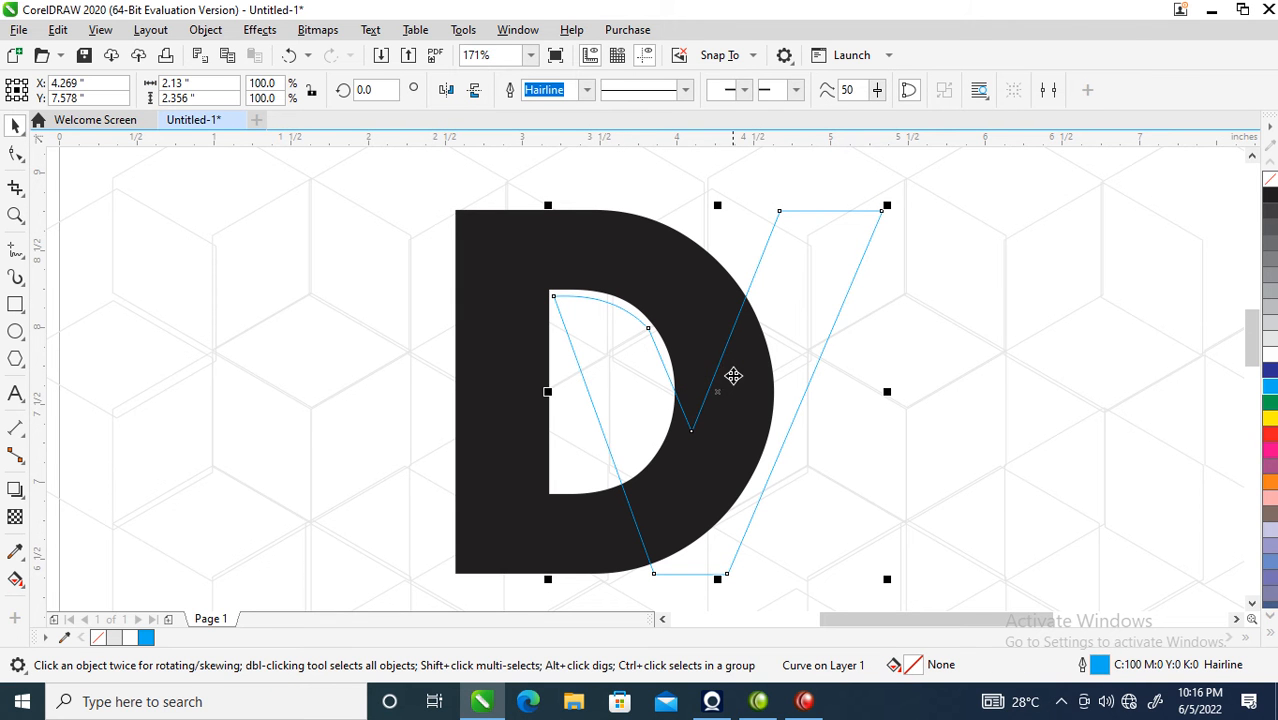
Step: Convert the outer edge of the V's right arm to a curve and bow it outward
key(space)
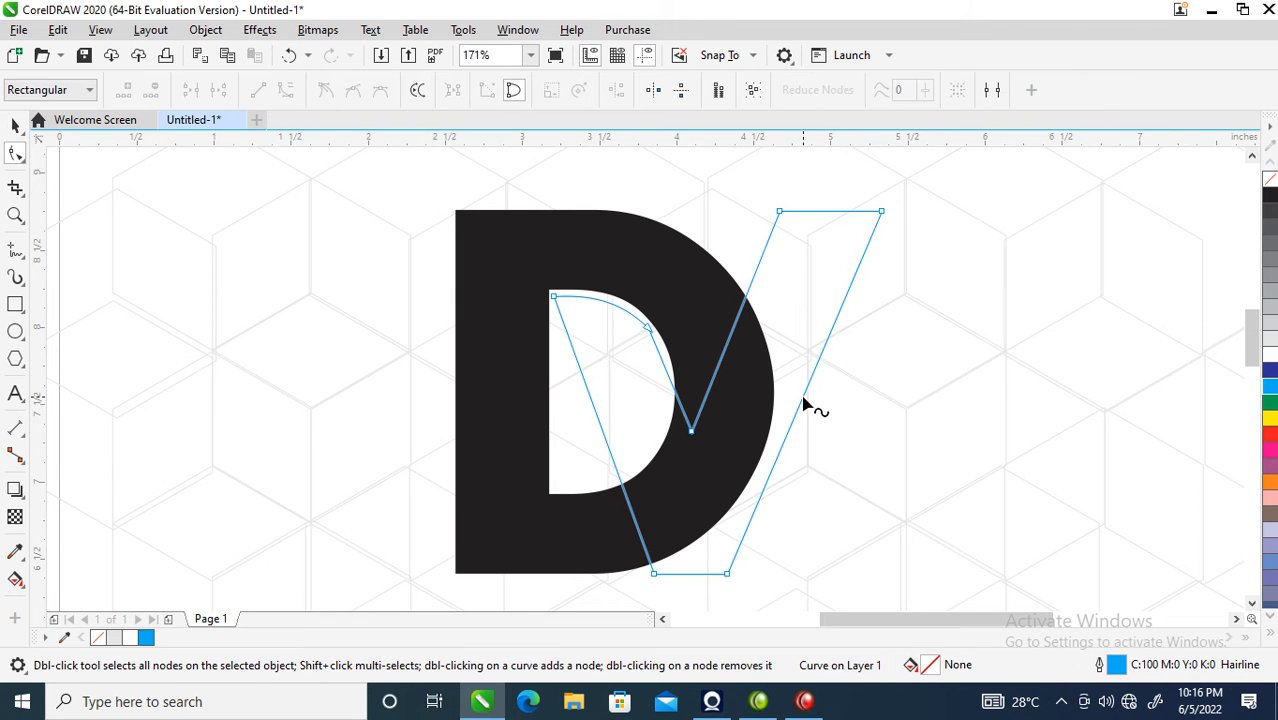
right_click(803, 396)
click(858, 180)
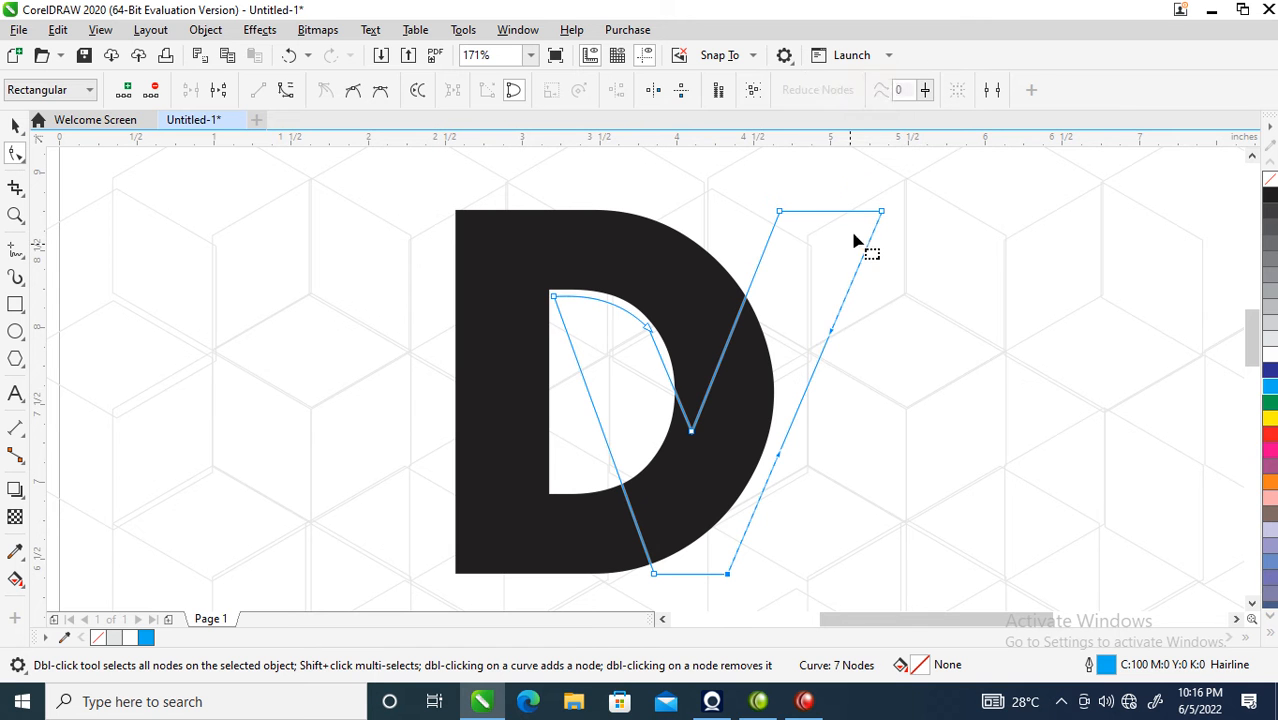
drag(791, 427, 861, 432)
Step: Convert the inner edge of the V's right arm to a curve, bow it outward, and lower the V's inner vertex to refine it
right_click(715, 374)
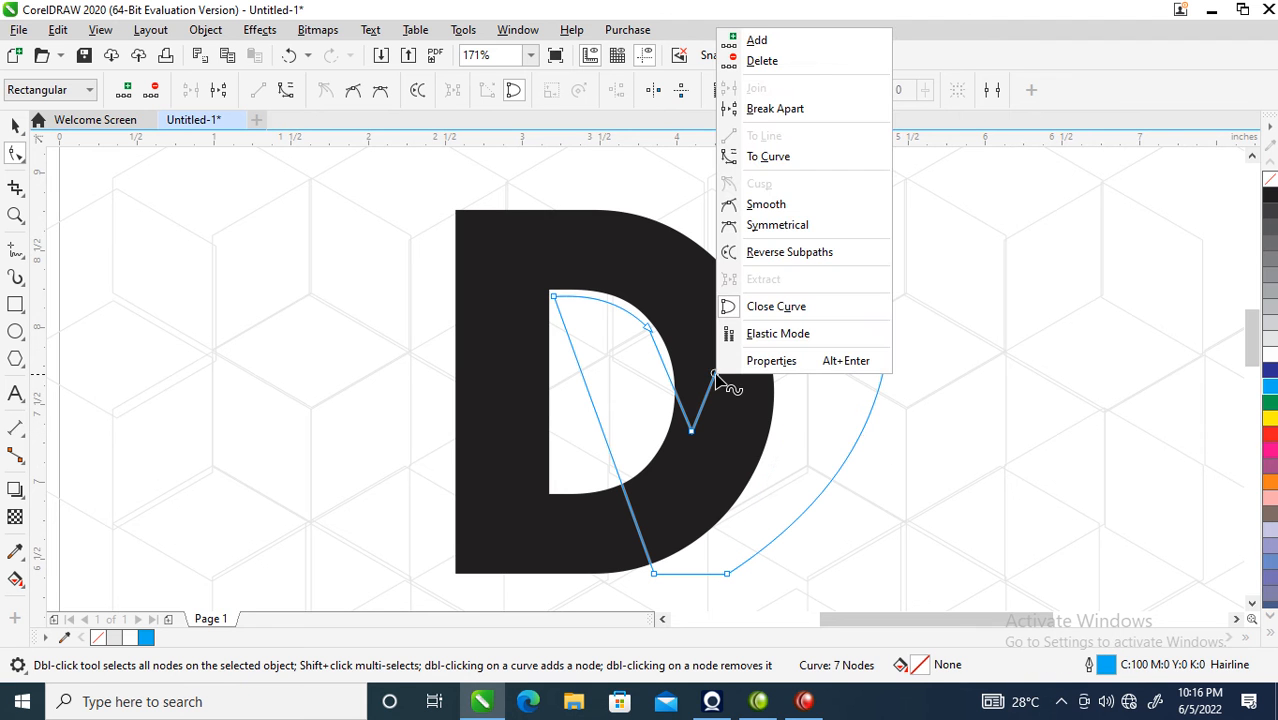
click(768, 157)
drag(728, 346, 774, 373)
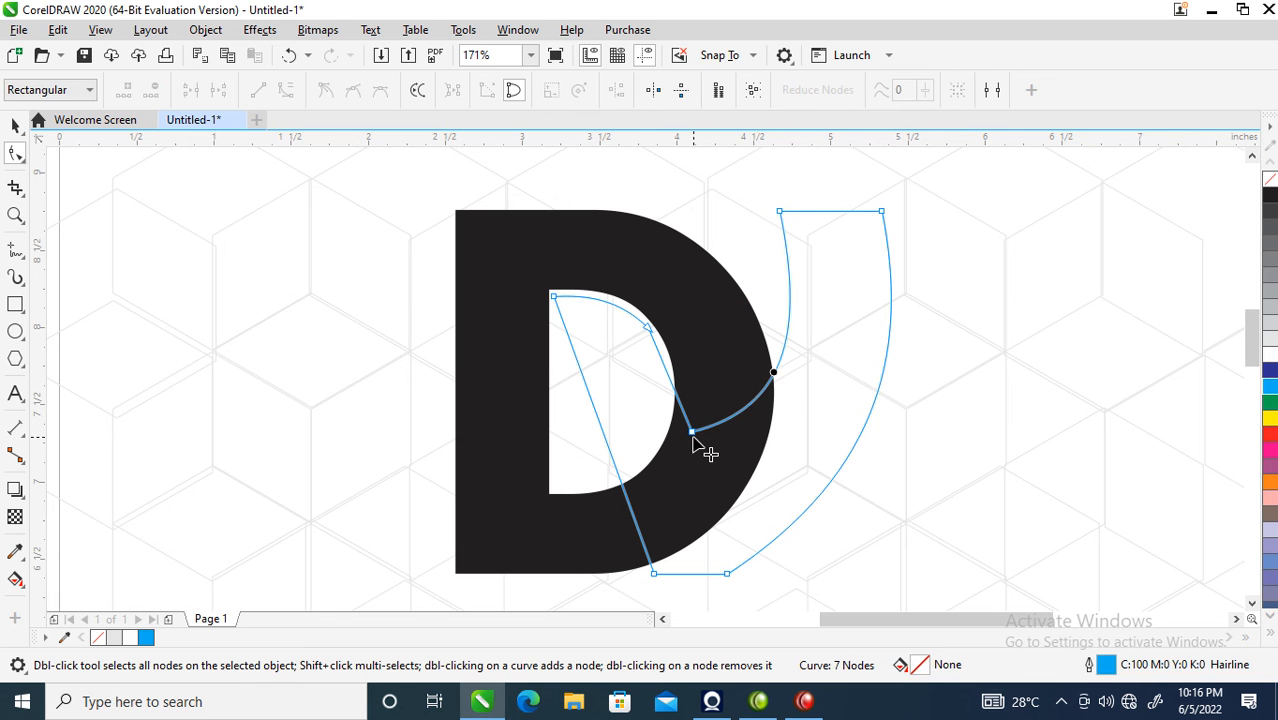
drag(692, 436, 698, 461)
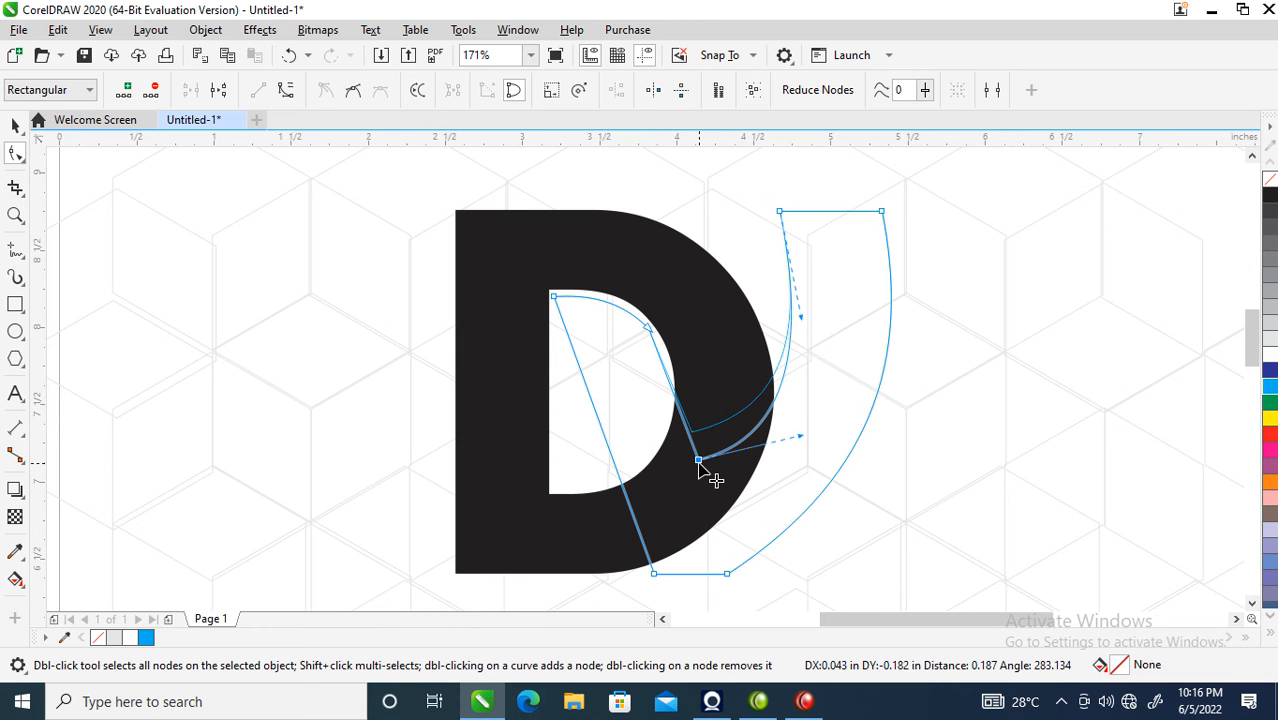
drag(699, 464, 705, 474)
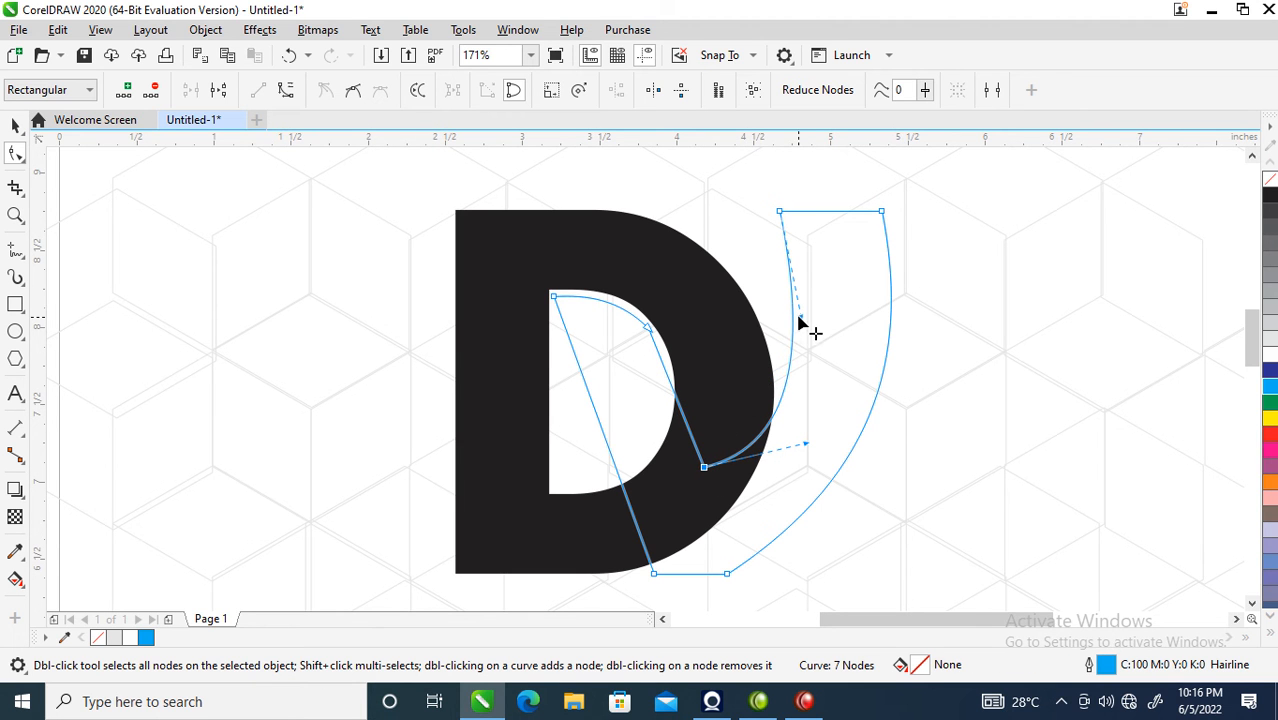
drag(799, 319, 789, 290)
key(space)
scroll(765, 404, down, 2)
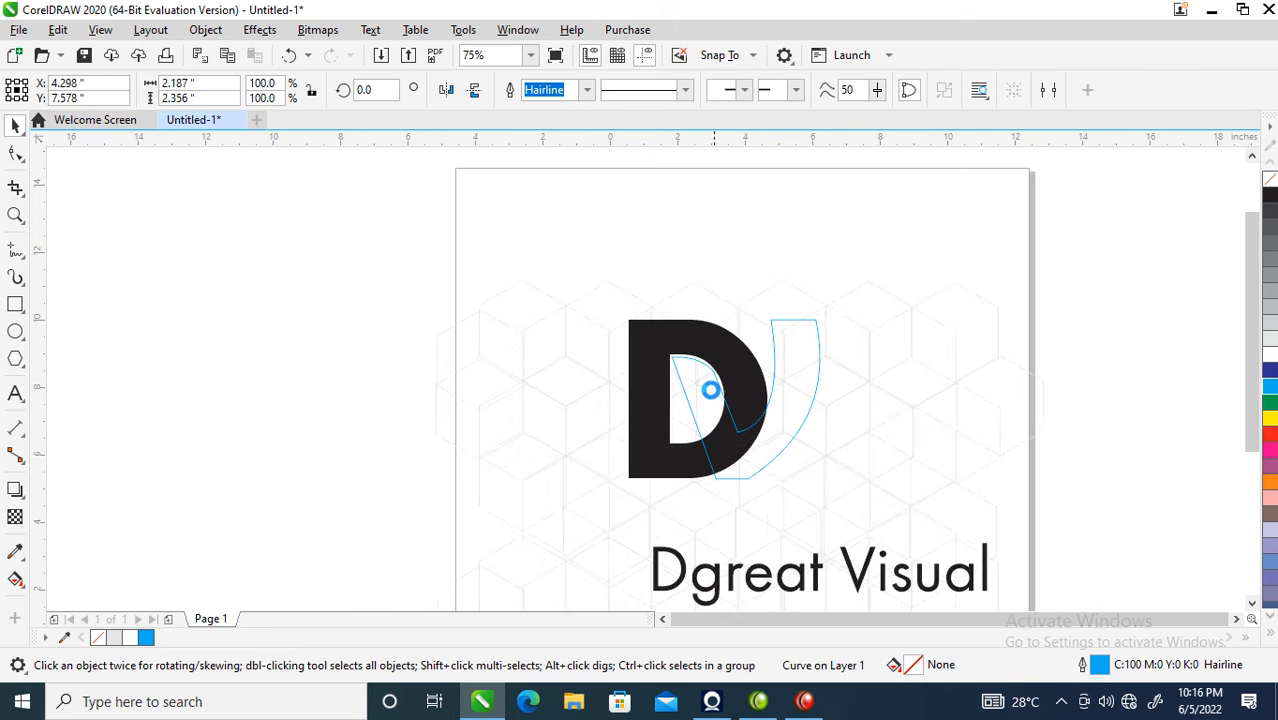
Step: Enlarge the D and V together to about 156.5% and move the "Dgreat Visual" text directly beneath them
key(F2)
drag(577, 278, 961, 520)
drag(442, 236, 840, 572)
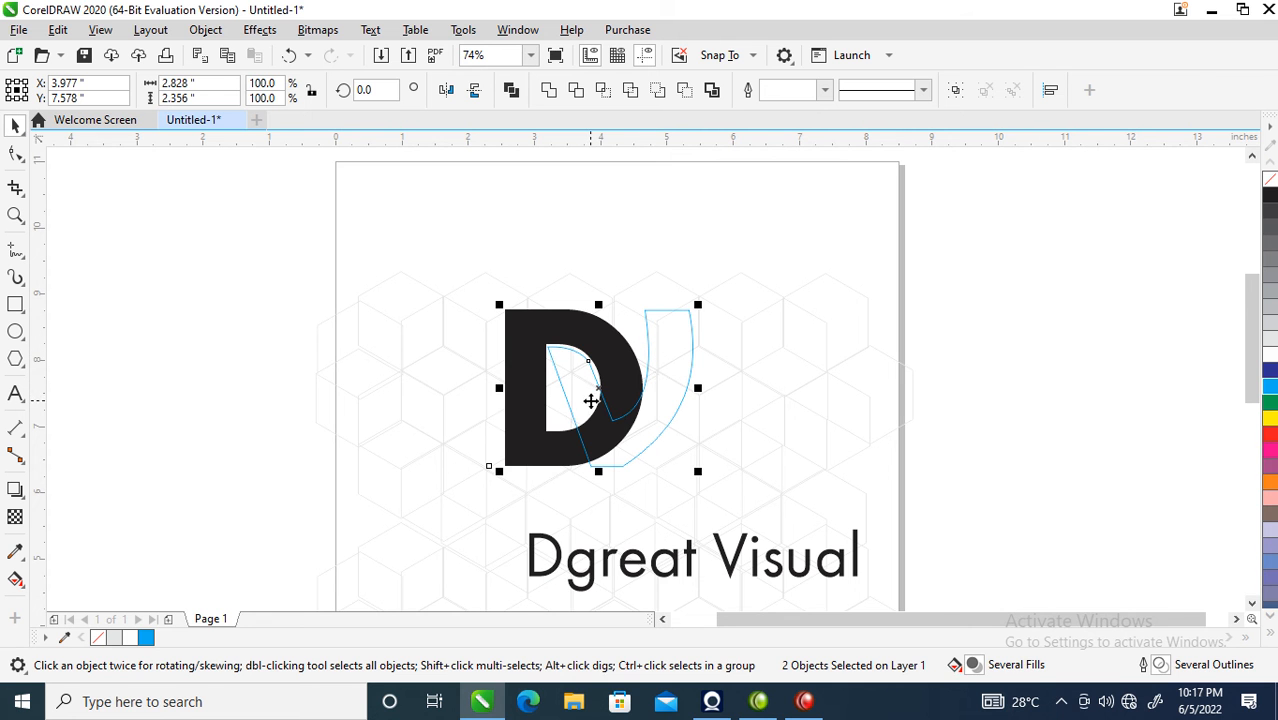
drag(604, 389, 594, 408)
drag(683, 490, 742, 592)
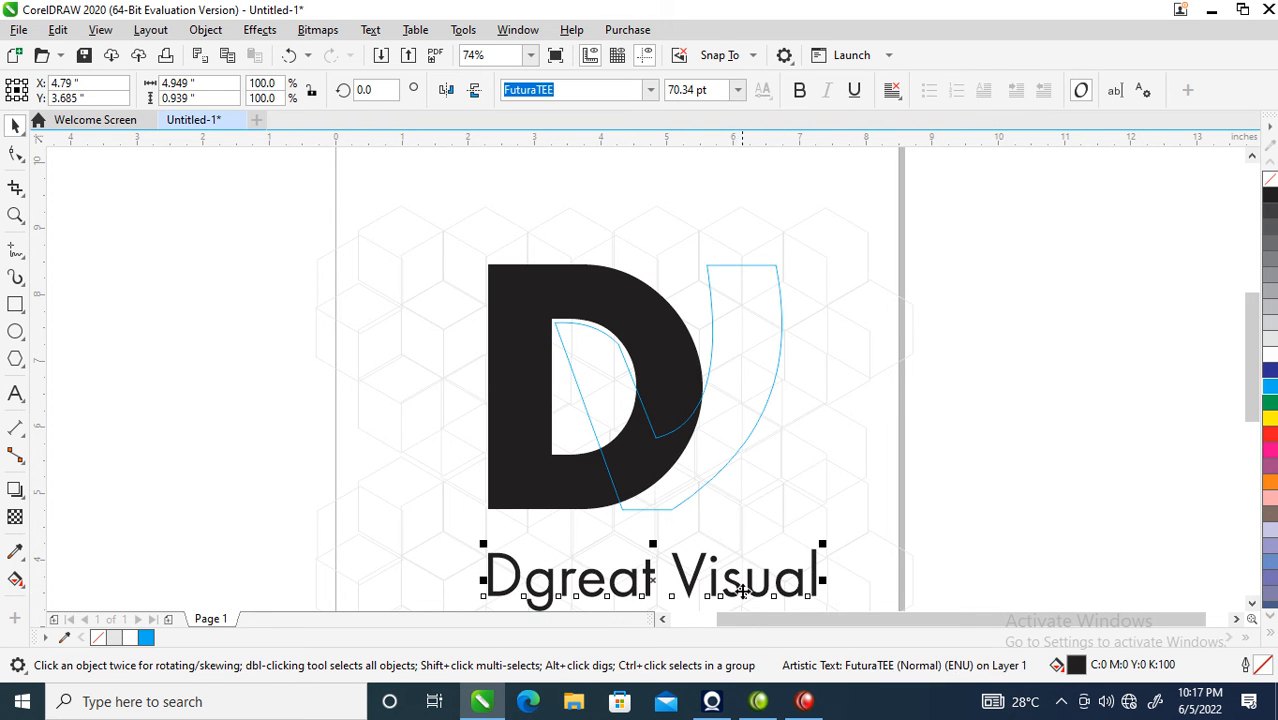
Step: Apply a one-step outside contour of about 0.055 in to the V outline
click(711, 292)
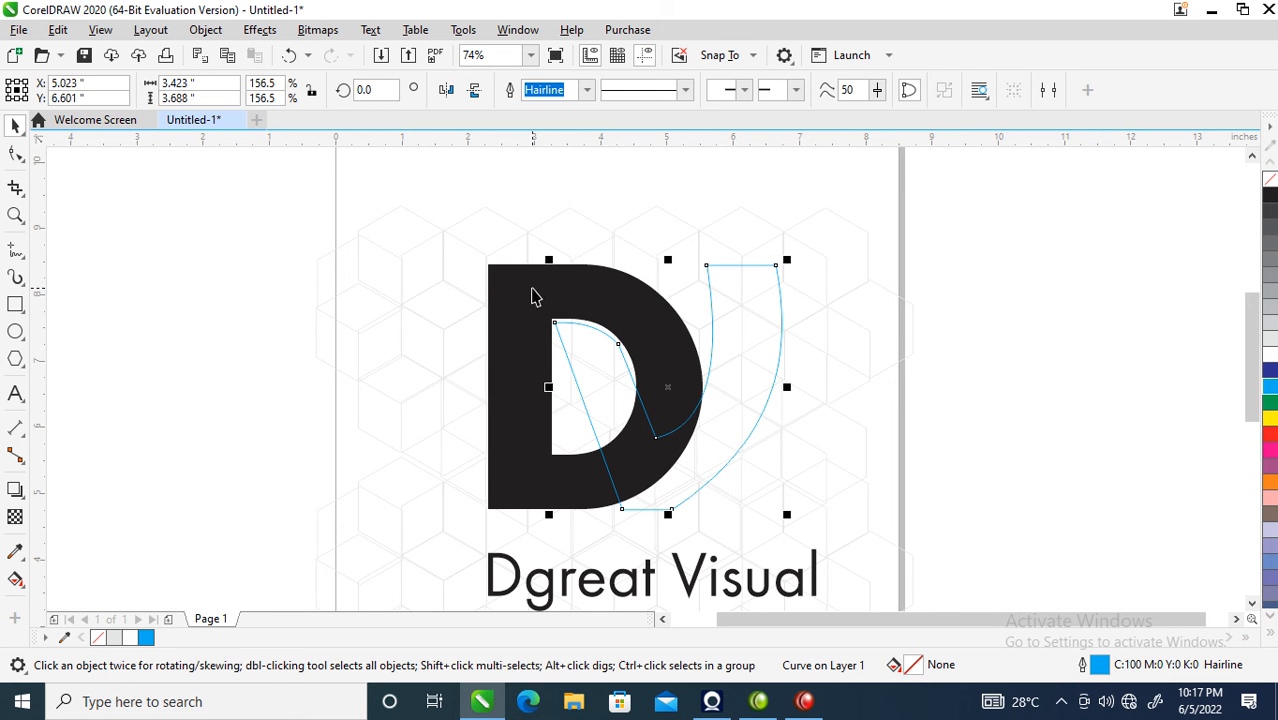
key(F2)
drag(383, 211, 945, 551)
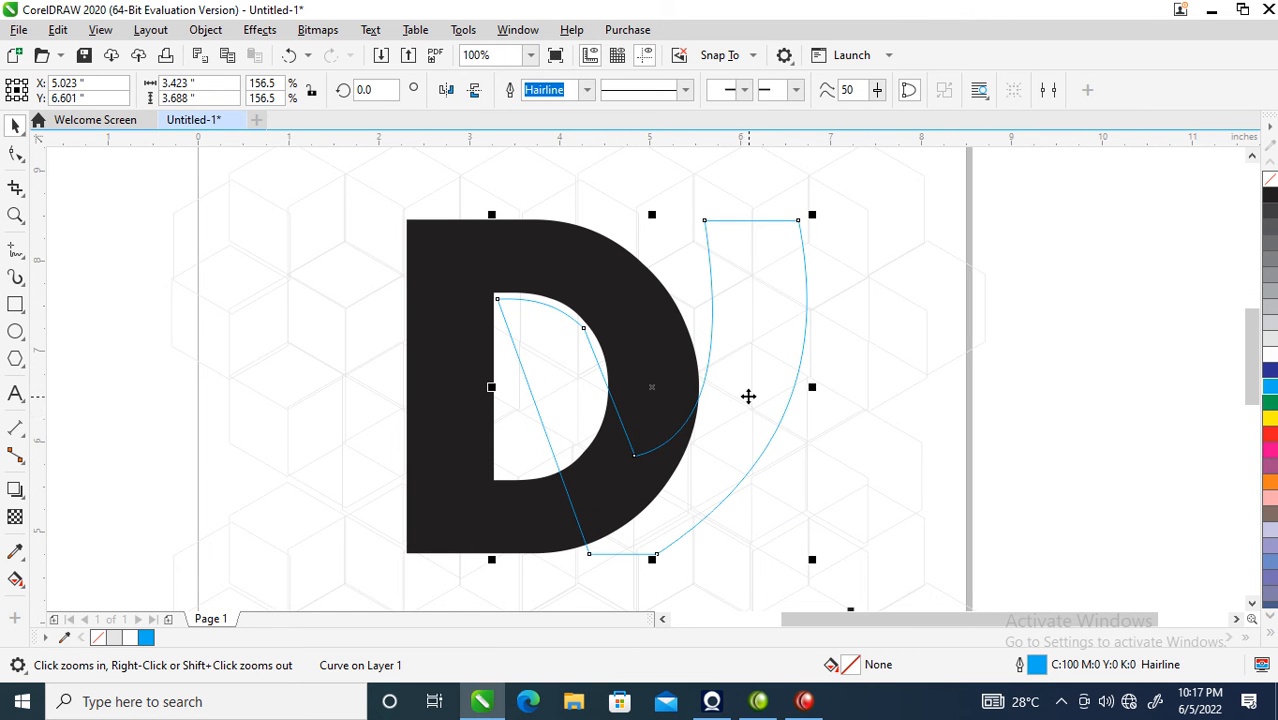
click(716, 425)
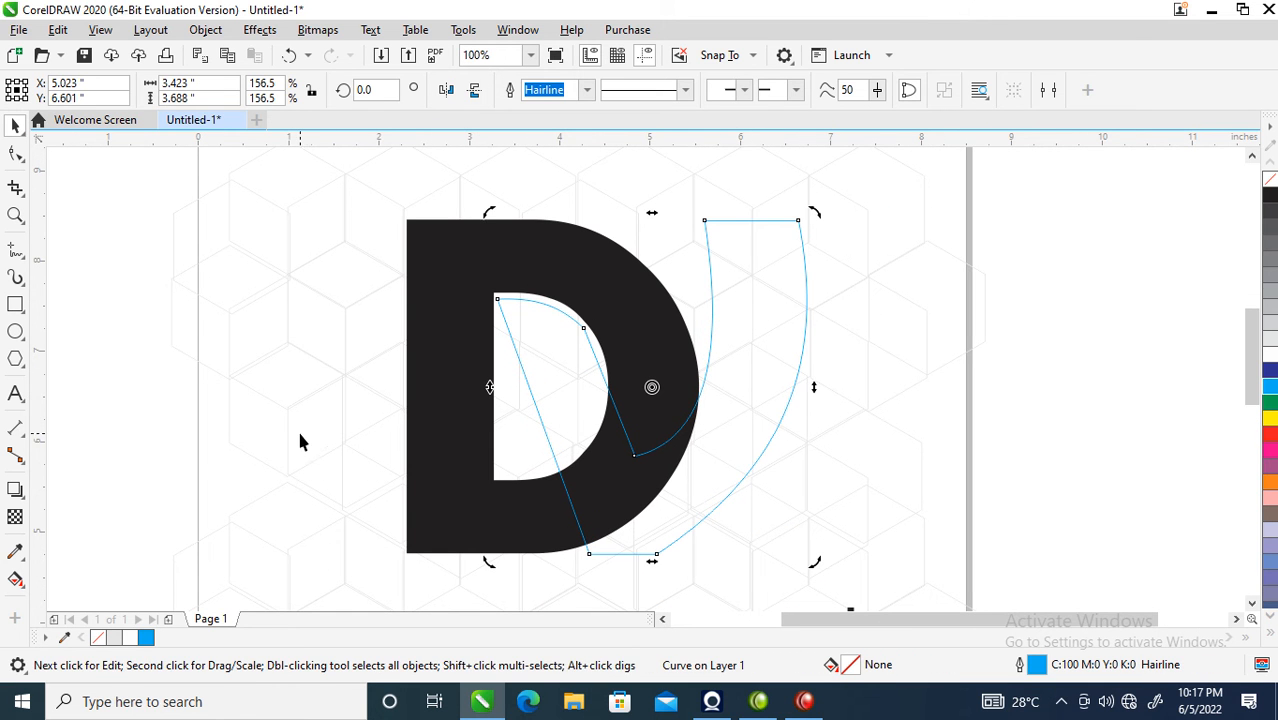
click(15, 518)
click(15, 490)
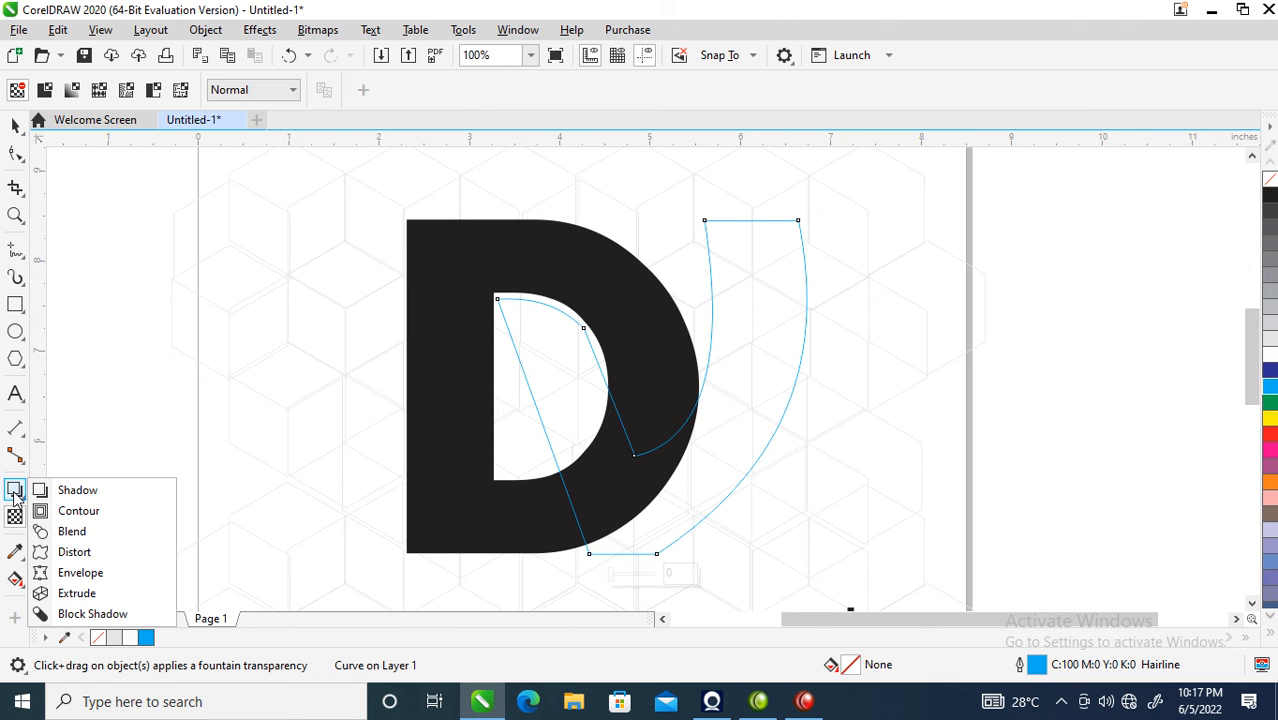
click(16, 490)
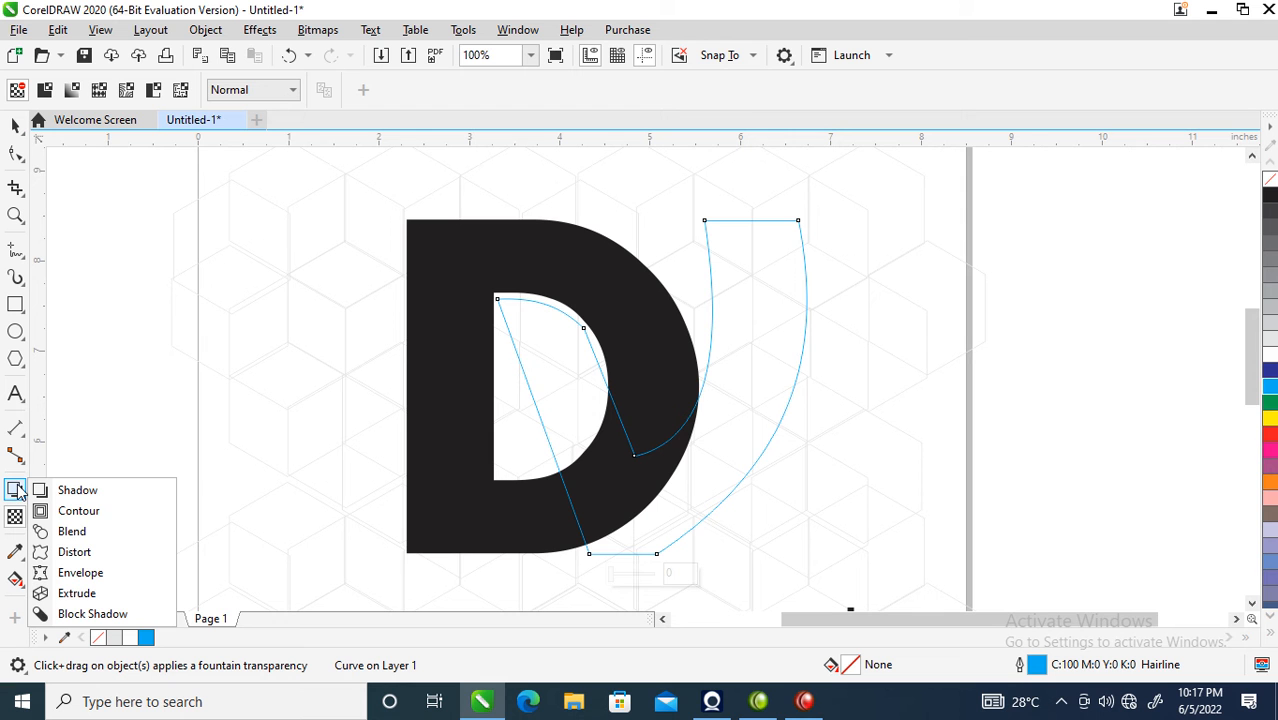
click(78, 510)
drag(693, 502, 717, 570)
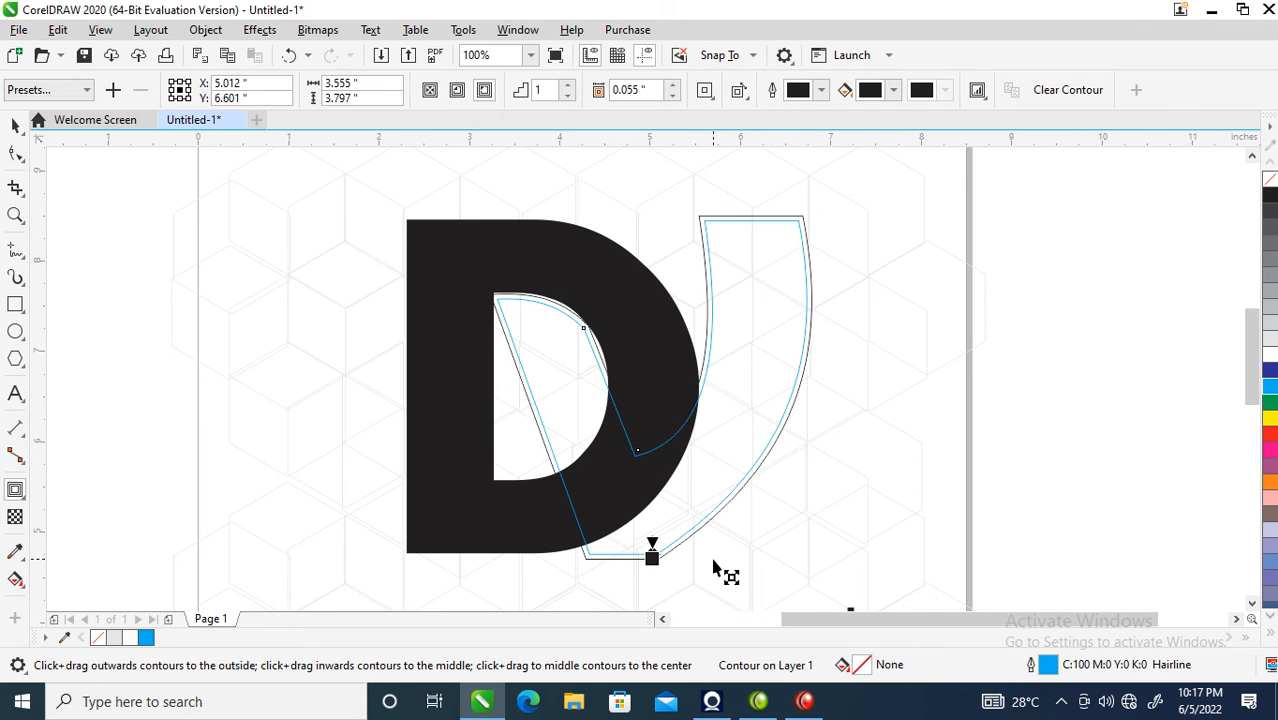
Step: Break the contour apart from the V so it becomes a separate outline in the same position
click(206, 30)
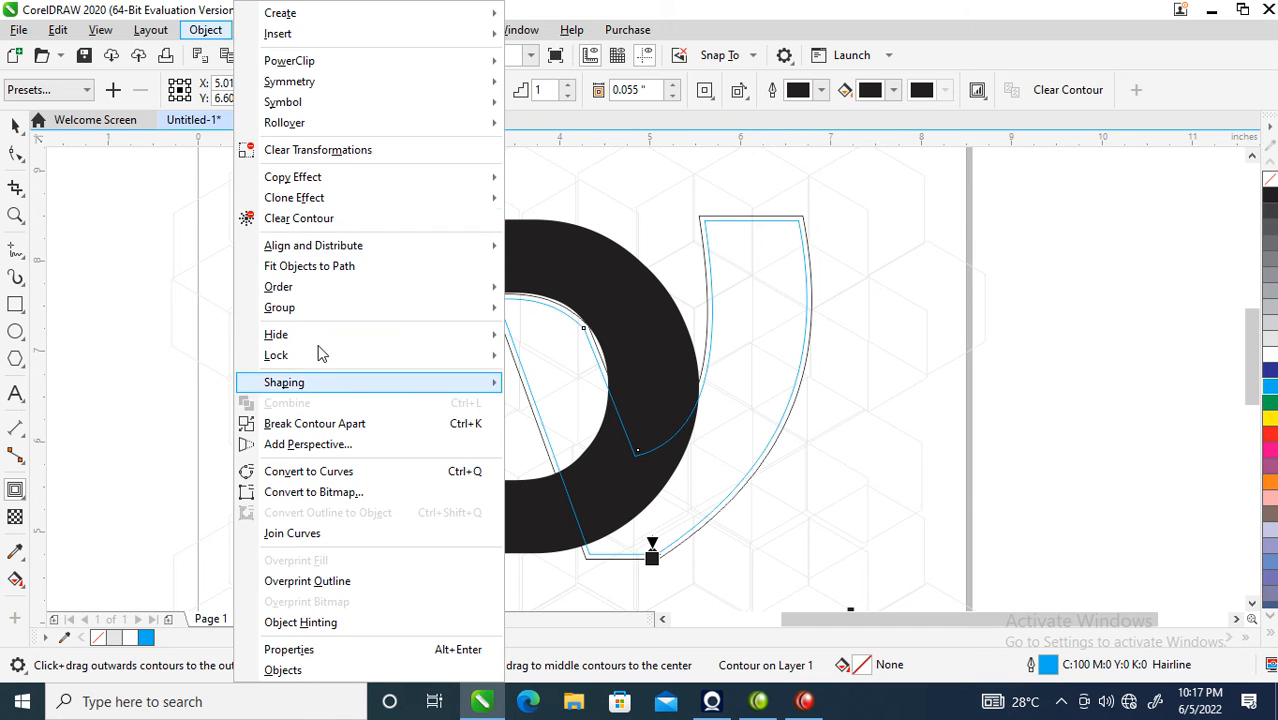
click(300, 424)
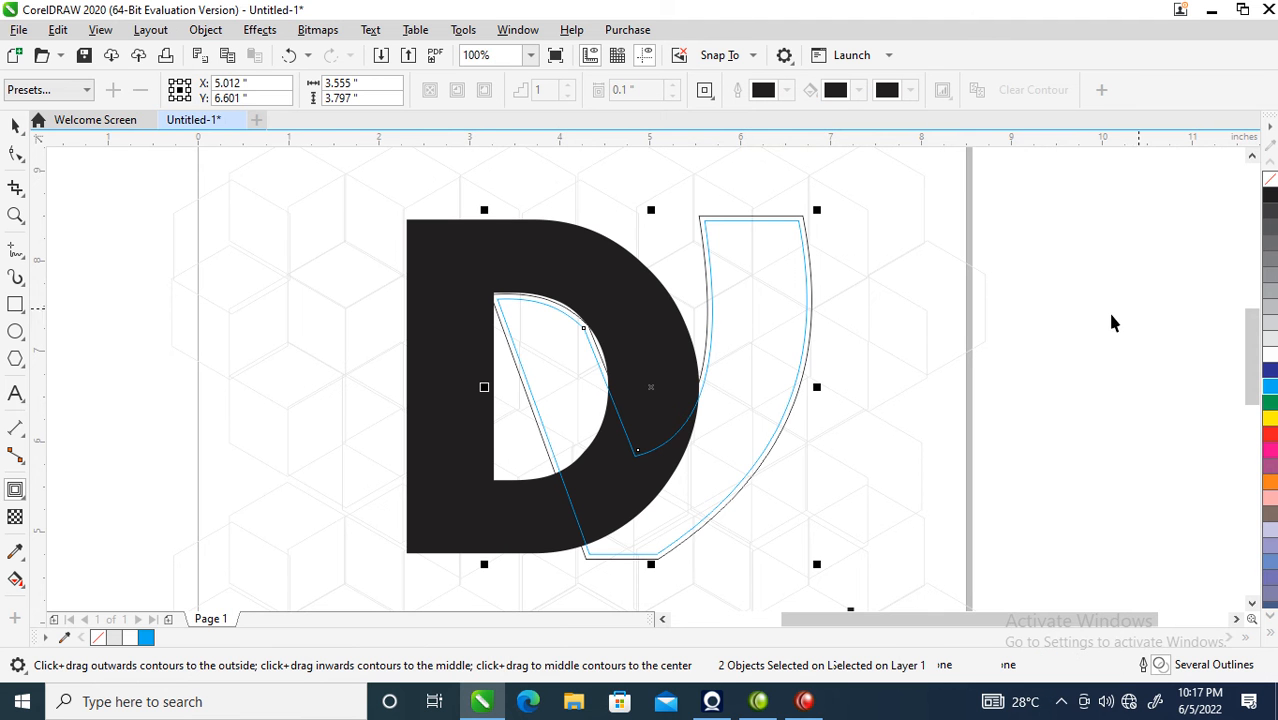
click(1010, 194)
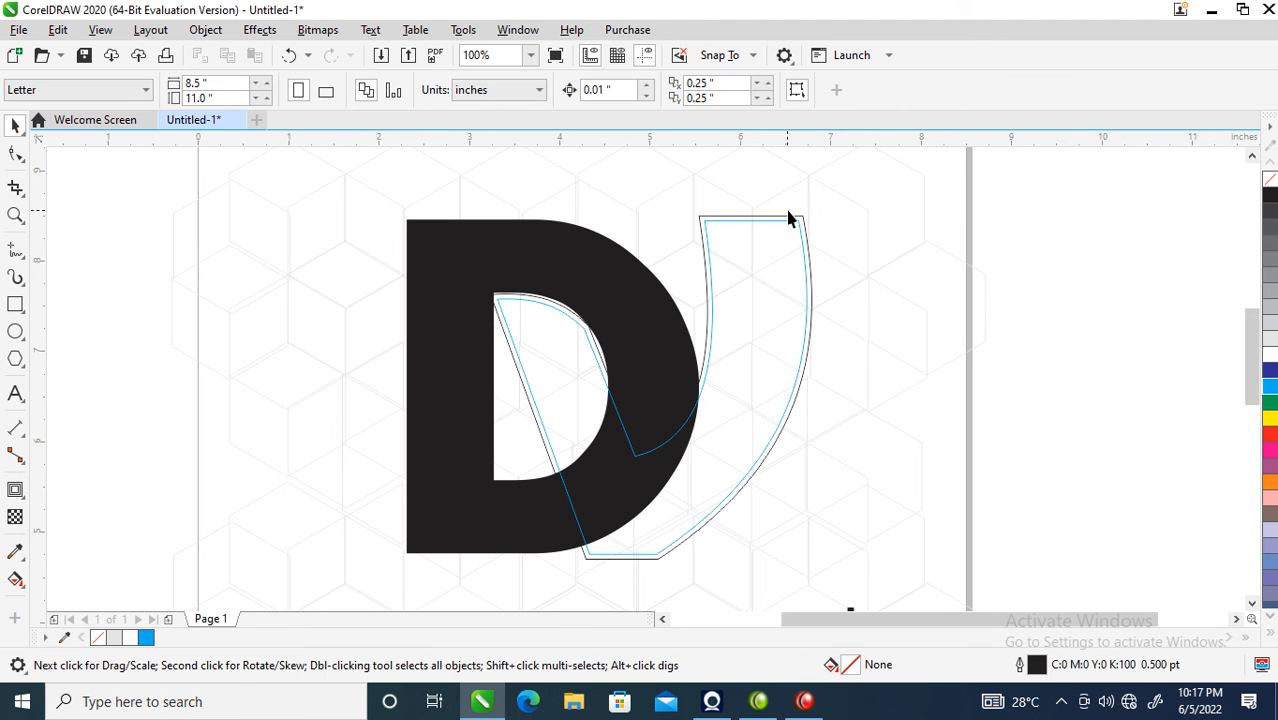
drag(795, 225, 952, 210)
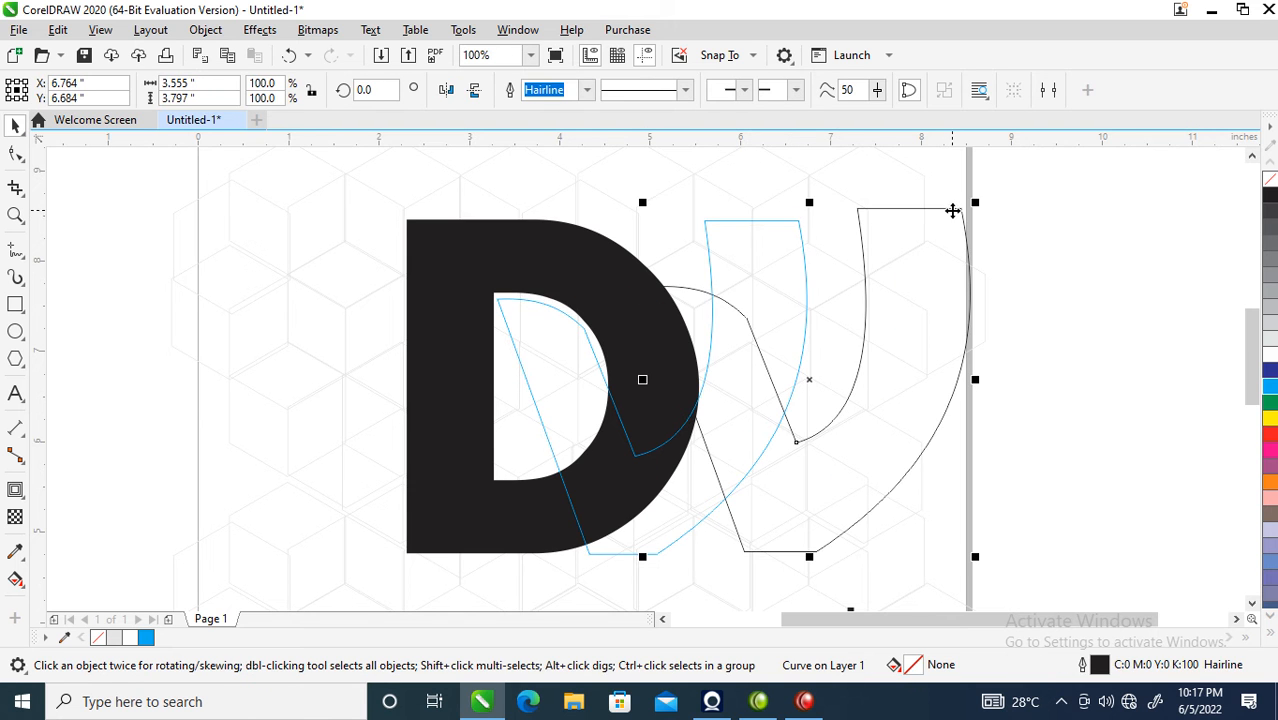
key(ctrl+z)
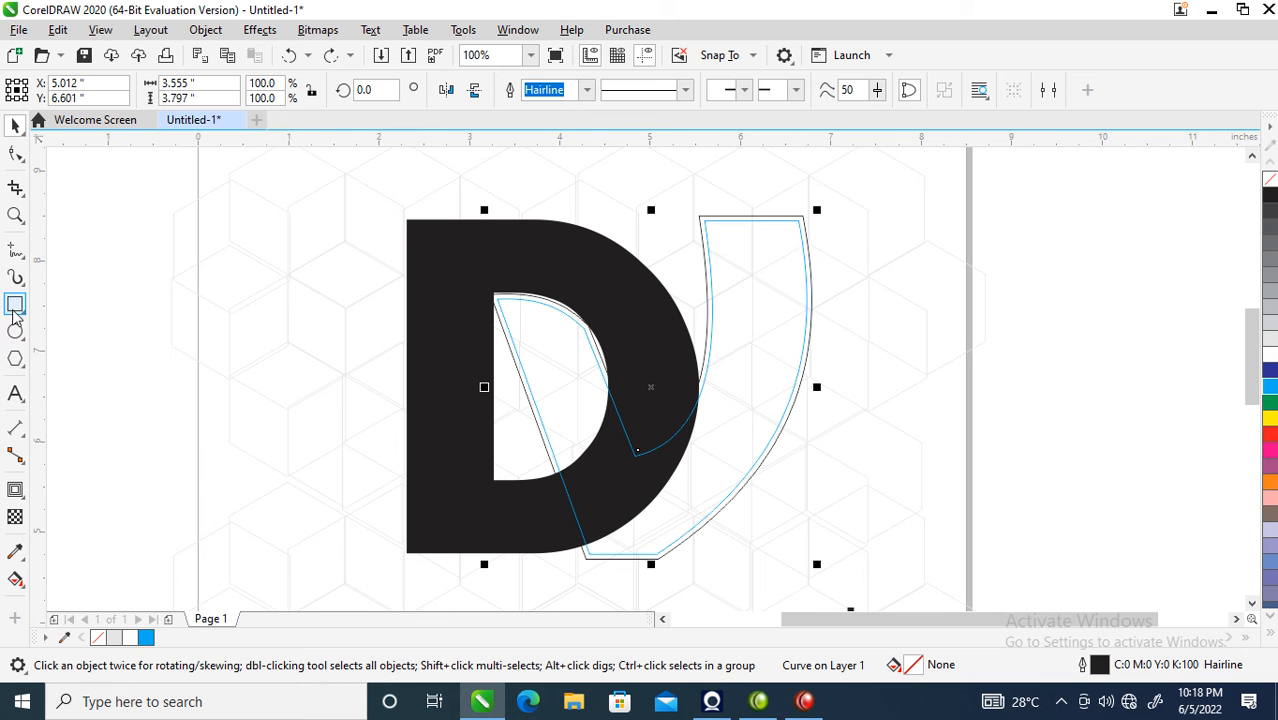
Step: Draw a closed four-sided Bézier shape, about 2.34 by 2.28 in, over the upper part of the contour outline's left arm
click(15, 252)
click(70, 291)
click(608, 338)
click(498, 434)
click(433, 257)
click(645, 229)
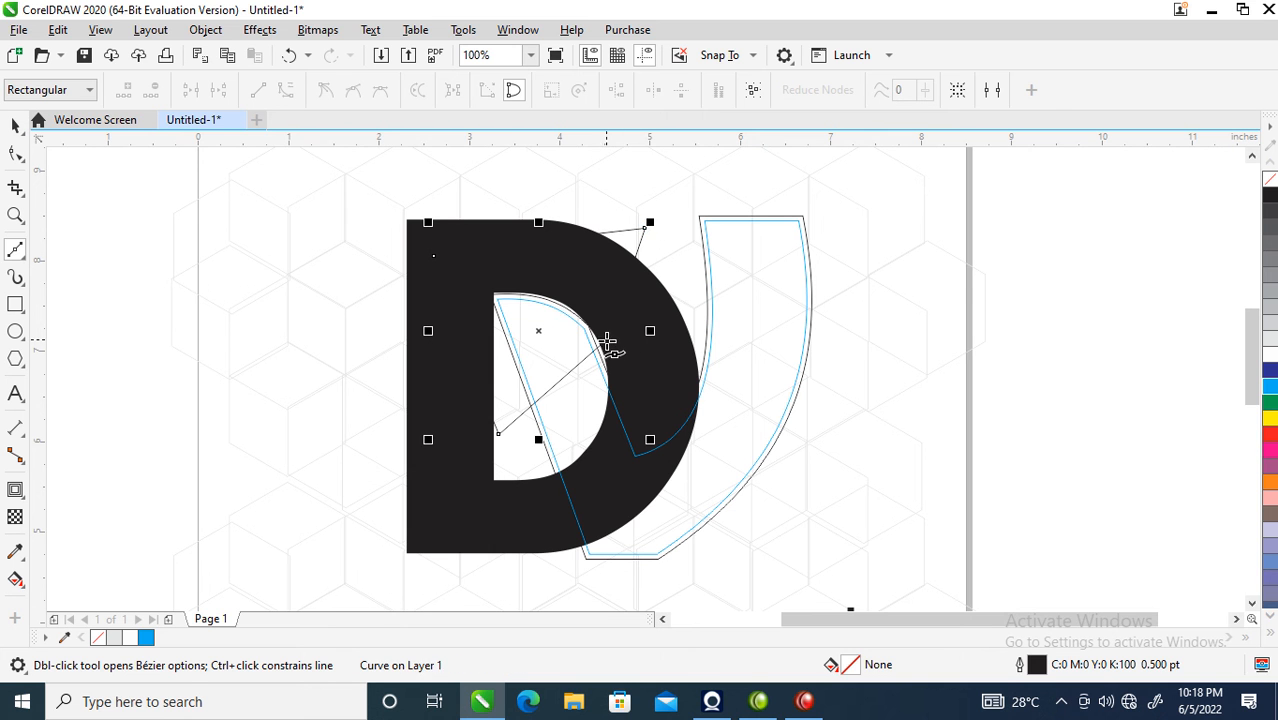
Step: Trim the upper left arm off the contour outline with the four-sided shape, and delete that shape
key(space)
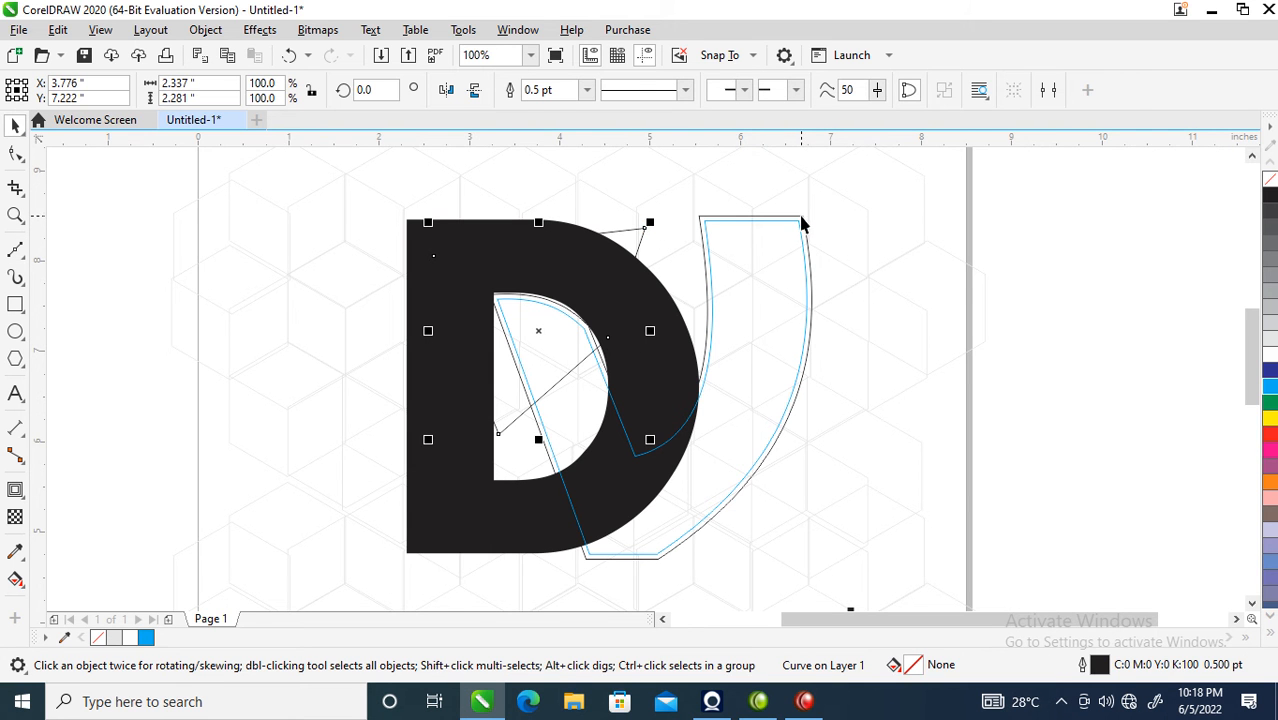
shift+click(801, 222)
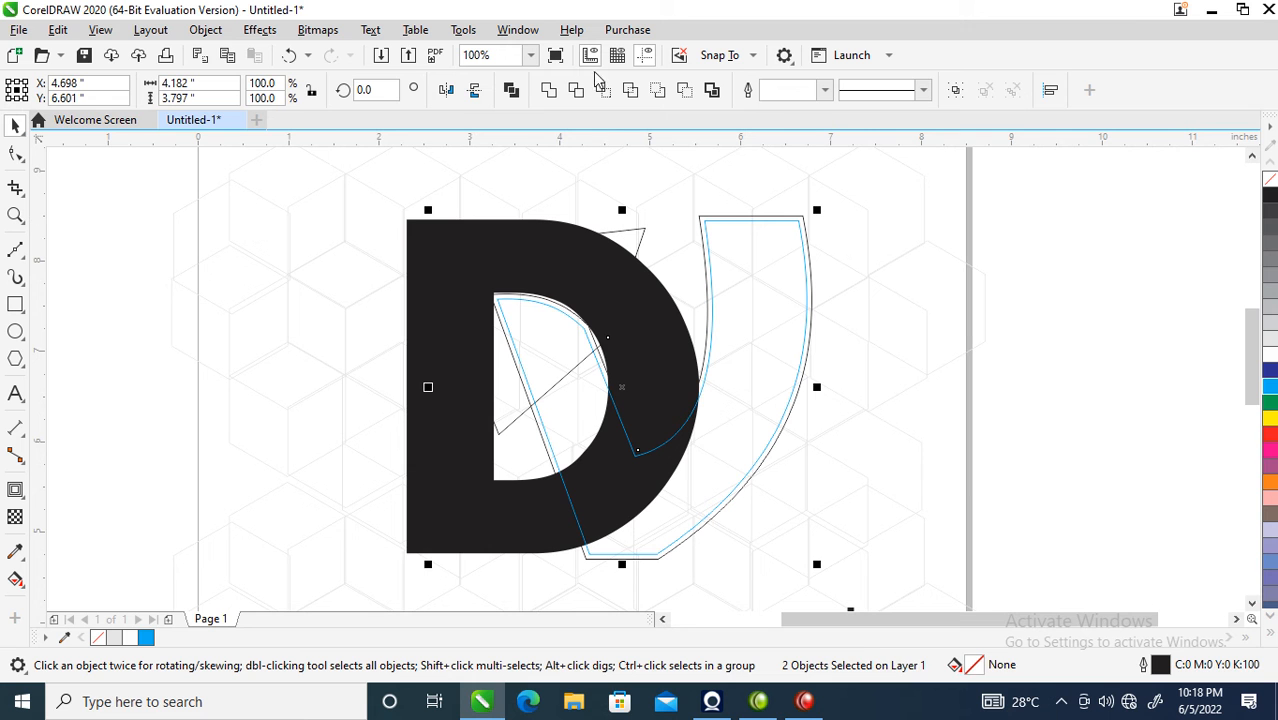
click(619, 308)
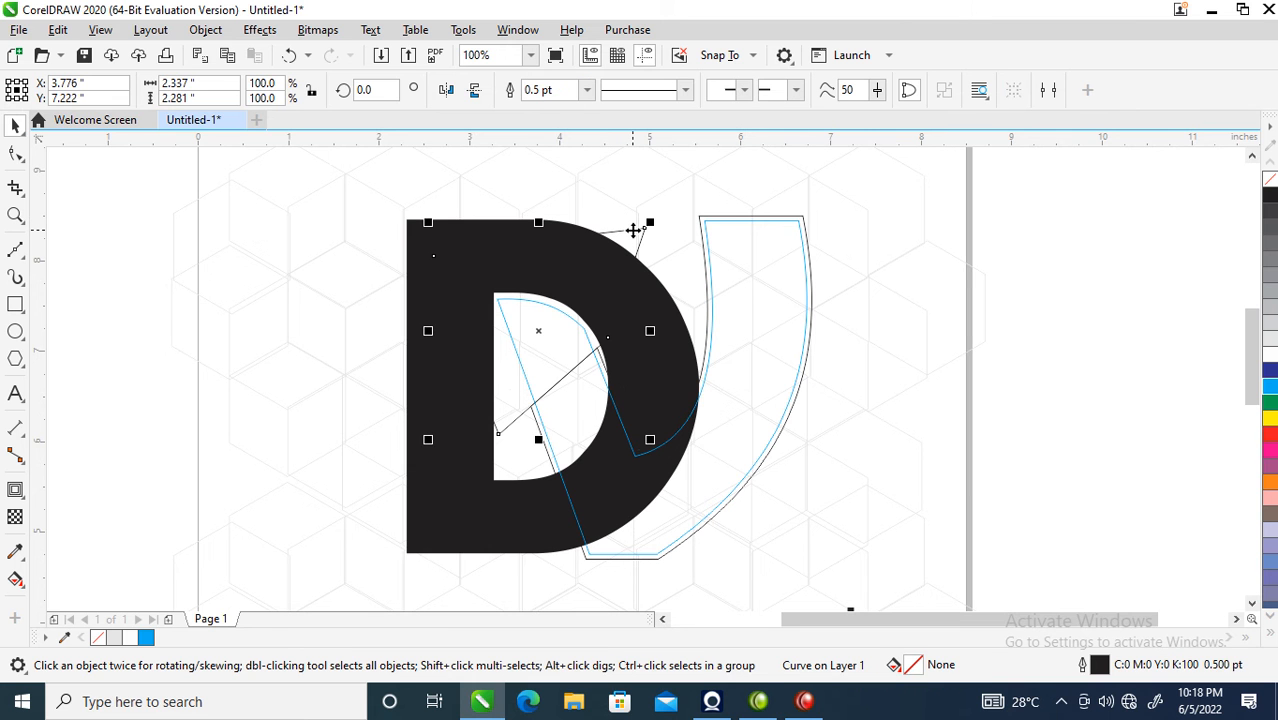
key(Delete)
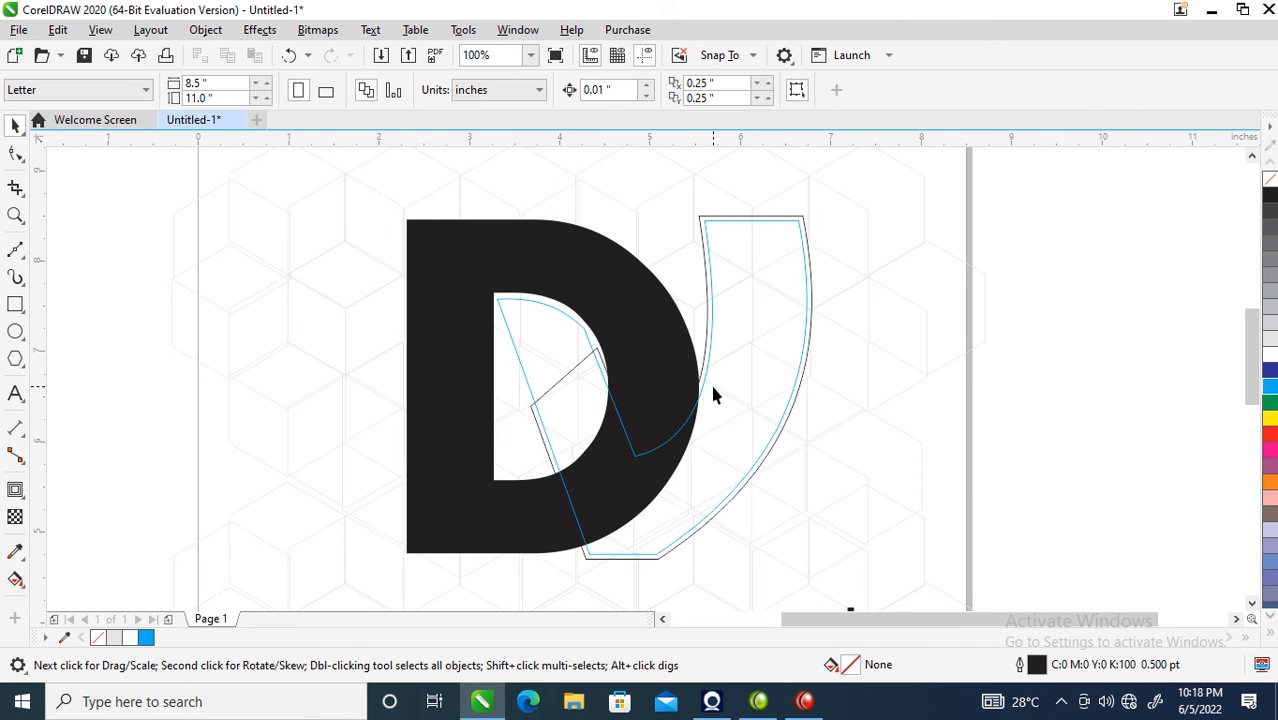
Step: Trim the D with the shortened contour outline to leave a gap around the V, and delete the outline
click(799, 220)
shift+click(442, 258)
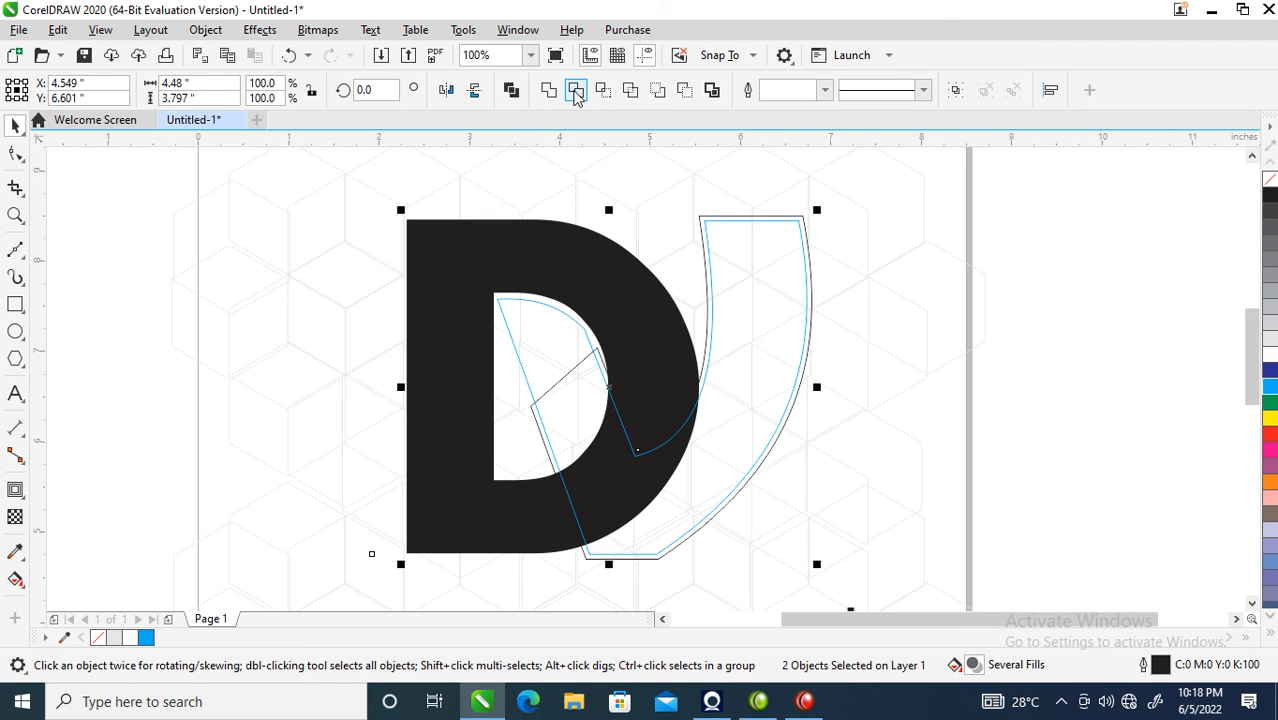
click(760, 207)
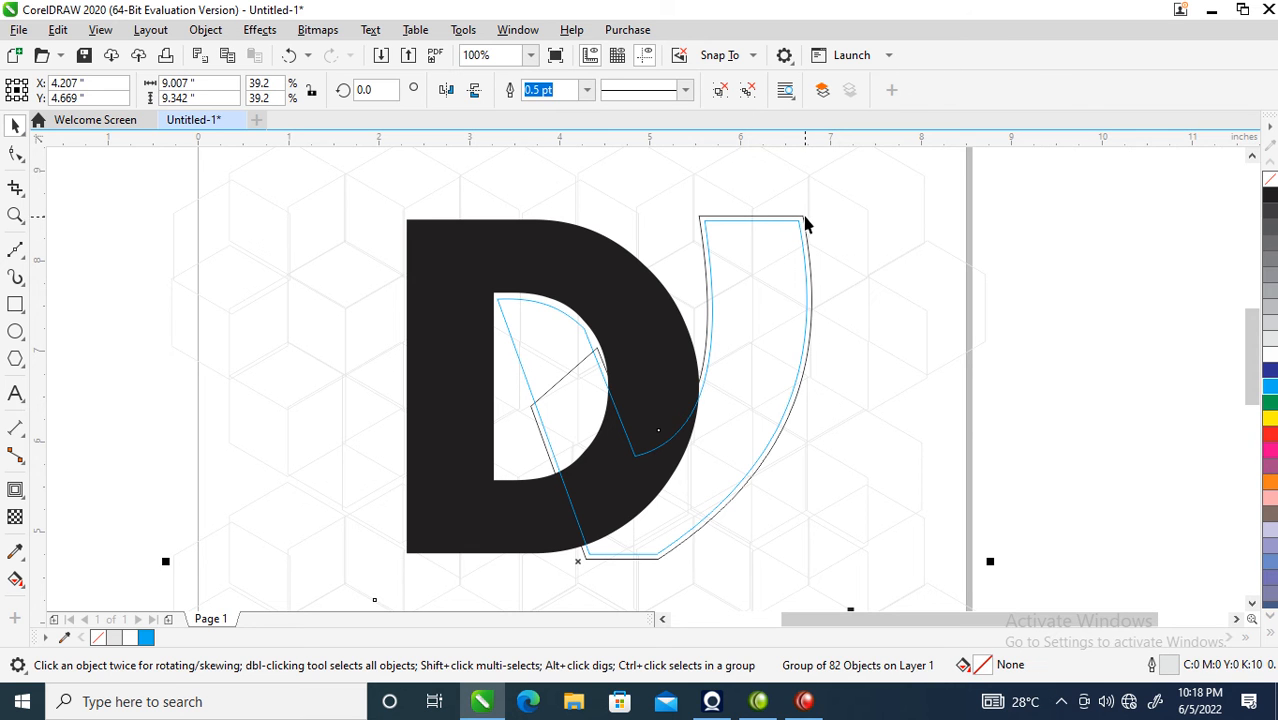
click(803, 217)
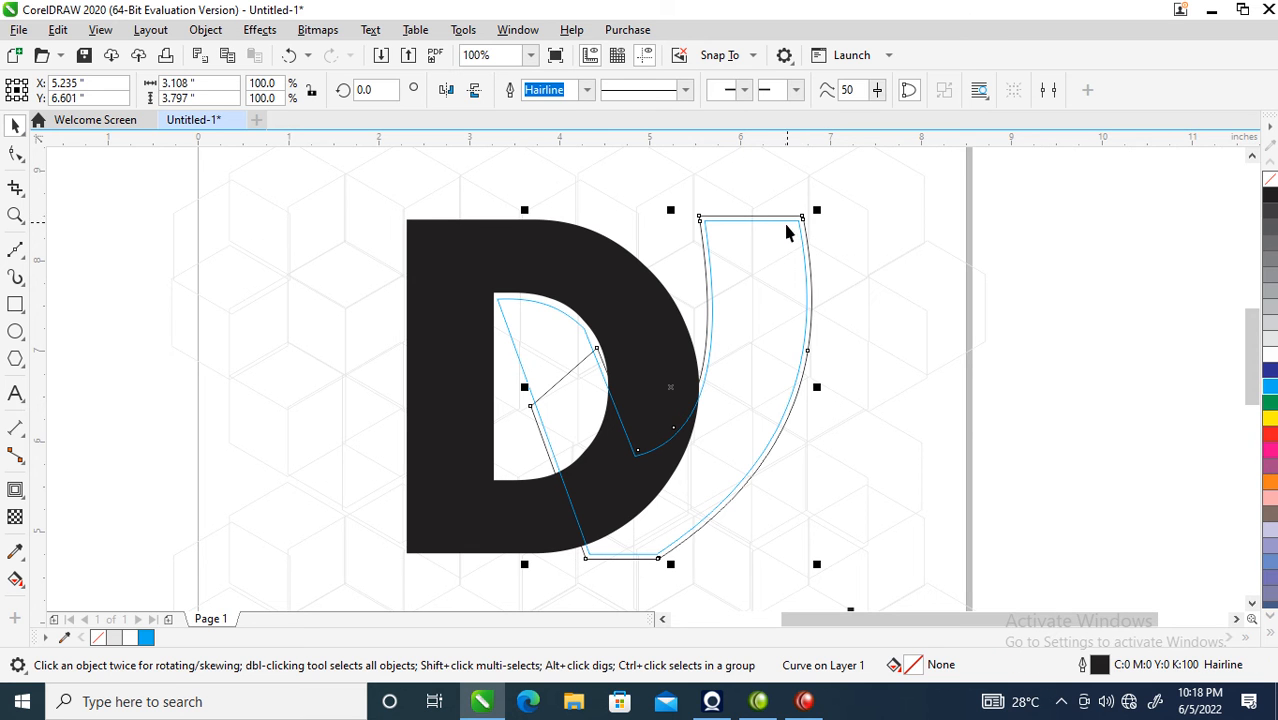
shift+click(420, 230)
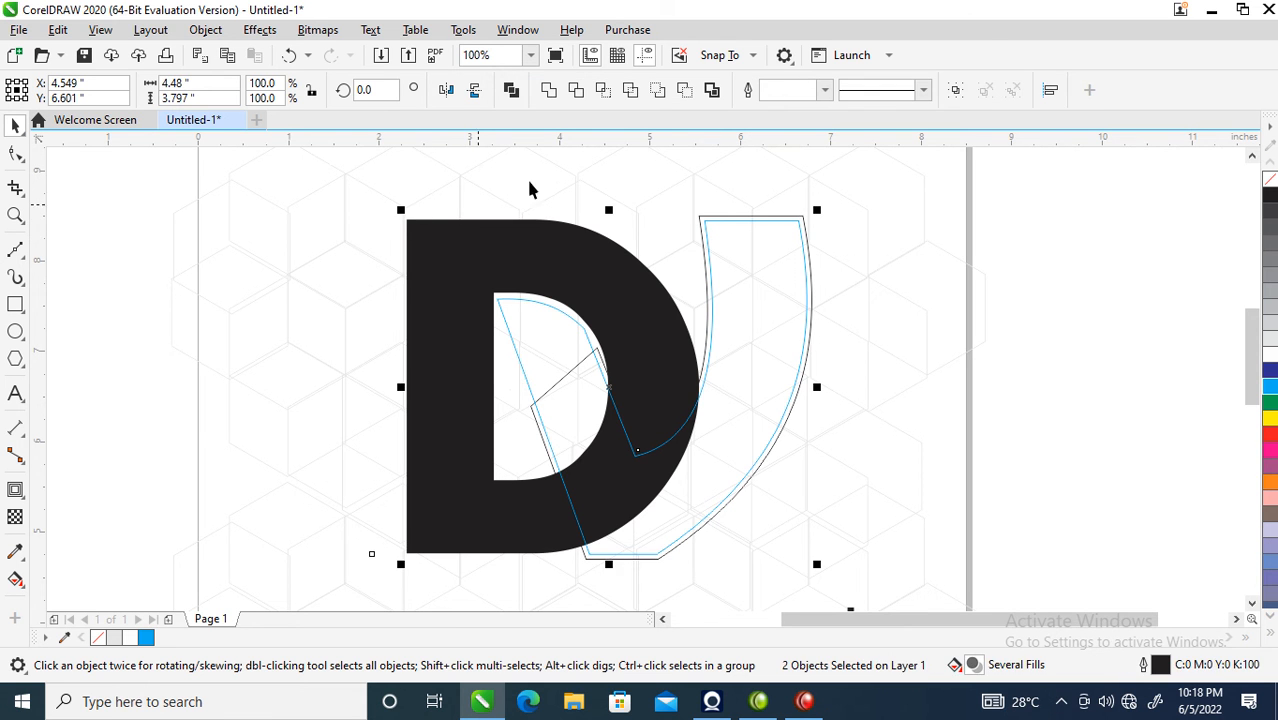
click(576, 92)
click(819, 241)
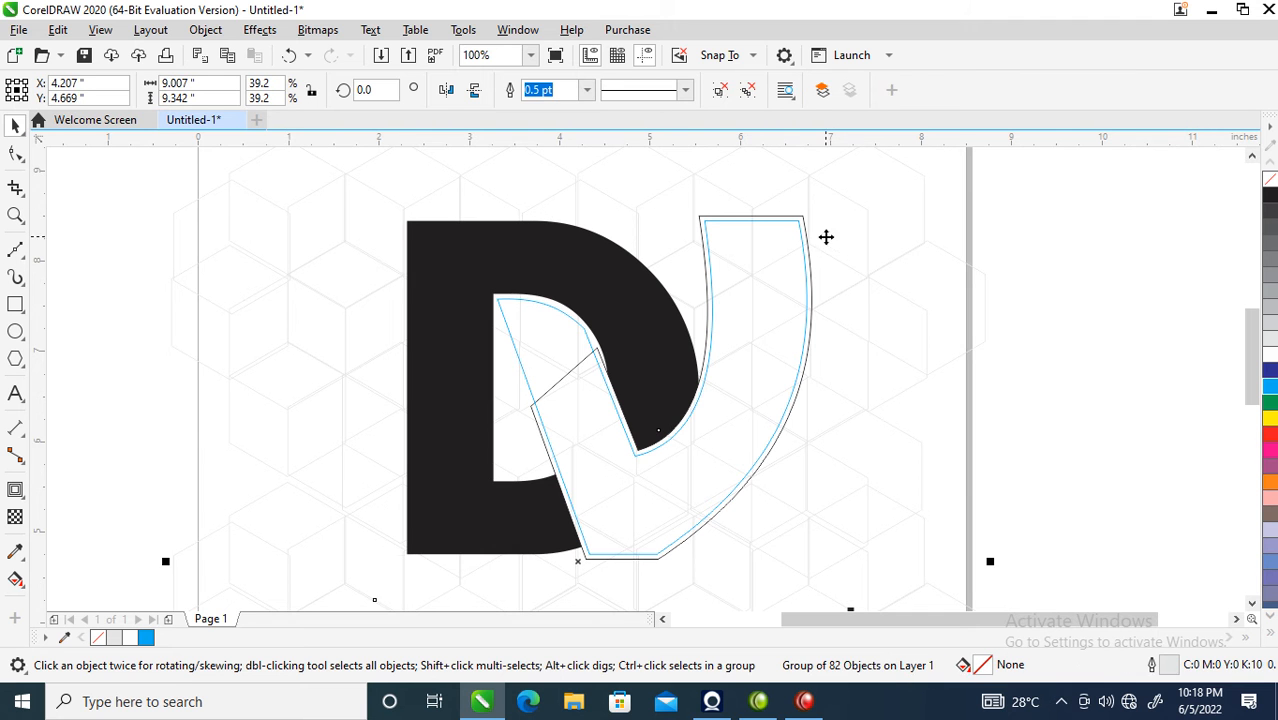
click(795, 218)
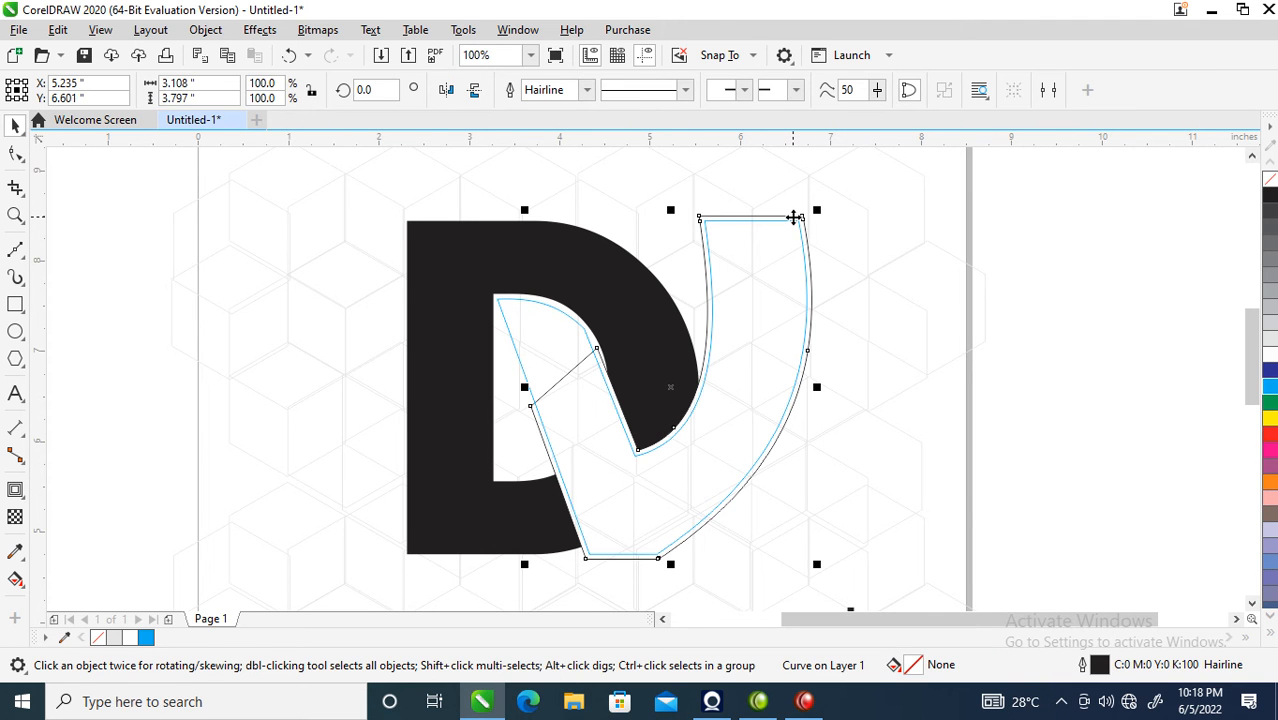
key(Delete)
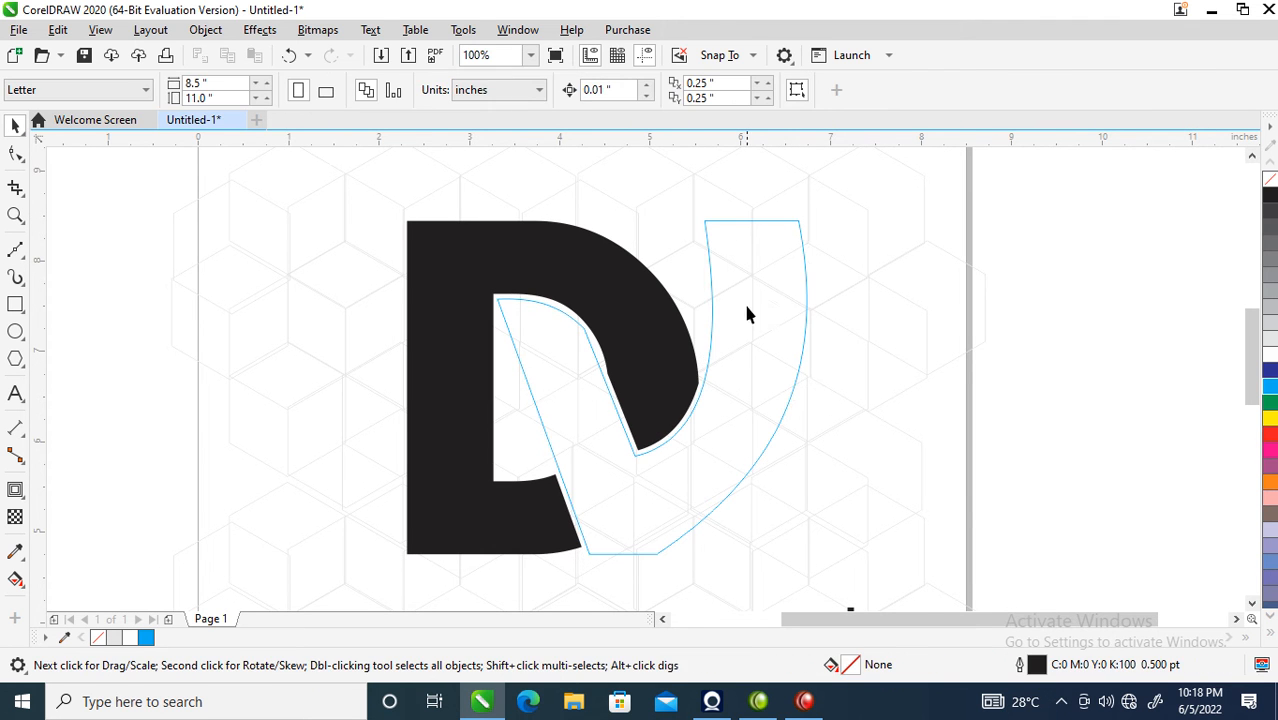
Step: Fill the V with solid black
click(747, 279)
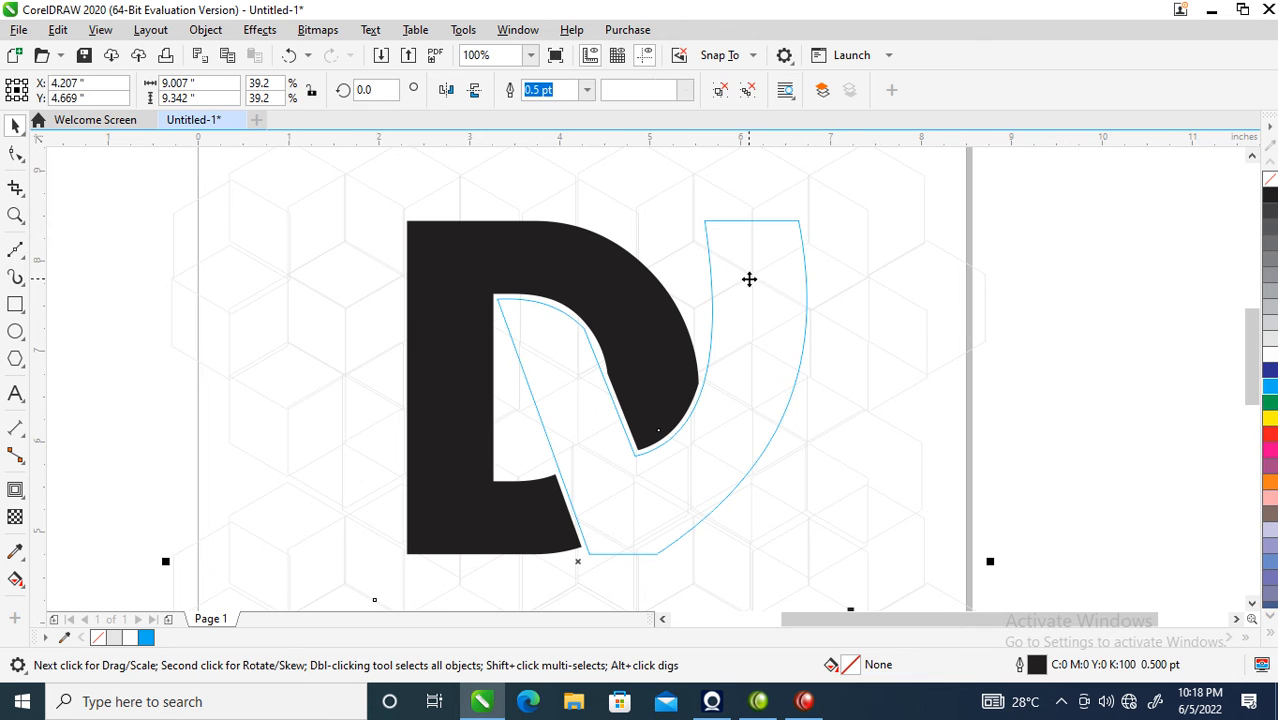
click(766, 220)
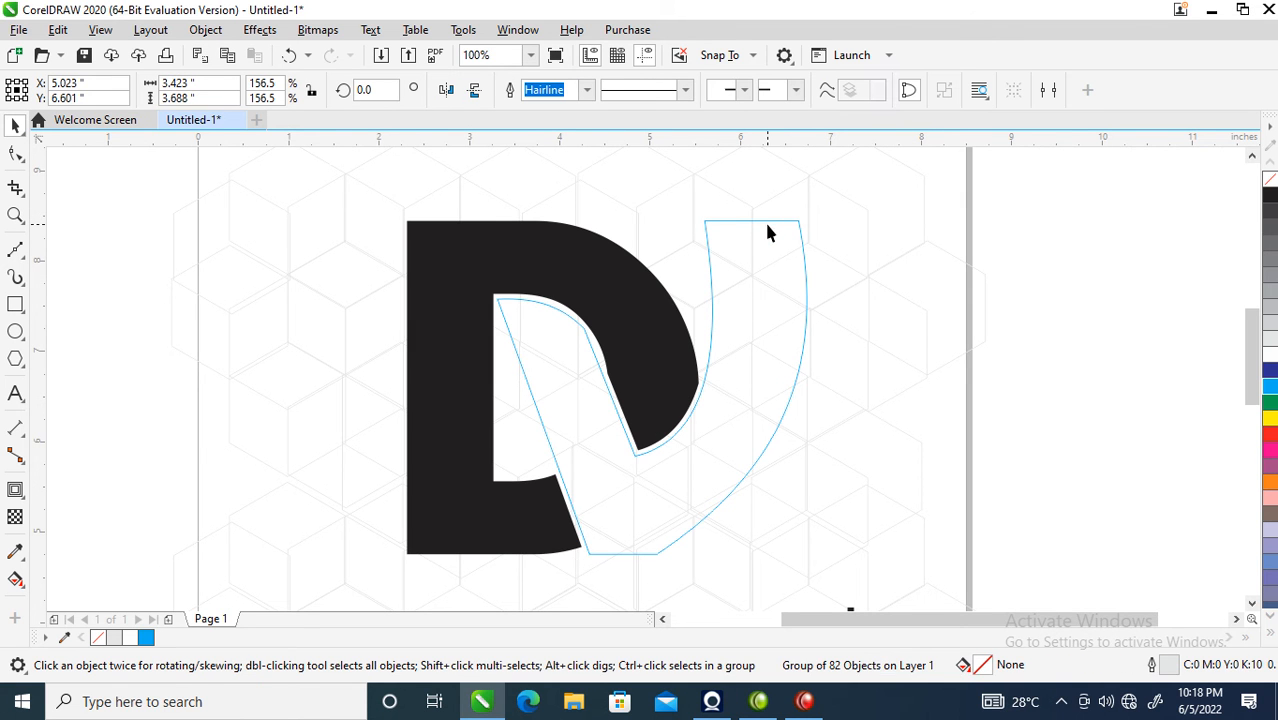
click(1271, 200)
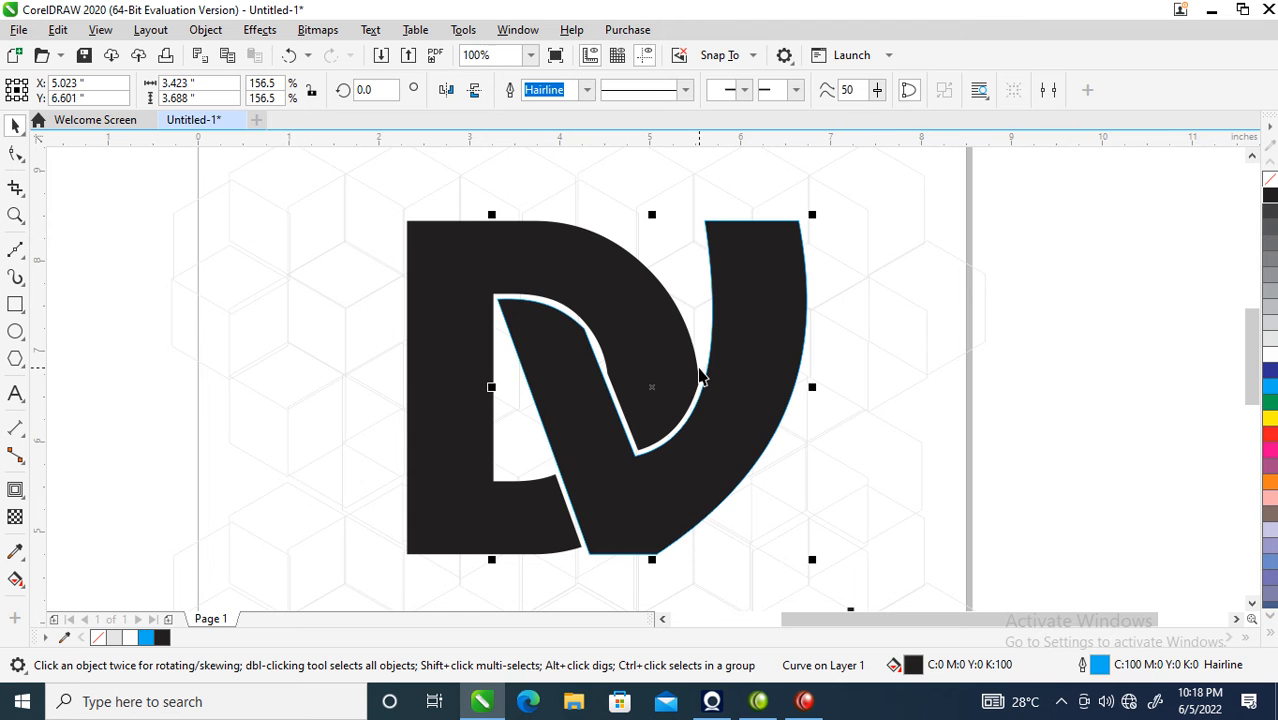
Step: Place a copy of the D and V monogram beside the page, level with the original, and weld the copy into one shape
scroll(700, 375, down, 4)
key(z)
drag(530, 271, 856, 506)
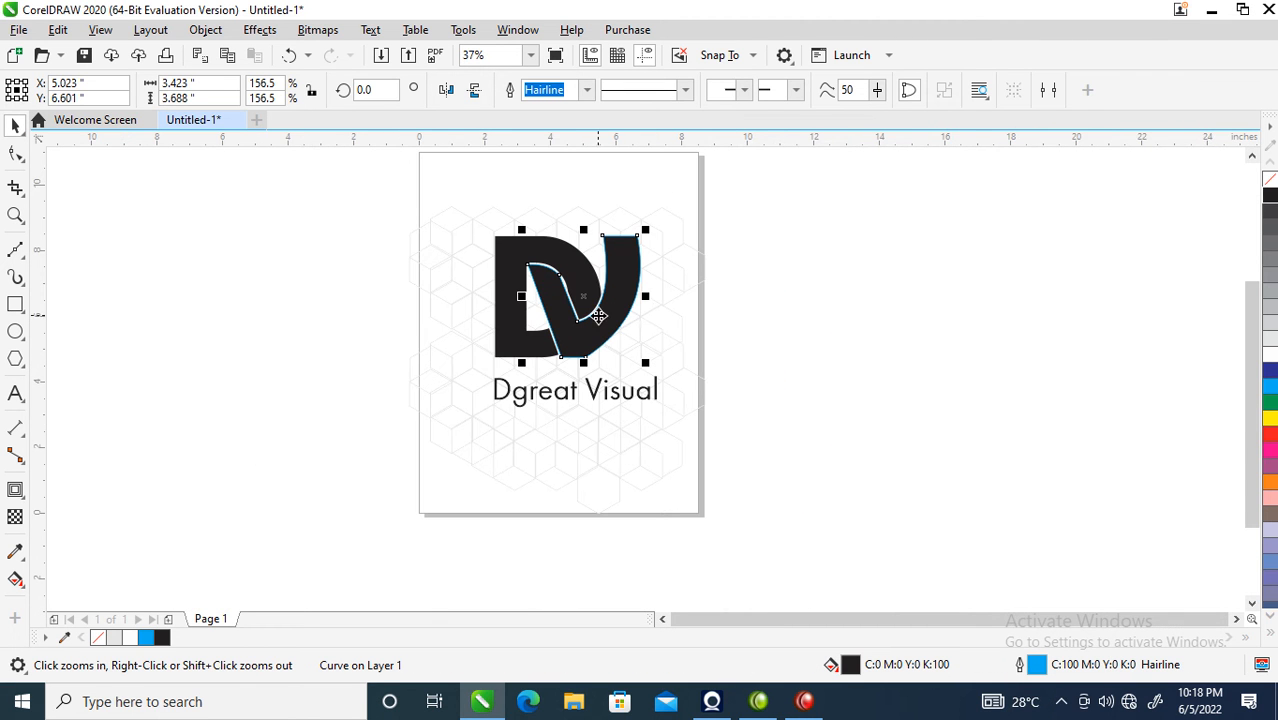
drag(413, 198, 856, 466)
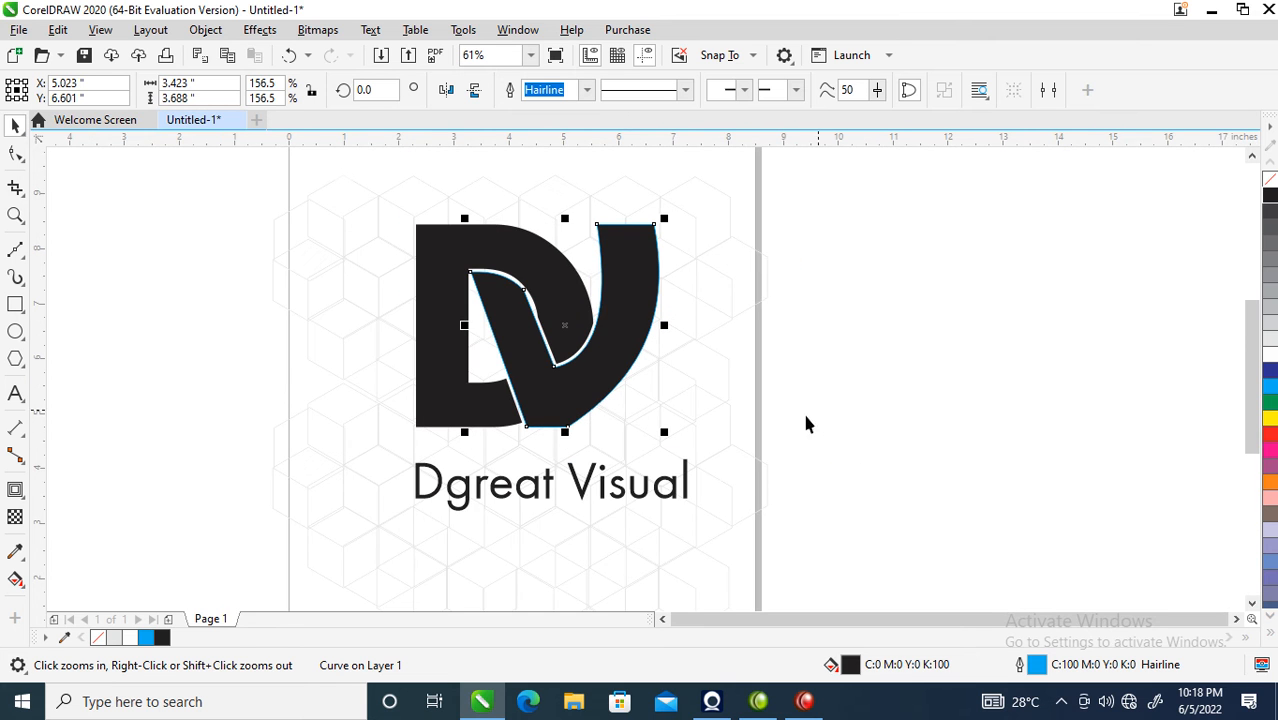
shift+click(524, 262)
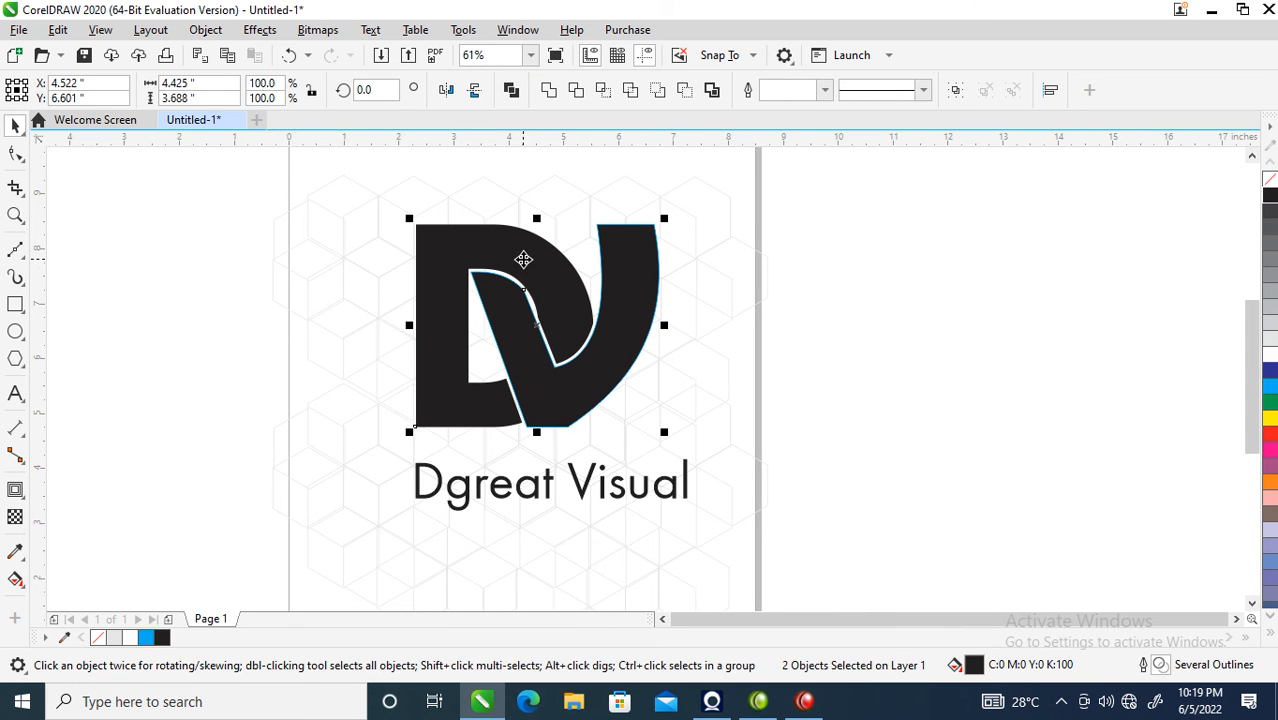
drag(556, 281, 947, 283)
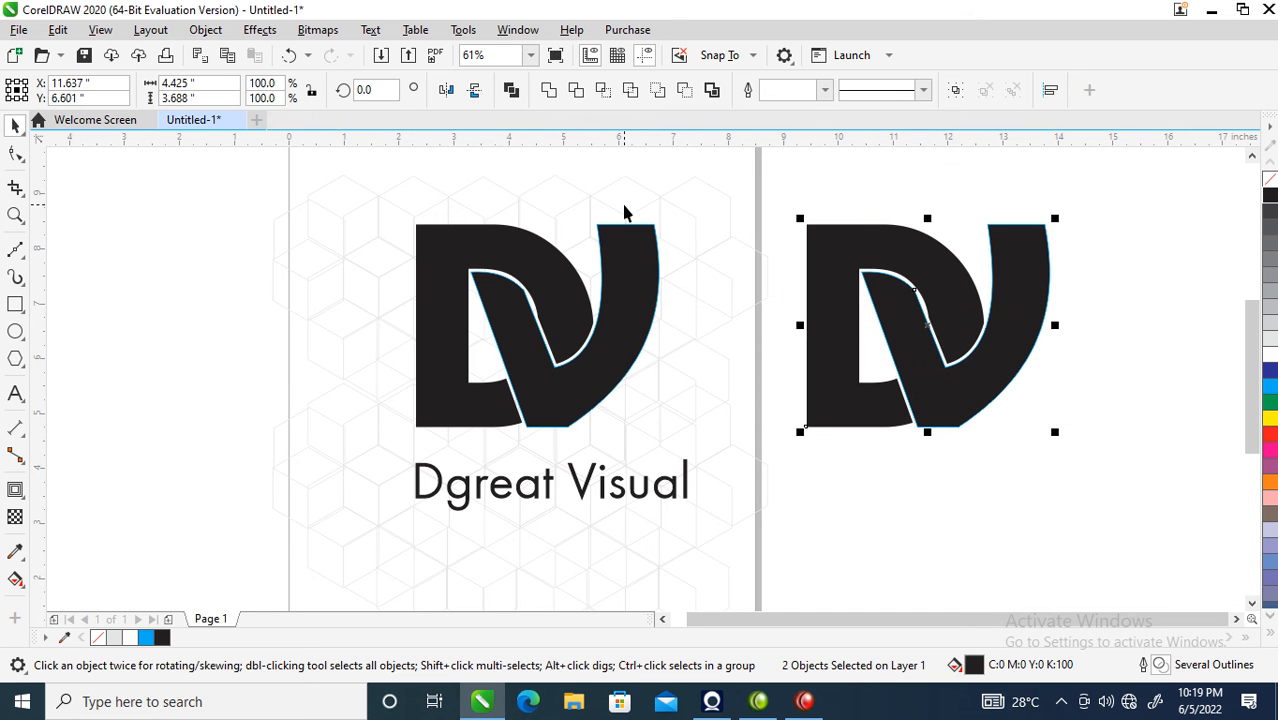
click(549, 90)
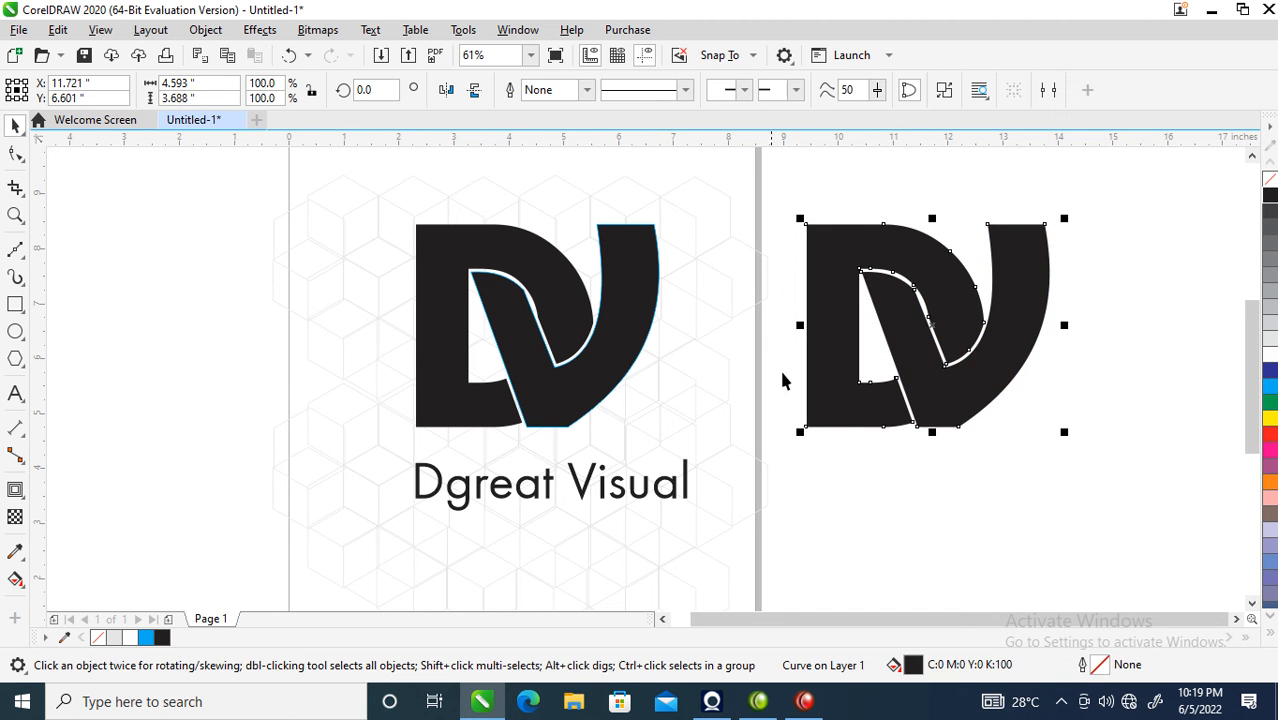
Step: Apply a one-step outside contour of about 0.221 in to the welded monogram copy
click(15, 491)
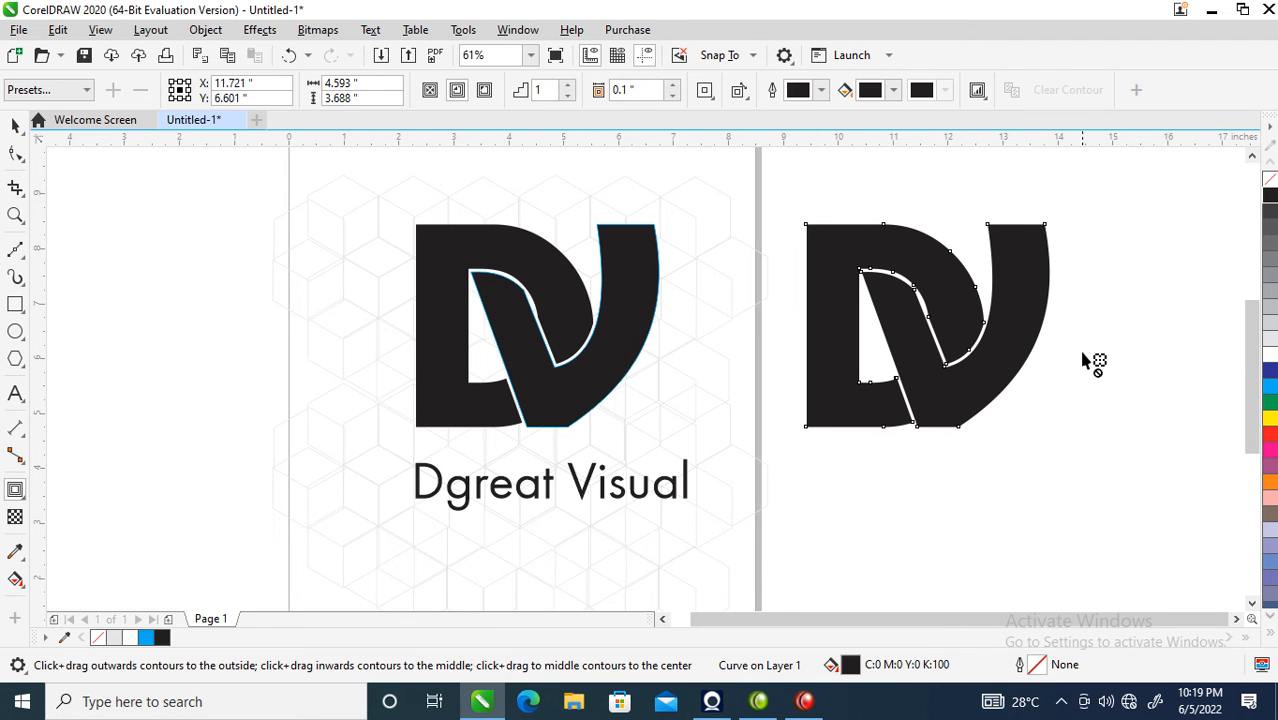
drag(925, 370, 948, 448)
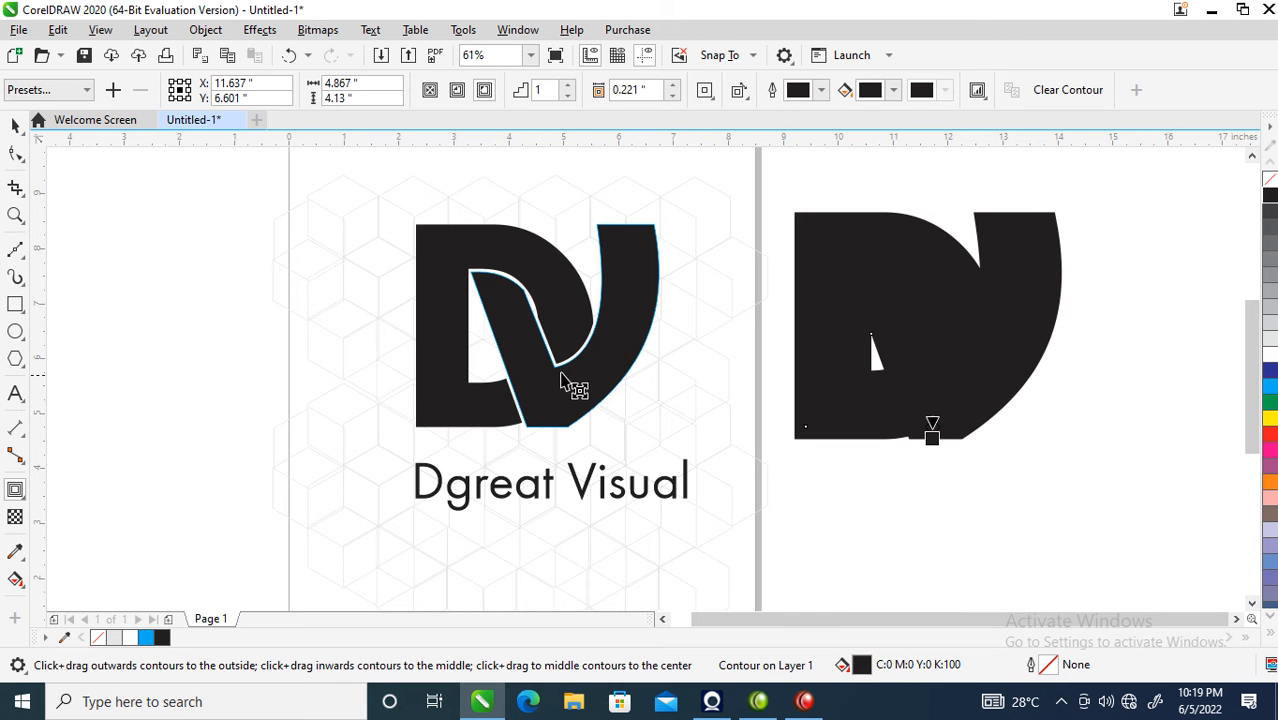
Step: Break the contour apart from the welded monogram copy and delete the inner original shape, keeping only the larger contour silhouette
click(205, 30)
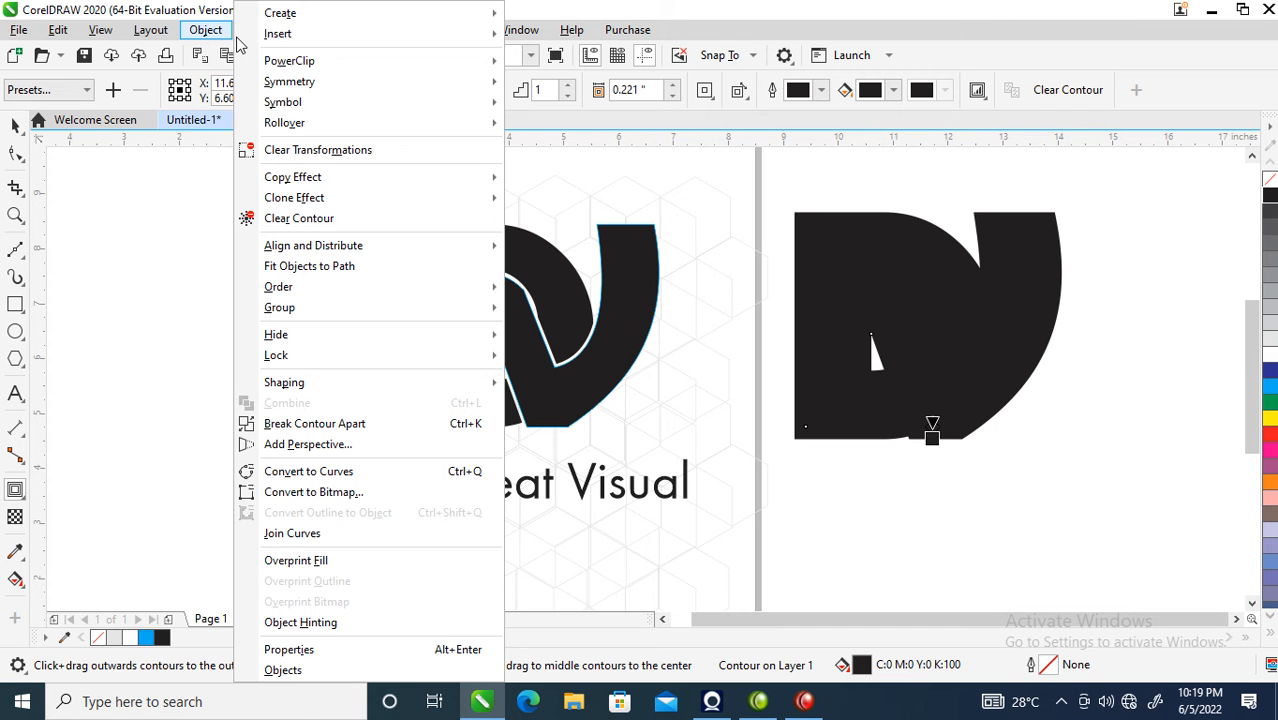
click(307, 432)
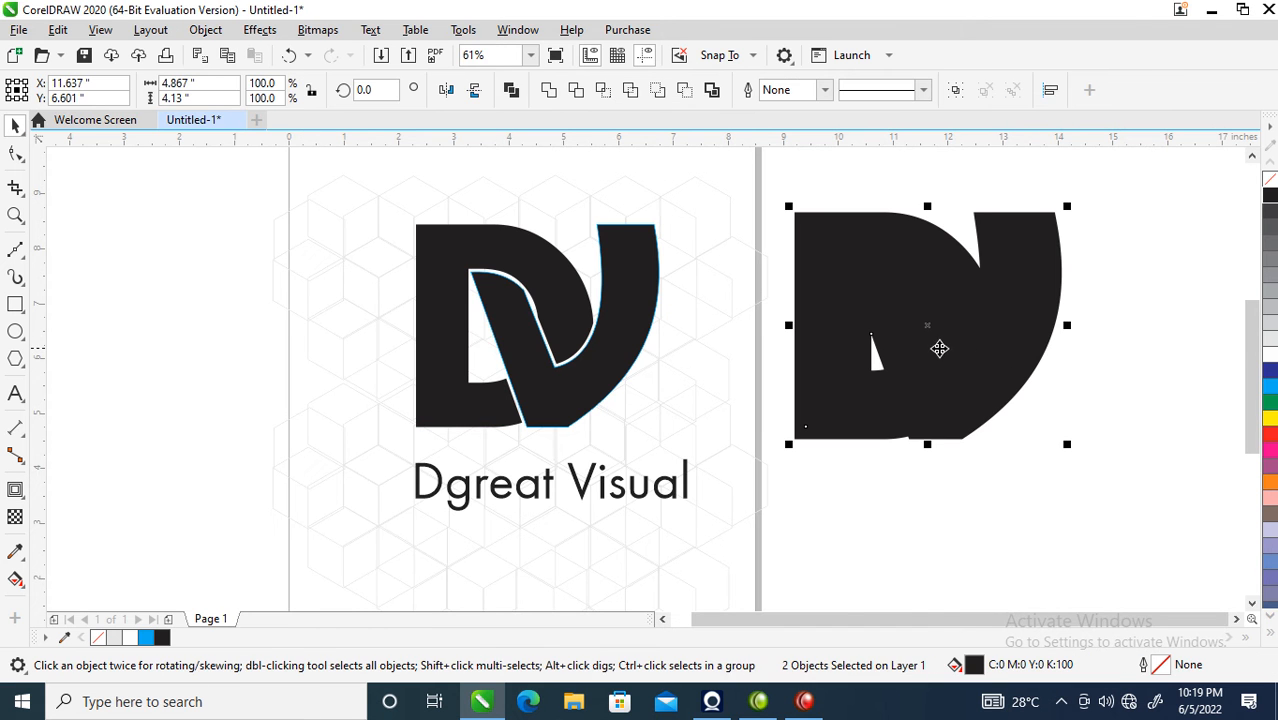
click(1088, 276)
drag(927, 351, 1173, 365)
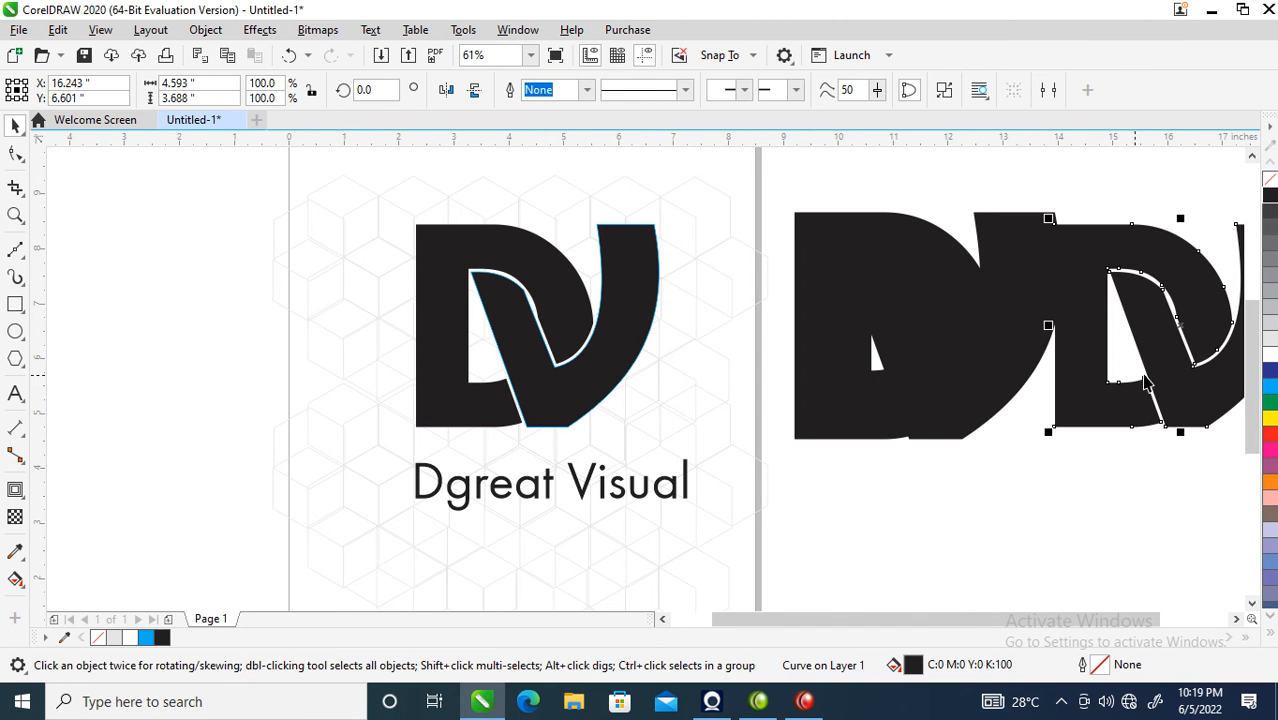
key(Delete)
Step: Break the contour silhouette apart into separate curves and delete the small triangular counter piece, leaving a solid backing shape
click(936, 290)
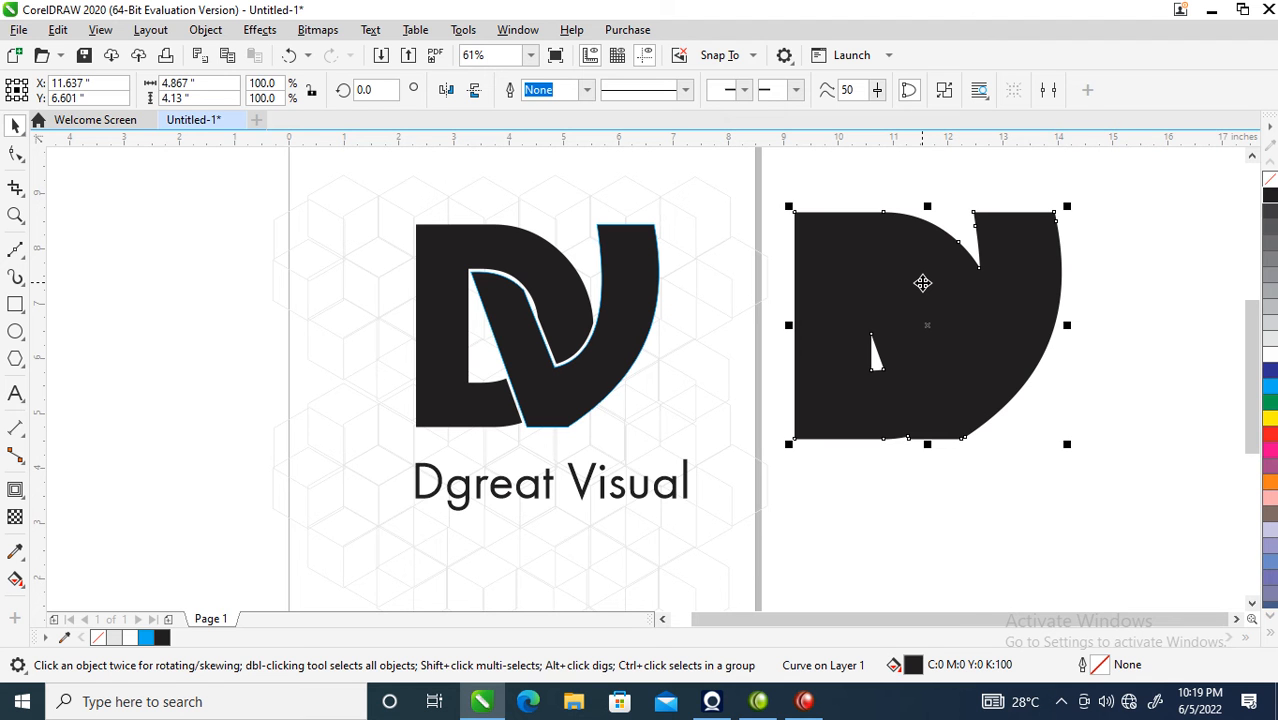
key(ctrl+k)
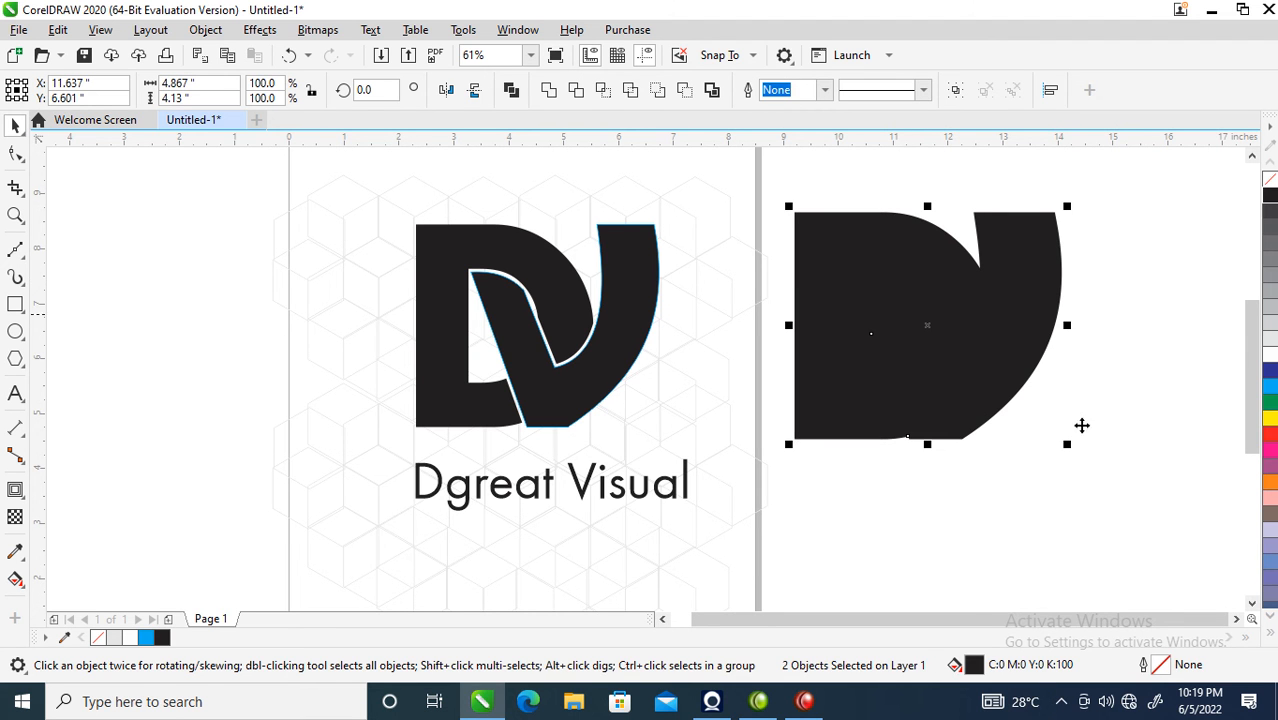
click(1135, 385)
drag(934, 337, 1087, 334)
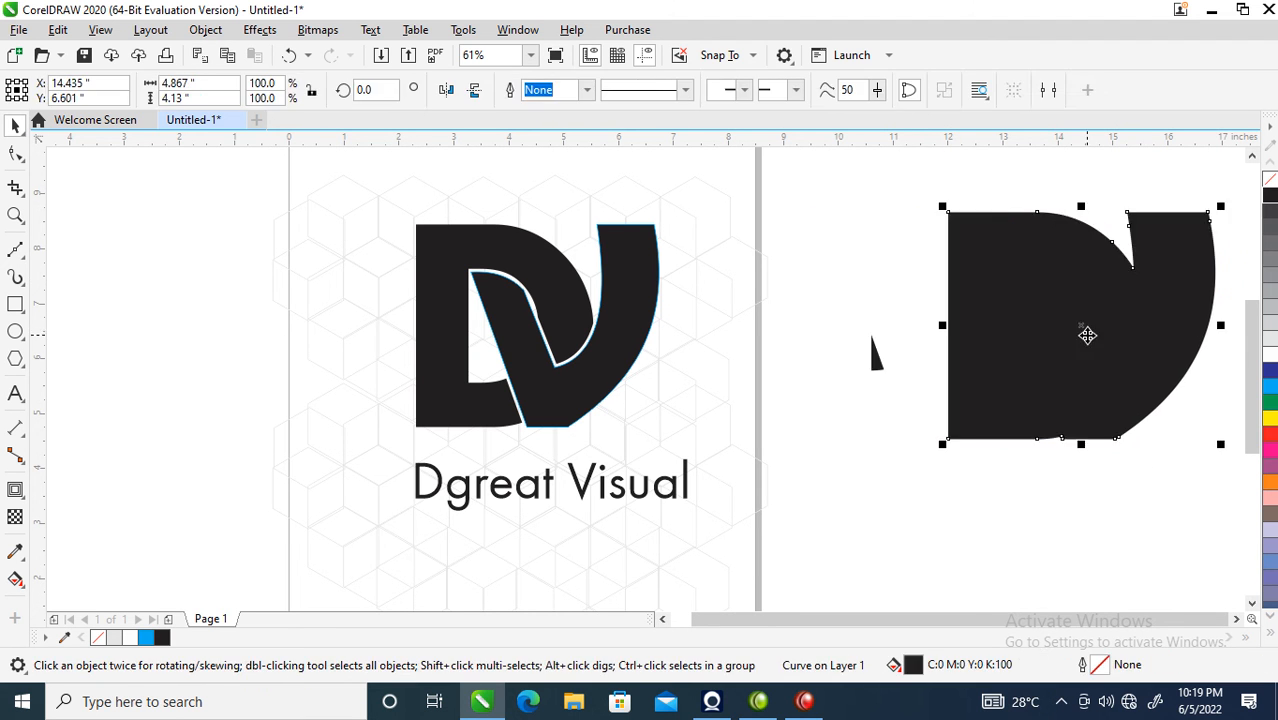
drag(848, 279, 972, 455)
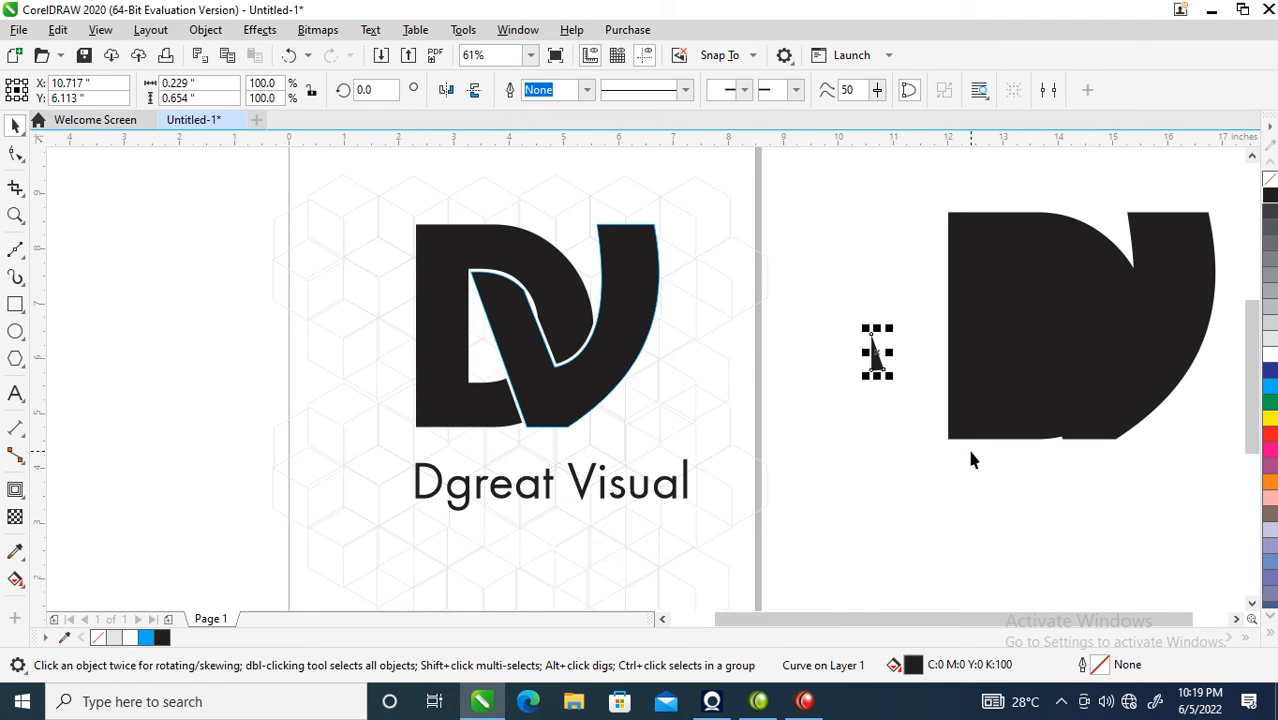
key(Delete)
Step: Move the solid backing shape next to the original monogram, then fill the D and V white without outline and group them
drag(1115, 333, 820, 332)
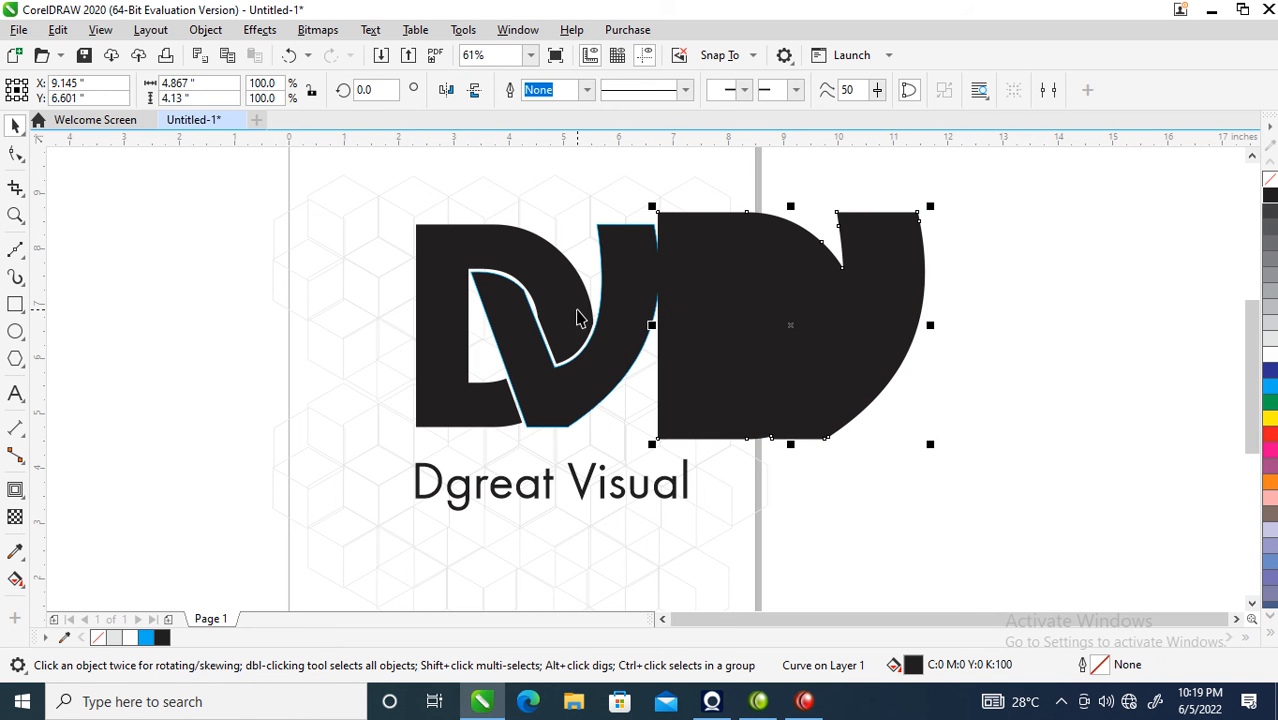
drag(365, 179, 684, 455)
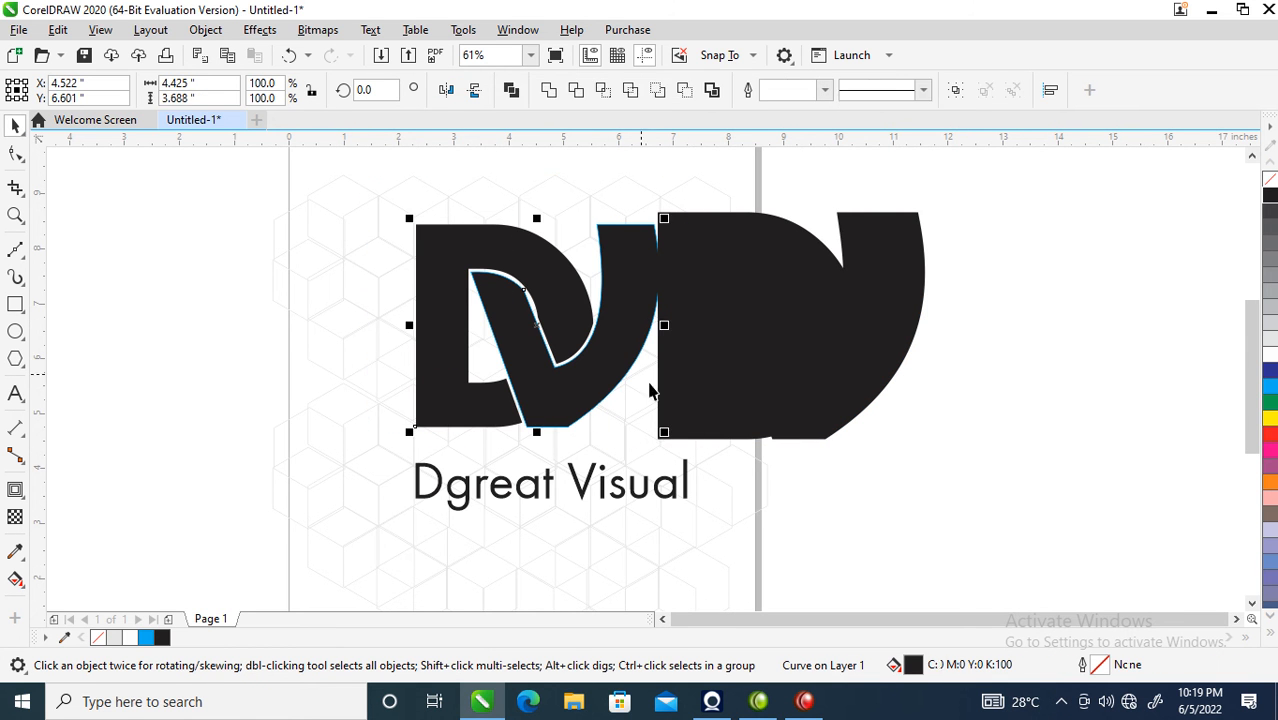
click(1270, 356)
right_click(1269, 179)
key(ctrl+g)
Step: Centre the white DV group on the black backing shape horizontally and vertically, and send the backing shape to the back
shift+click(841, 334)
key(c)
key(e)
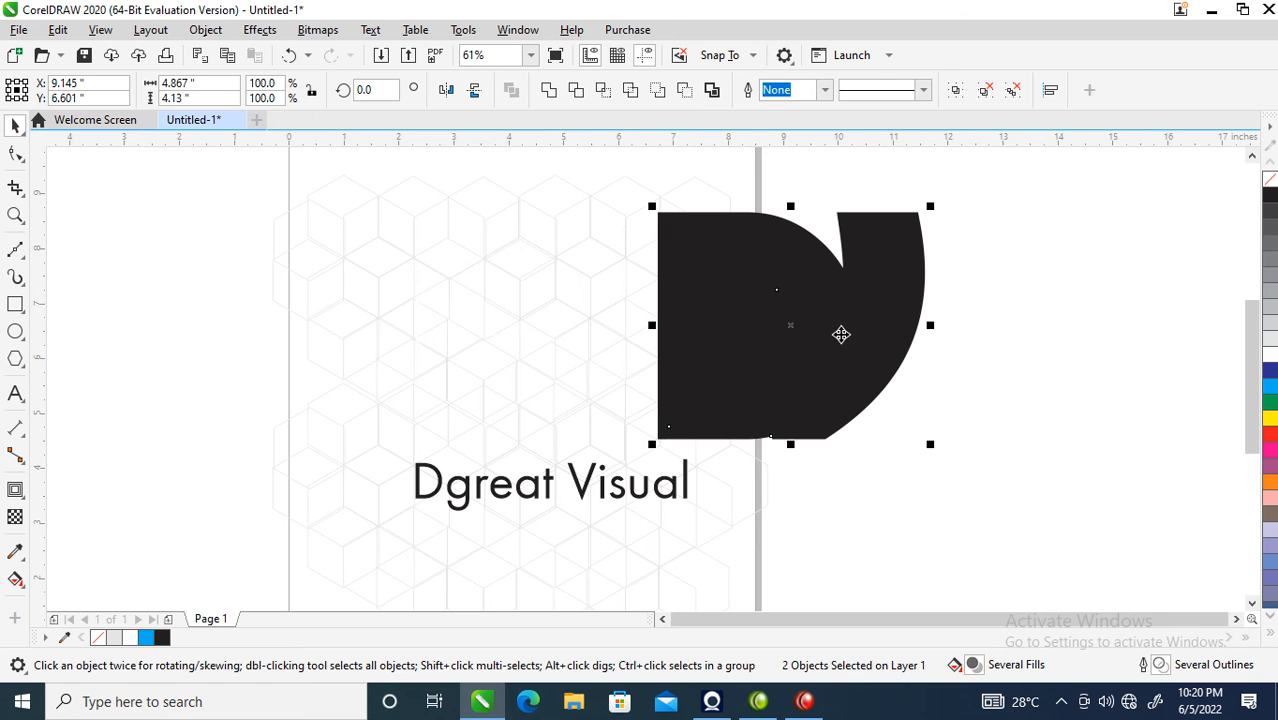
click(1010, 359)
click(844, 300)
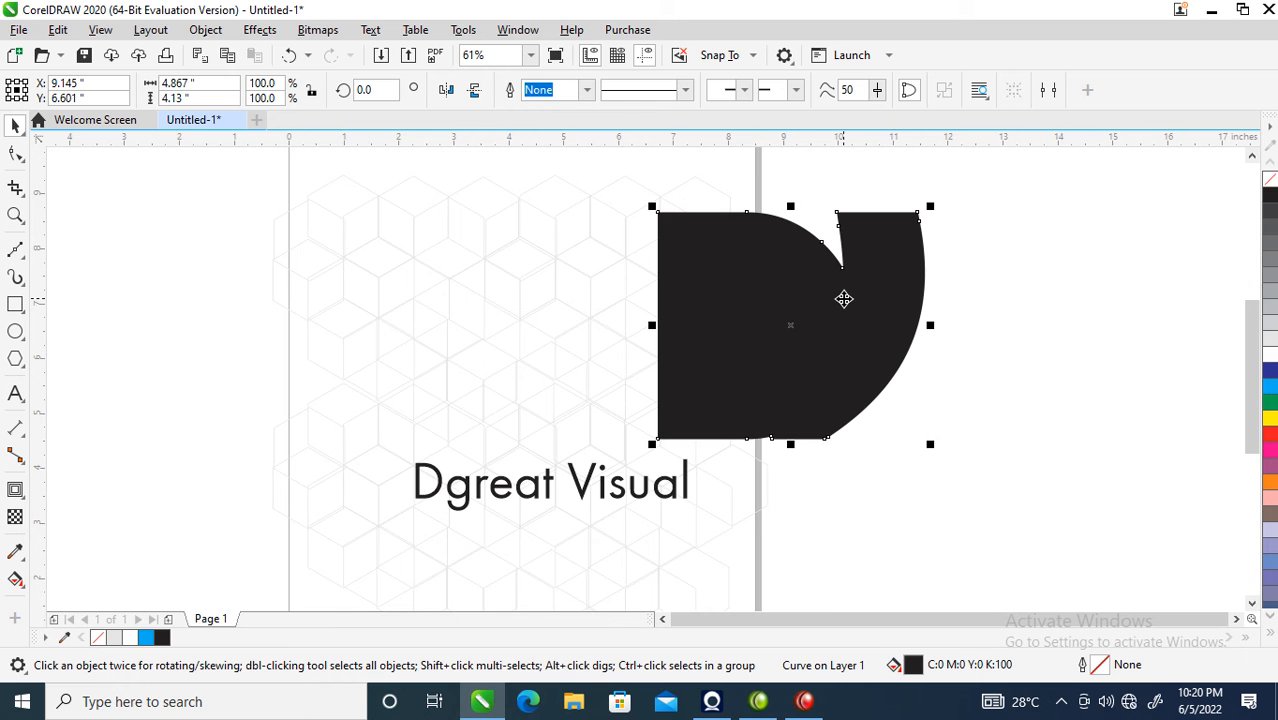
key(shift+Page_Down)
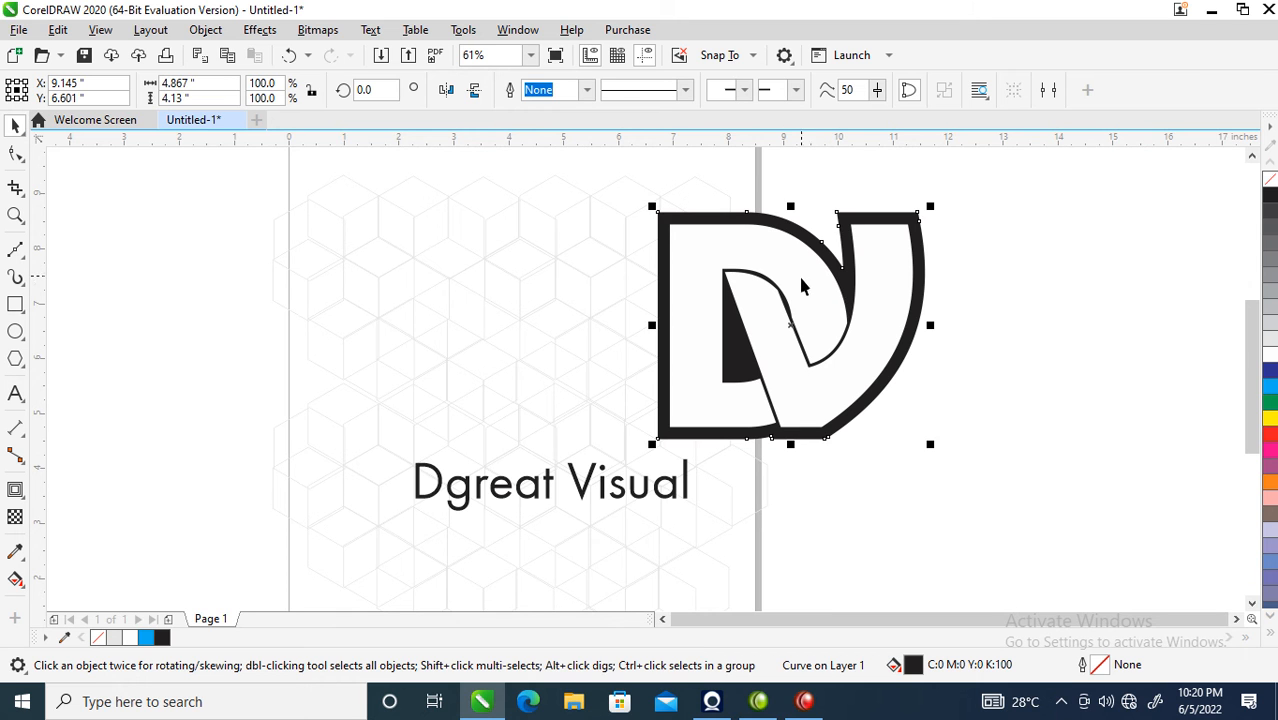
Step: Move the white monogram together with its black backing onto the page above the "Dgreat Visual" text
shift+click(755, 265)
drag(793, 271, 505, 290)
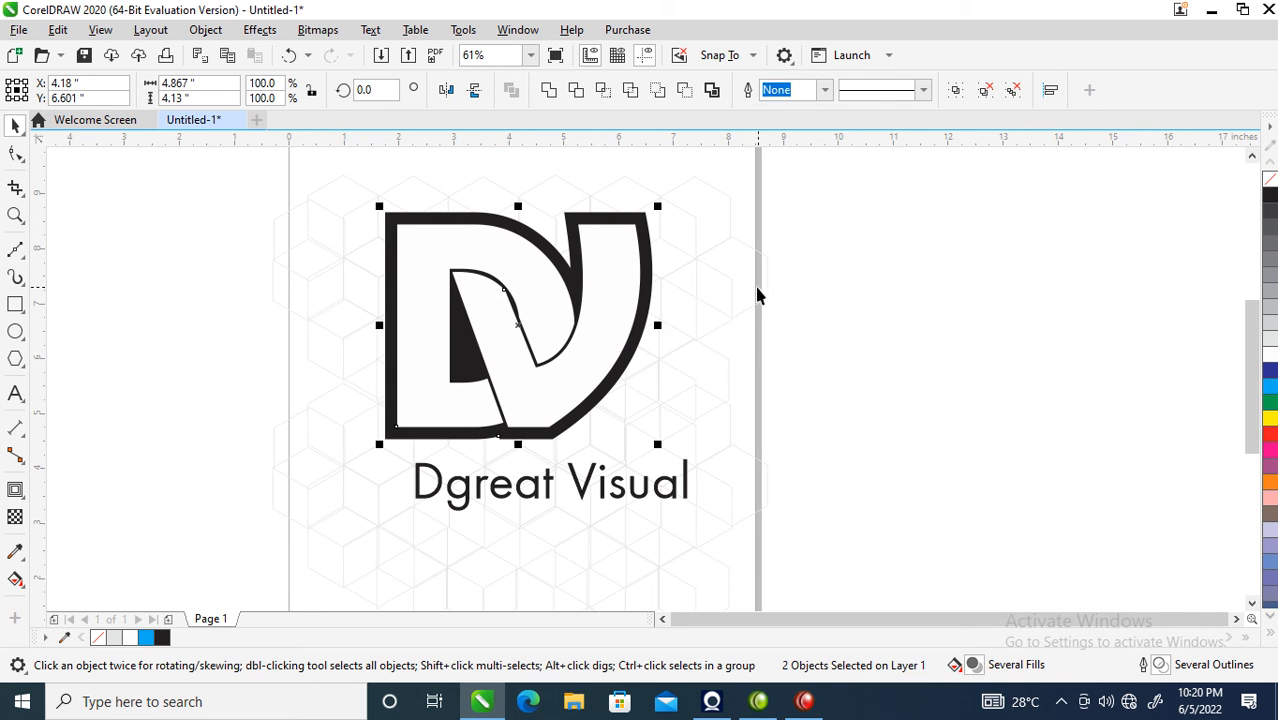
click(809, 287)
scroll(737, 248, down, 2)
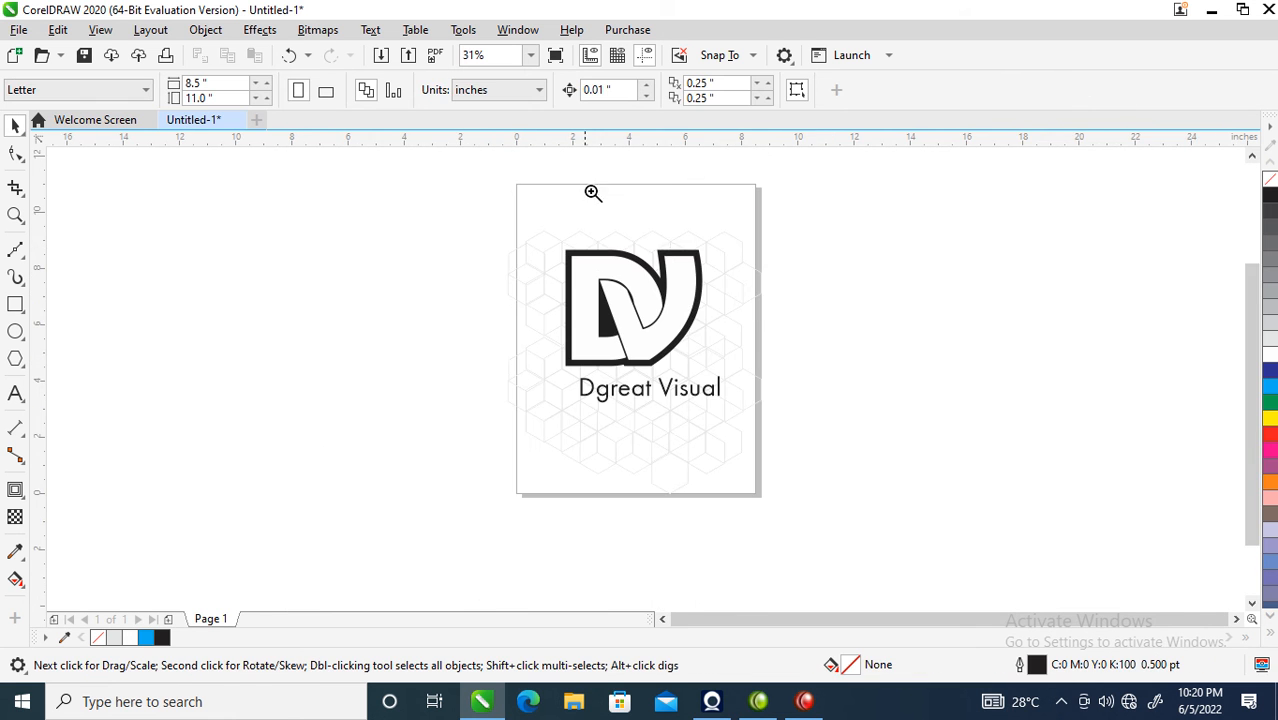
Step: Fill the grouped D and V with the gold palette colour C0 M20 Y60 K20
key(z)
drag(419, 163, 867, 403)
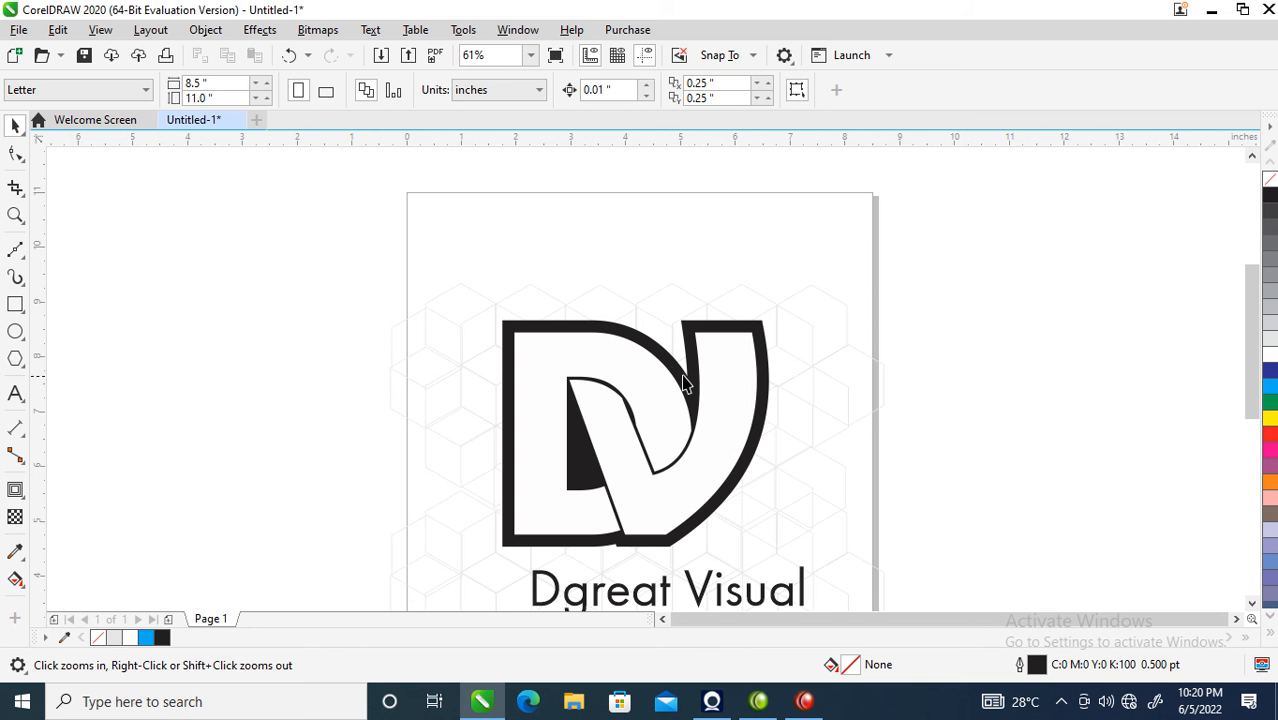
key(space)
click(688, 425)
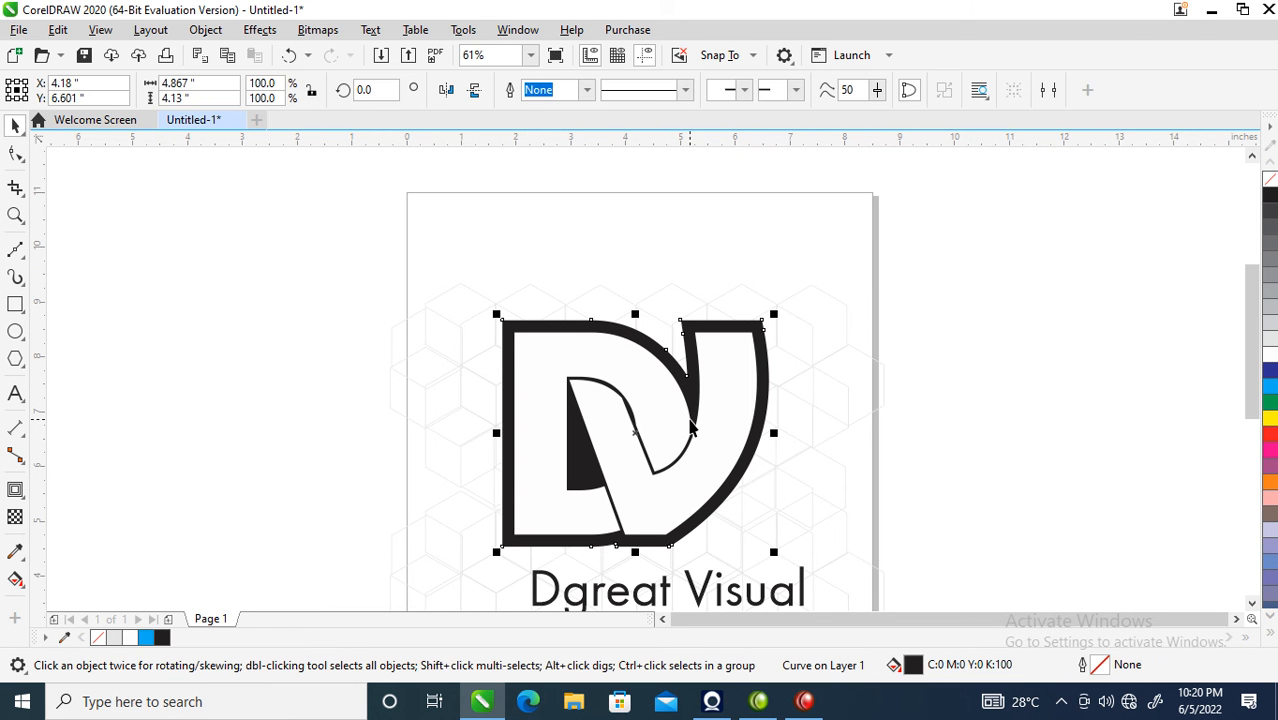
click(670, 420)
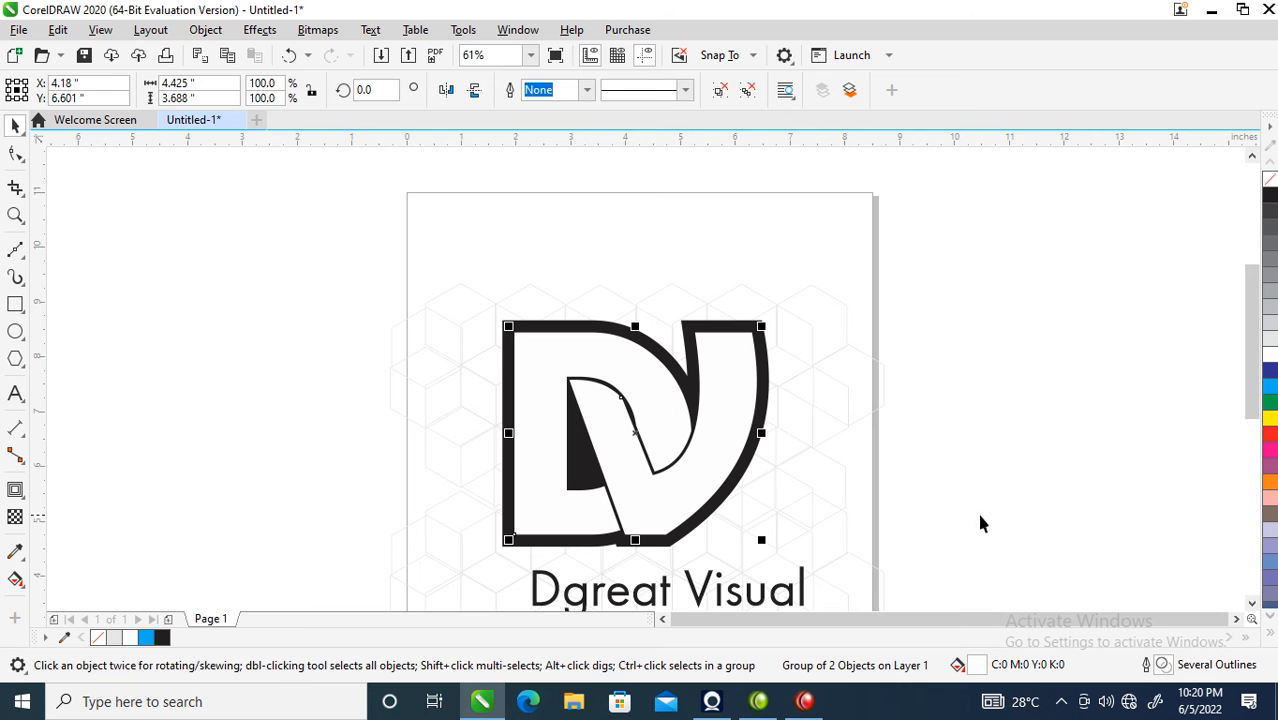
click(1272, 638)
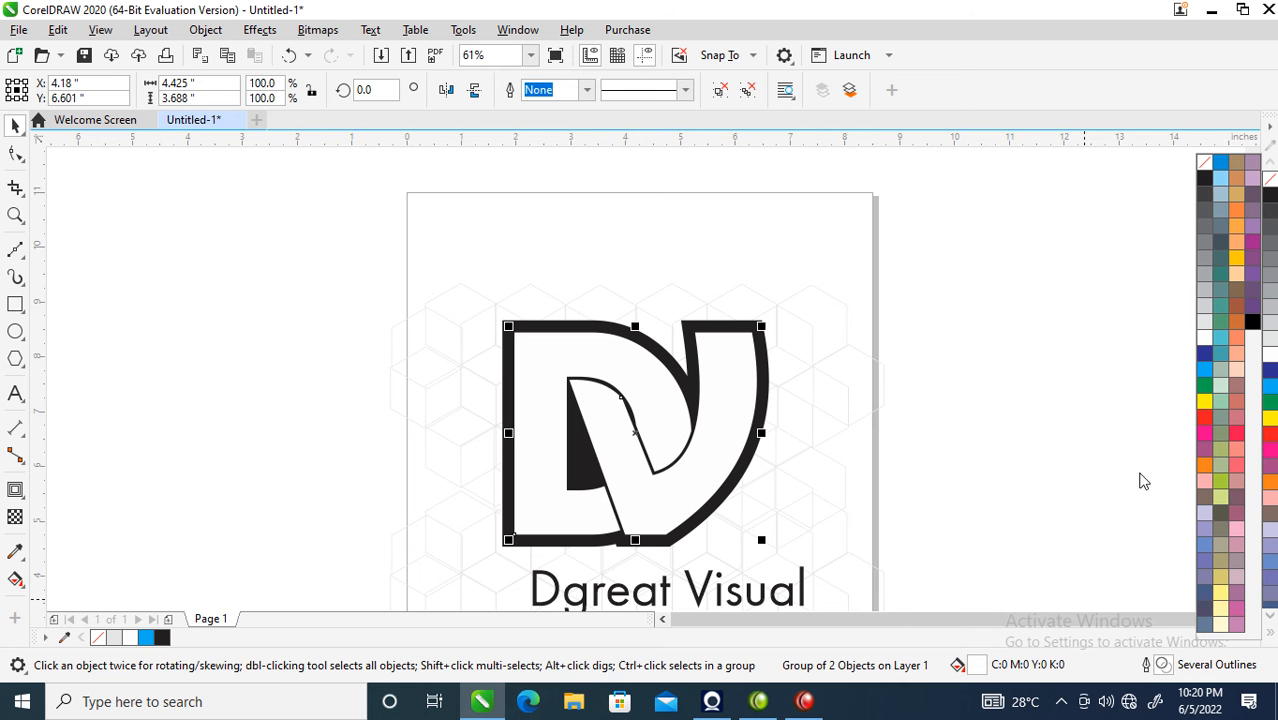
click(1234, 195)
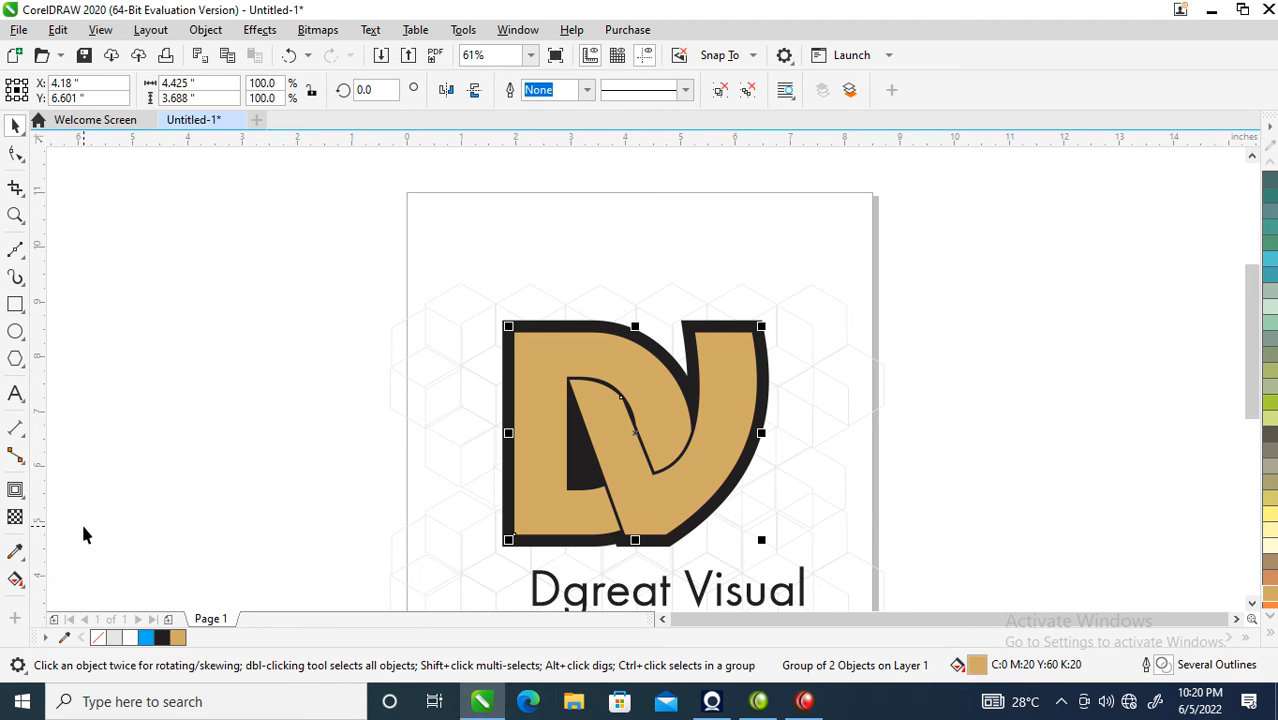
Step: Apply a diagonal linear fountain fill to the DV group, running from gold at the D's upper edge to white near the V's base
click(15, 579)
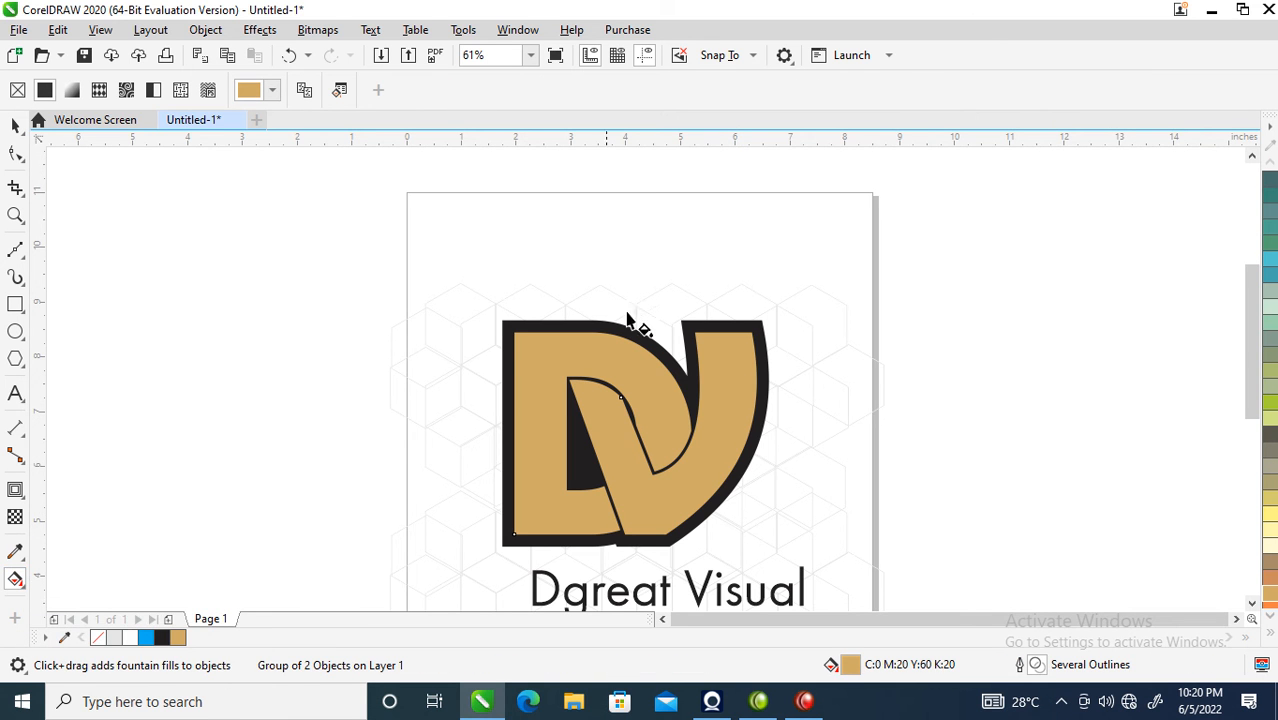
drag(562, 320, 667, 512)
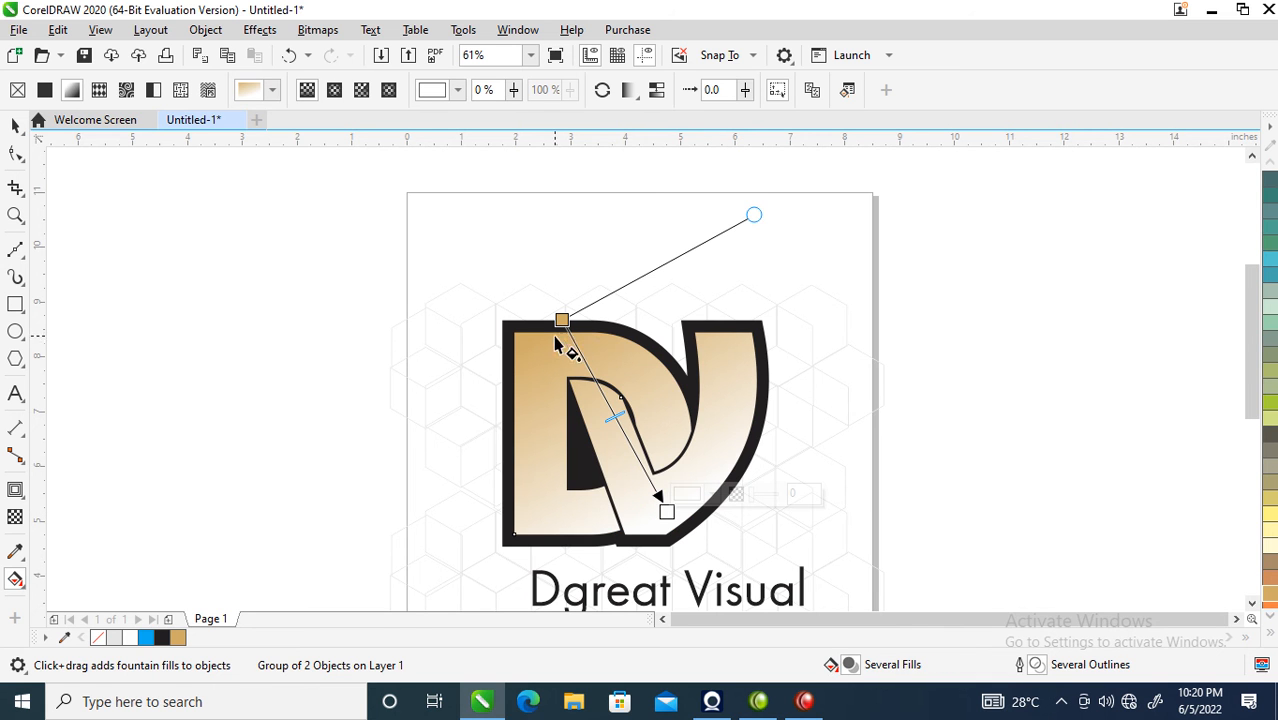
drag(562, 320, 552, 318)
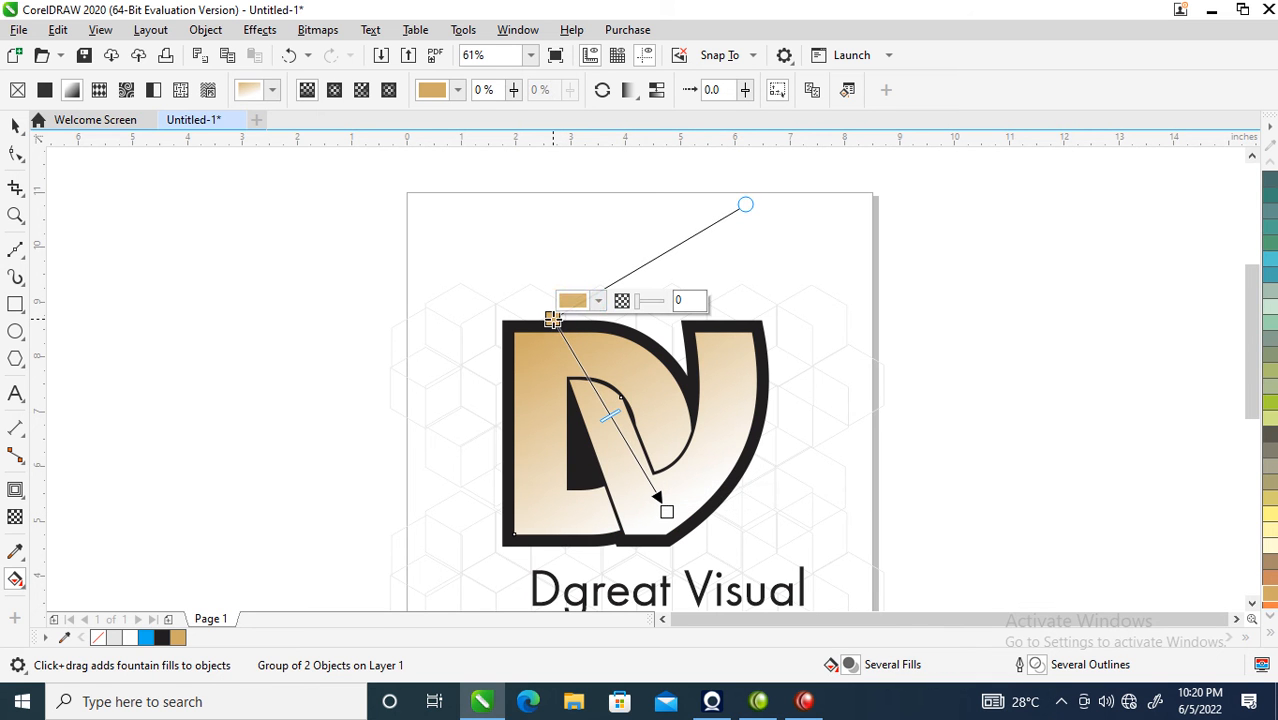
Step: Set the start colour of the monogram's fountain fill to orange, C2 M59 Y100 K0
click(597, 301)
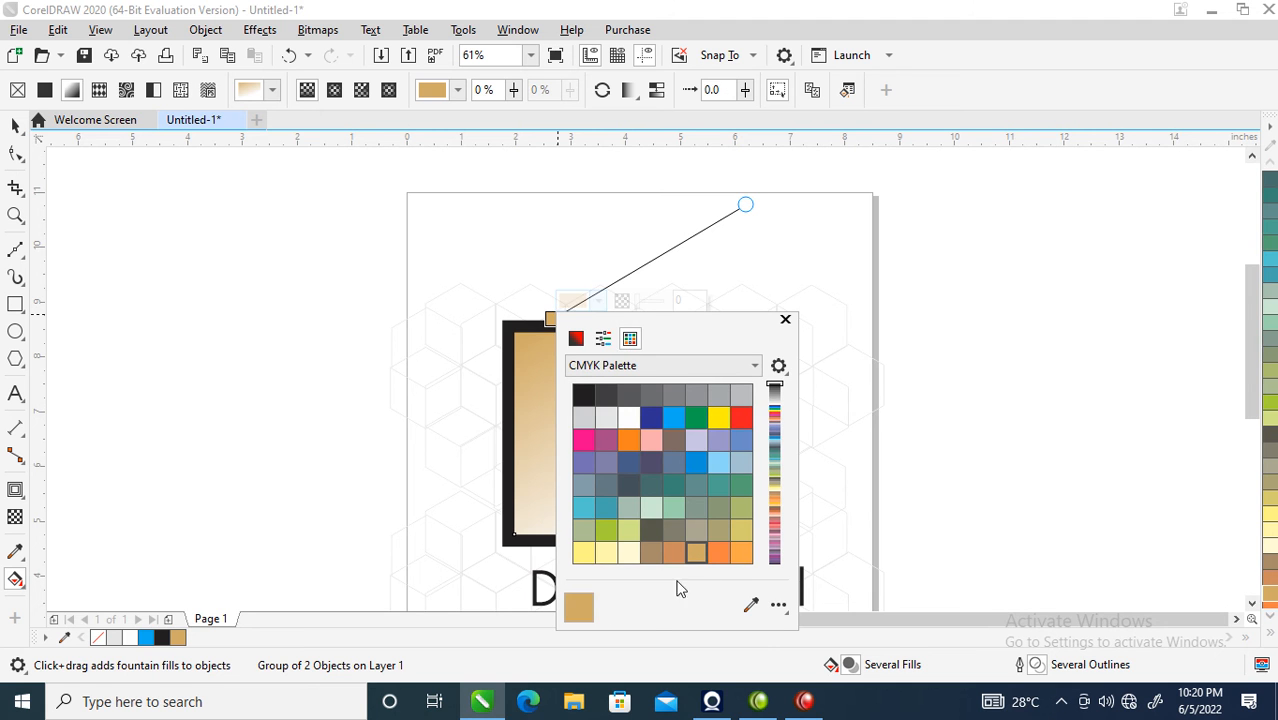
click(580, 338)
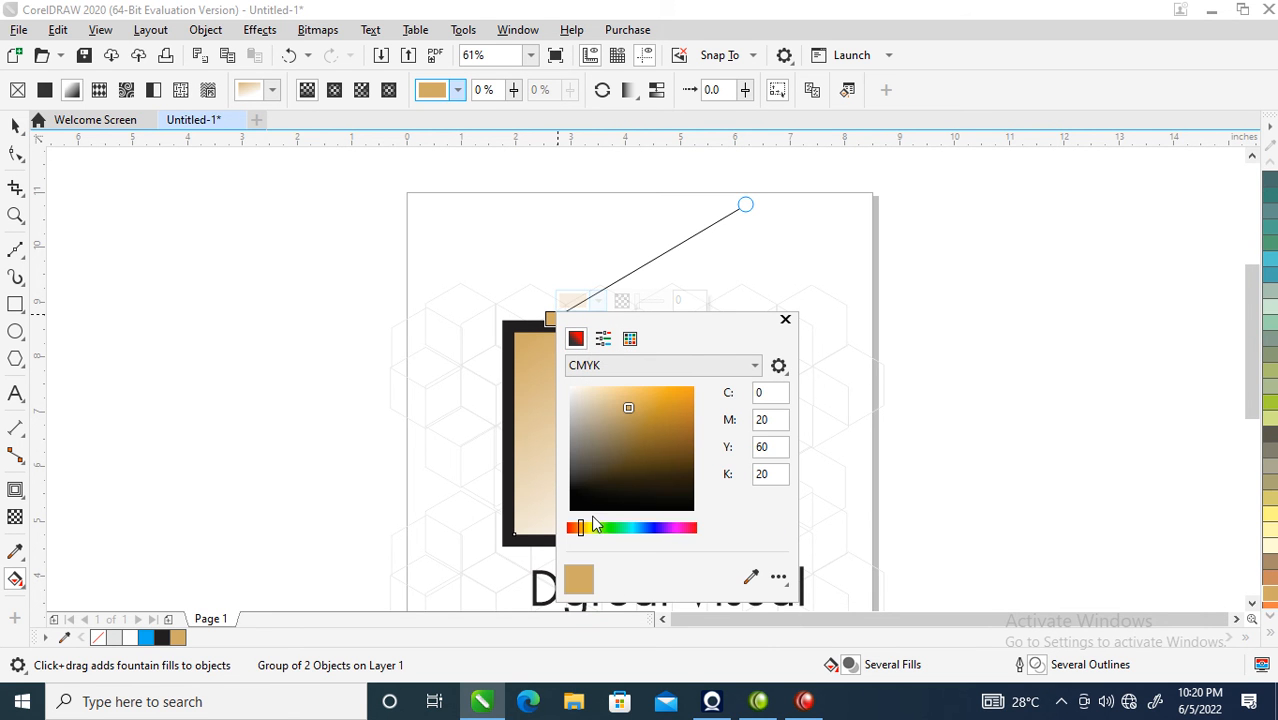
drag(580, 532, 580, 538)
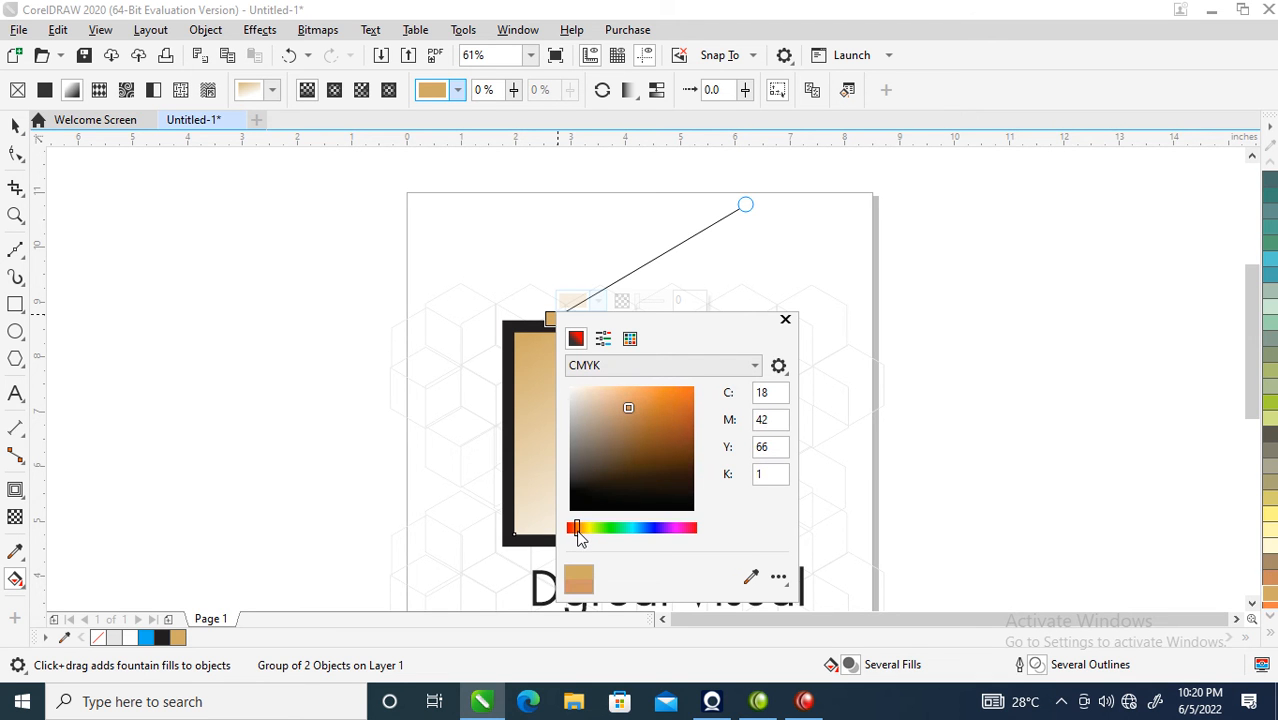
mouse_move(636, 408)
mouse_down()
mouse_move(670, 421)
mouse_move(673, 396)
mouse_up()
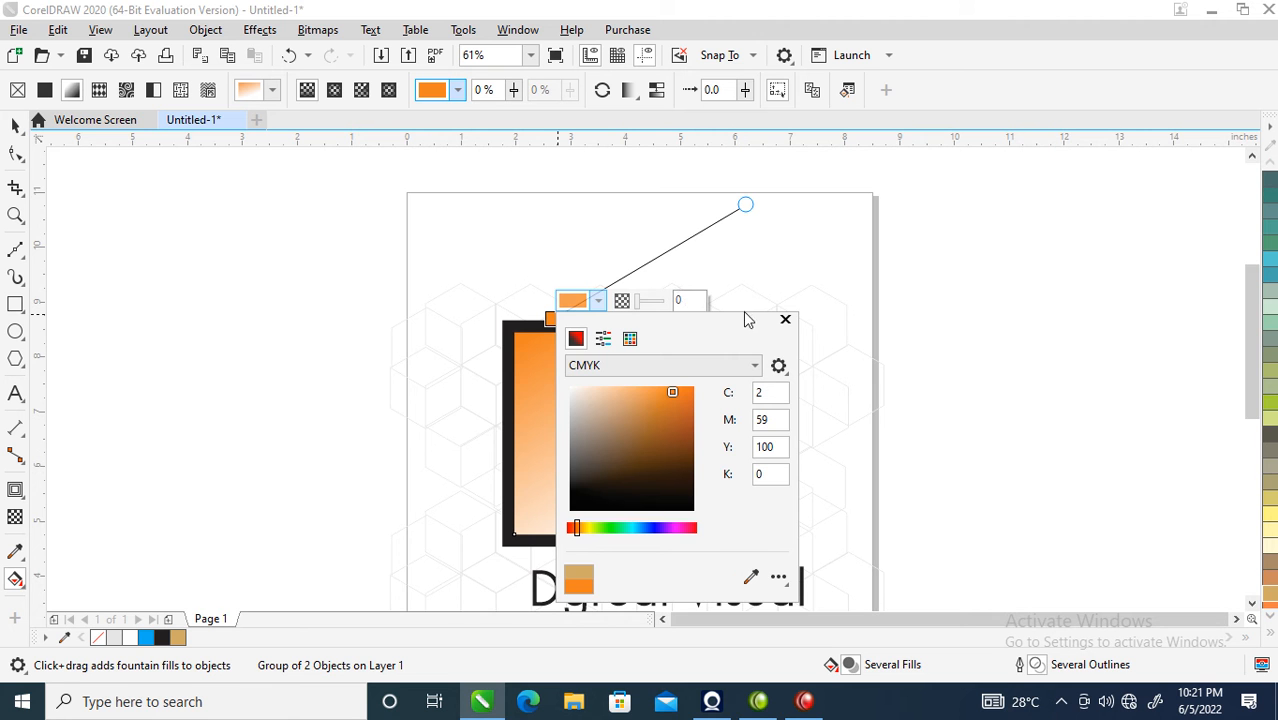
click(785, 319)
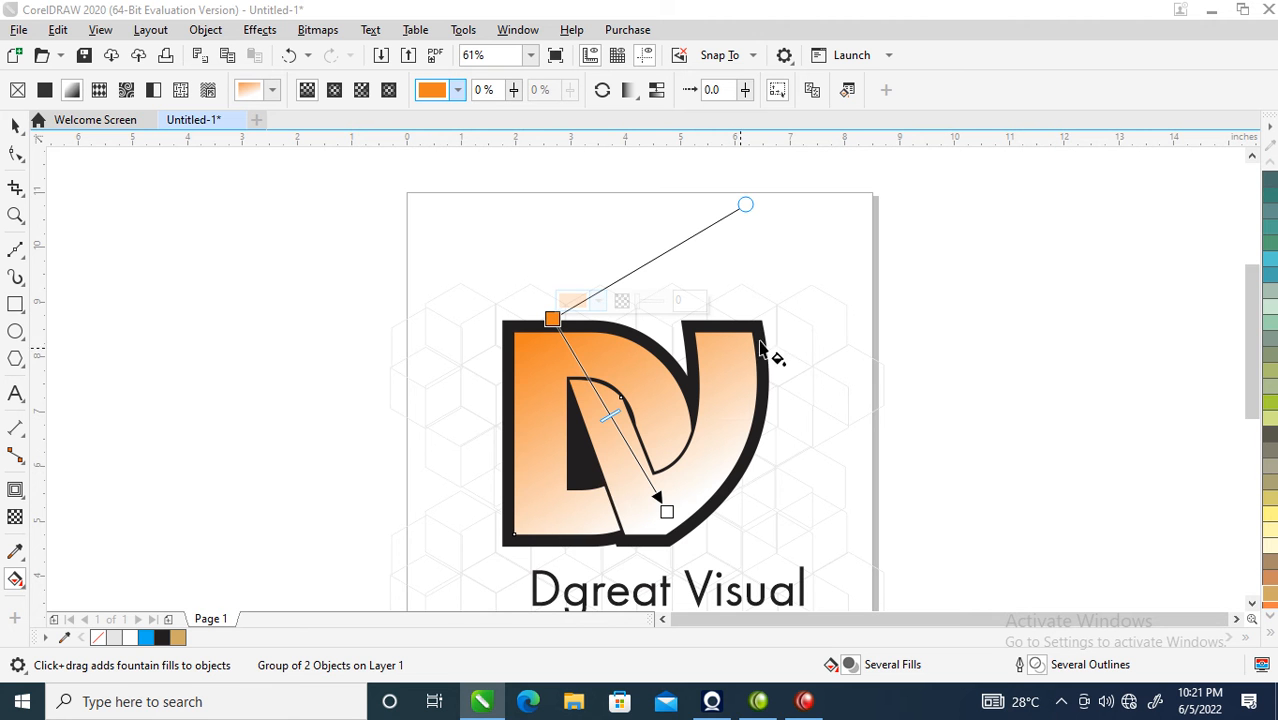
Step: Add a colour node at 22% along the monogram's gradient and set it to golden yellow, C4 M25 Y82 K0
double_click(579, 362)
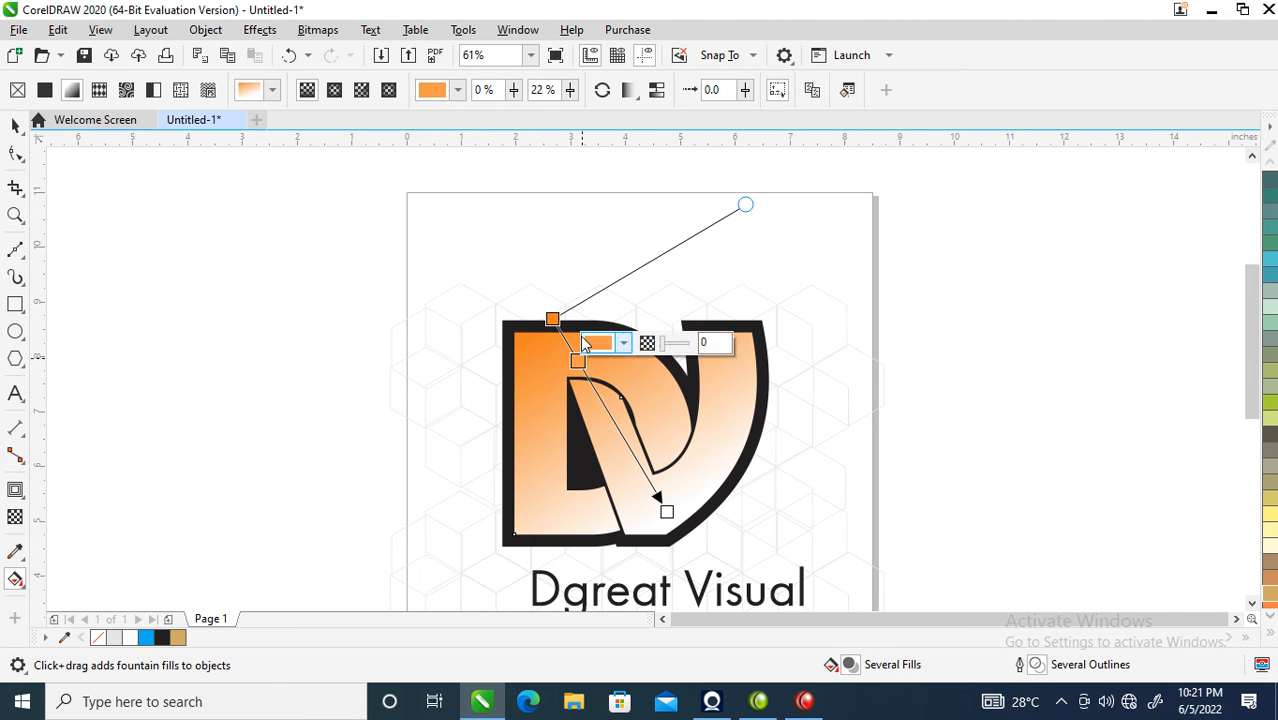
click(593, 344)
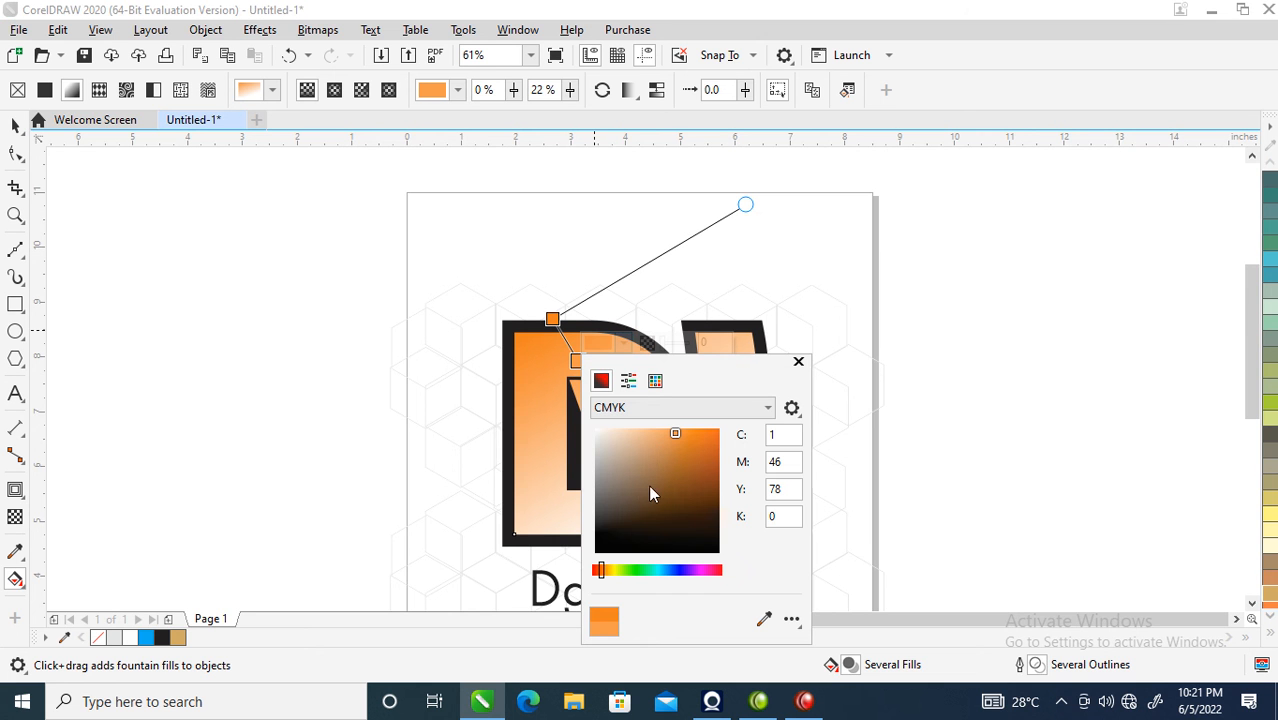
drag(600, 575, 606, 572)
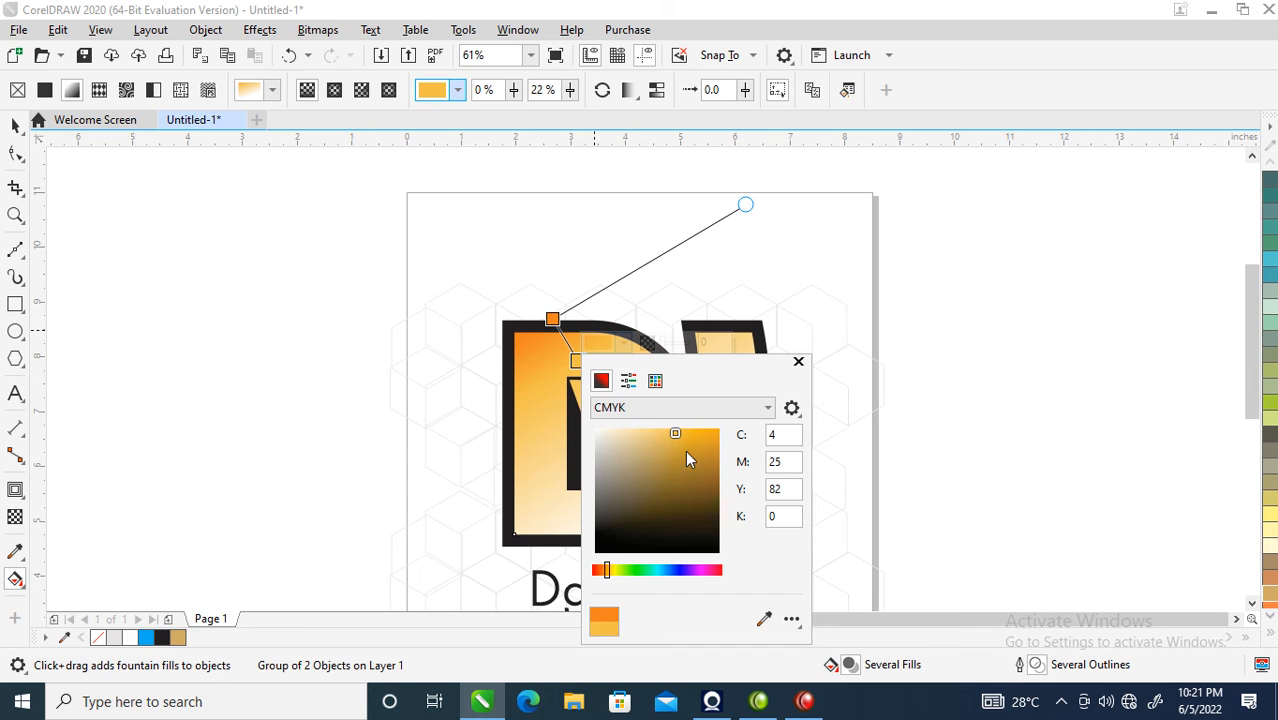
click(798, 361)
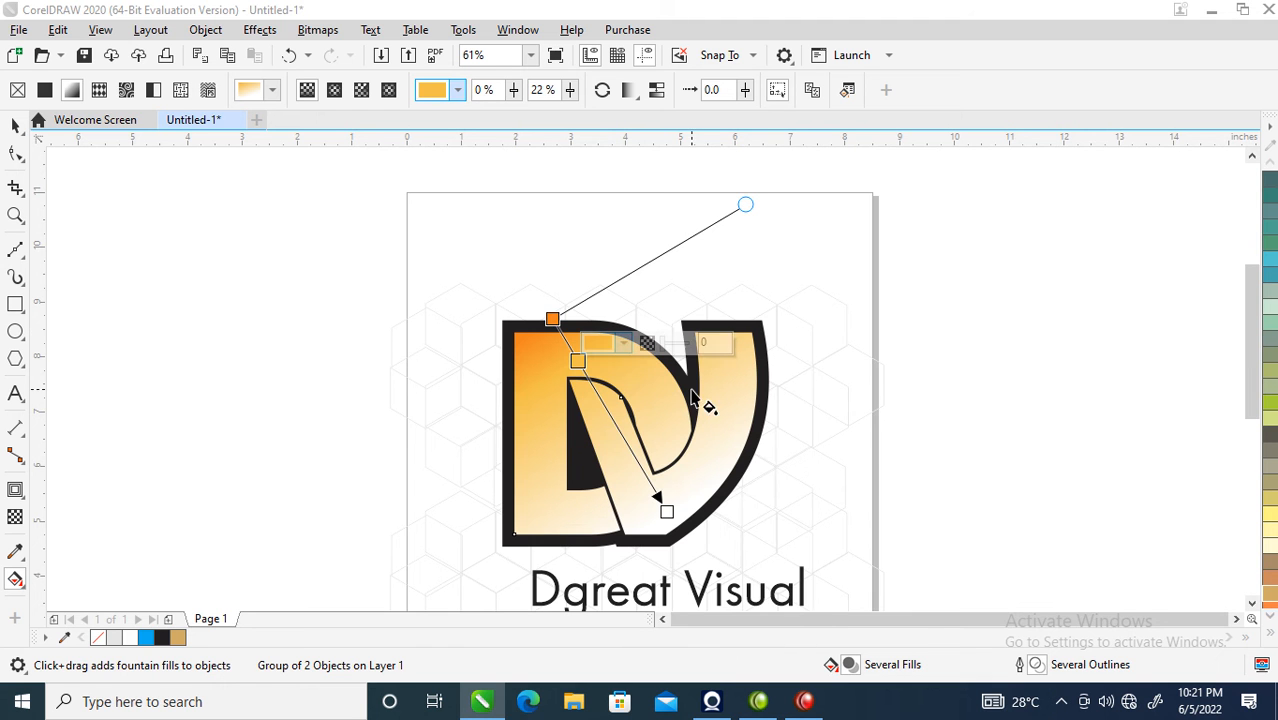
Step: Add a colour node at 50% along the monogram's gradient and set it to dark gold, C16 M48 Y100 K2
double_click(608, 416)
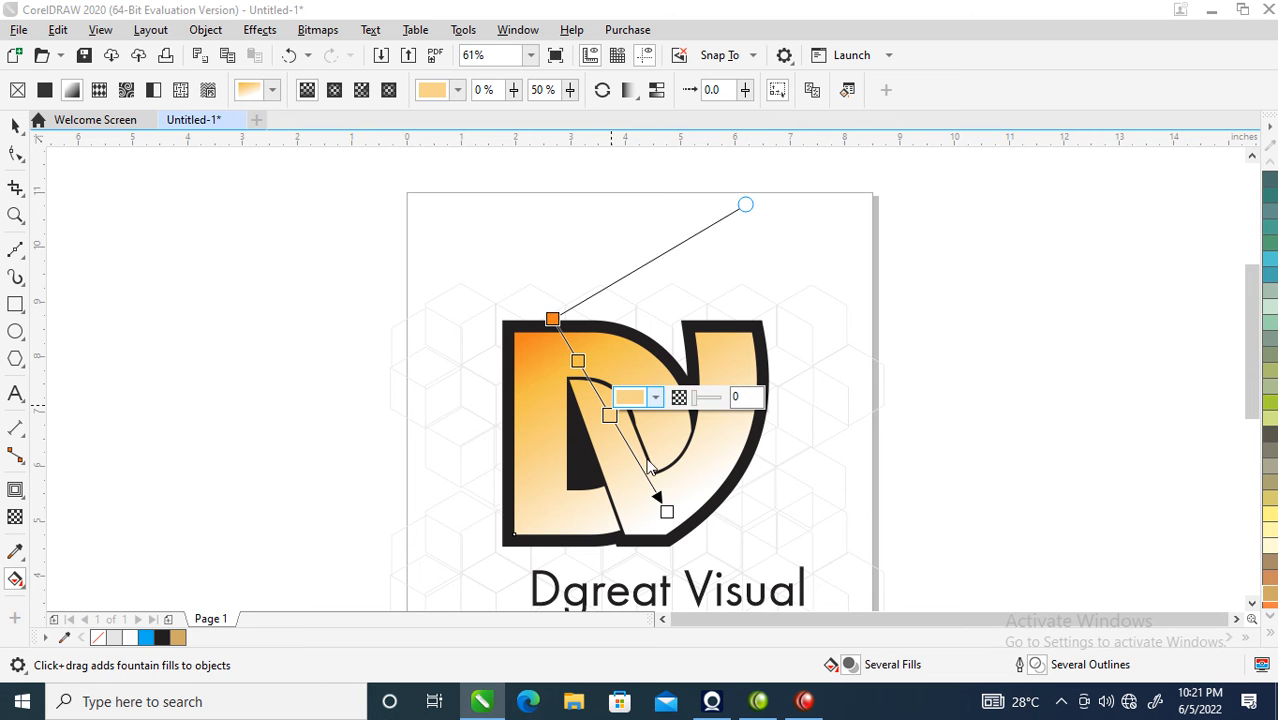
click(629, 398)
click(717, 197)
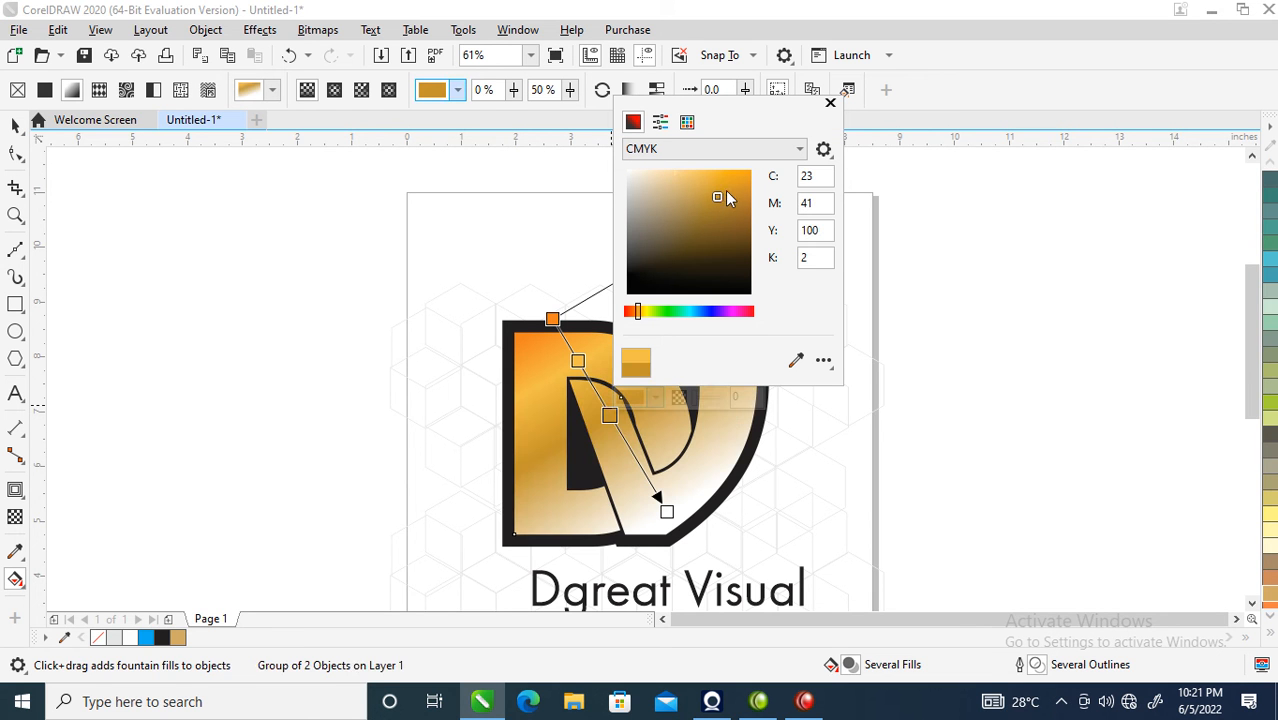
click(732, 181)
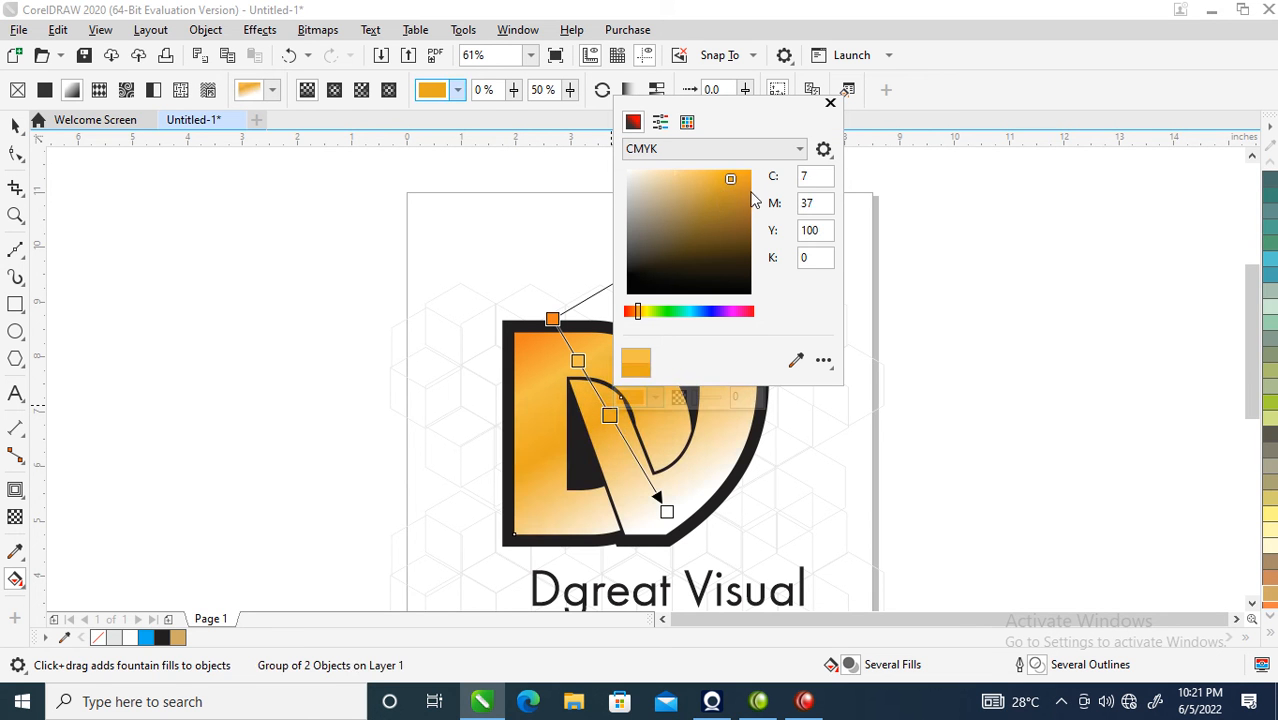
click(750, 191)
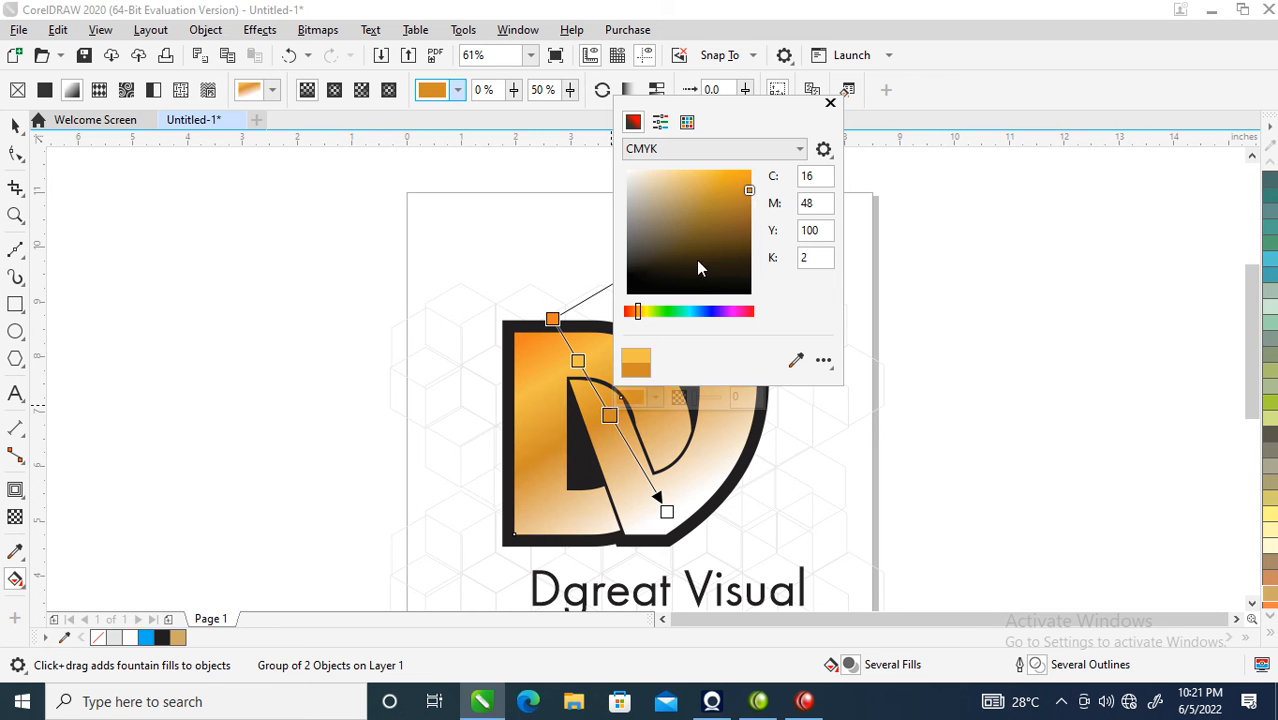
click(830, 102)
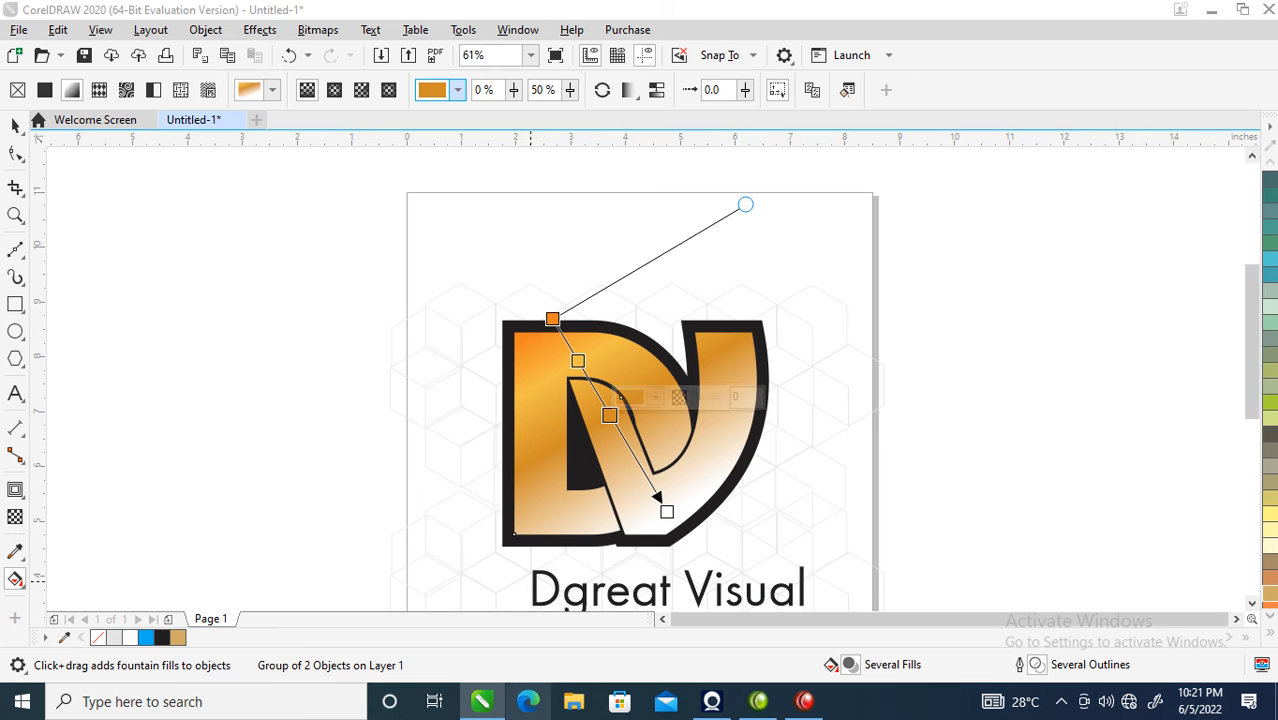
Step: Set the end colour of the monogram's fountain fill to dark brown, #7A3C06
click(667, 511)
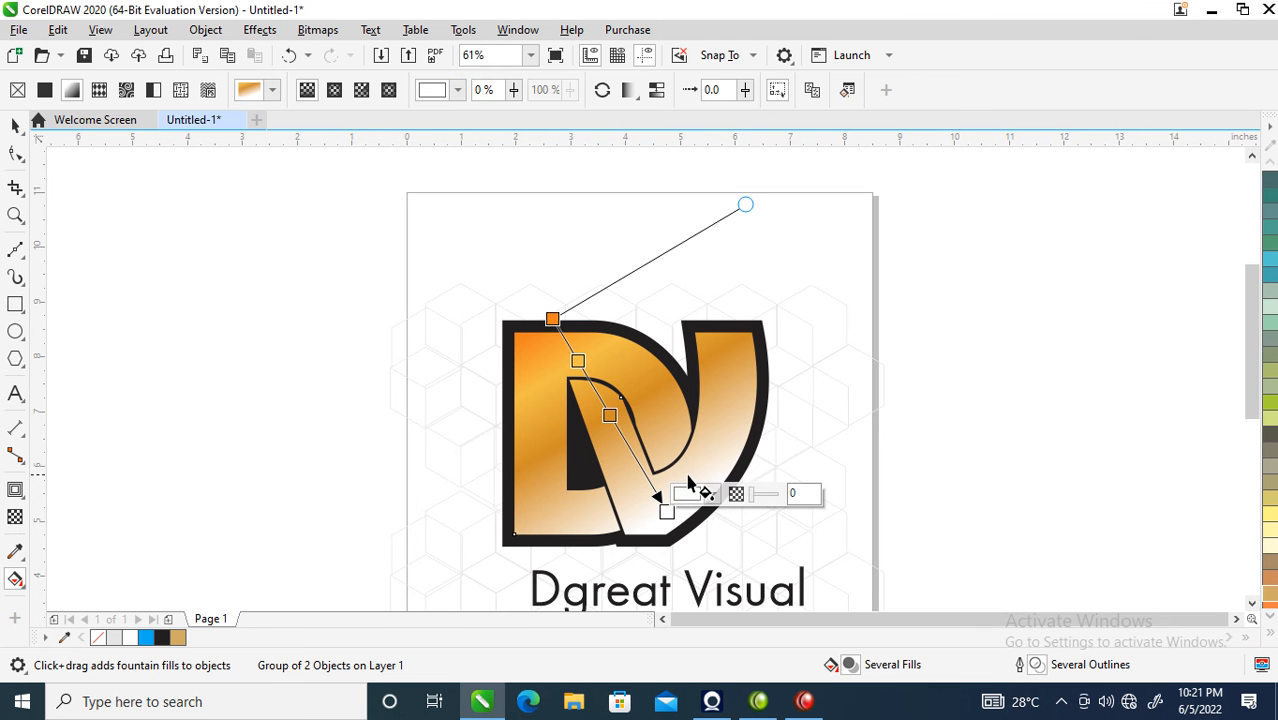
click(686, 493)
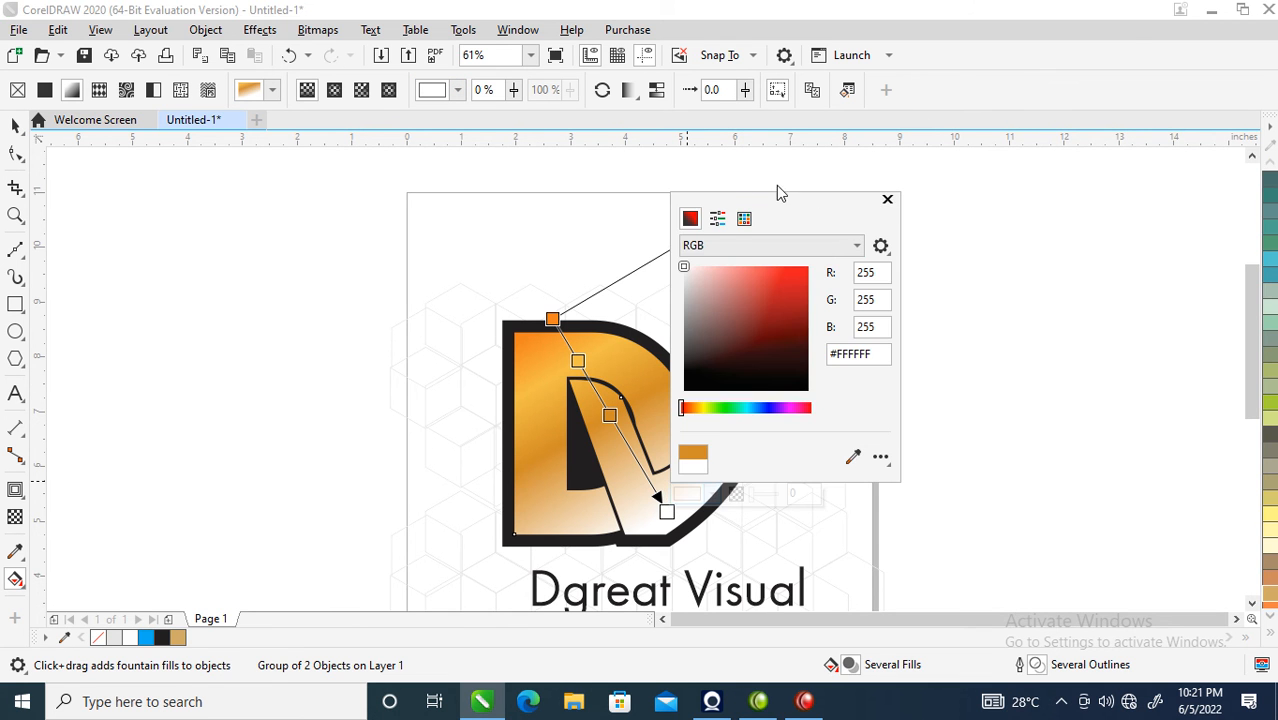
mouse_move(684, 418)
mouse_down()
mouse_move(709, 419)
mouse_move(696, 420)
mouse_up()
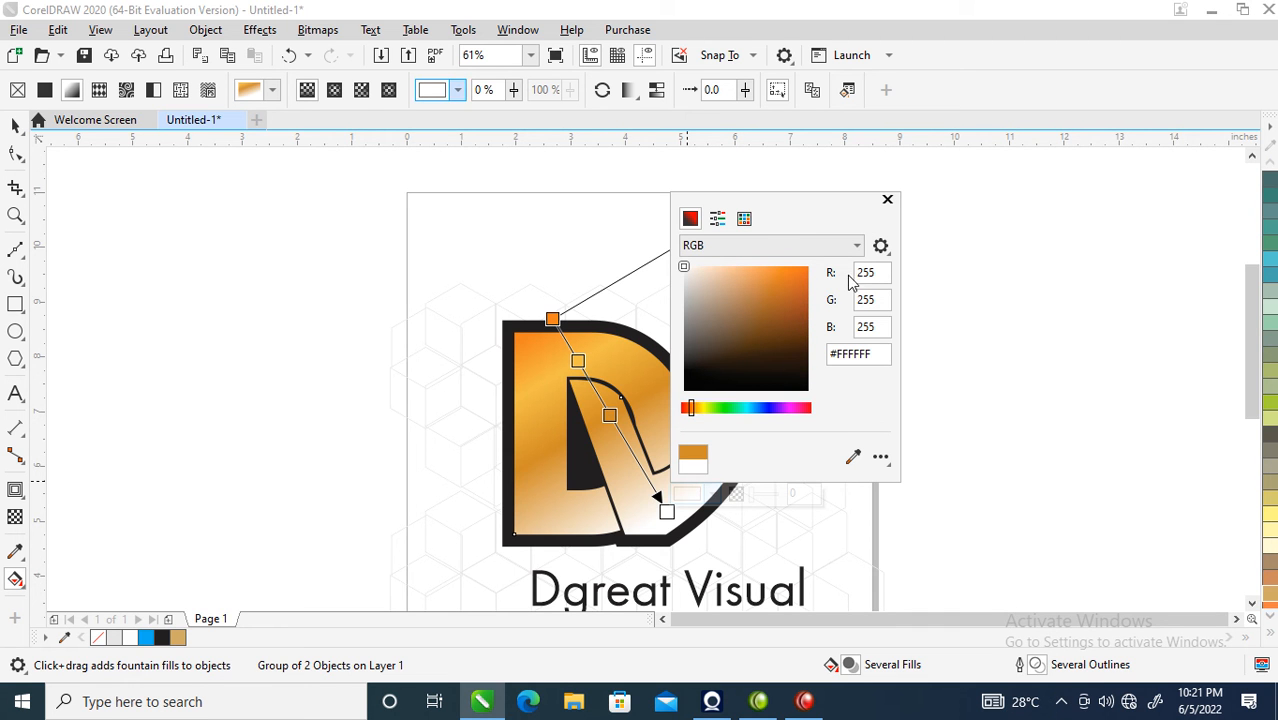
click(796, 298)
click(806, 314)
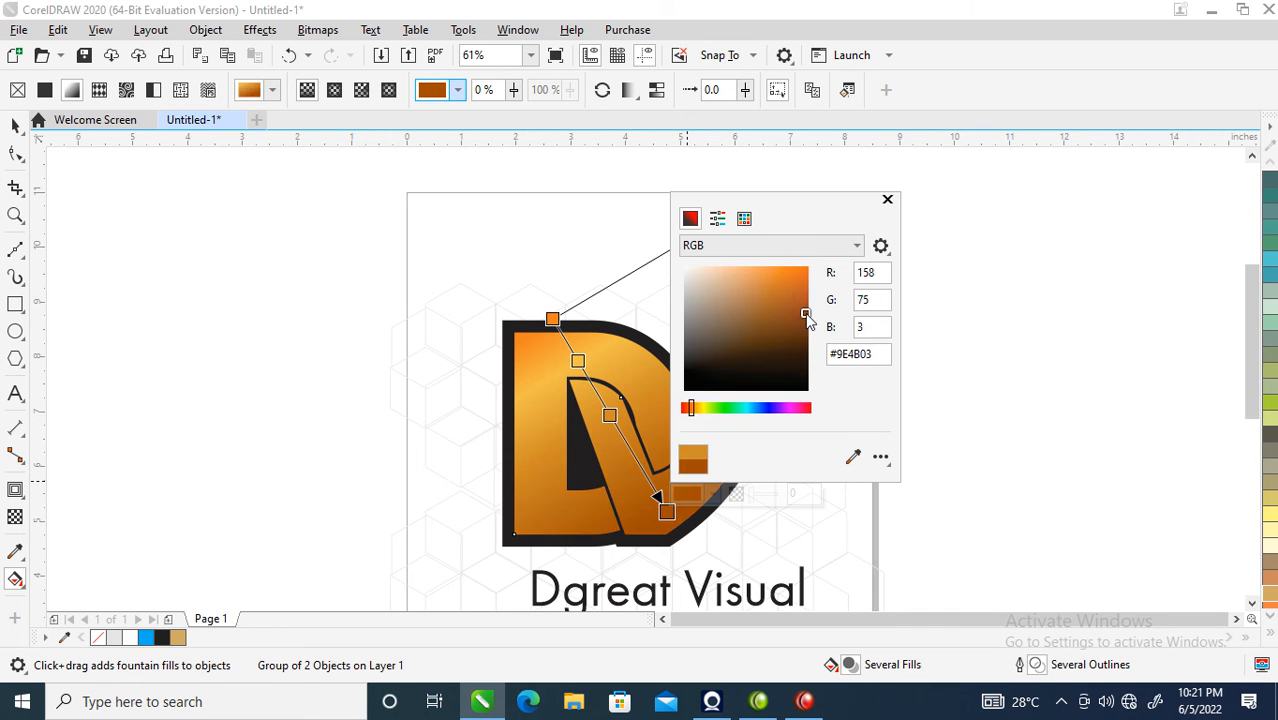
click(803, 331)
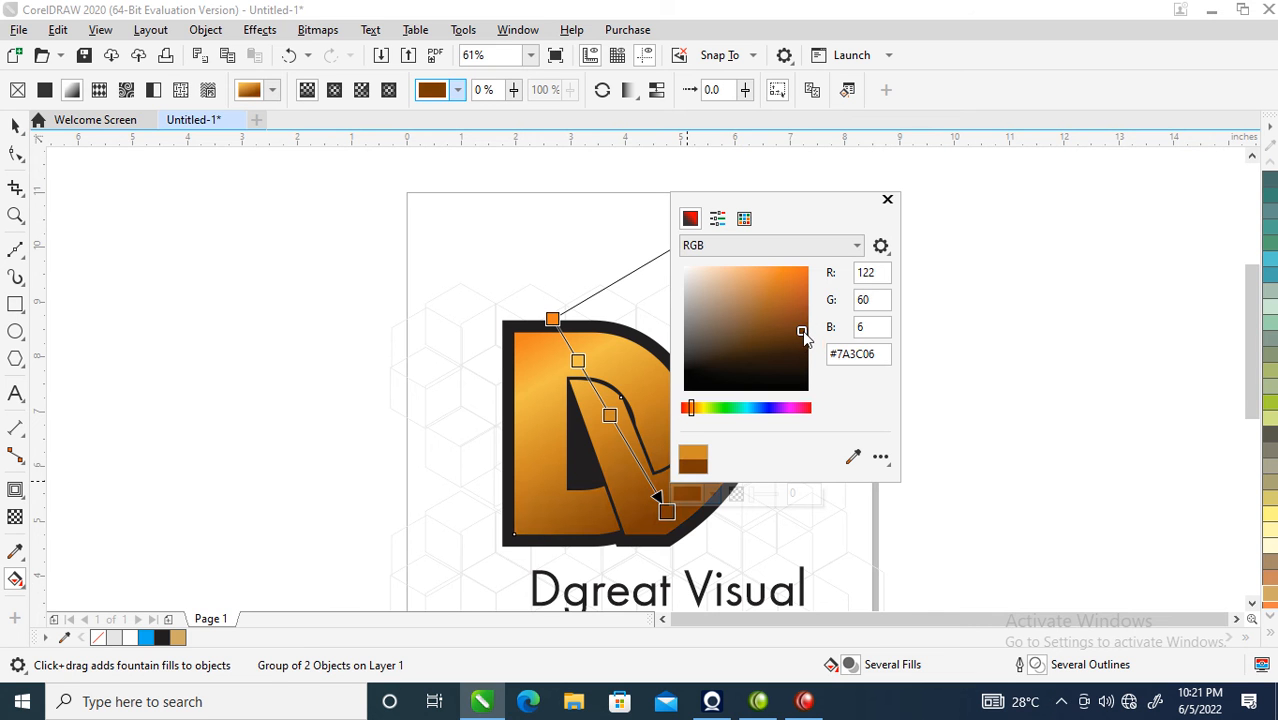
click(887, 200)
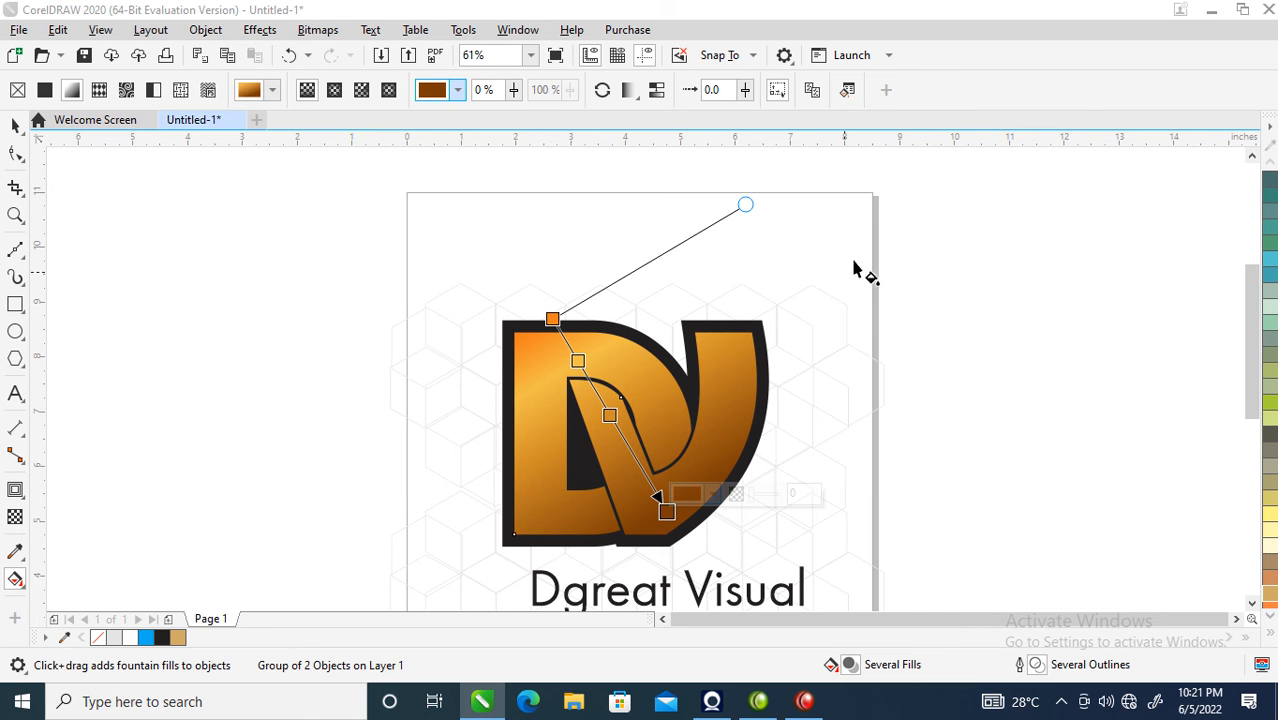
Step: Add a colour node at 66% along the monogram's gradient and set it to brown, C33 M56 Y100 K16
double_click(627, 446)
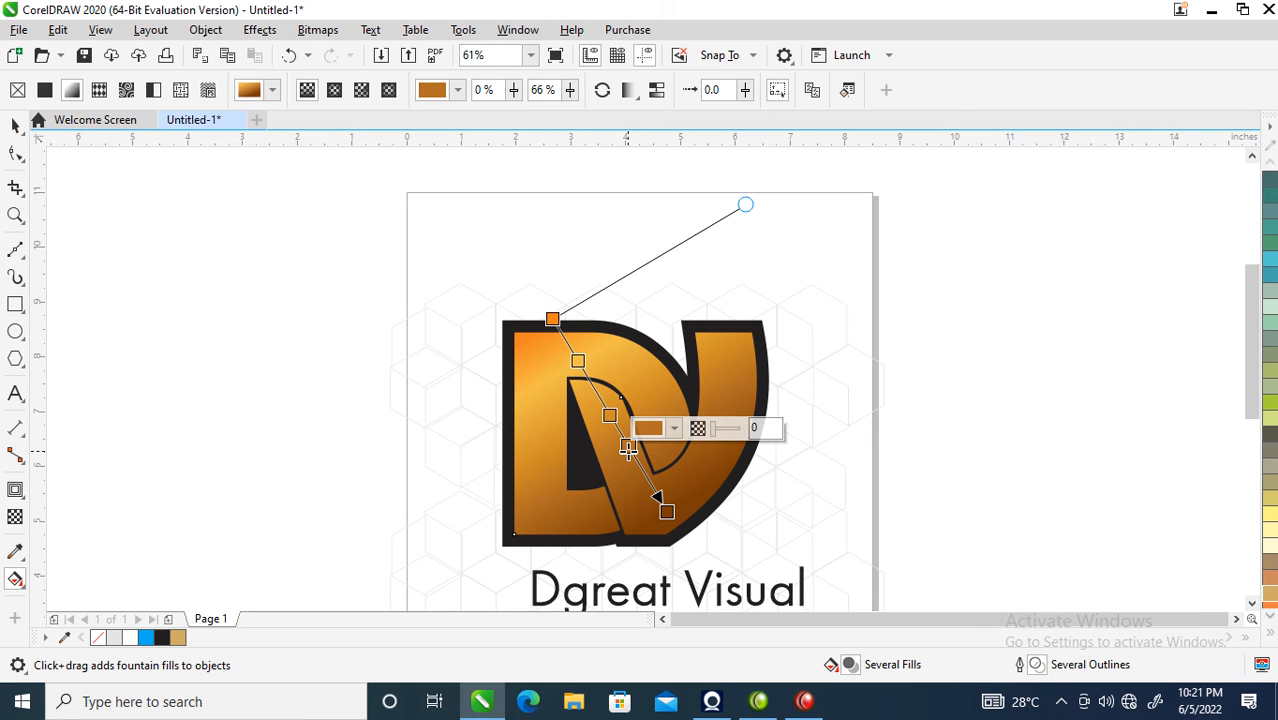
click(650, 430)
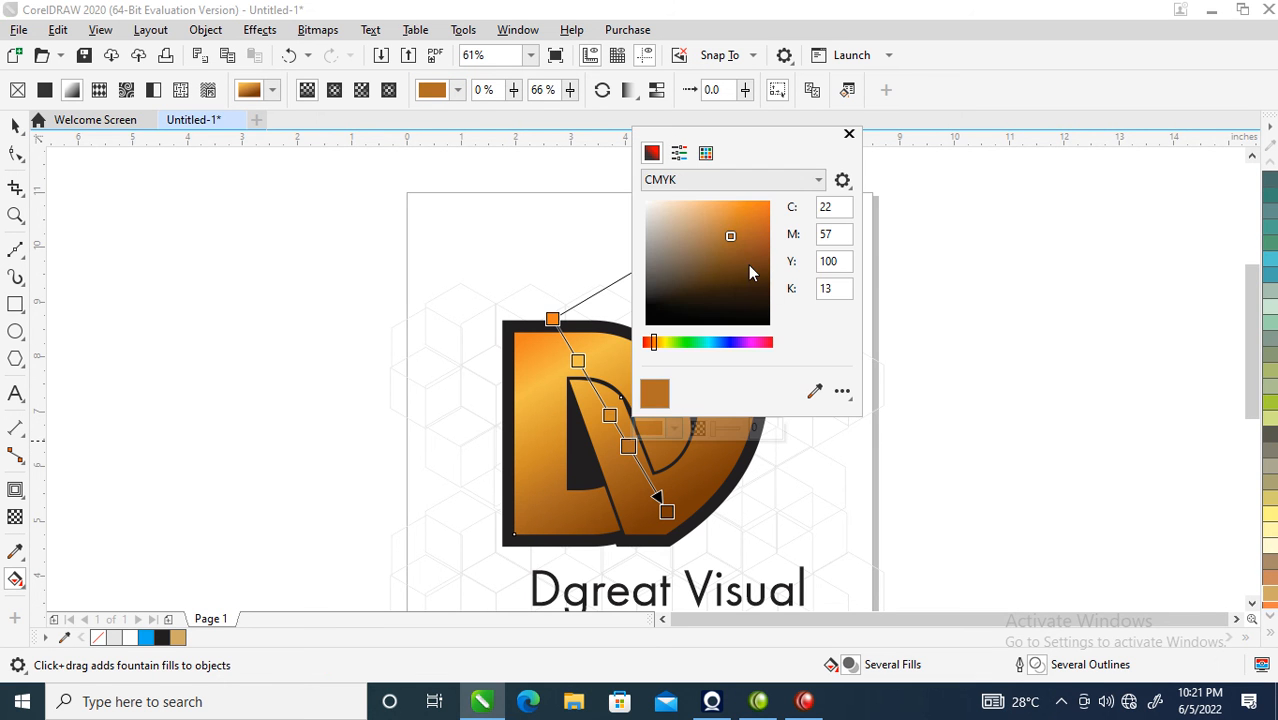
drag(651, 342, 658, 342)
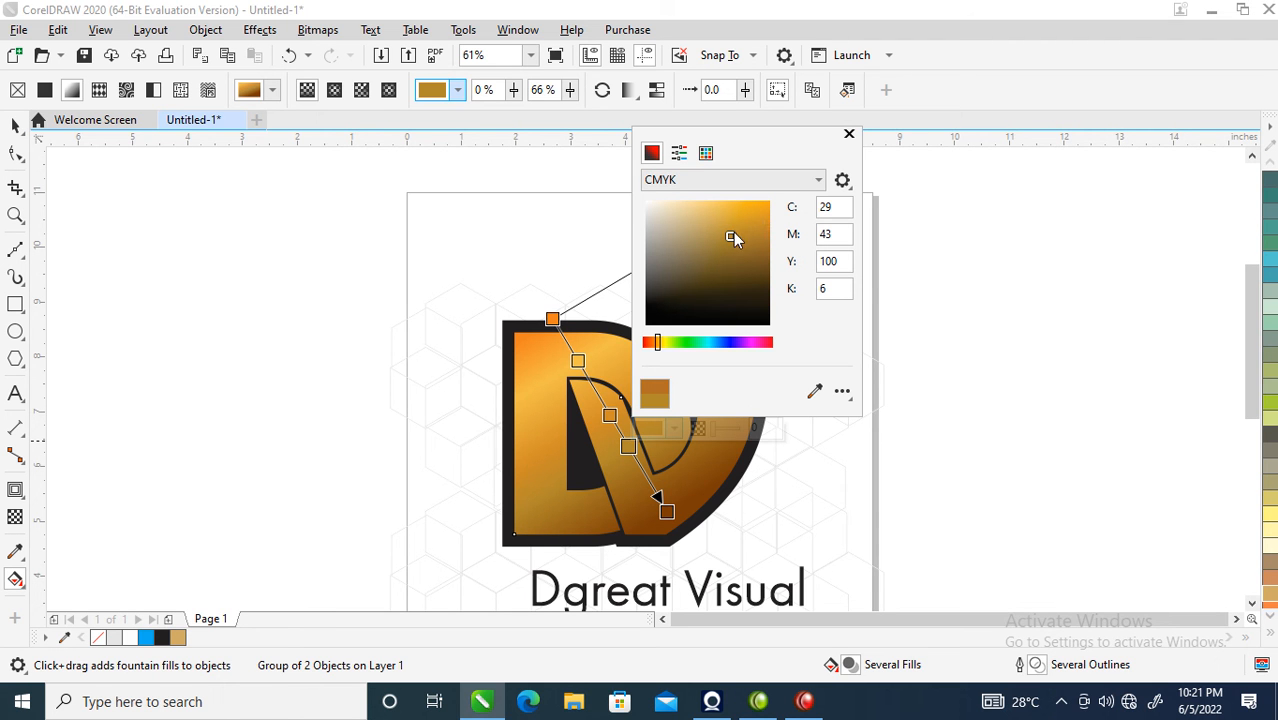
mouse_move(731, 238)
mouse_down()
mouse_move(779, 207)
mouse_move(769, 198)
mouse_move(780, 305)
mouse_move(781, 247)
mouse_up()
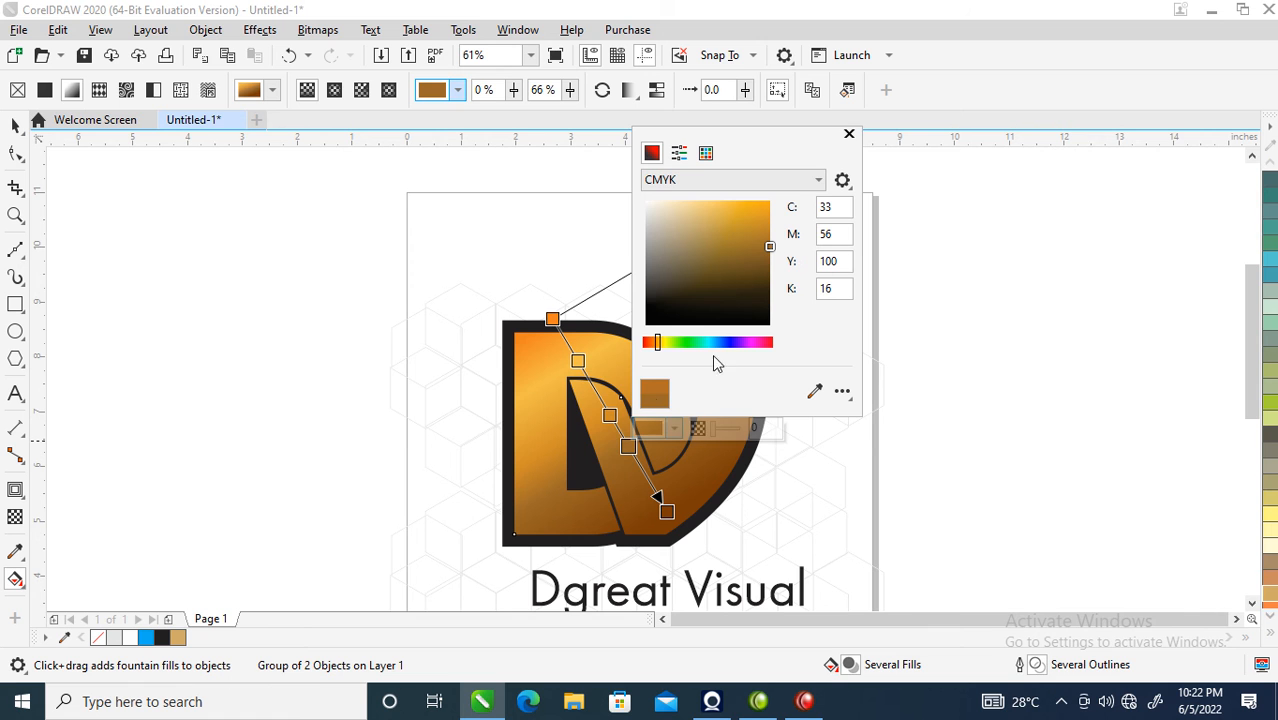
click(849, 135)
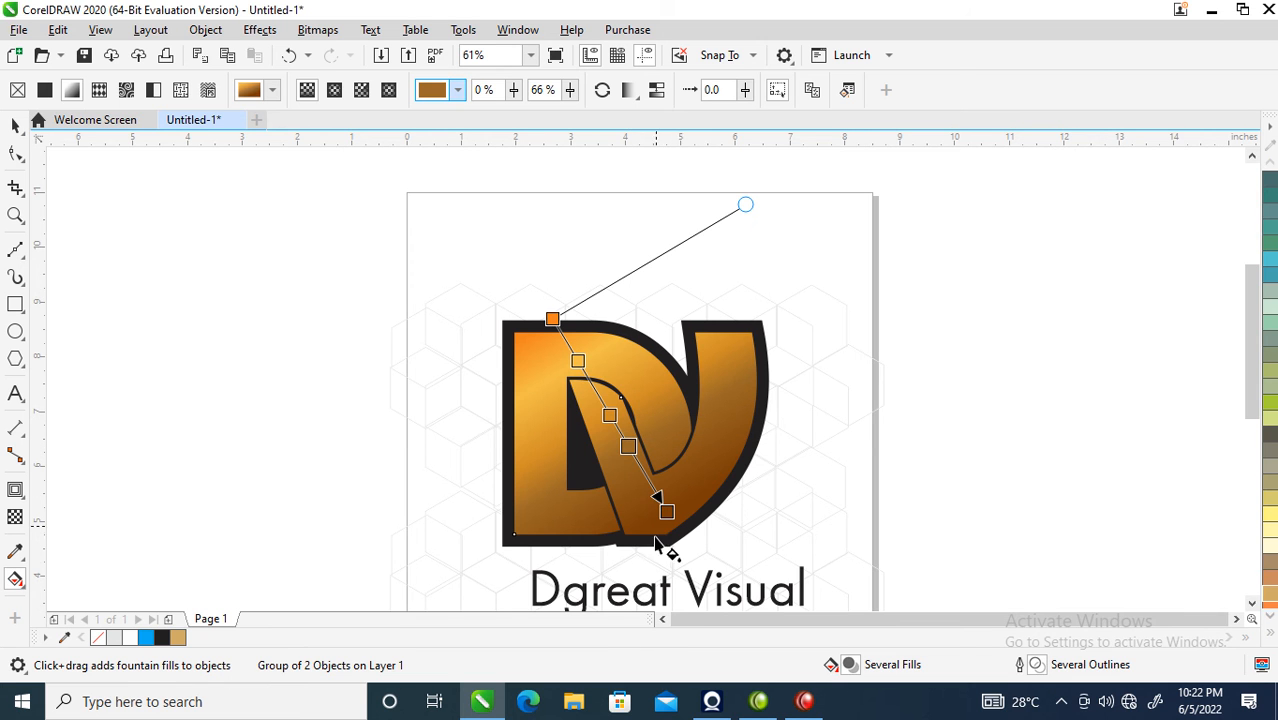
Step: Add a brown node between the 66% node and the gradient's end, and recolour the 66% node golden yellow, C8 M28 Y88 K0
double_click(647, 481)
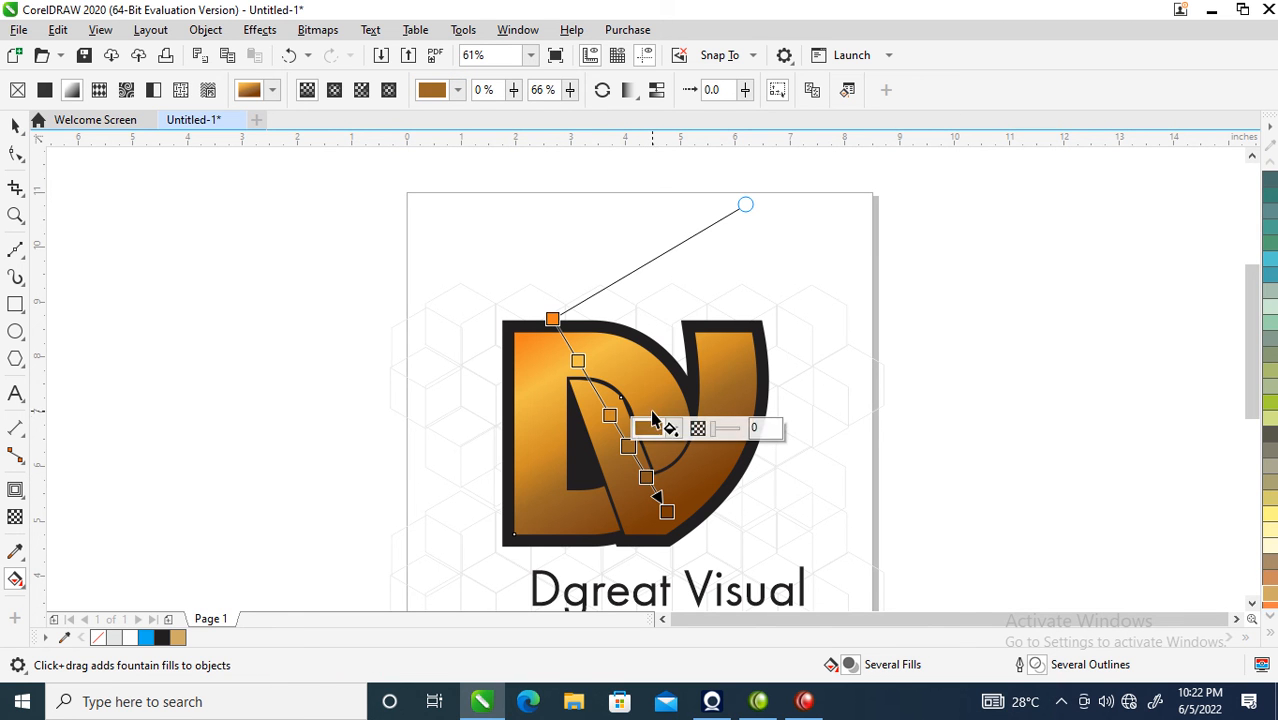
click(650, 428)
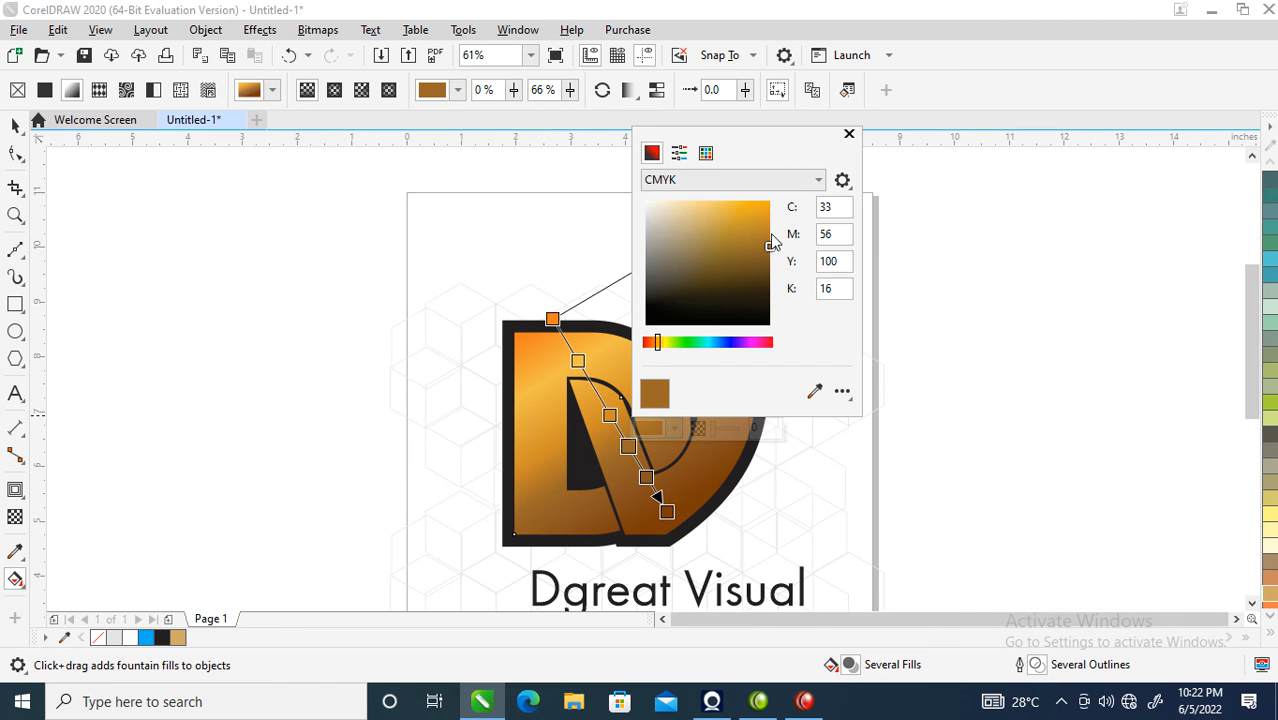
drag(770, 250, 730, 211)
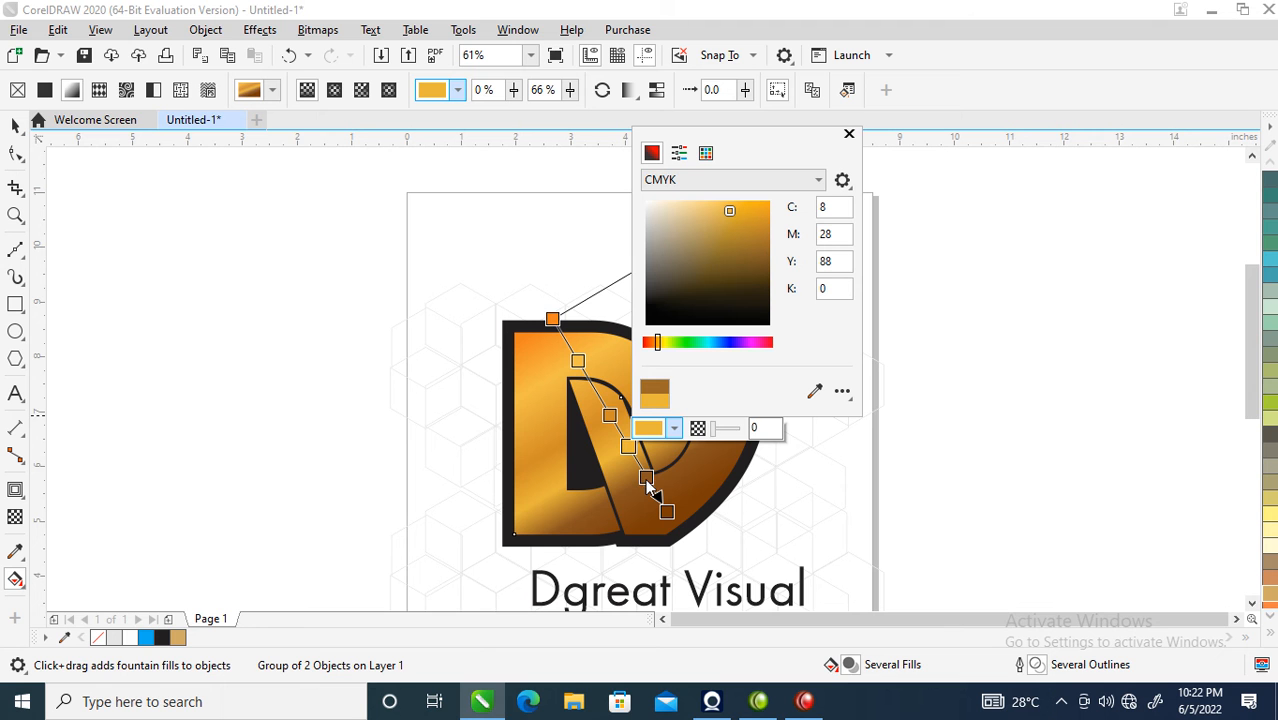
click(849, 133)
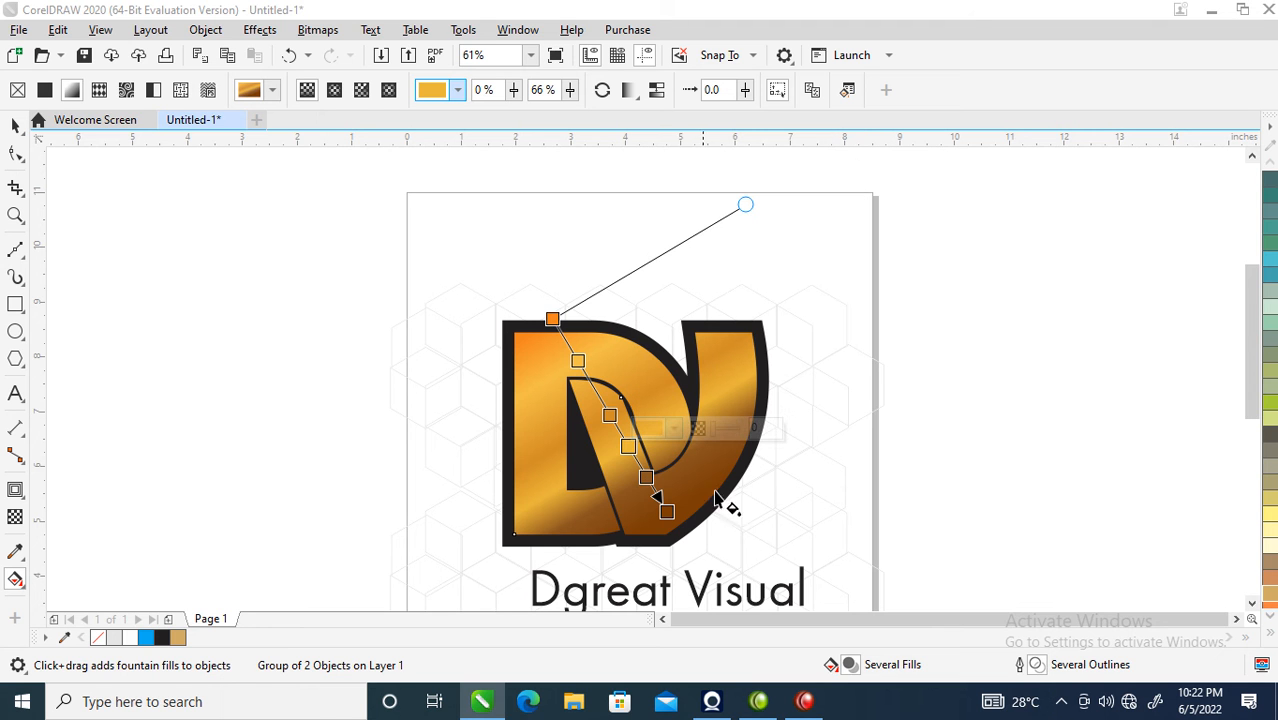
Step: Change the end colour of the monogram's fountain fill to golden brown, #BD771C
click(668, 511)
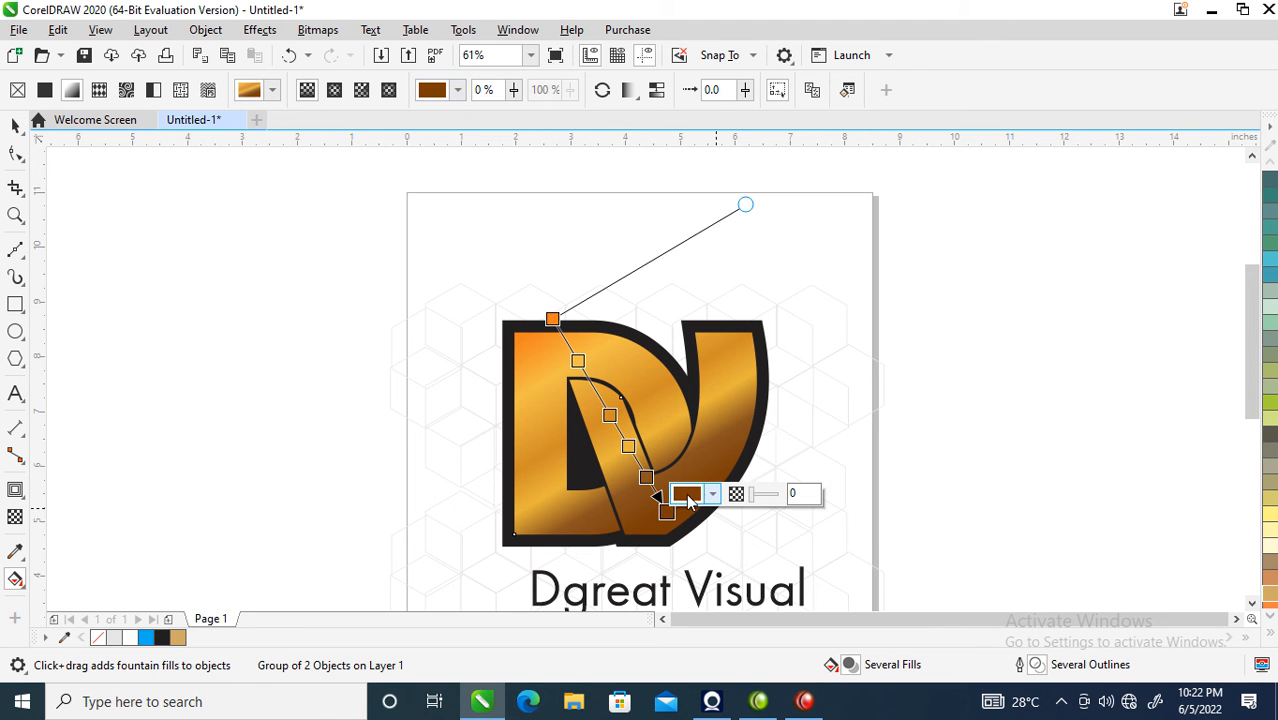
click(686, 496)
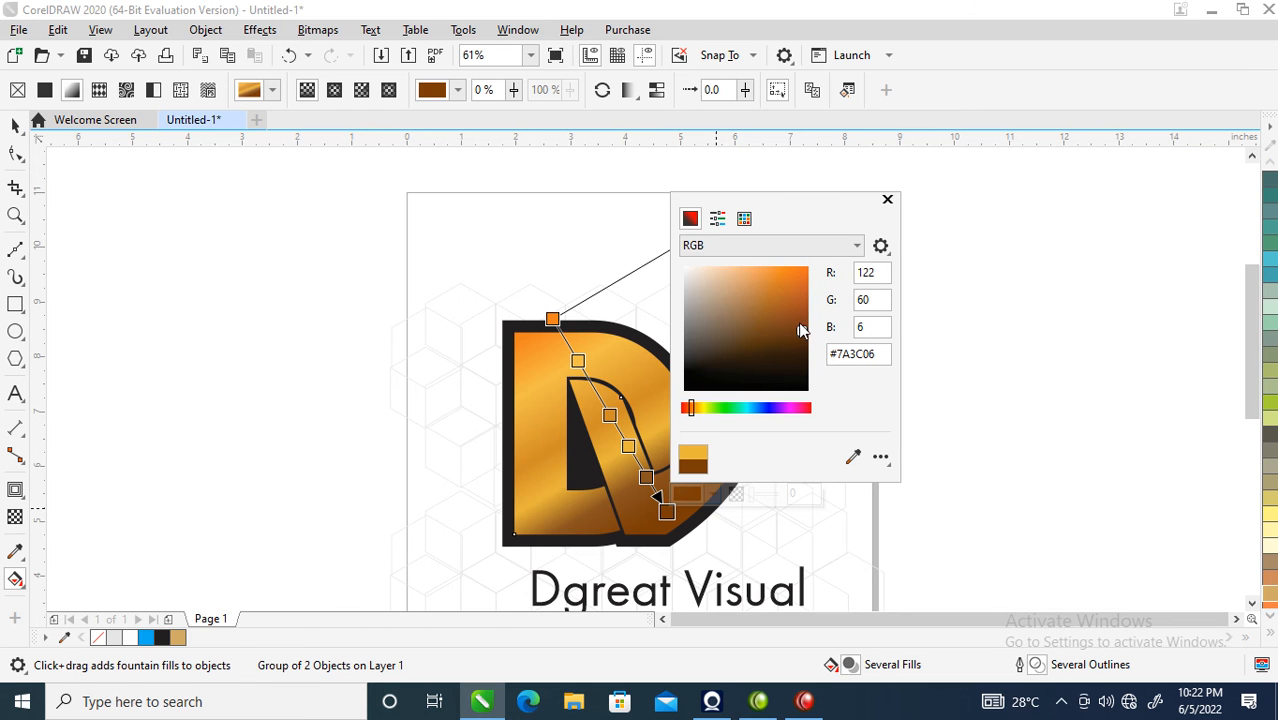
drag(688, 412, 693, 420)
mouse_move(802, 333)
mouse_down()
mouse_move(793, 266)
mouse_move(765, 281)
mouse_move(789, 298)
mouse_up()
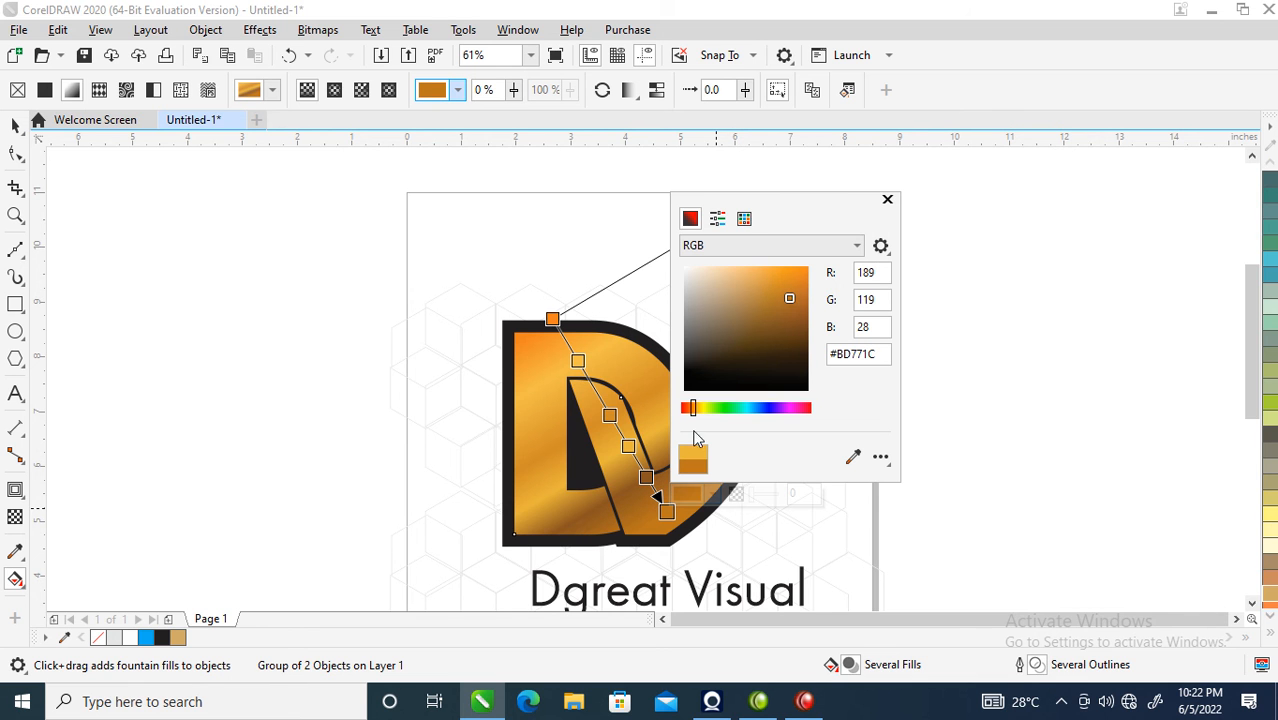
click(886, 200)
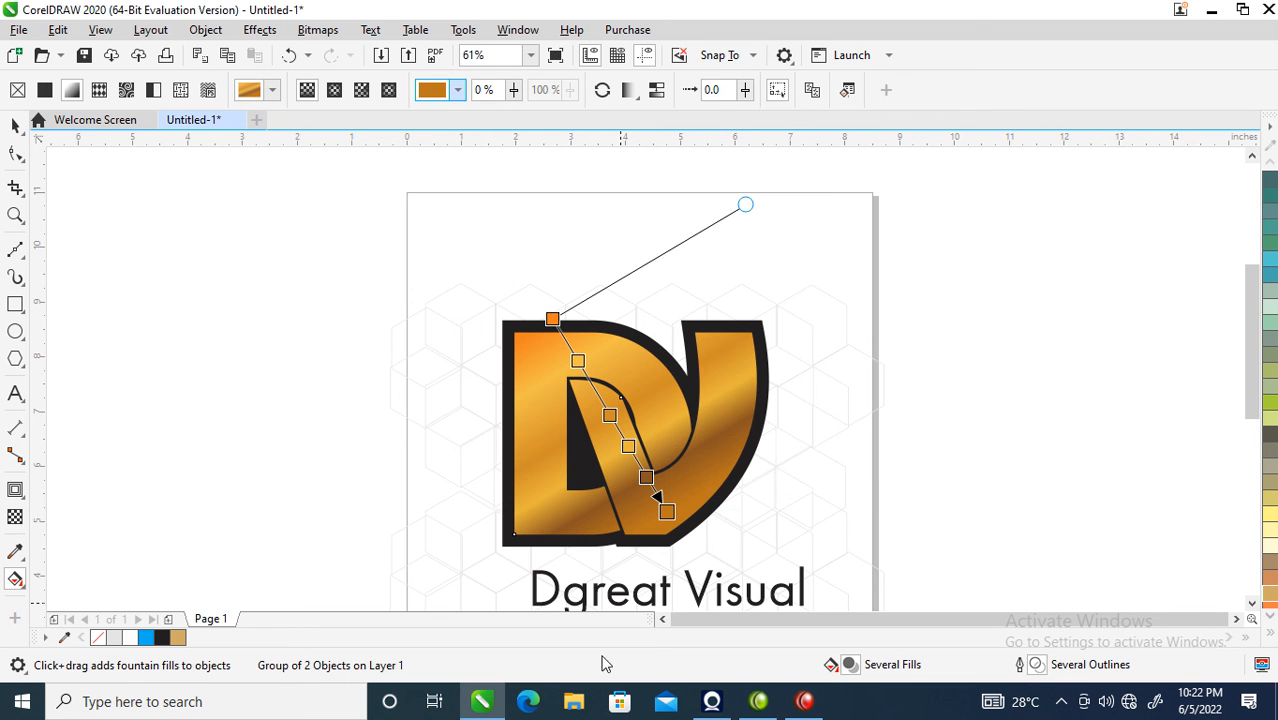
Step: Refine the gradient's spread: shift the three inner nodes toward the start, the brown one to 74%, and extend the end below the V's base
drag(628, 445, 619, 430)
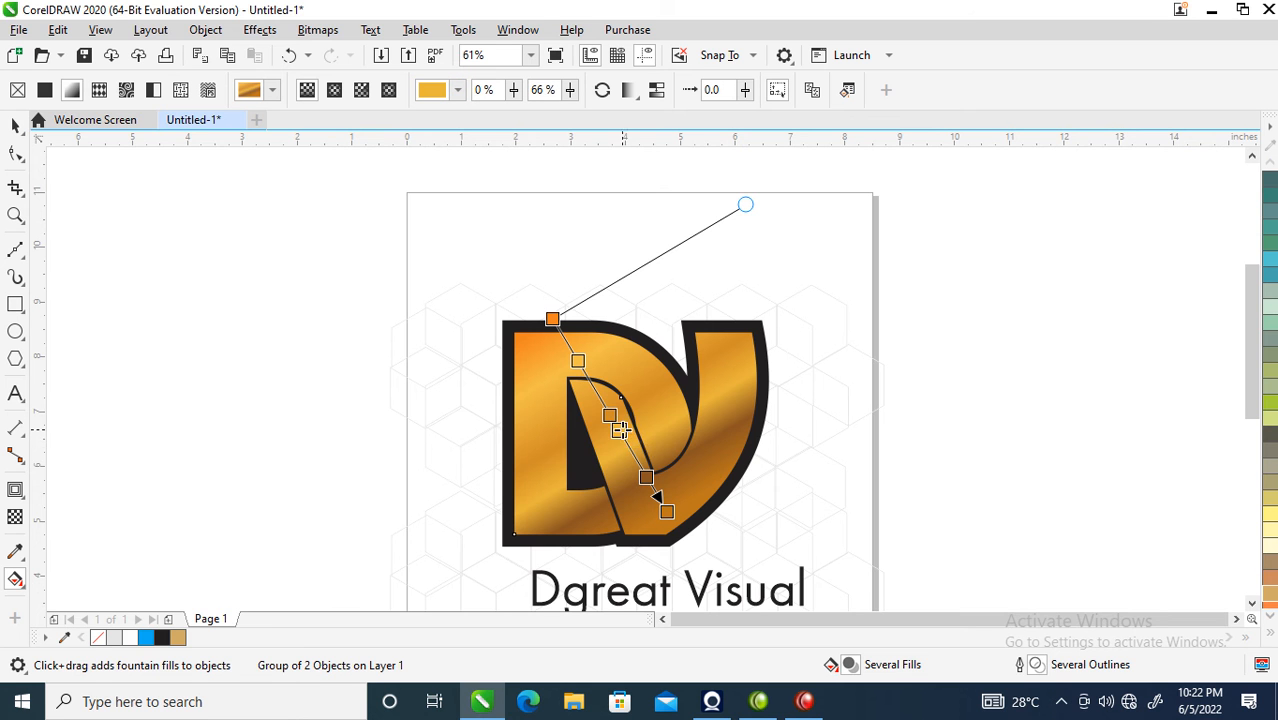
drag(645, 477, 635, 460)
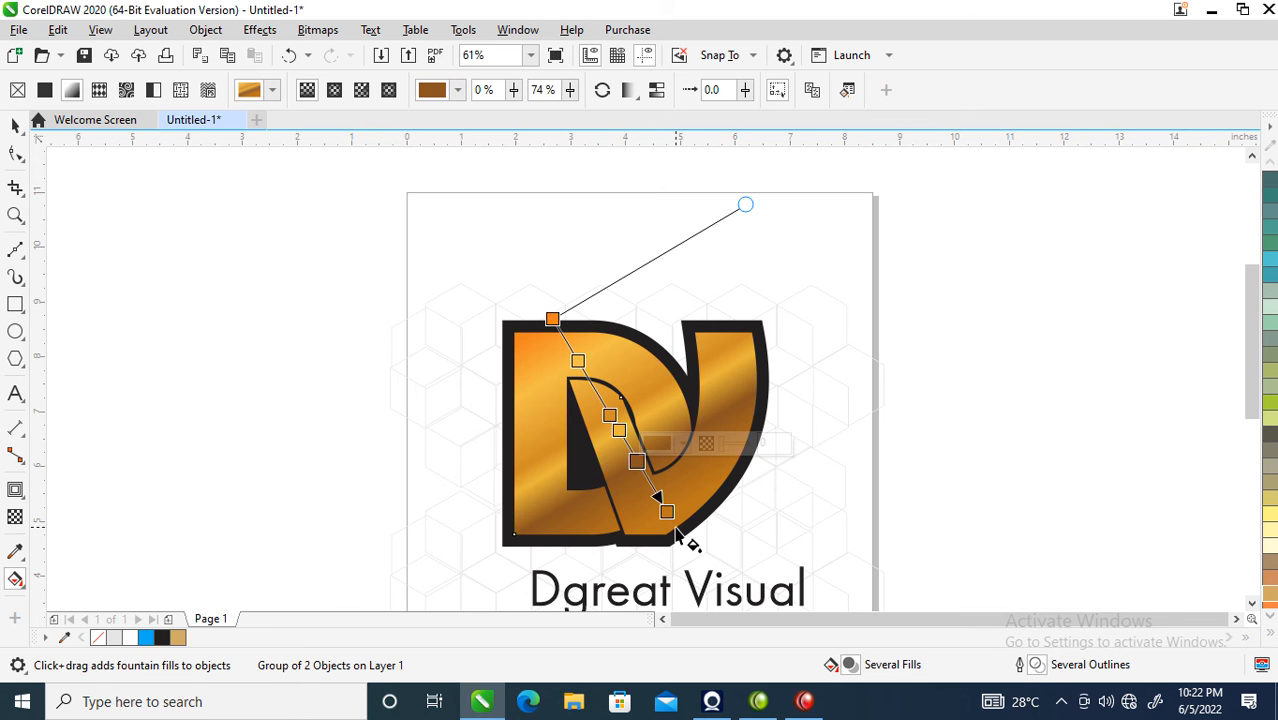
drag(668, 513, 679, 550)
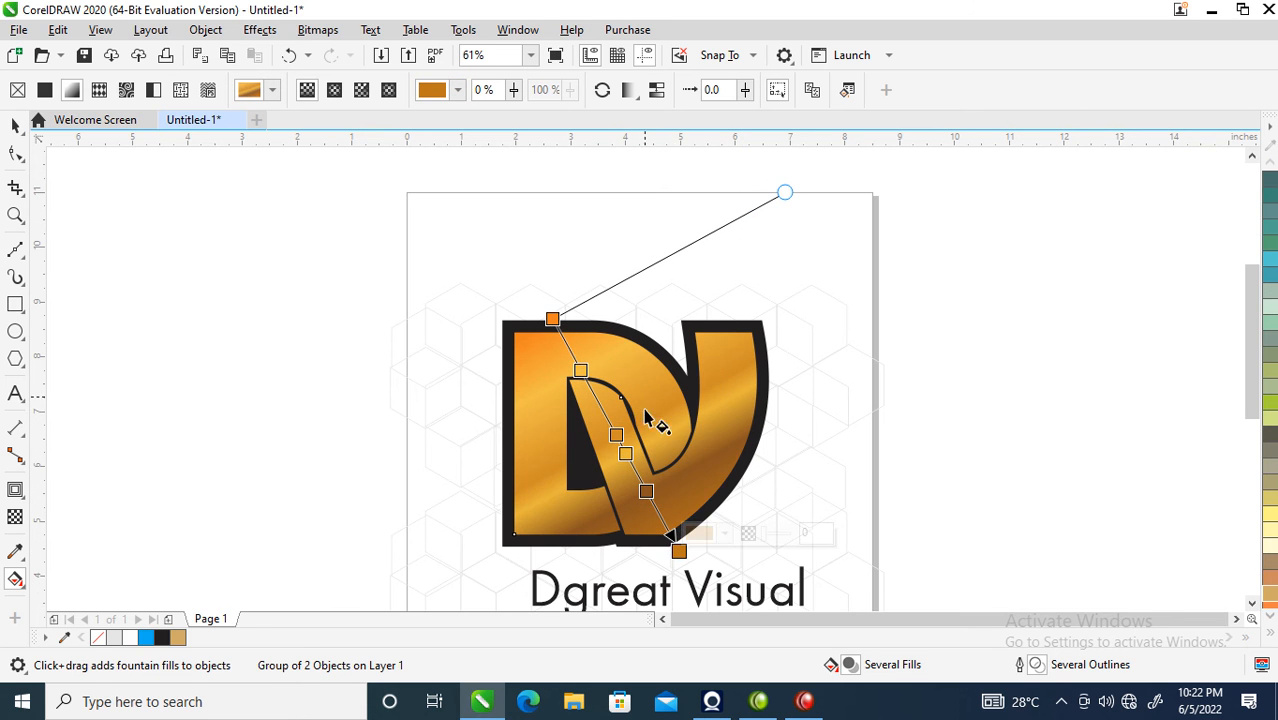
drag(552, 318, 562, 335)
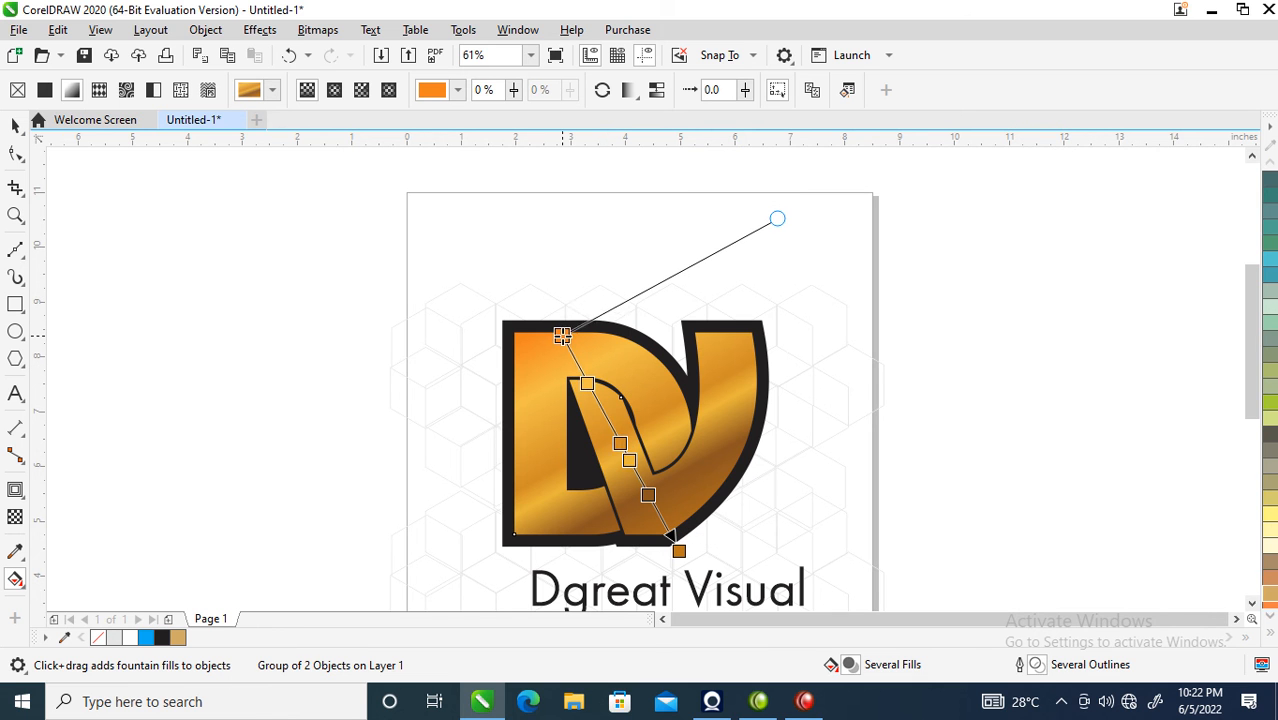
double_click(608, 421)
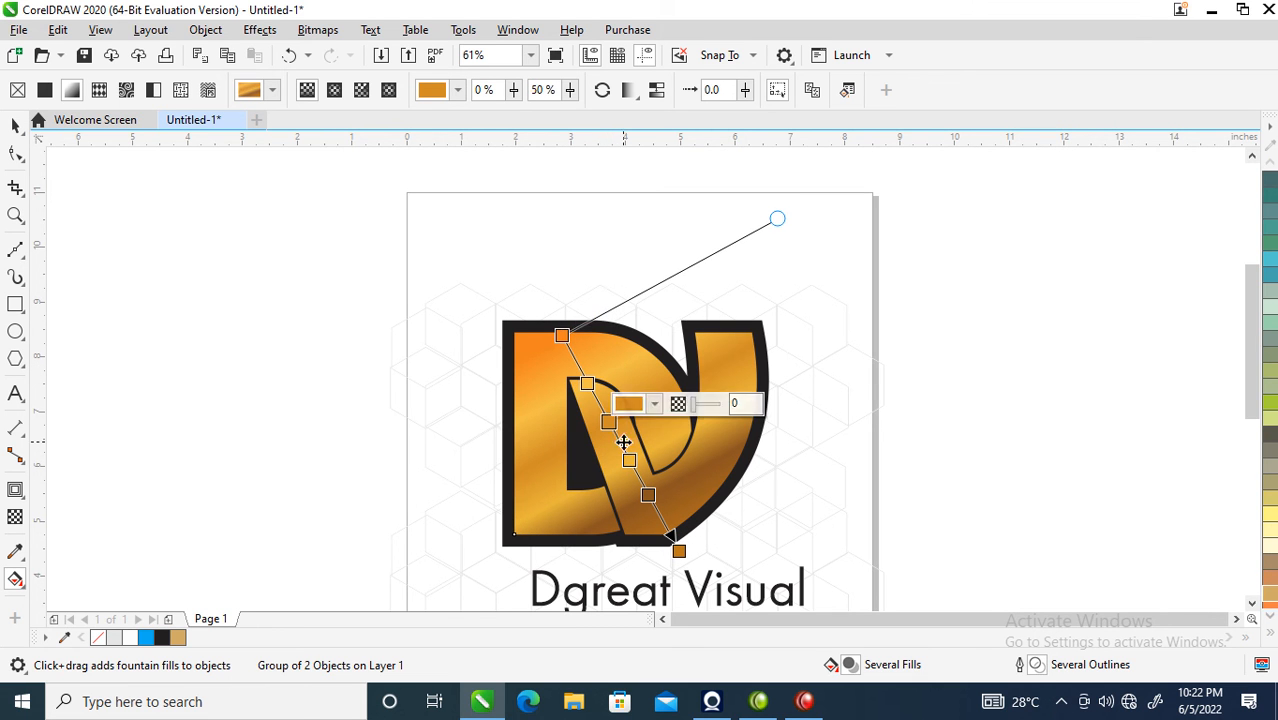
key(space)
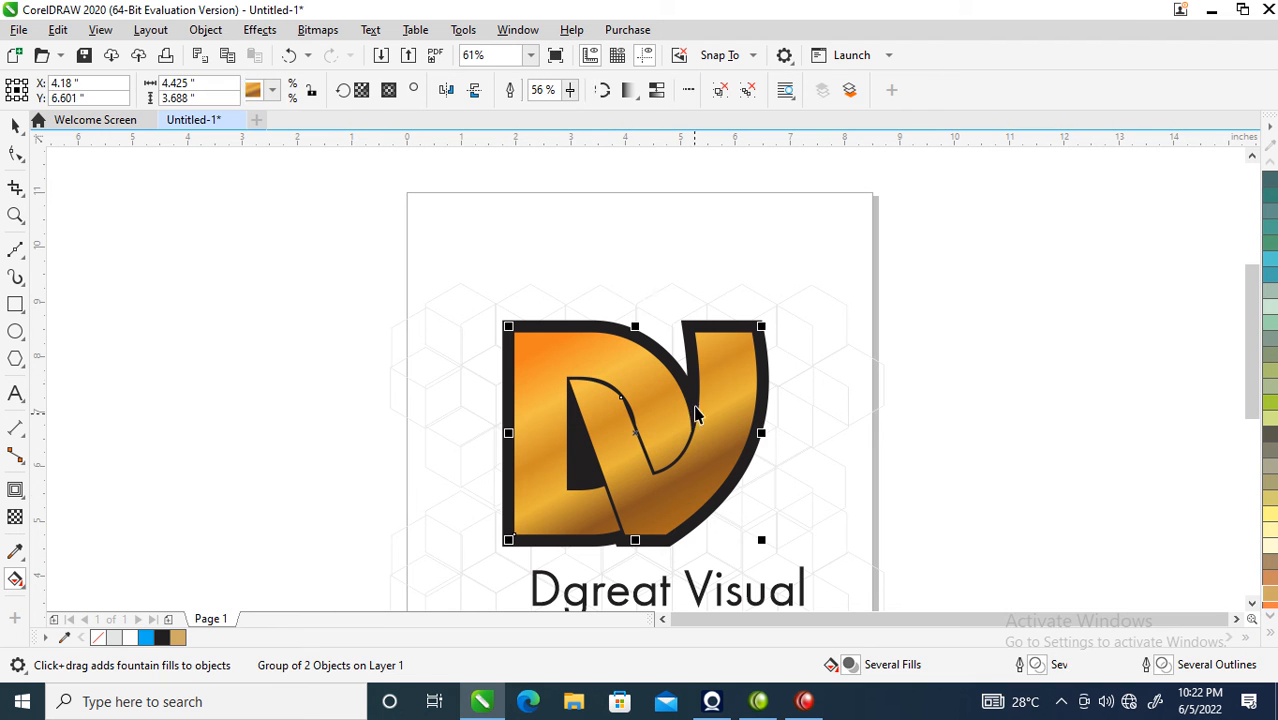
Step: Copy the DV group above the original and convert the copy to a 300 dpi CMYK bitmap with a transparent background
drag(720, 436, 802, 309)
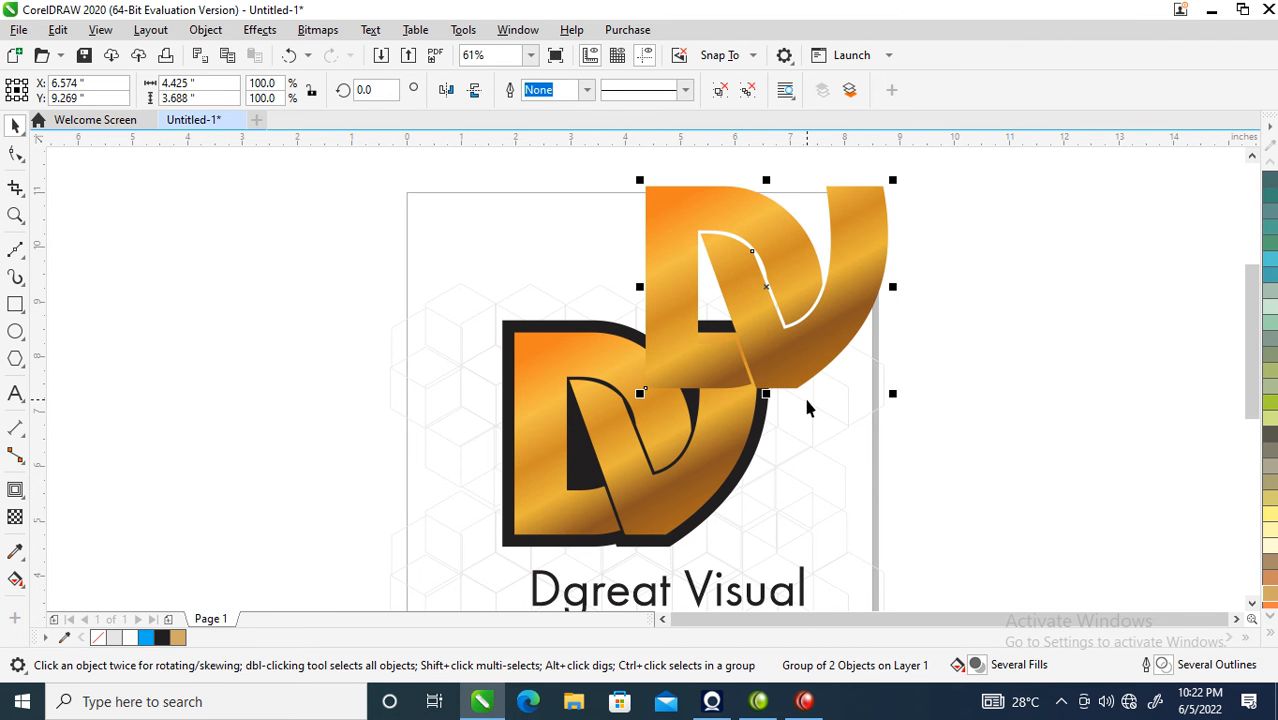
key(alt+b)
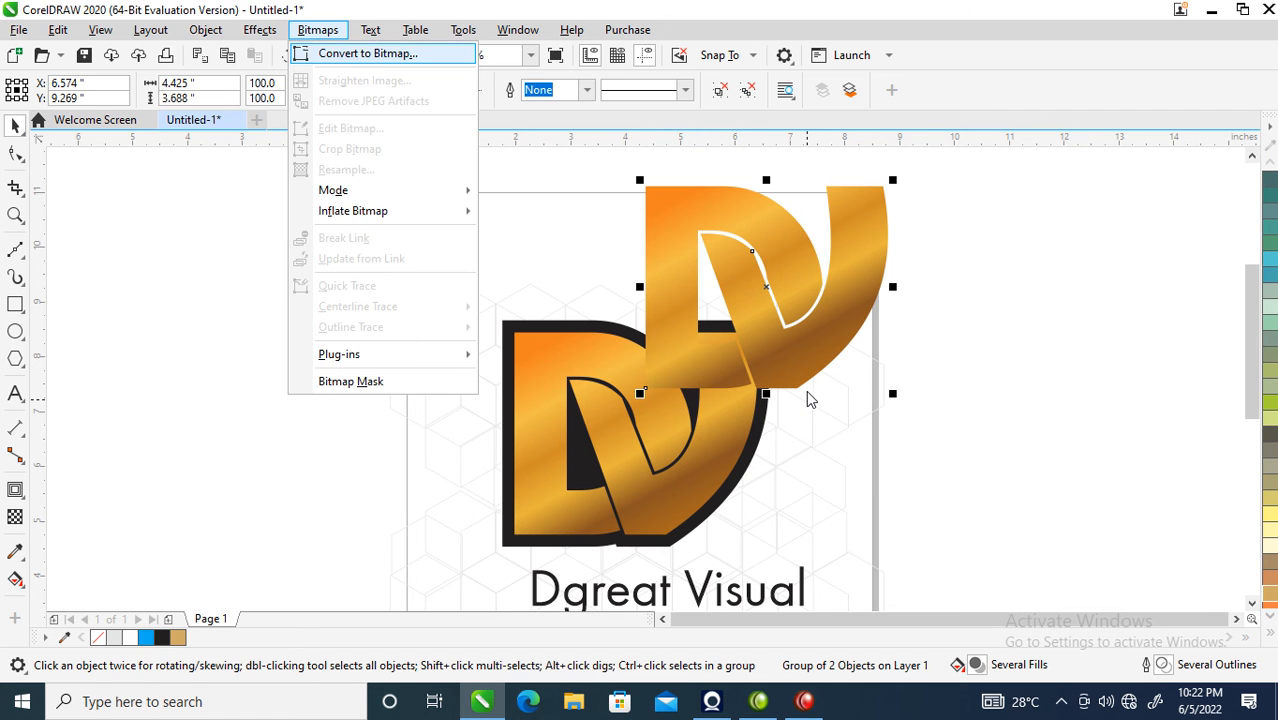
key(Return)
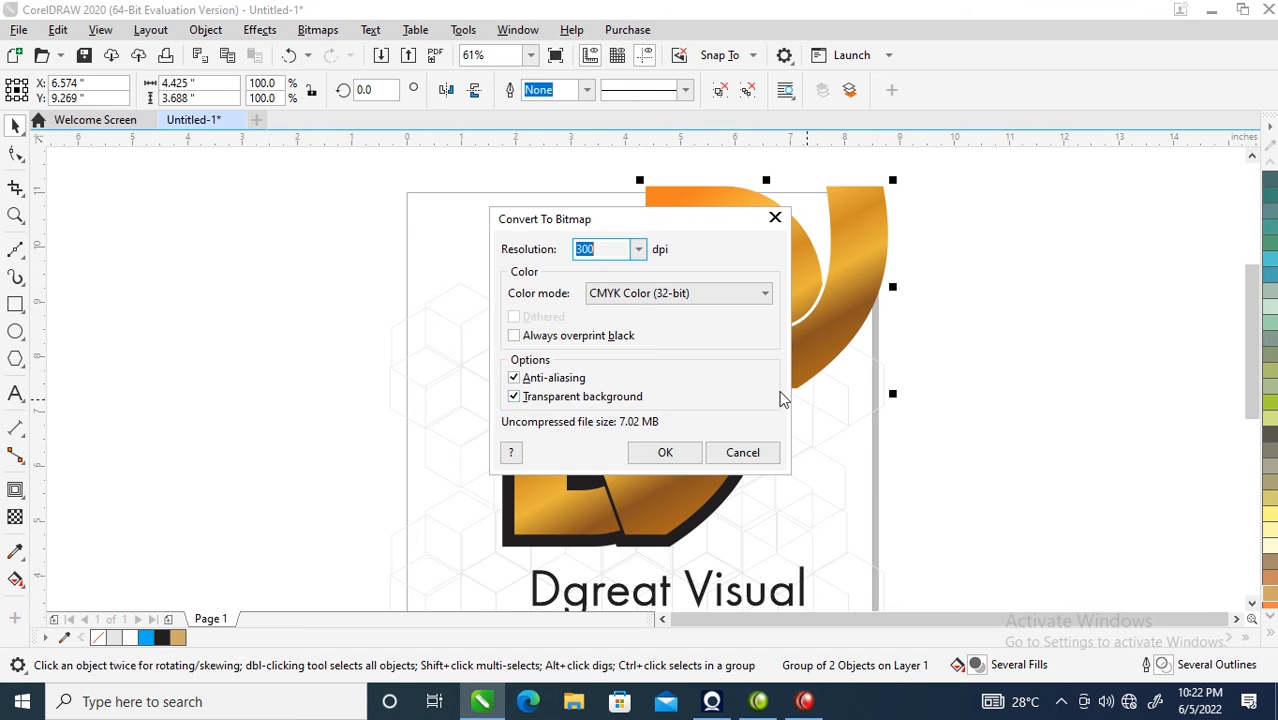
click(679, 459)
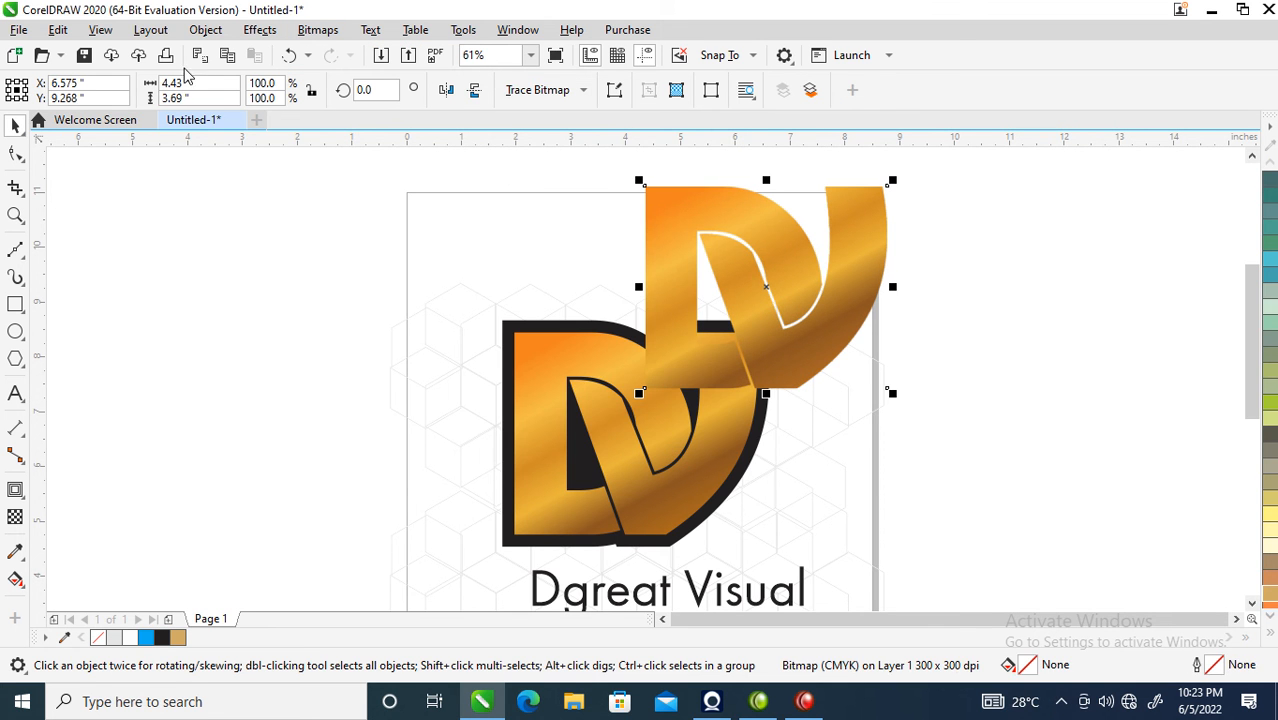
Step: Brighten the monogram bitmap with a CMYK Tone Curve, placing inner points at X113 Y100 and X143 Y143
click(205, 29)
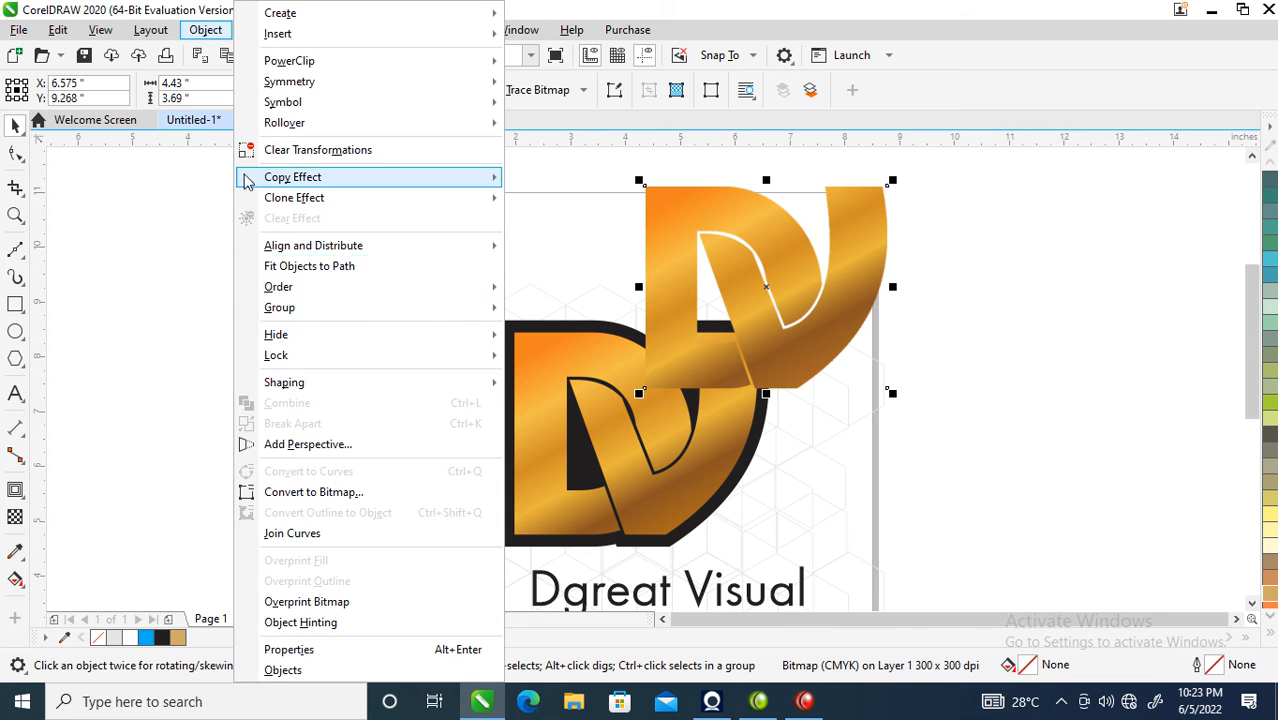
click(206, 31)
click(262, 31)
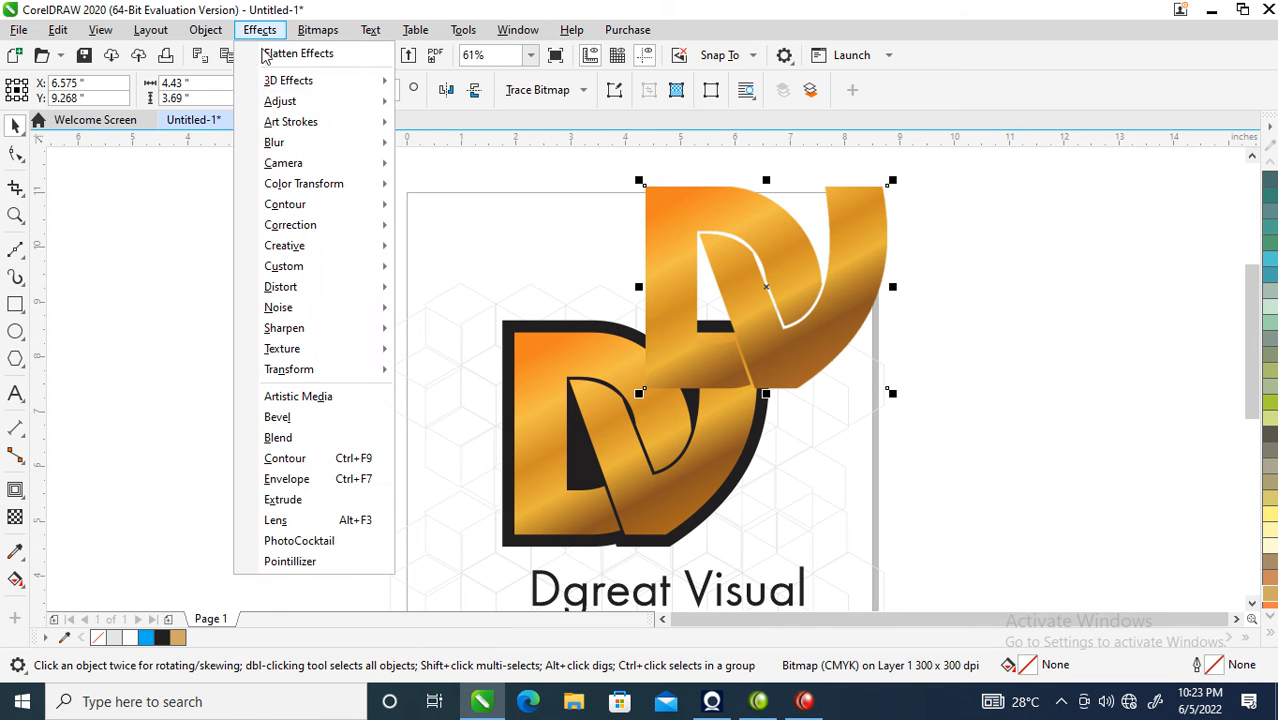
mouse_move(291, 108)
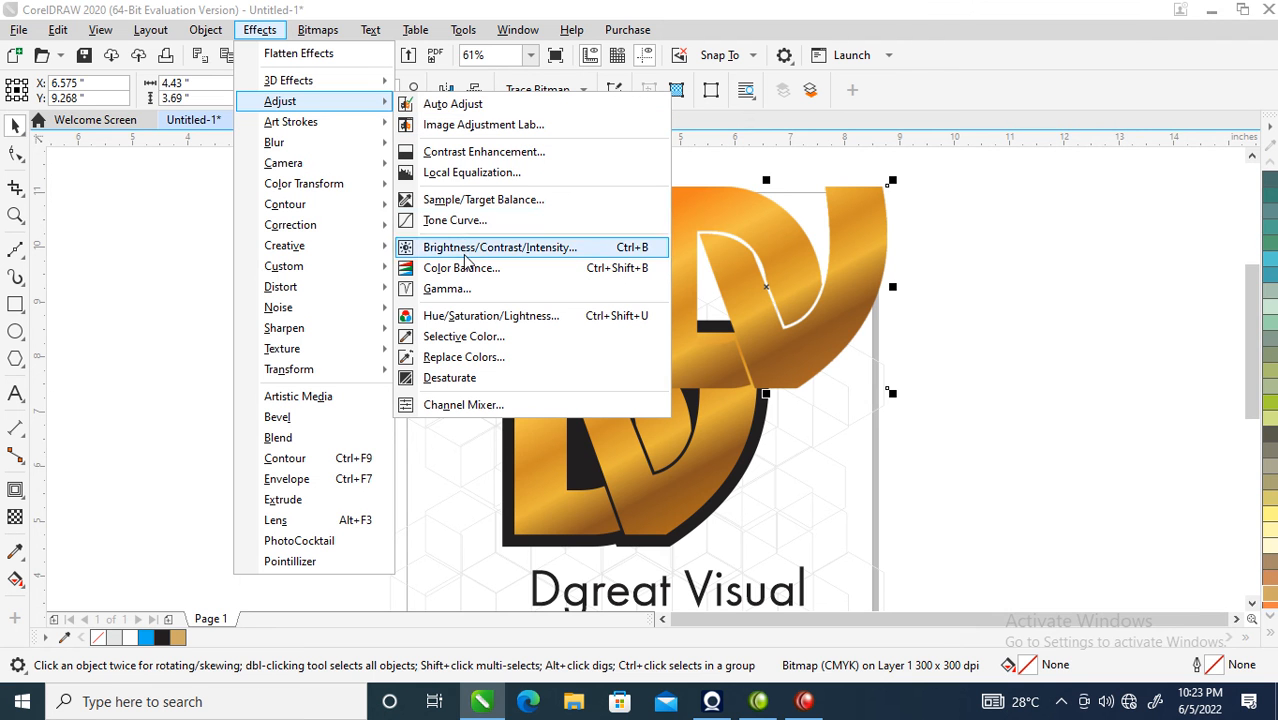
click(466, 224)
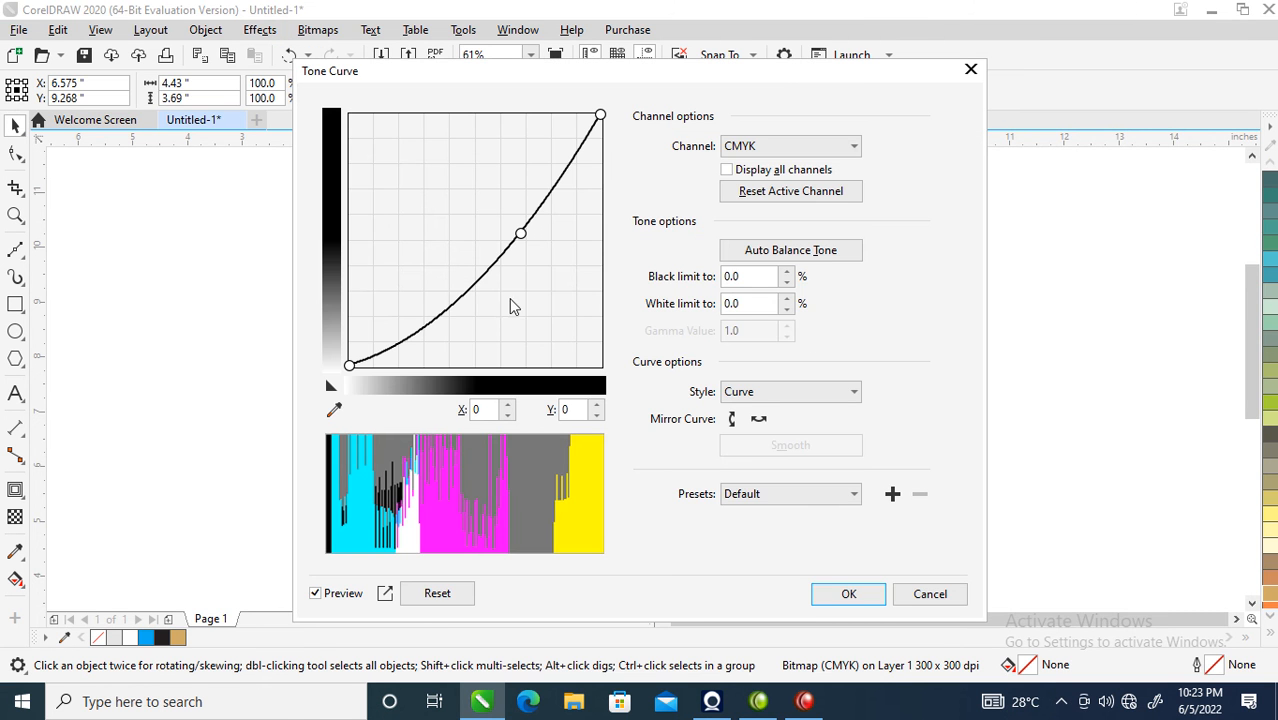
drag(443, 77, 935, 16)
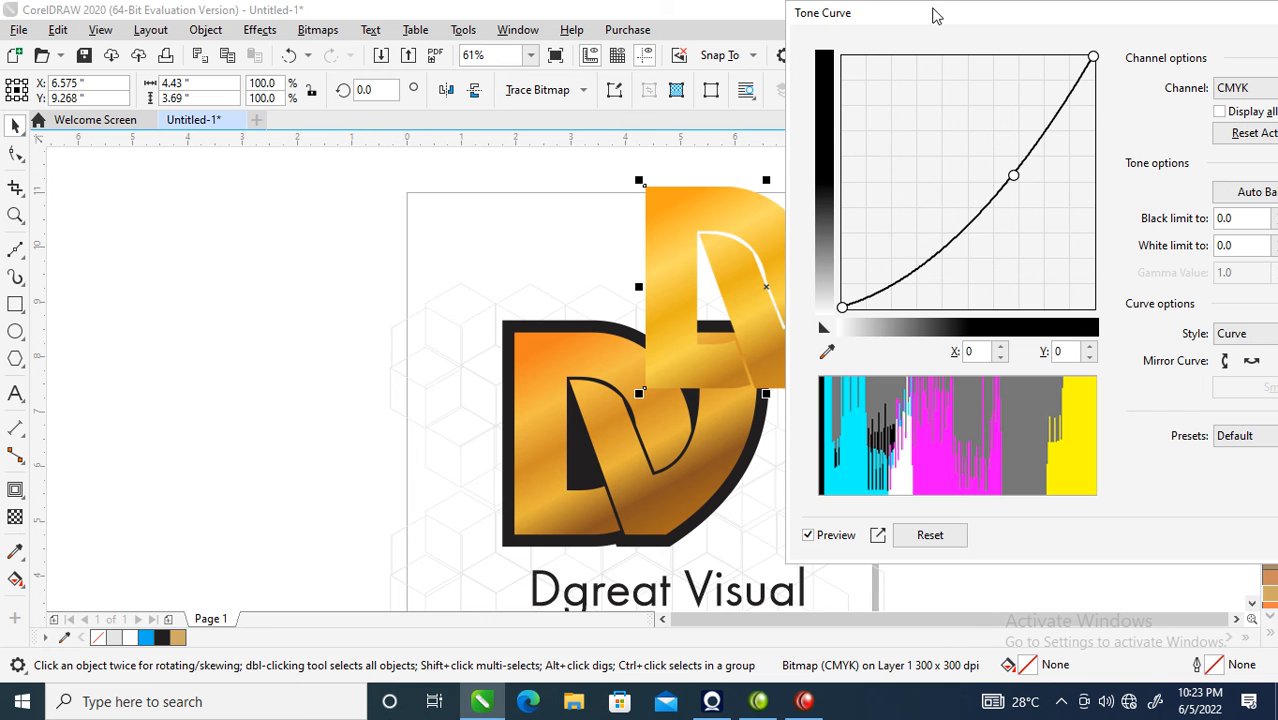
drag(1014, 177, 984, 156)
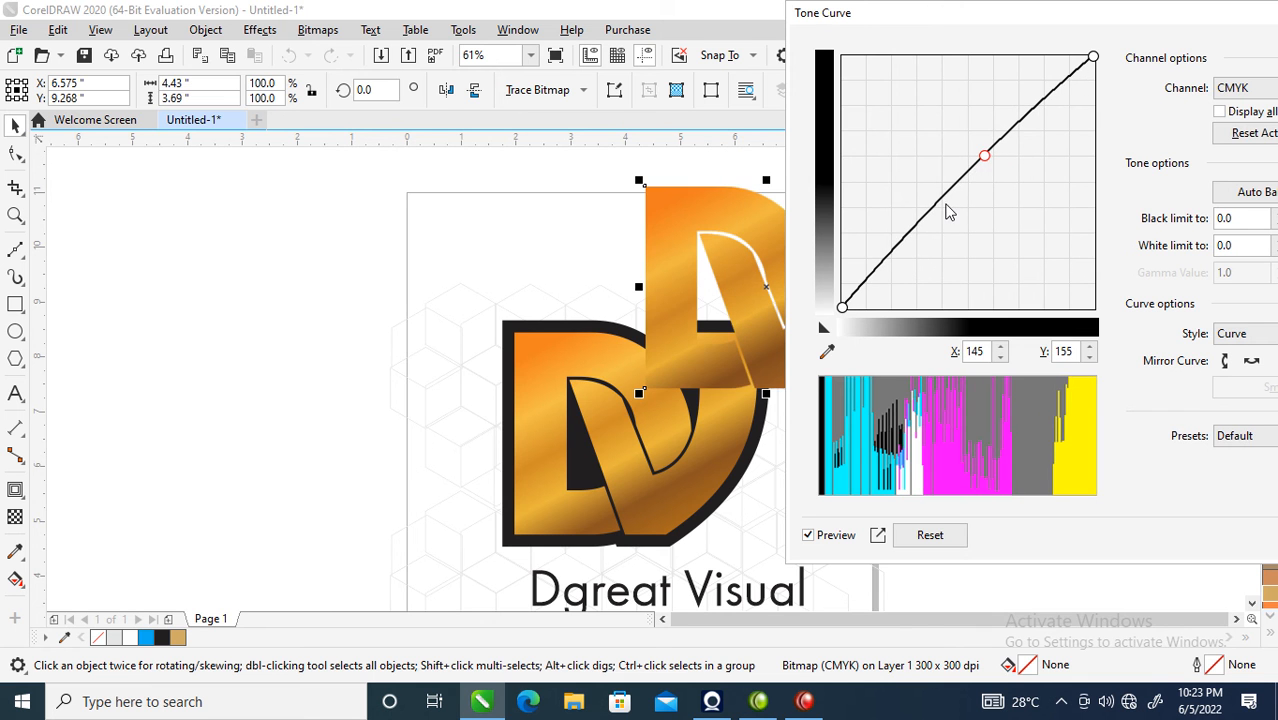
drag(945, 202, 955, 216)
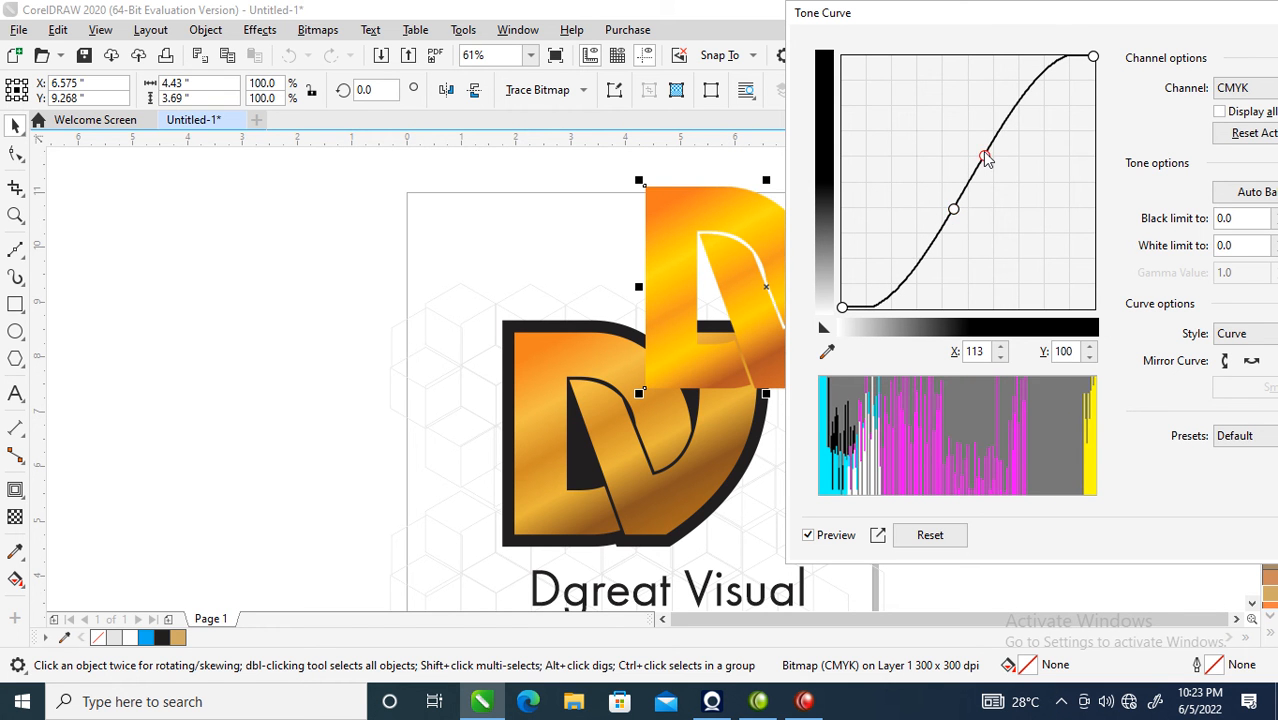
drag(987, 160, 984, 166)
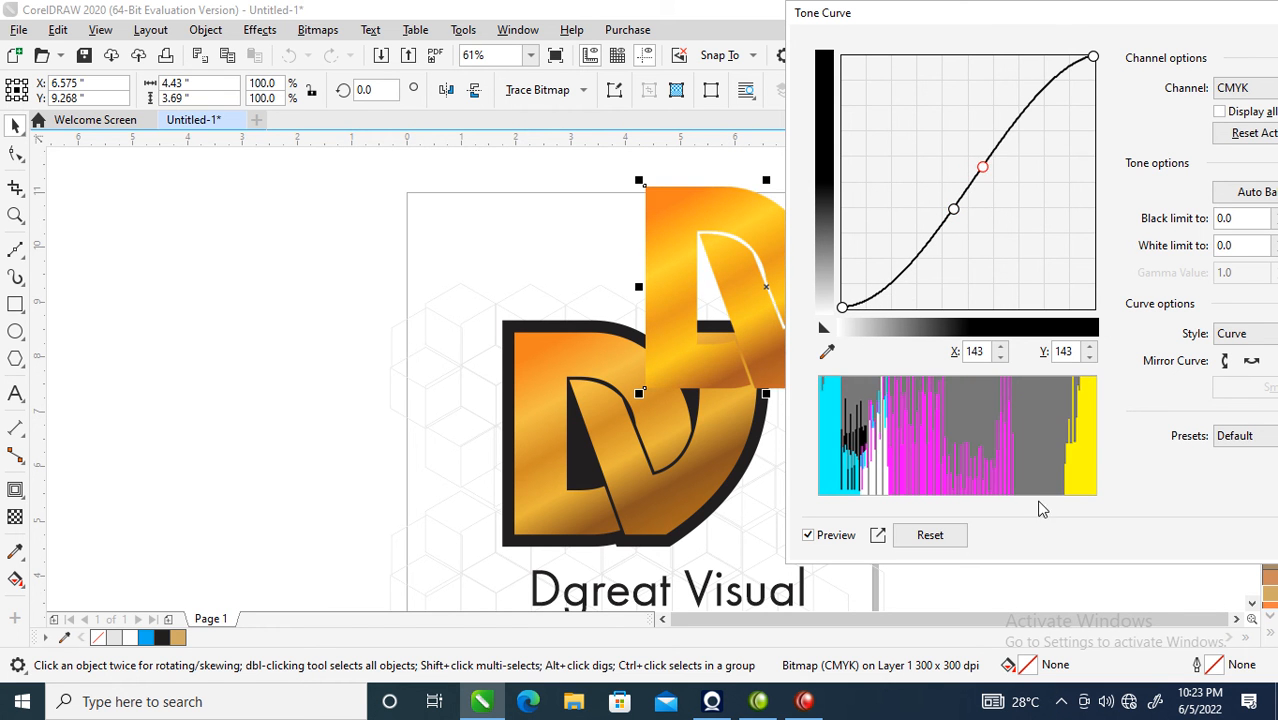
key(Return)
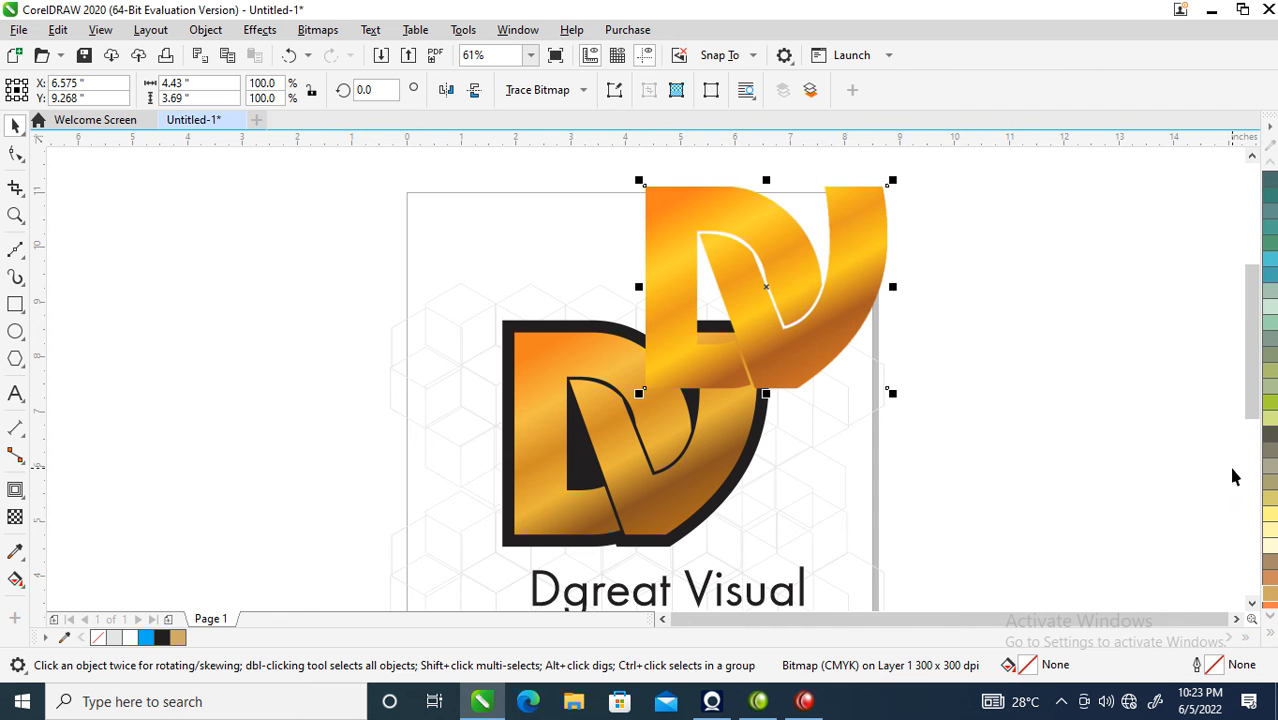
Step: PowerClip the toned bitmap inside the original DV monogram and align it over the letters
drag(835, 267, 601, 367)
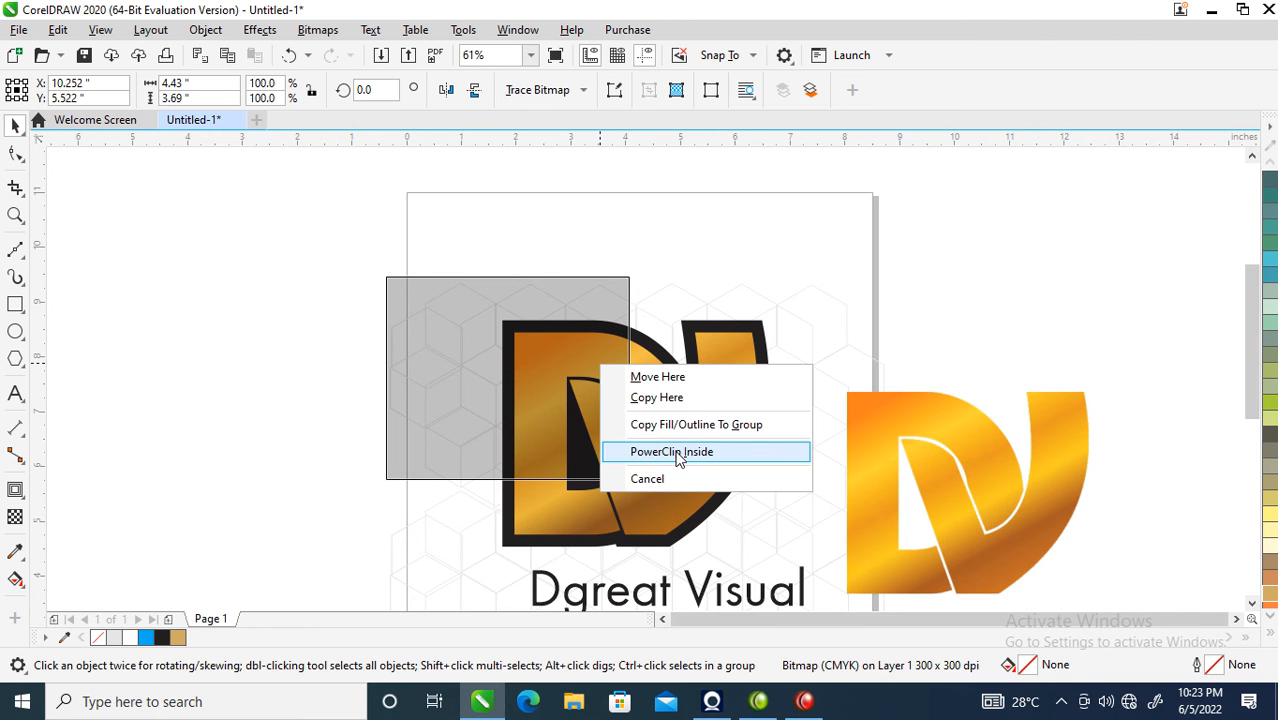
click(672, 452)
drag(596, 356, 723, 408)
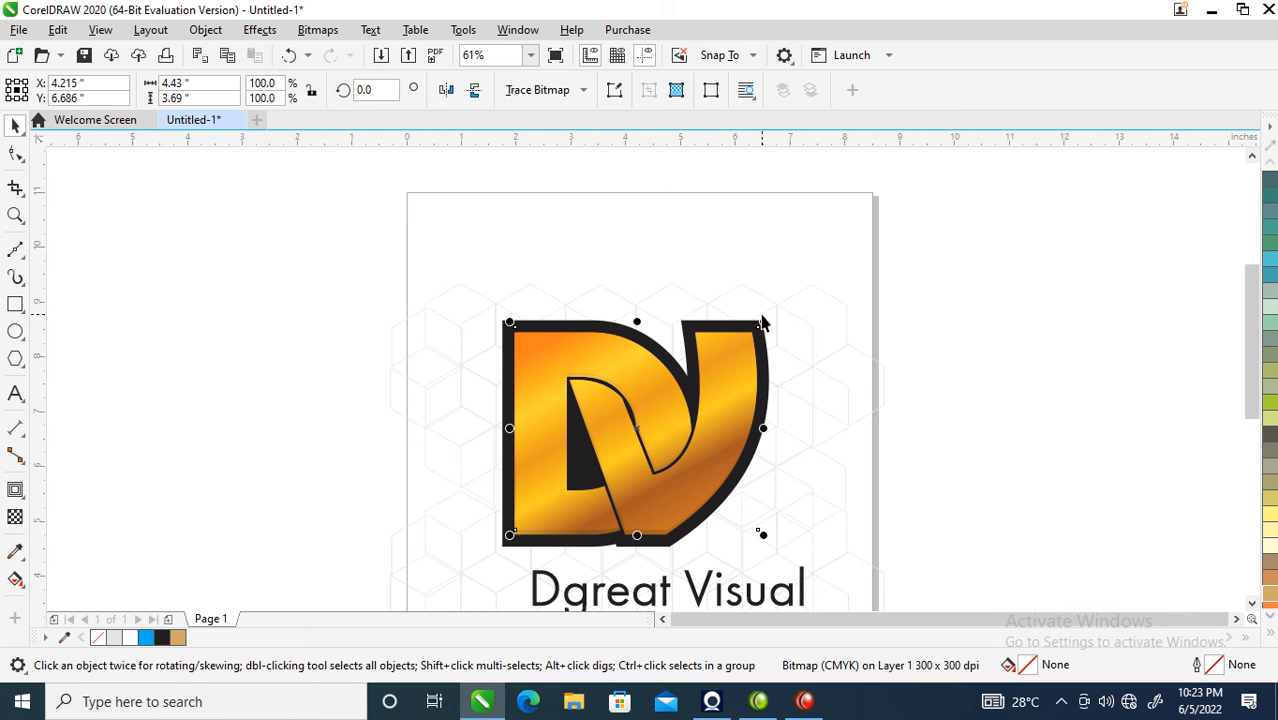
Step: Try to enlarge the clipped bitmap to 109.7% from its centre
drag(763, 323, 776, 314)
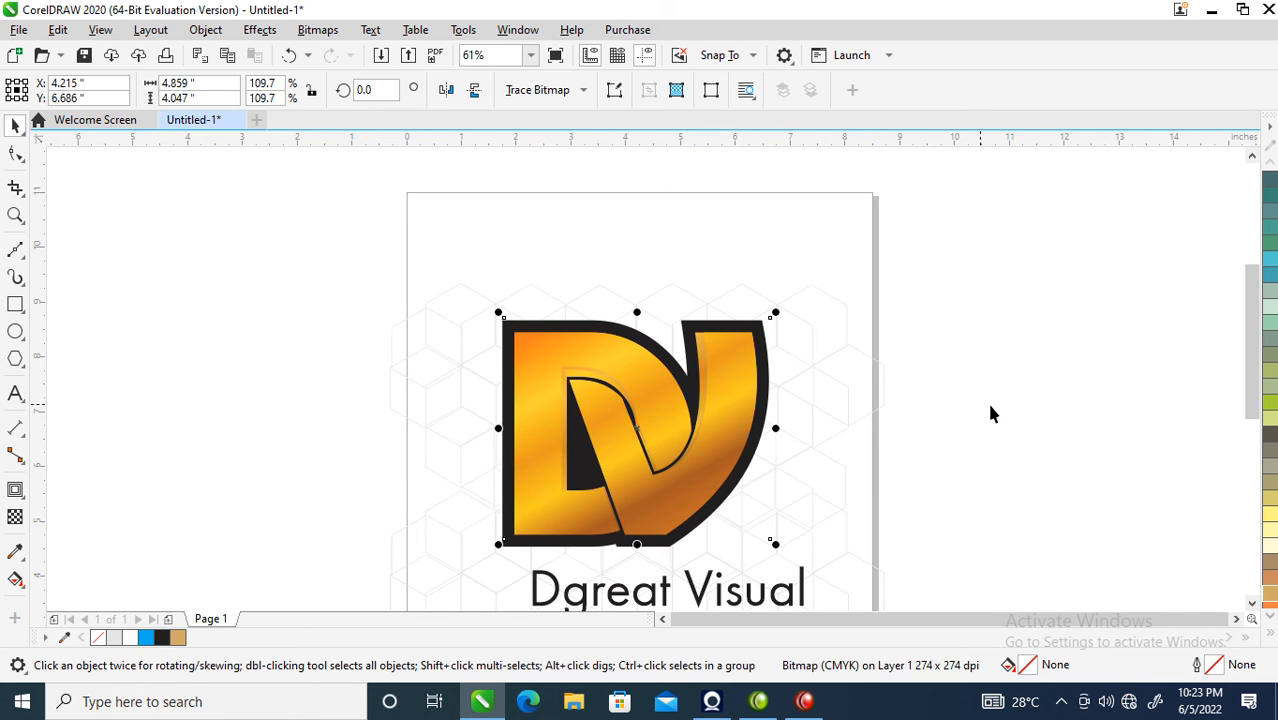
click(797, 391)
click(727, 400)
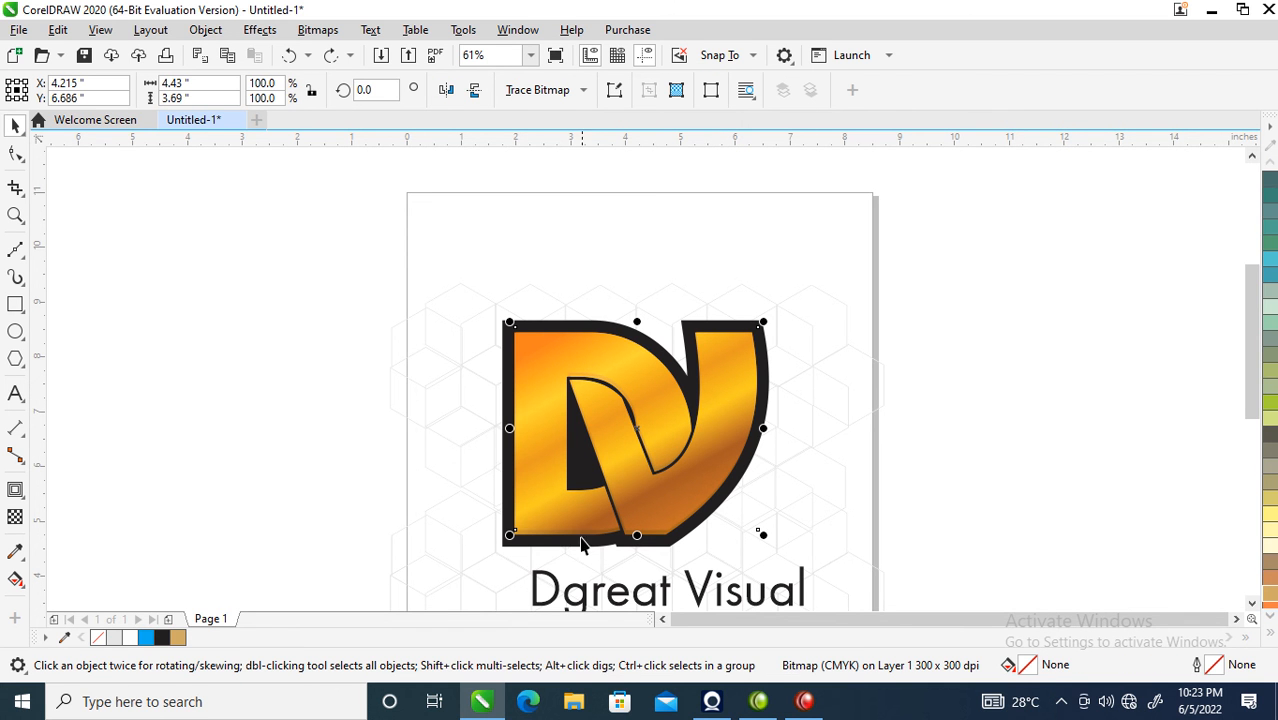
Step: Draw a circle above the D's top edge and shrink it to about 1.55 inches in diameter
click(986, 387)
scroll(877, 388, down, 2)
key(F2)
drag(630, 312, 1000, 494)
drag(348, 213, 822, 553)
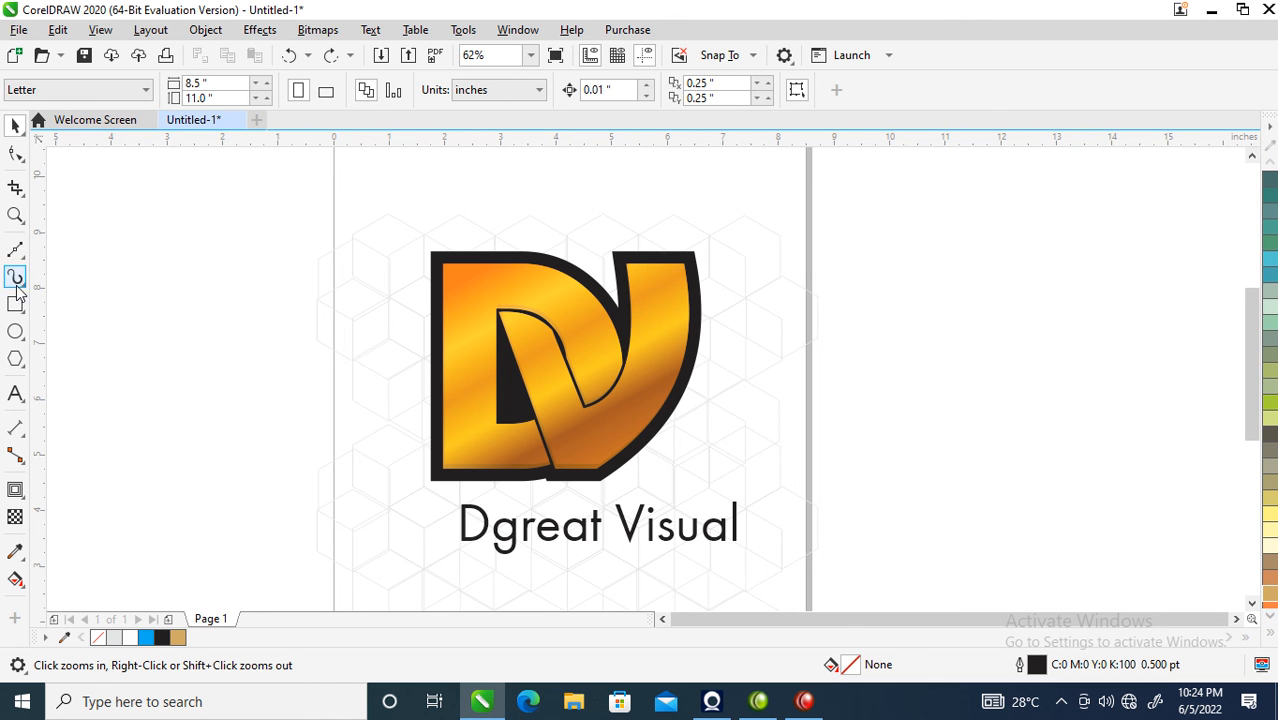
click(16, 332)
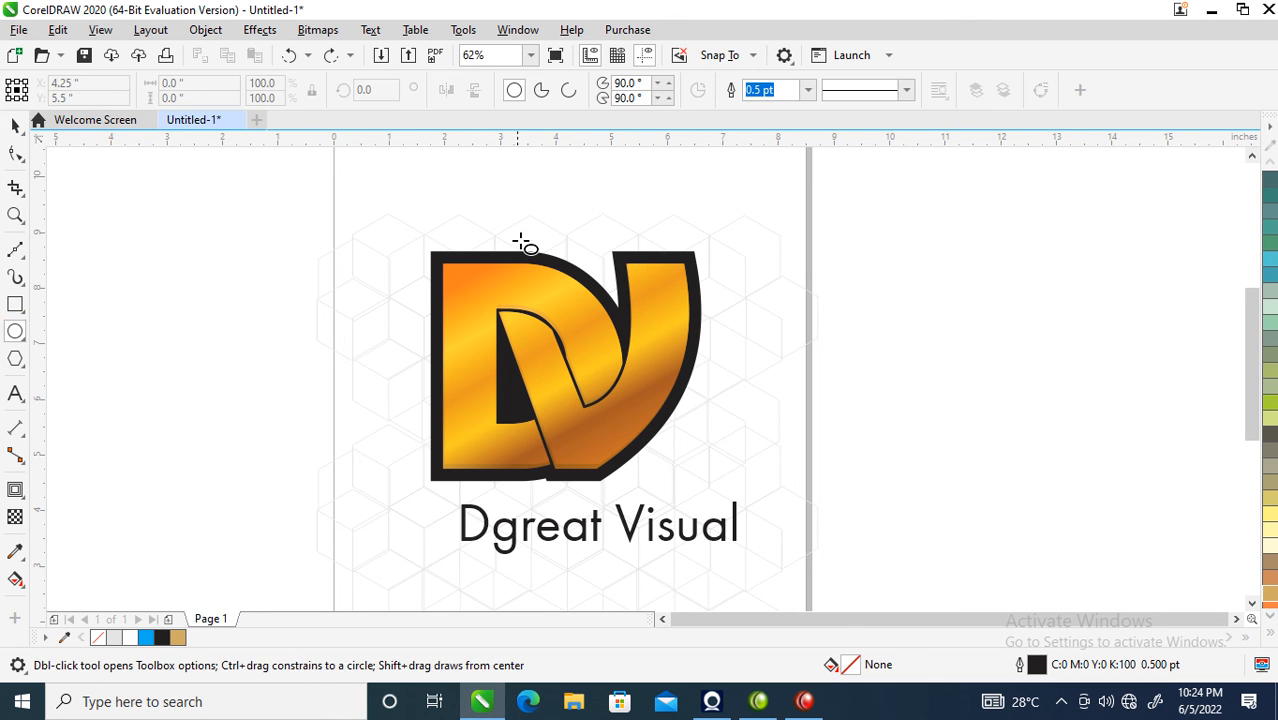
mouse_move(582, 205)
mouse_down()
mouse_move(713, 277)
mouse_move(530, 245)
mouse_move(582, 243)
mouse_move(565, 240)
mouse_move(572, 225)
mouse_up()
key(space)
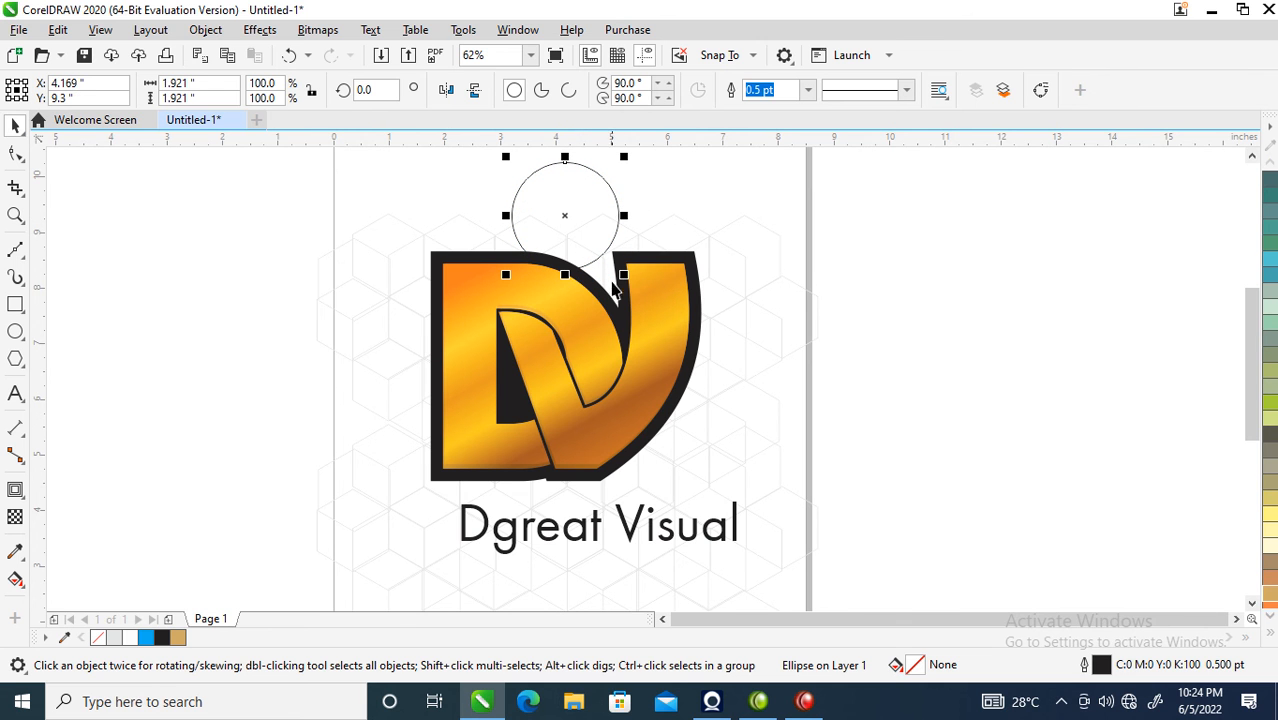
mouse_move(628, 156)
mouse_down()
mouse_move(627, 171)
mouse_move(636, 163)
mouse_up()
drag(585, 203, 584, 208)
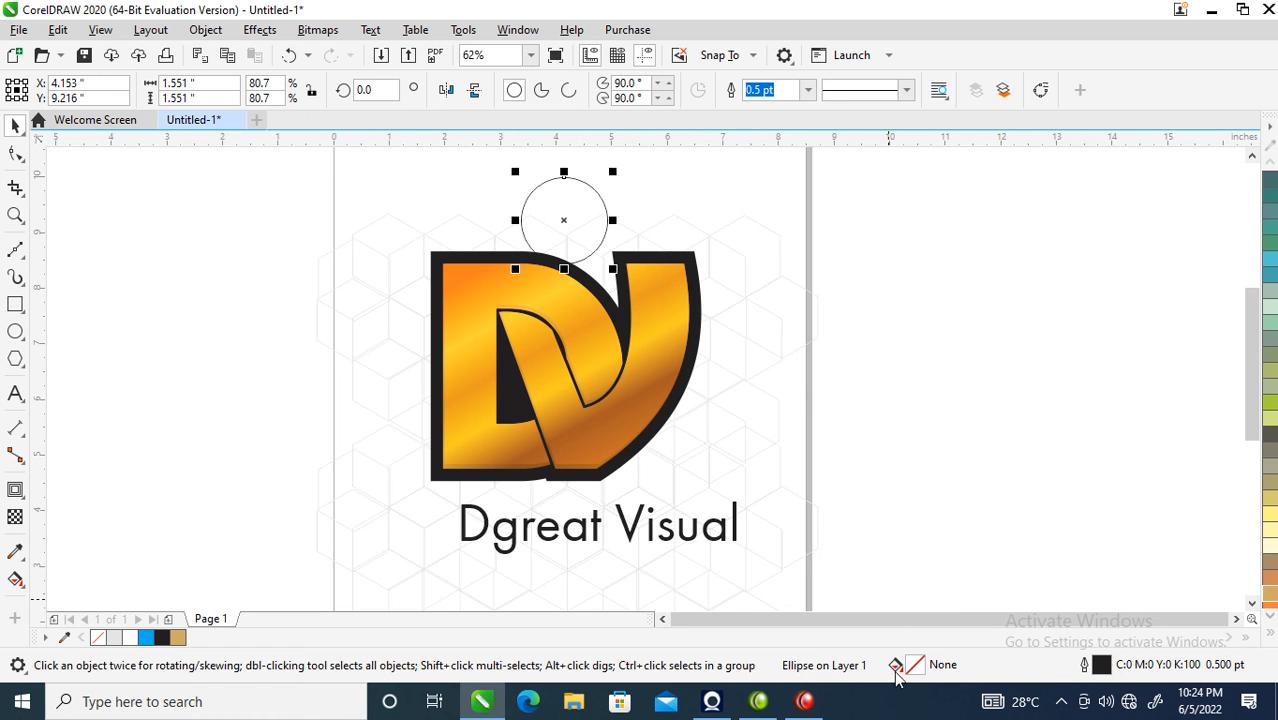
Step: Fill the circle black, K100, and lower it so it overlaps the top edge of the D
click(1268, 640)
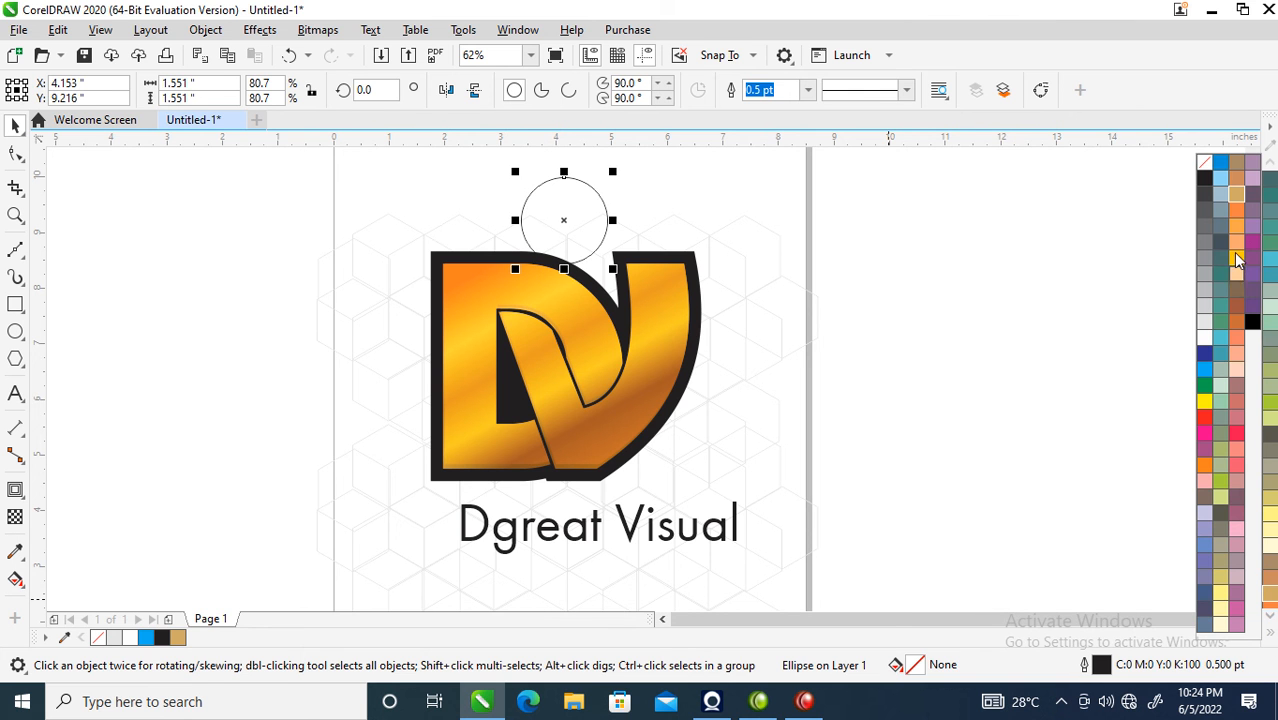
click(1205, 184)
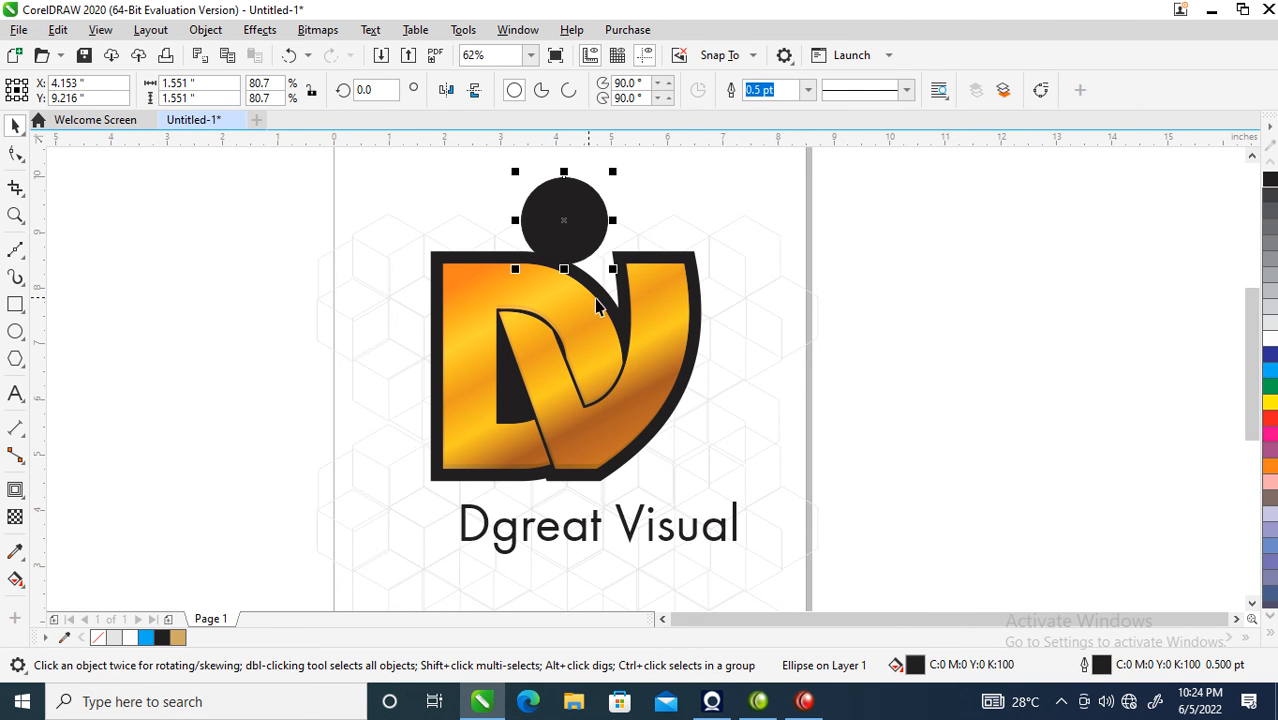
scroll(588, 318, down, 2)
key(F2)
drag(448, 223, 762, 386)
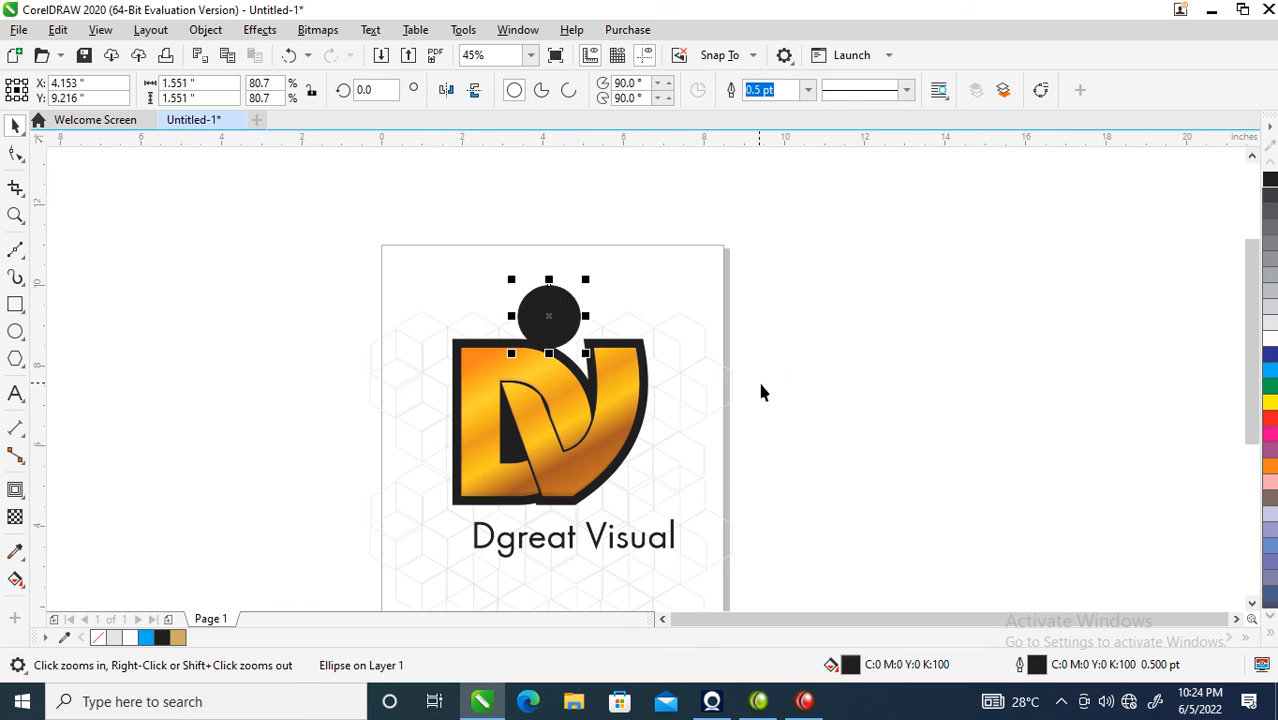
drag(534, 287, 534, 300)
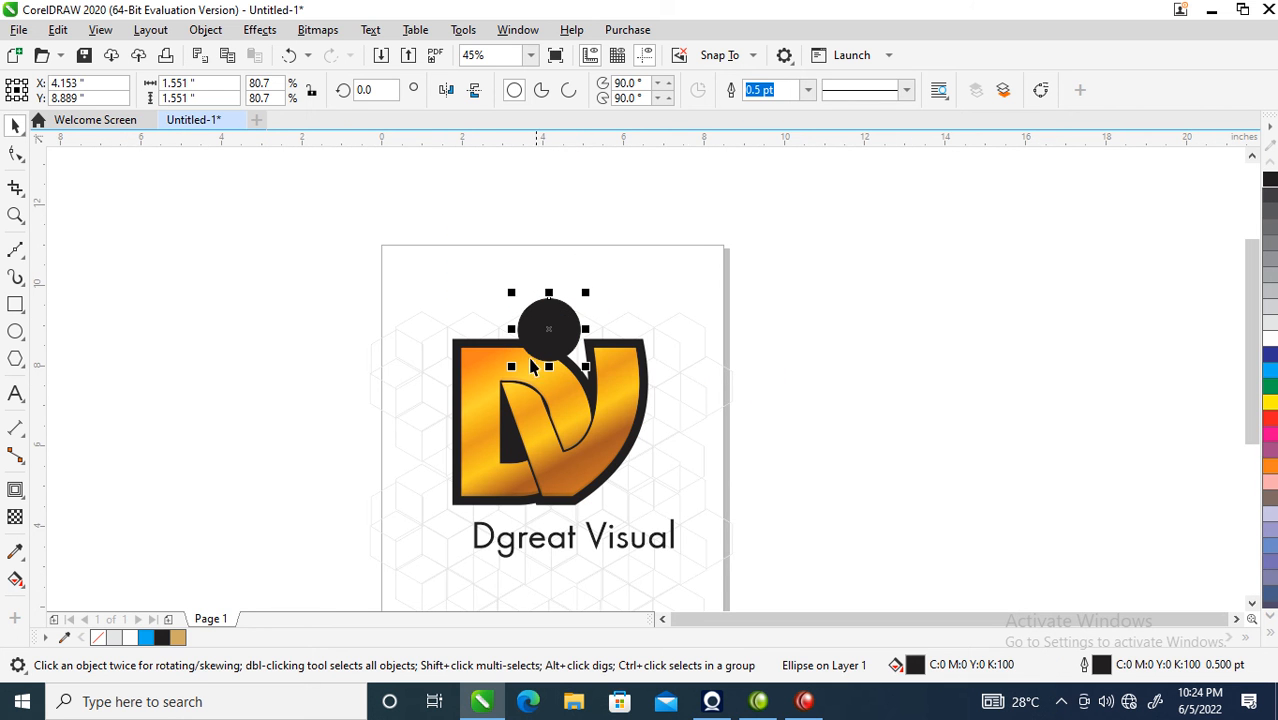
Step: Draw a rectangle about 1.19 by 0.68 inches above the circle, straddling the page's top edge
key(z)
drag(405, 190, 717, 394)
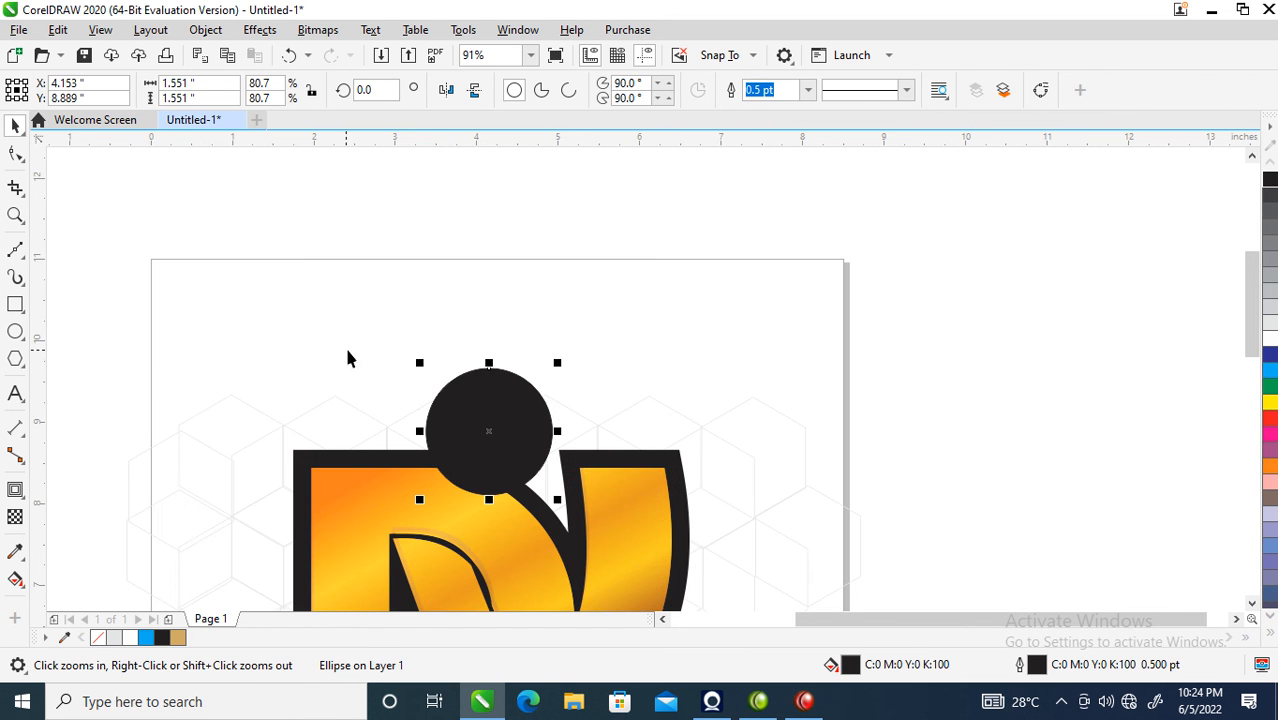
click(15, 304)
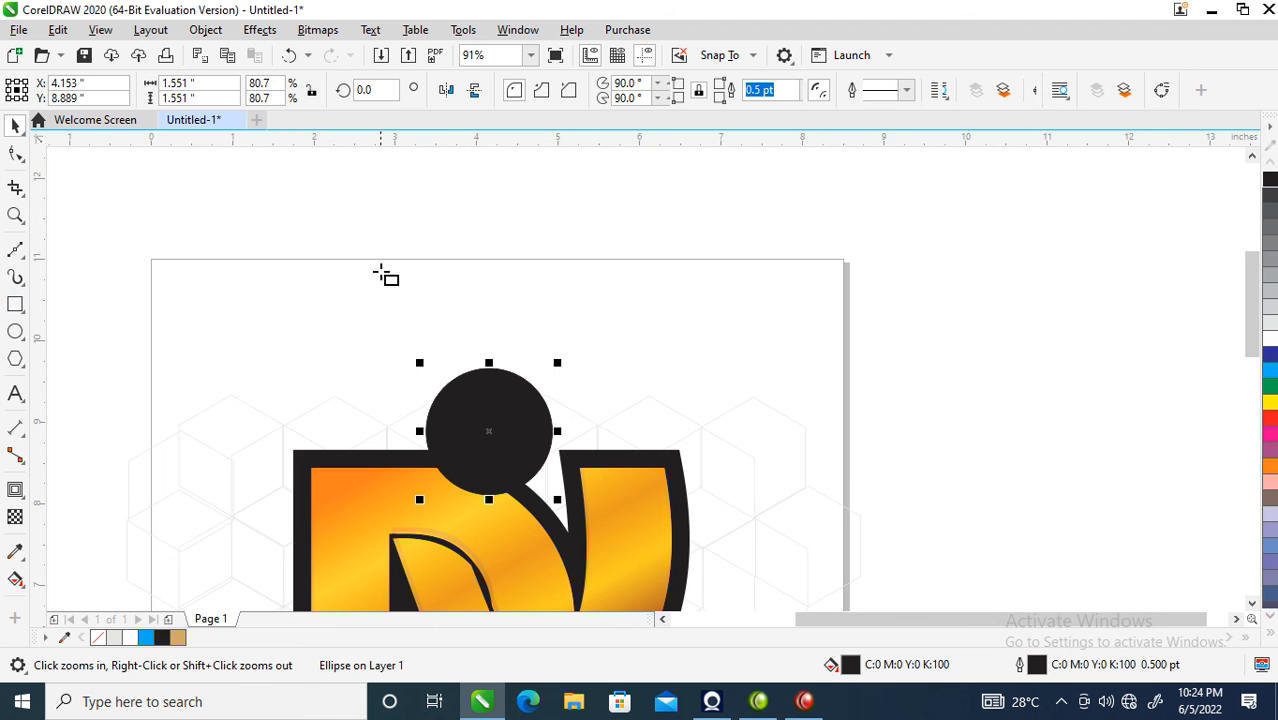
mouse_move(429, 215)
mouse_down()
mouse_move(556, 282)
mouse_move(526, 271)
mouse_up()
key(space)
key(z)
drag(337, 180, 532, 280)
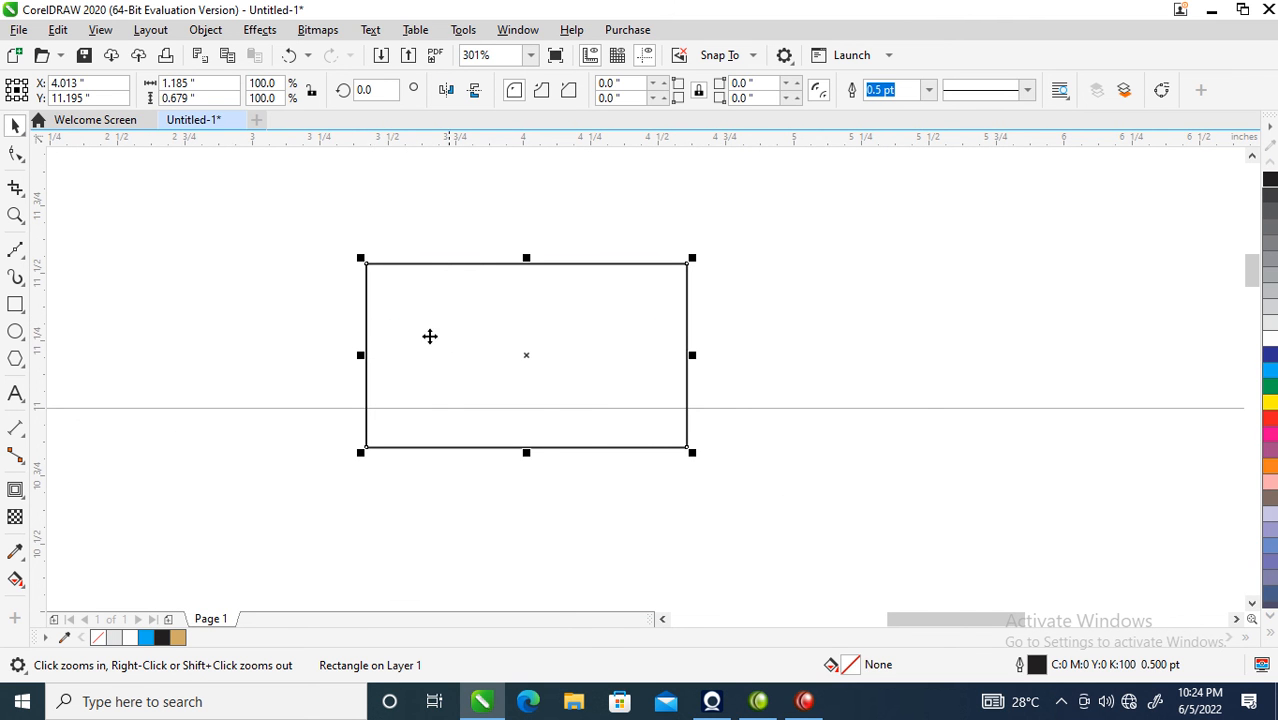
Step: Convert the rectangle to curves and narrow it to about 0.8 inches wide from its right side
right_click(517, 302)
click(584, 167)
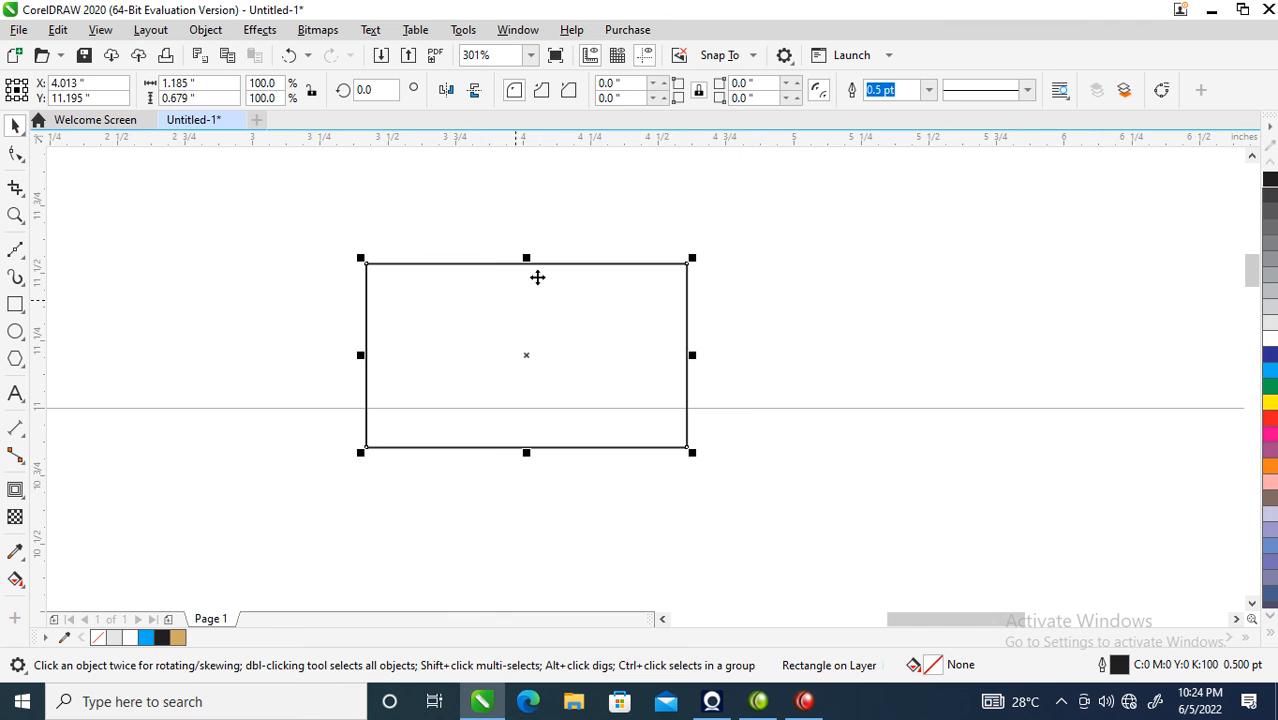
click(437, 266)
double_click(391, 266)
click(705, 350)
key(space)
drag(692, 354, 593, 354)
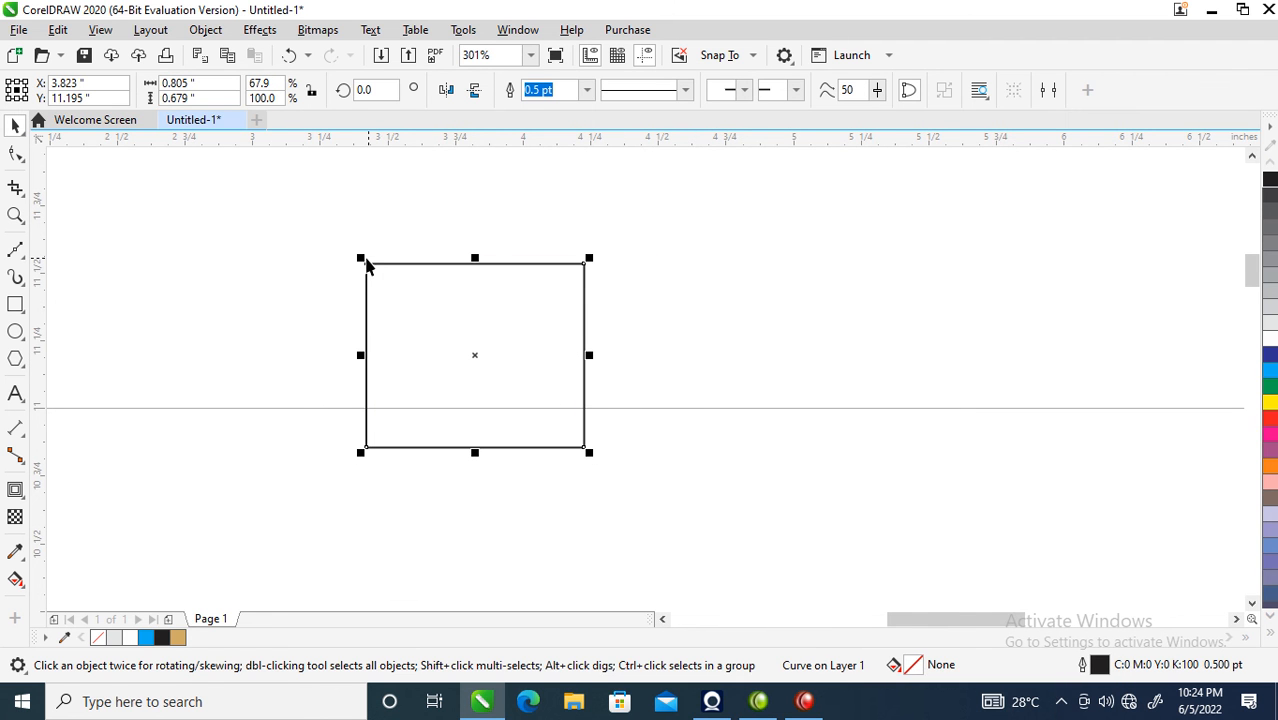
Step: Pull the shape's top-left corner node outward and add five roughly evenly spaced nodes along its top edge
double_click(366, 263)
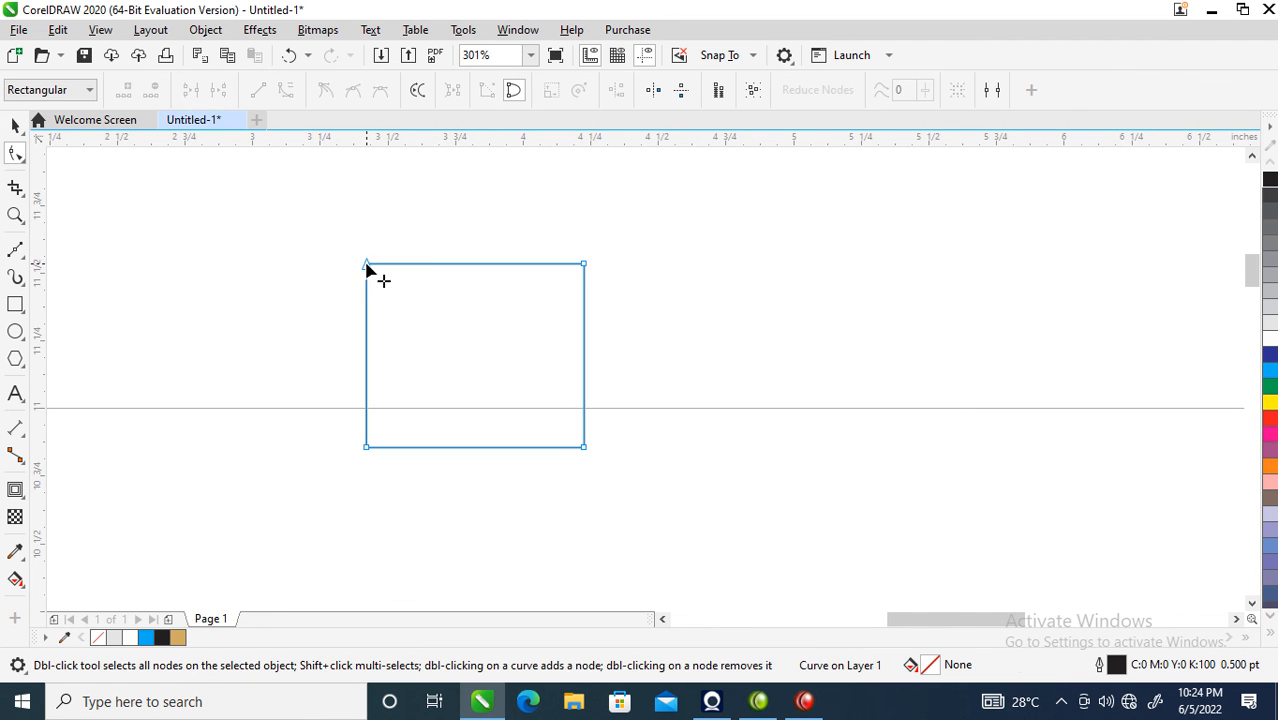
drag(366, 264, 244, 268)
double_click(310, 268)
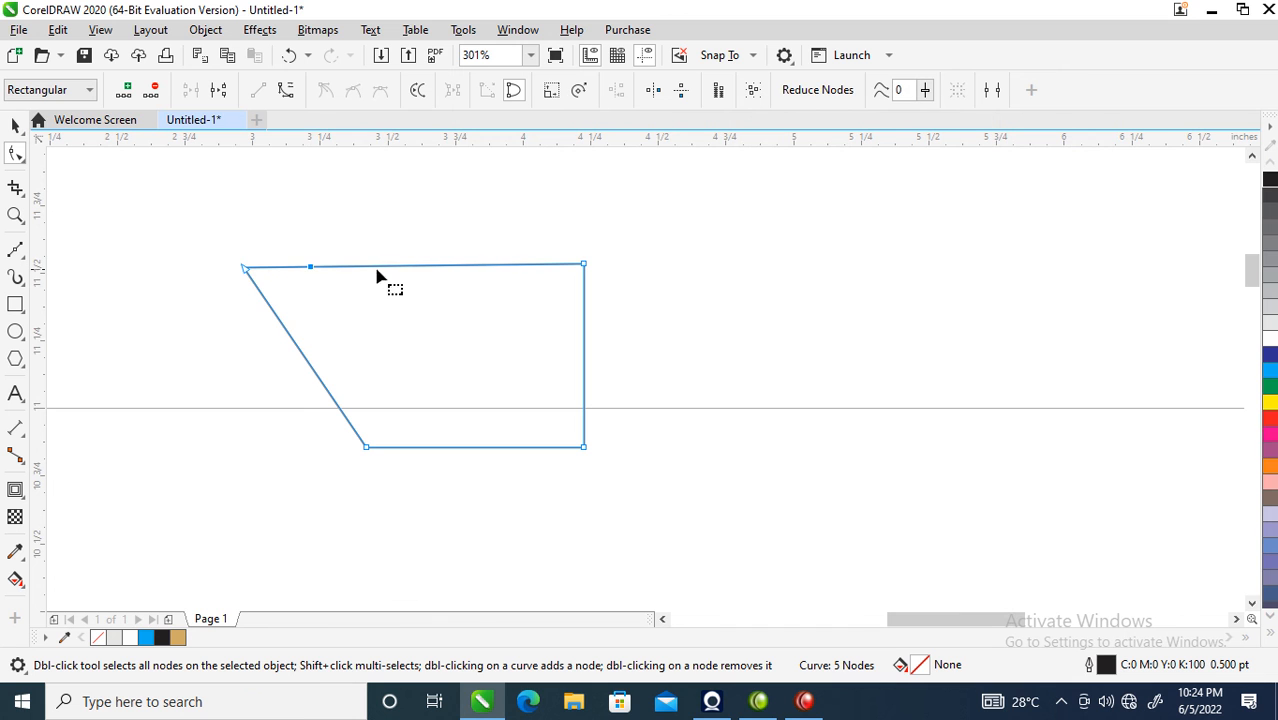
click(372, 268)
double_click(372, 268)
double_click(437, 267)
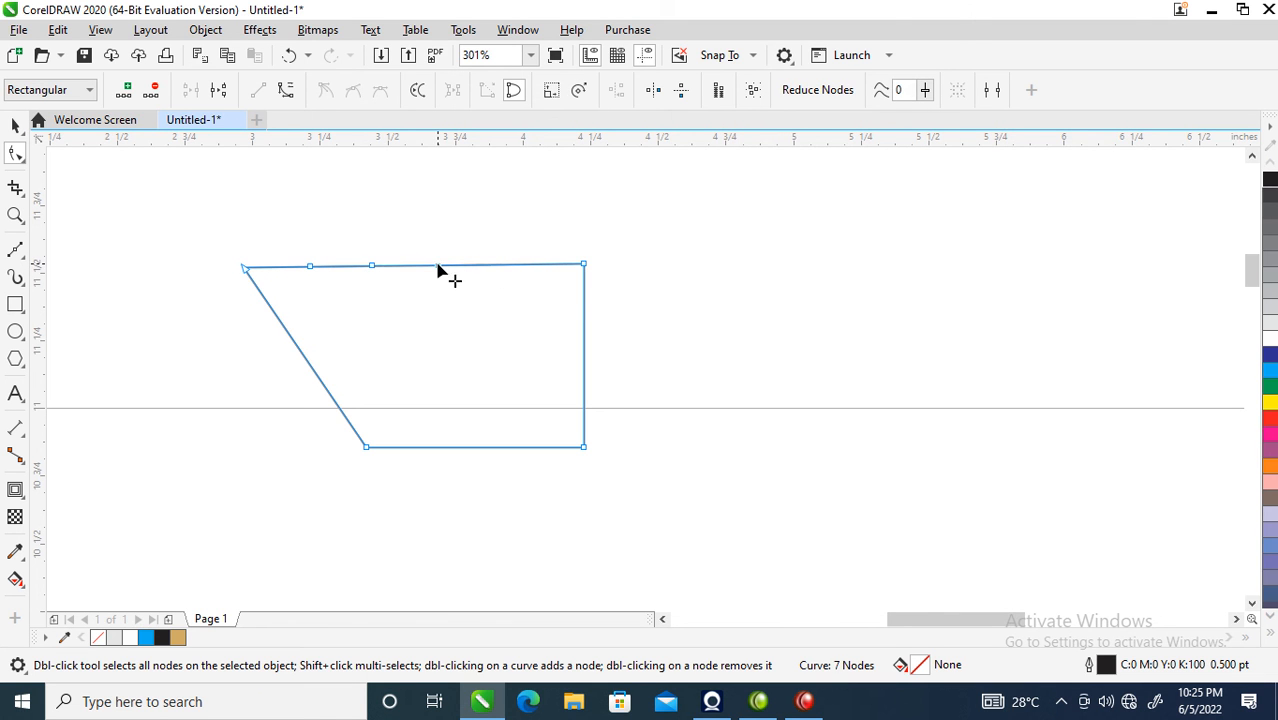
double_click(500, 268)
double_click(547, 267)
drag(262, 240, 411, 270)
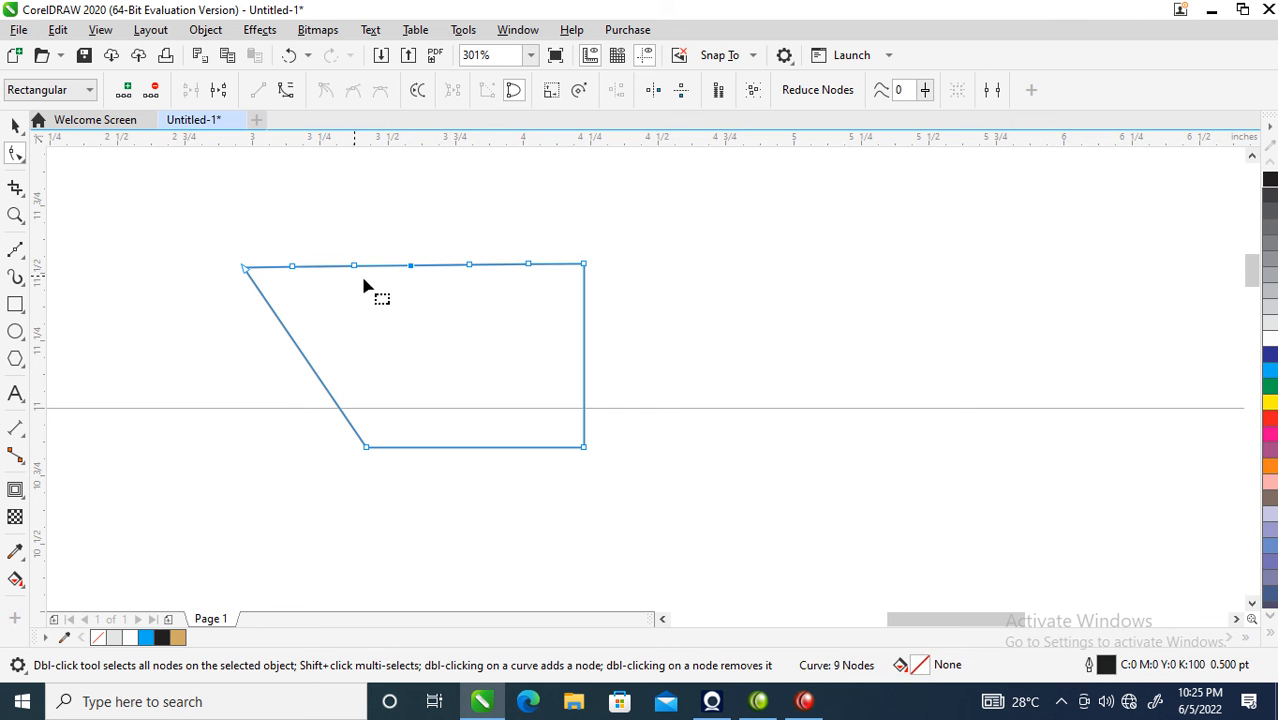
Step: Lower the first, third and fifth added nodes together to form the zigzag points of a half crown
click(292, 268)
click(297, 257)
click(294, 267)
drag(530, 266, 545, 315)
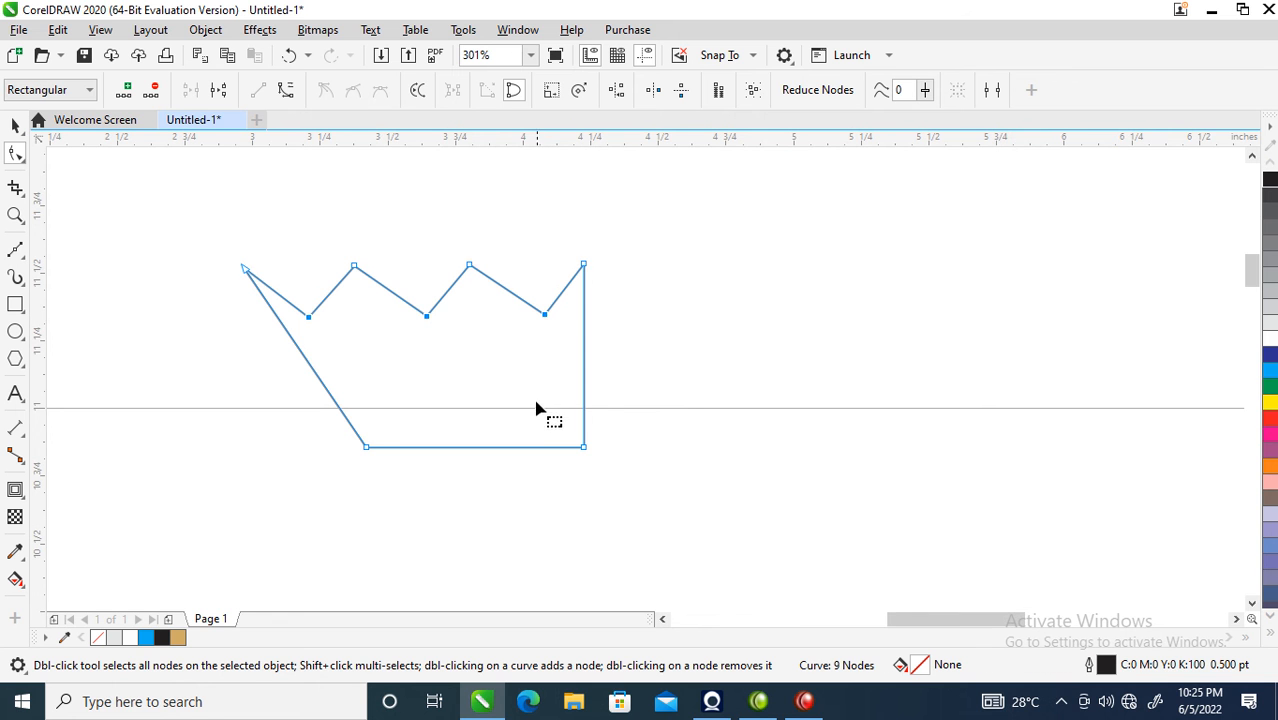
Step: Narrow the half crown to about 0.99 inches and mirror a copy horizontally against its vertical edge
key(space)
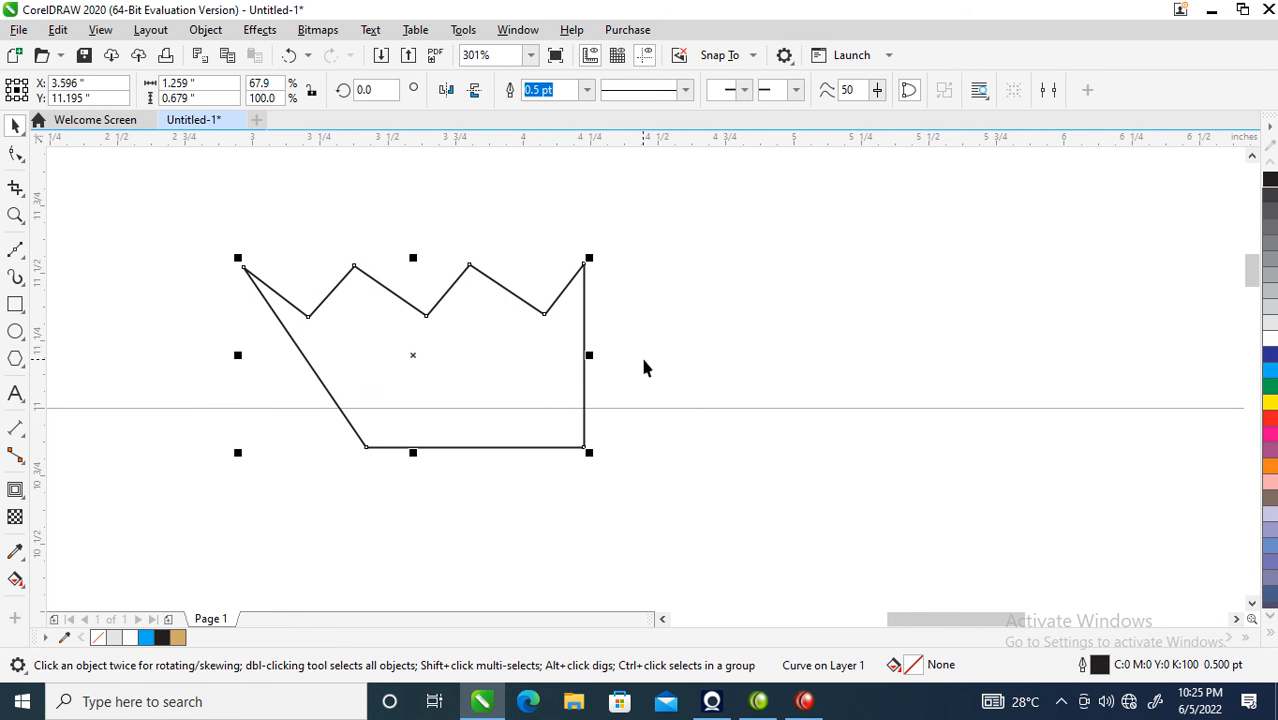
drag(589, 356, 515, 355)
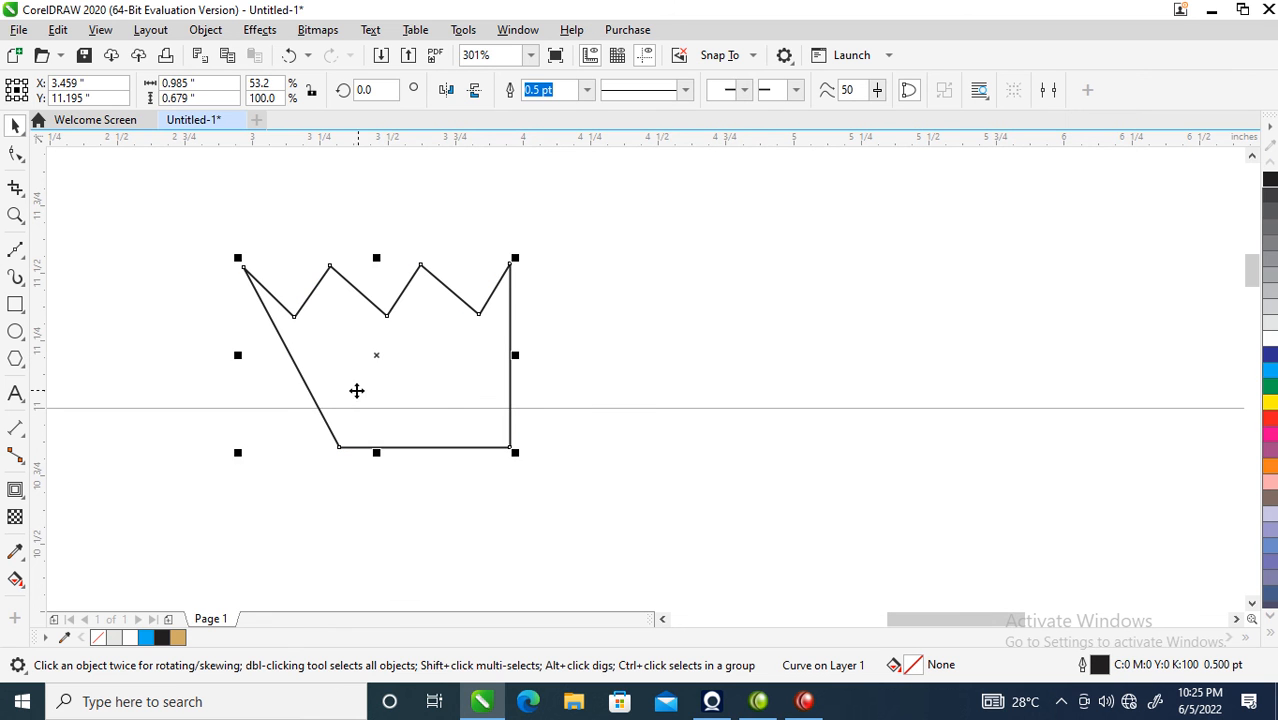
drag(237, 356, 556, 372)
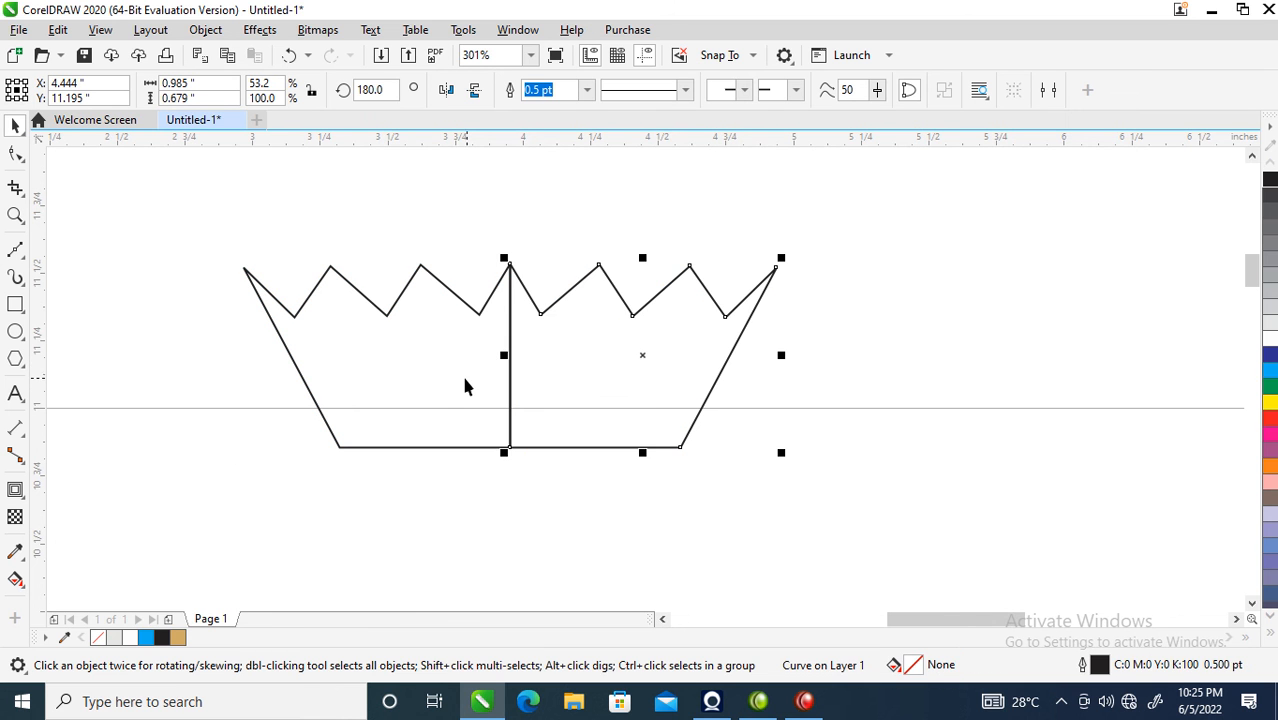
key(ctrl+a)
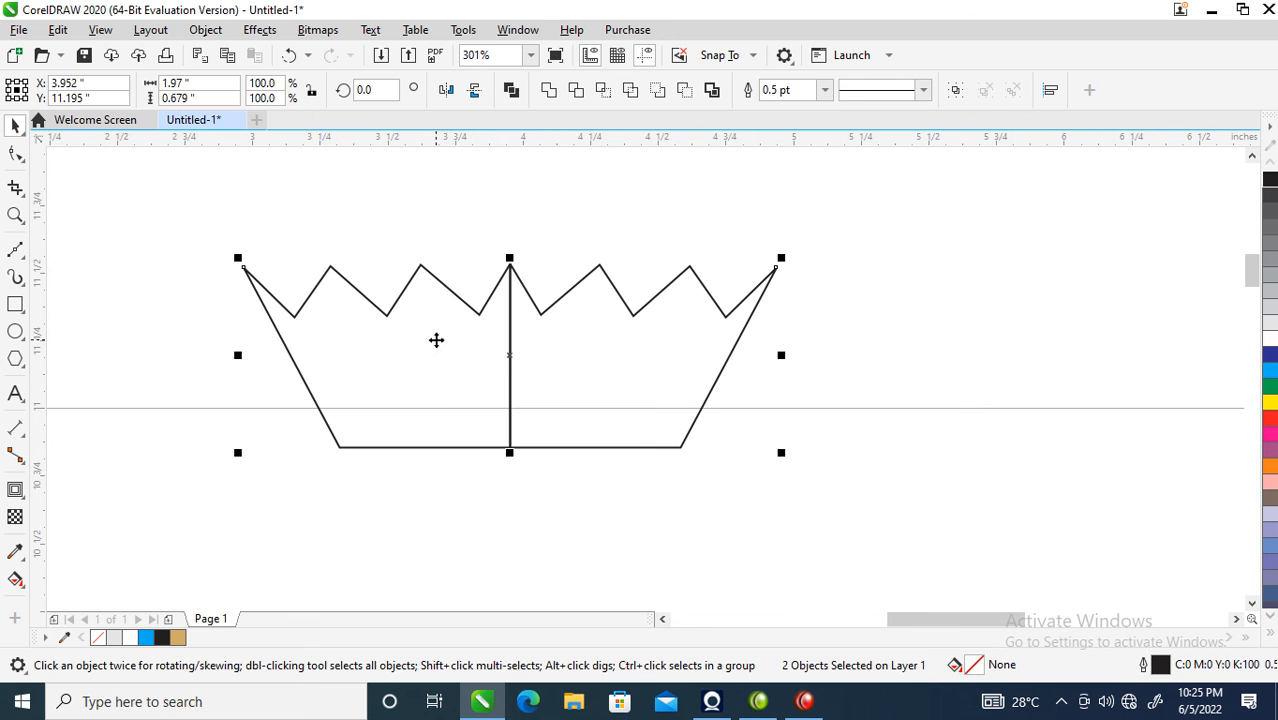
Step: Weld the two crown halves into a single shape
click(548, 91)
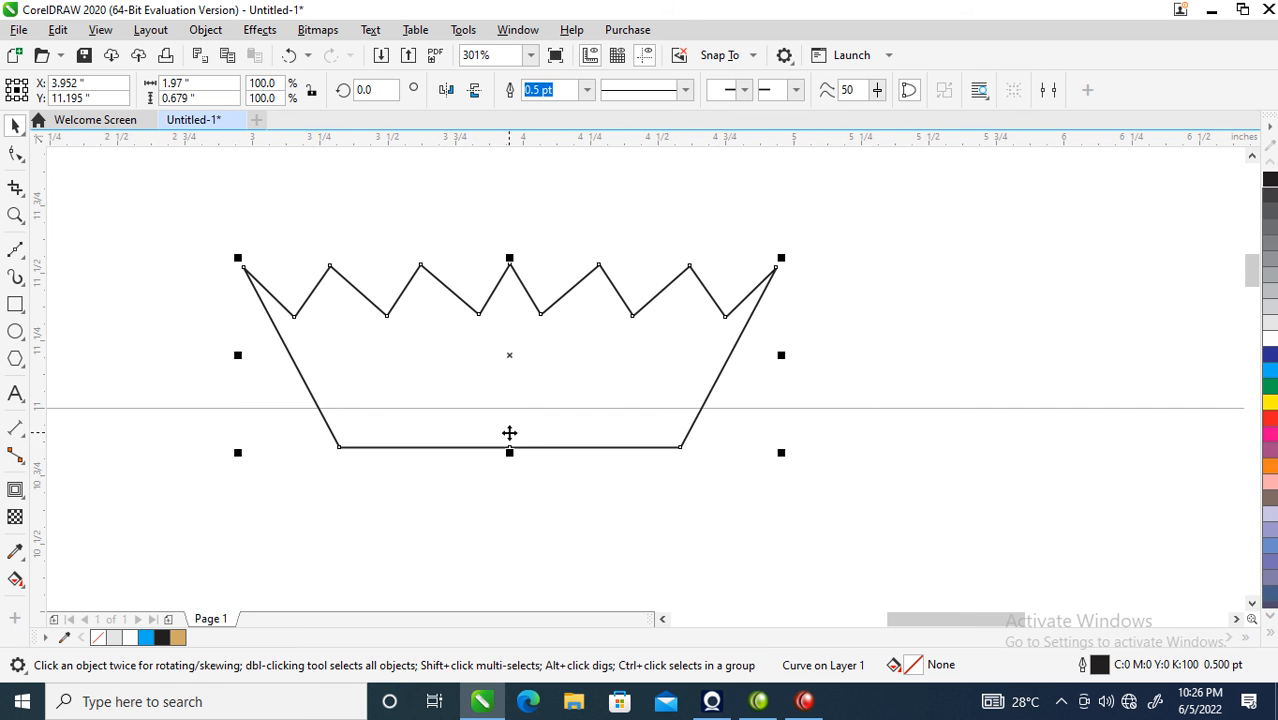
right_click(490, 358)
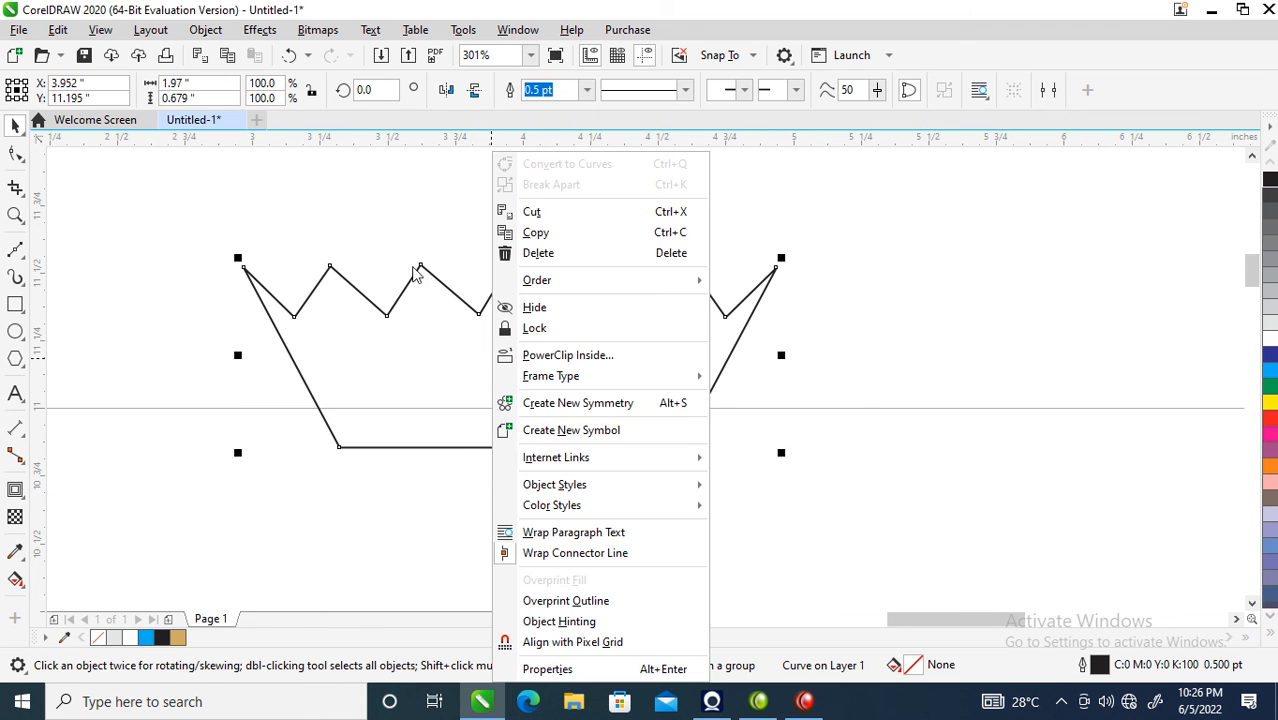
click(391, 338)
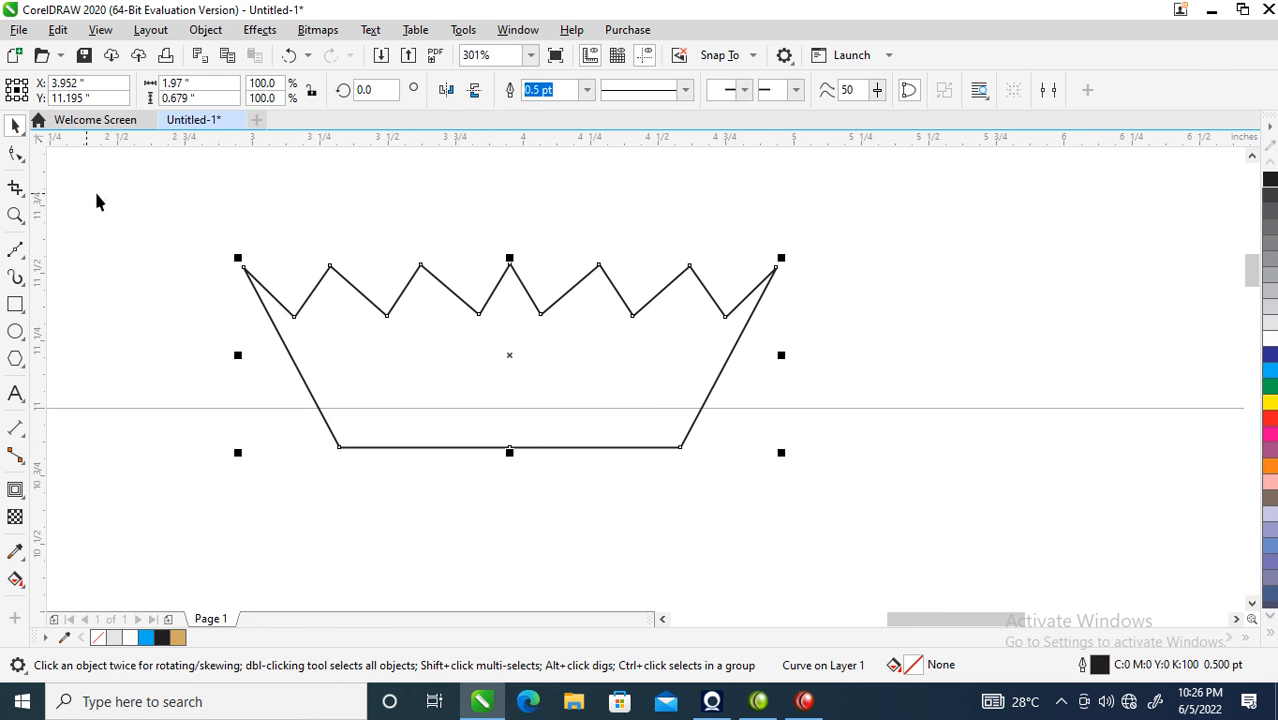
Step: Remove the middle node of the crown's bottom edge, convert that edge to a curve and bend it upward into a shallow arch
click(15, 153)
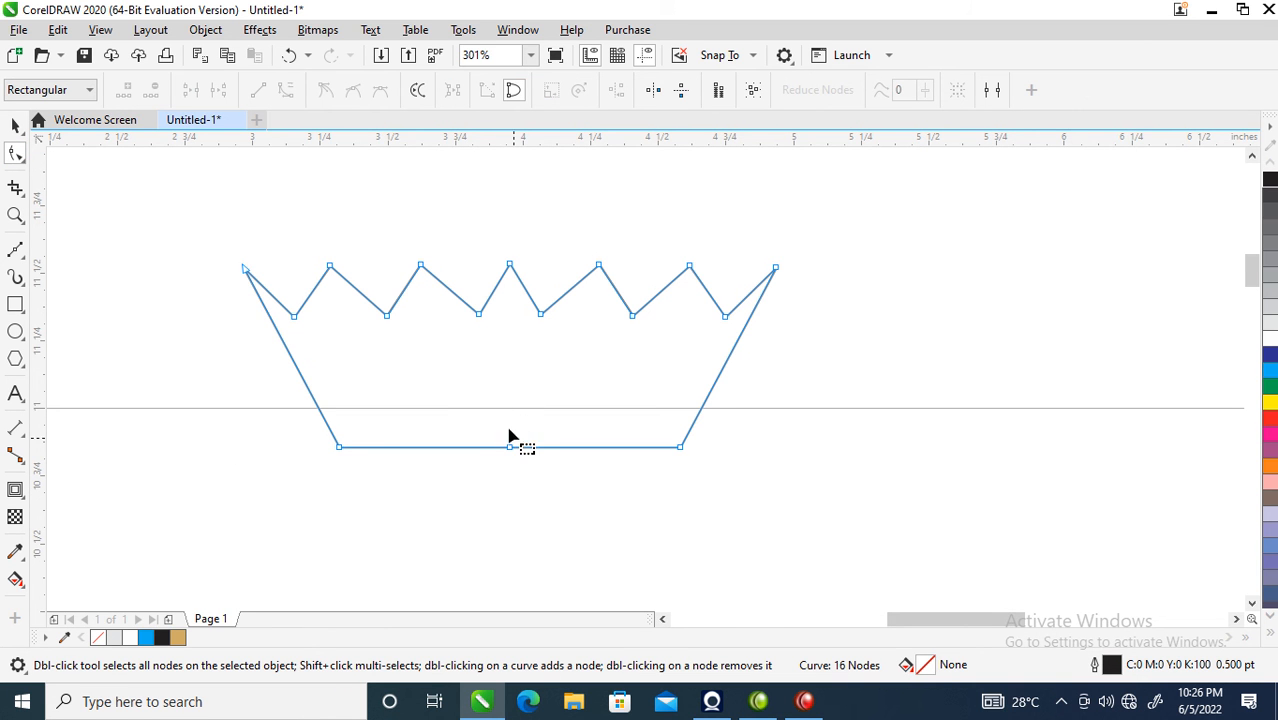
double_click(509, 449)
right_click(509, 454)
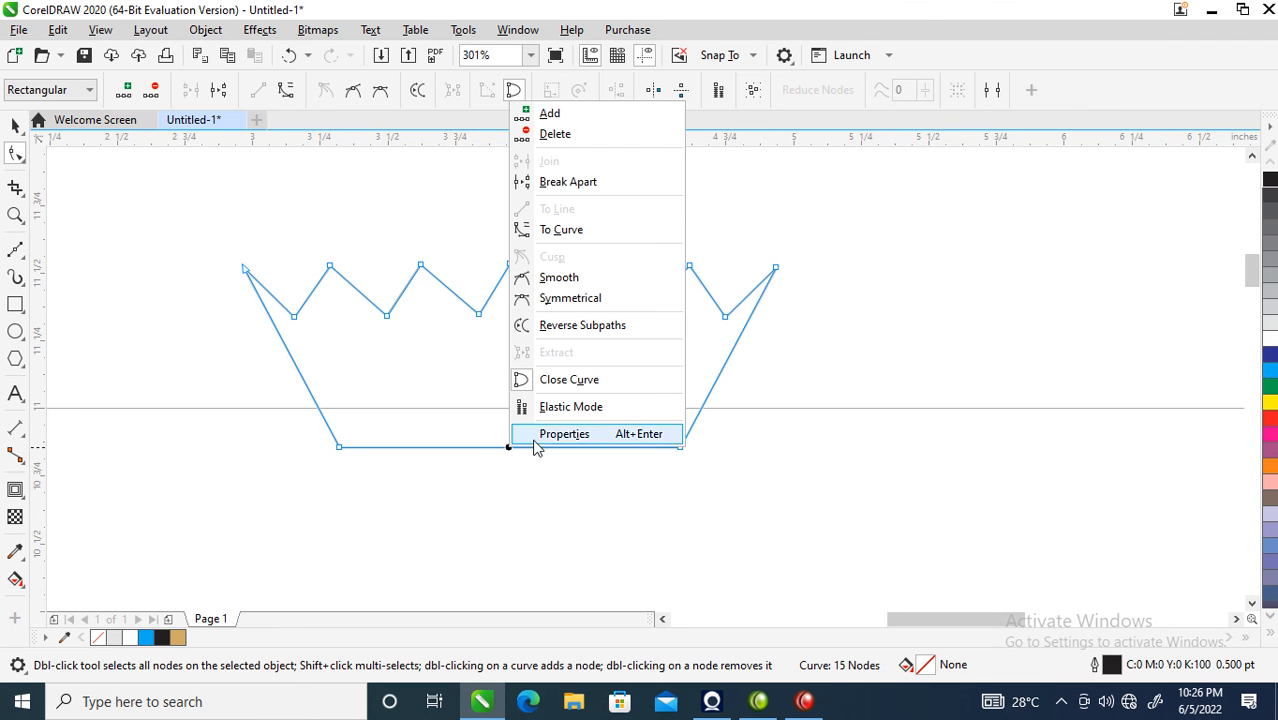
click(569, 232)
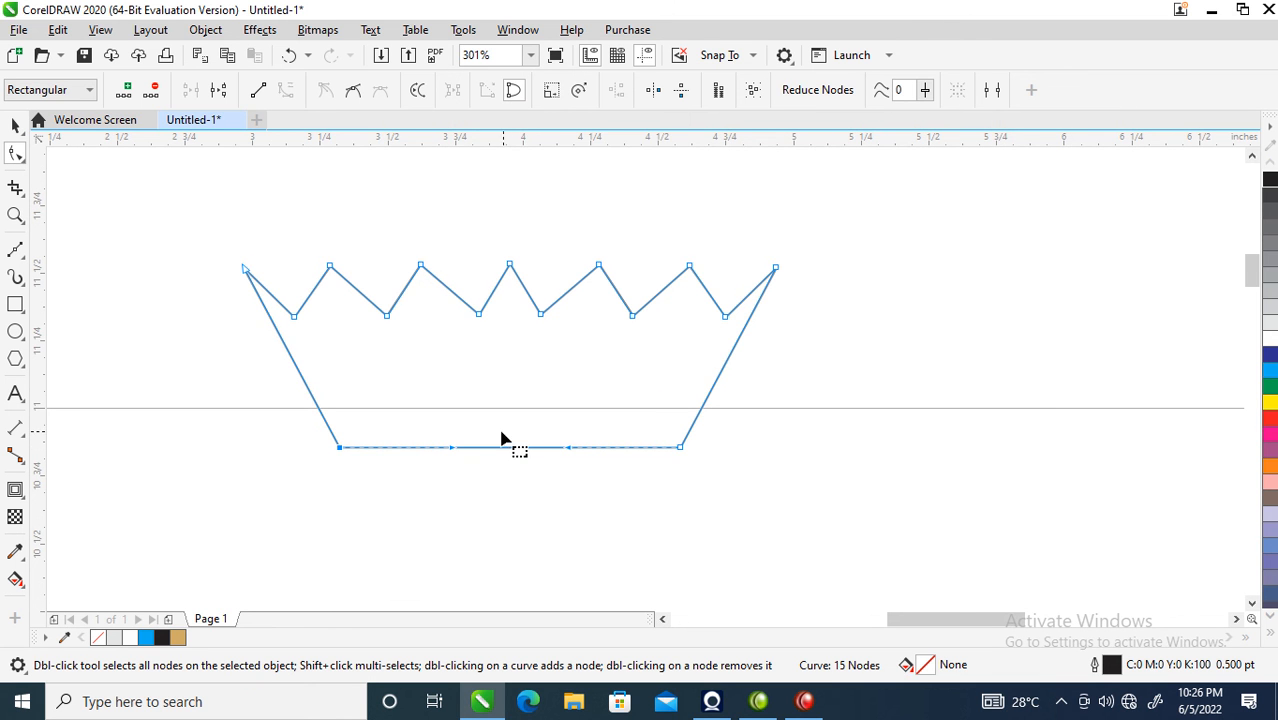
drag(509, 454, 499, 411)
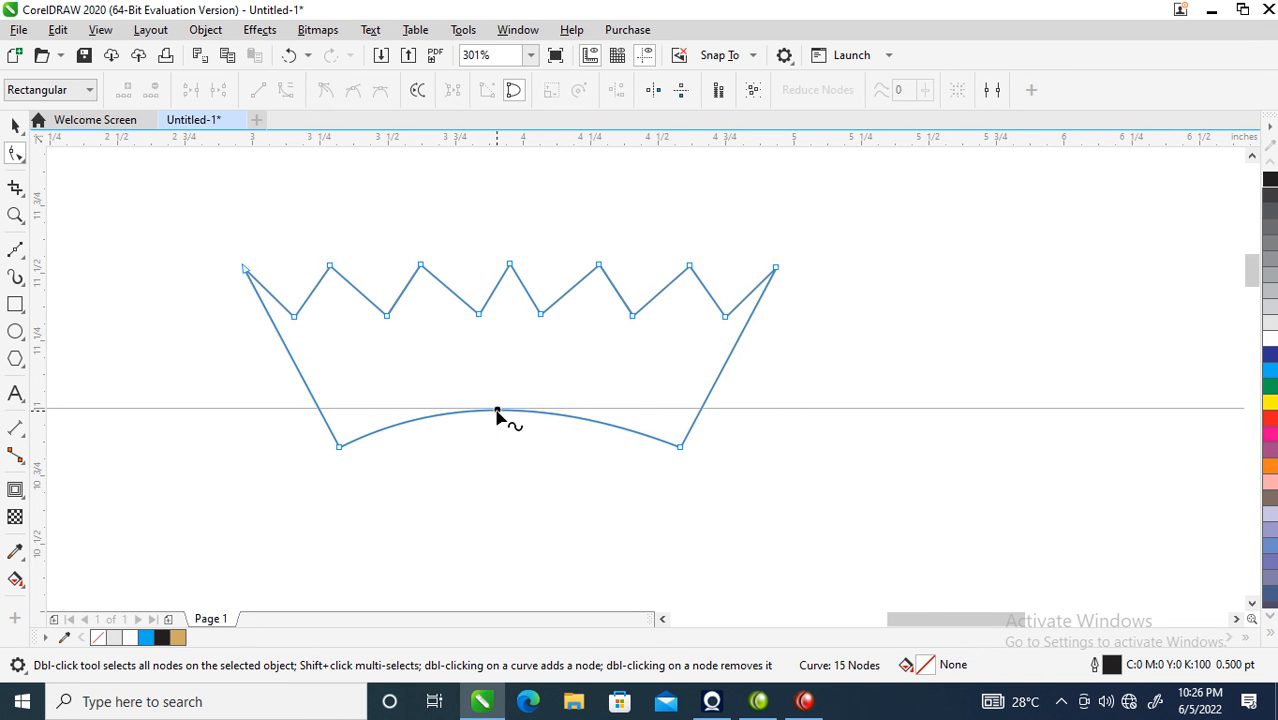
drag(500, 411, 506, 412)
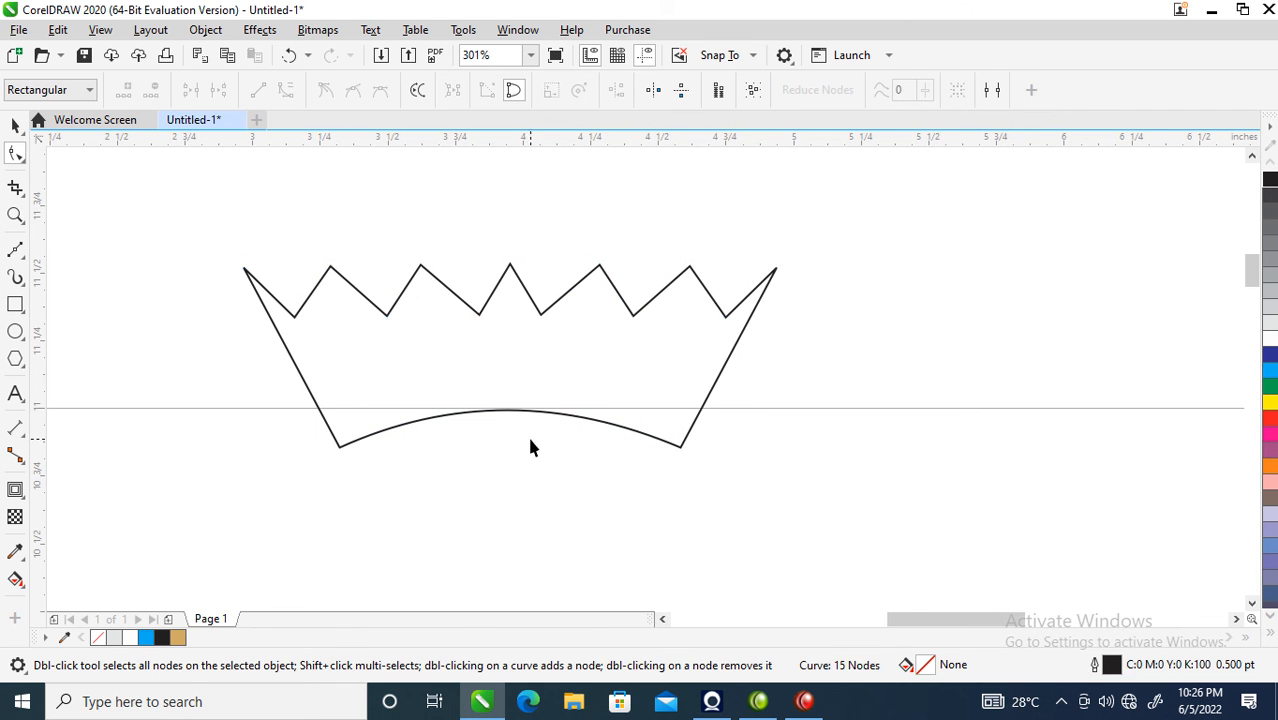
Step: Place two copies of the crown slightly below the original and trim the lower copy with the one above it
key(space)
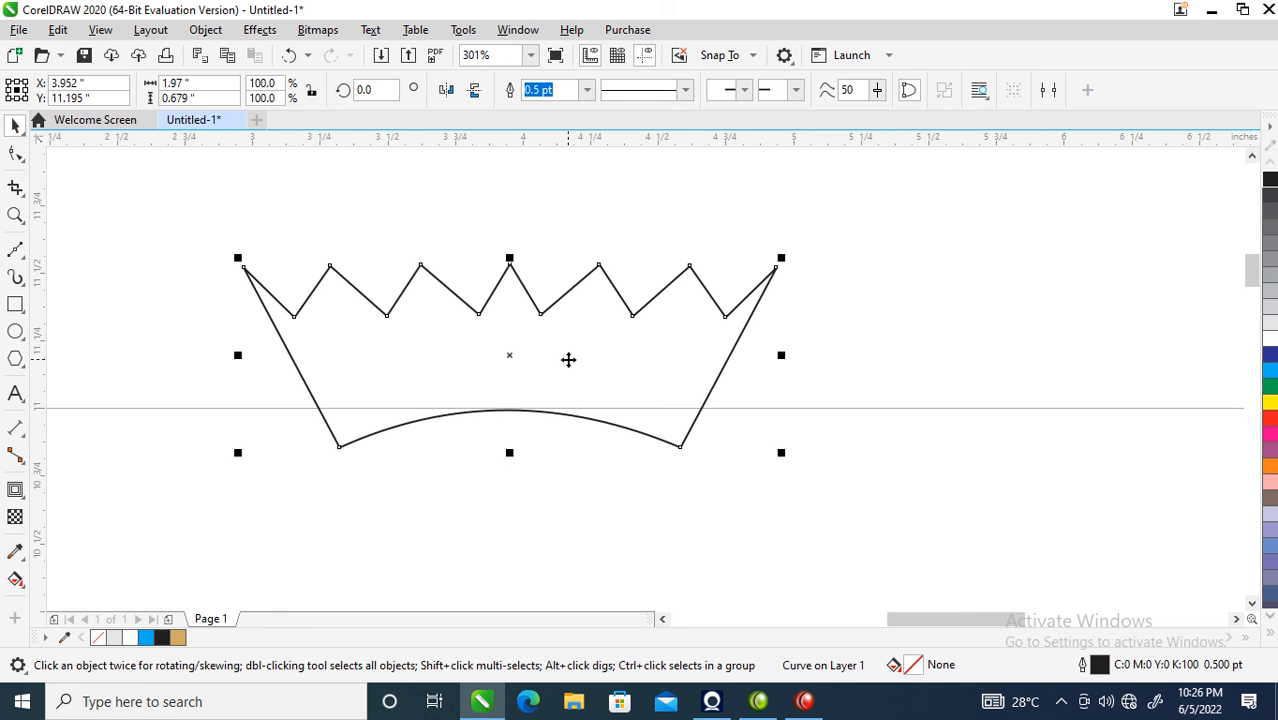
drag(560, 369, 551, 418)
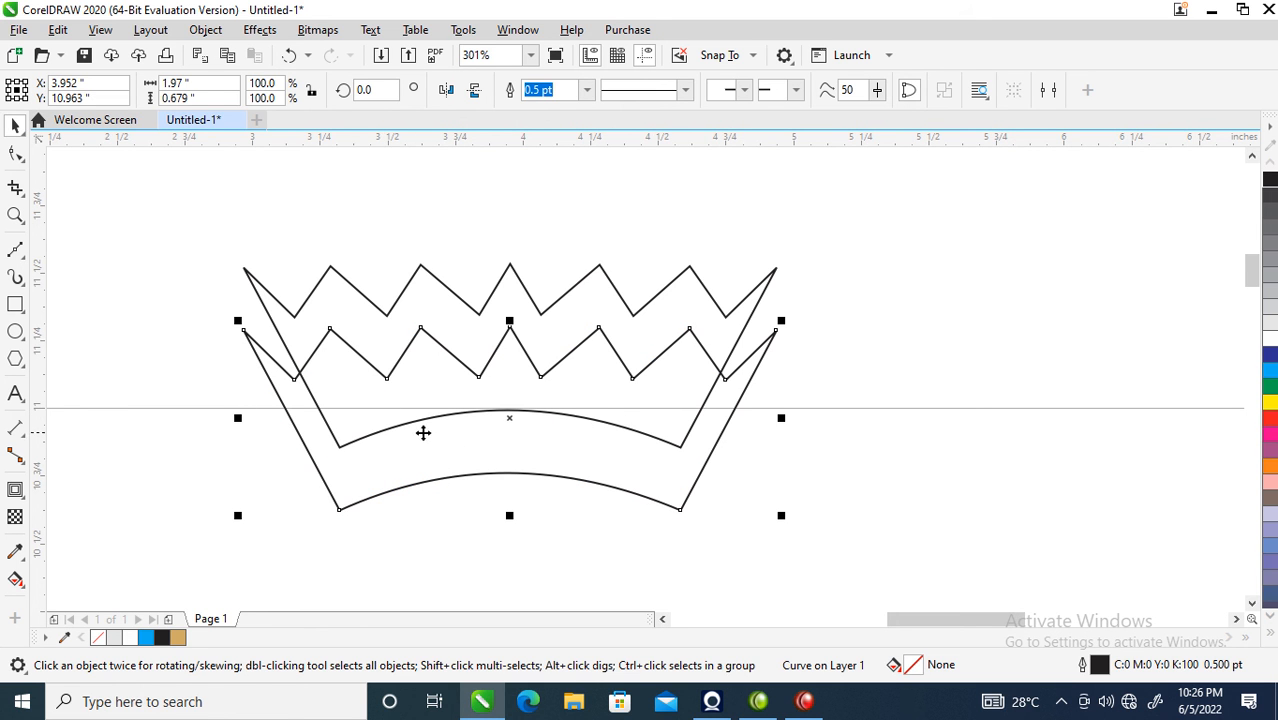
drag(499, 443, 505, 398)
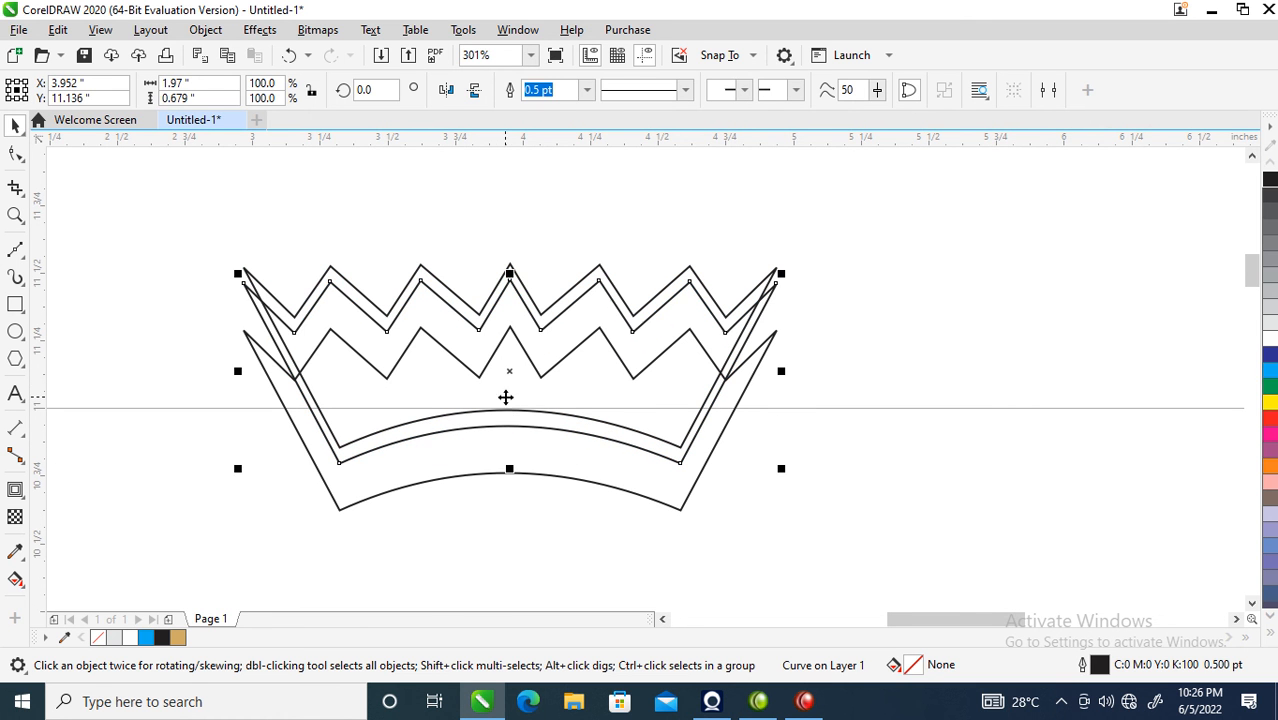
shift+click(673, 491)
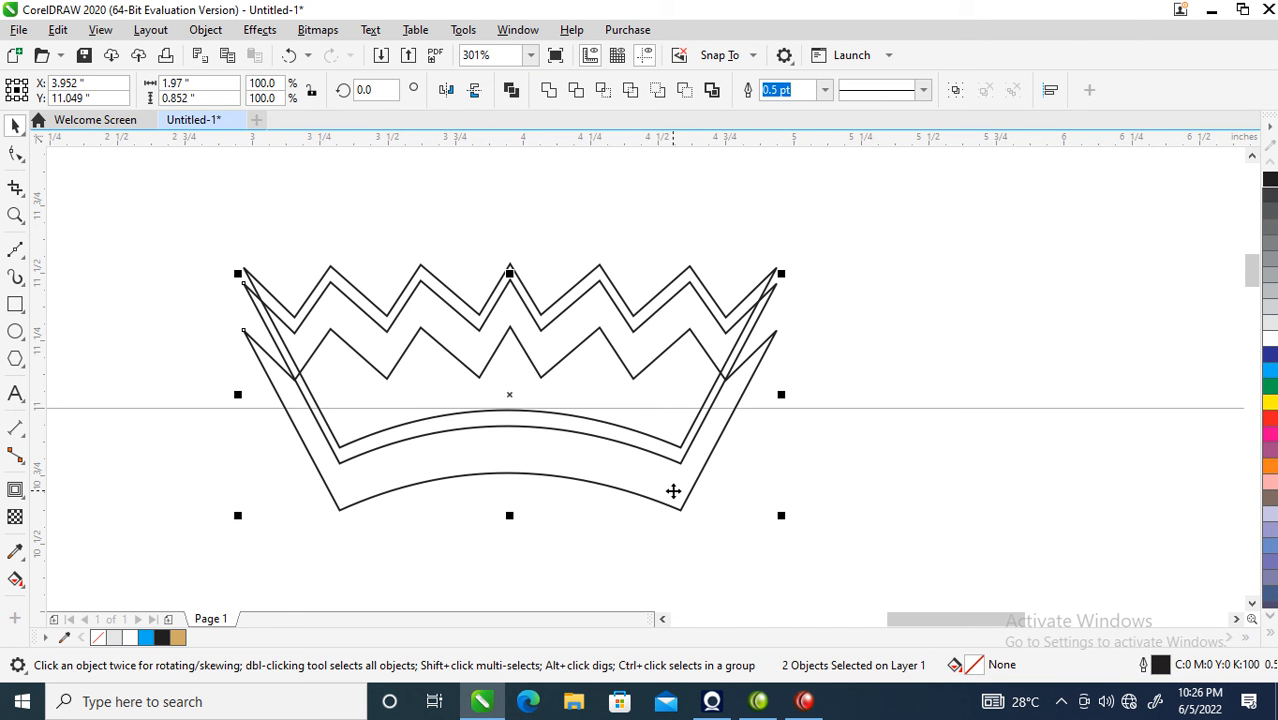
click(576, 90)
click(893, 424)
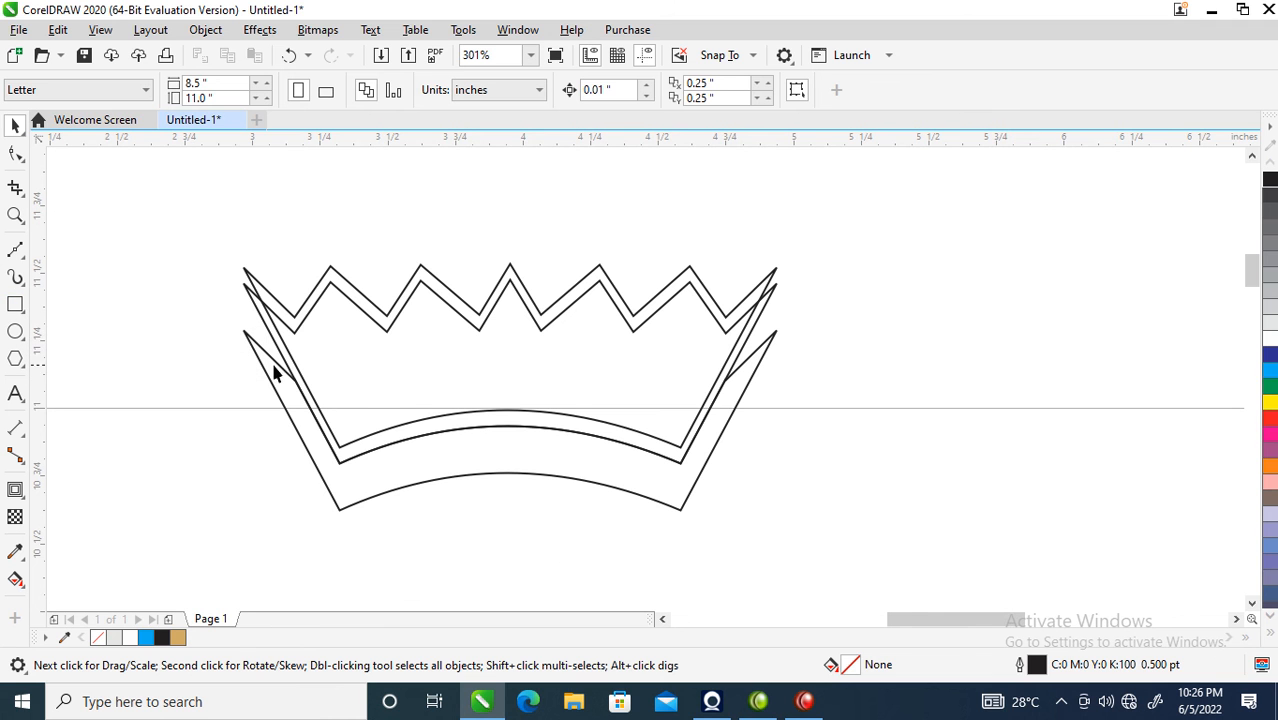
Step: Delete the two outer tip nodes of the trimmed band below the crown
double_click(245, 334)
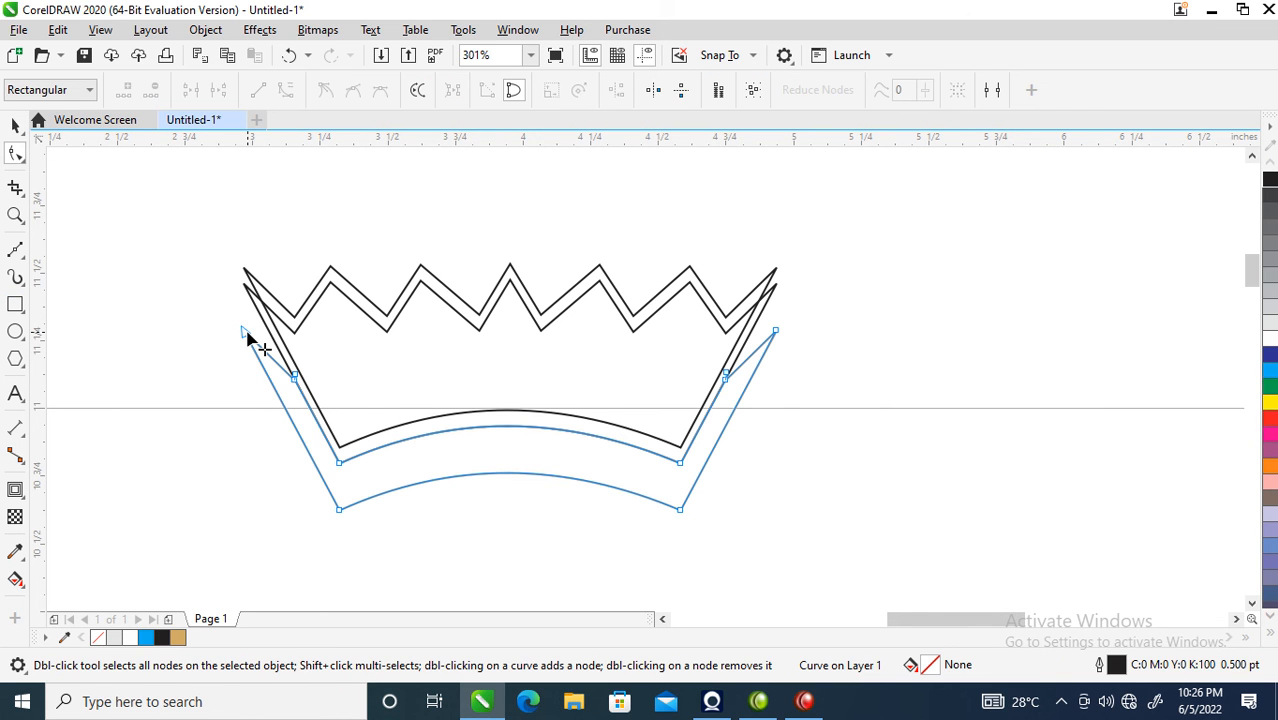
double_click(245, 333)
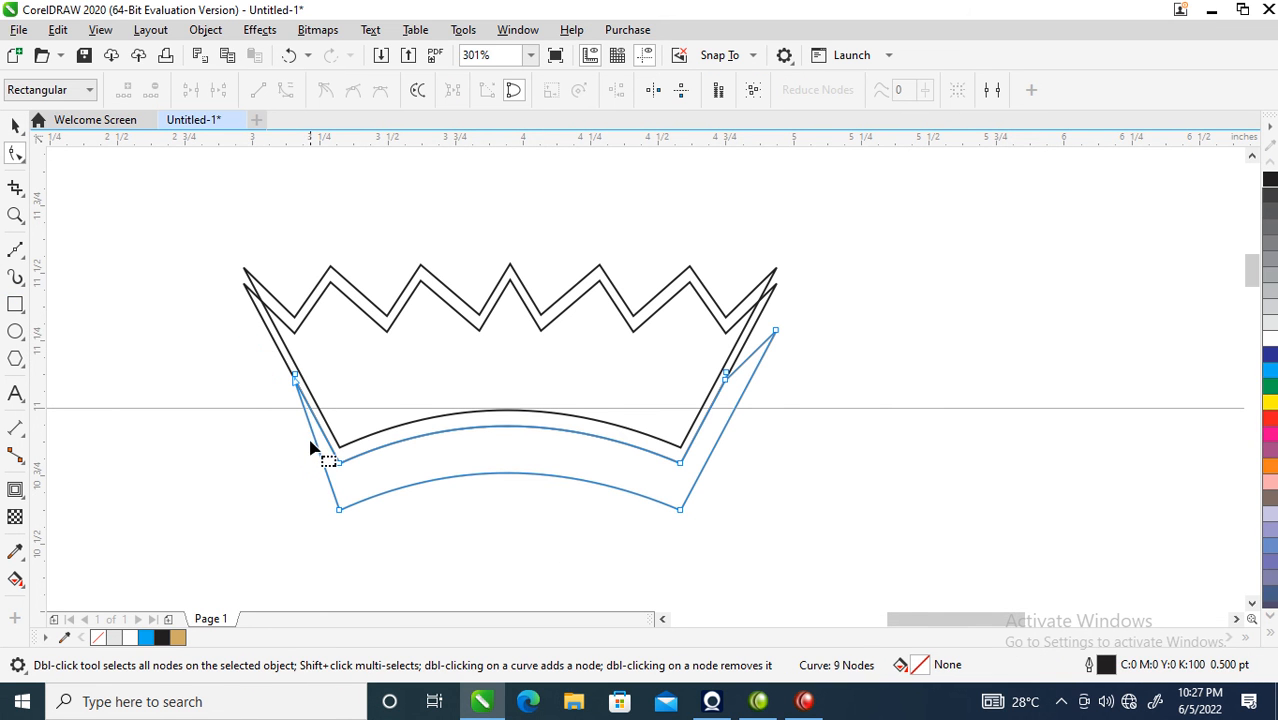
click(776, 331)
double_click(776, 331)
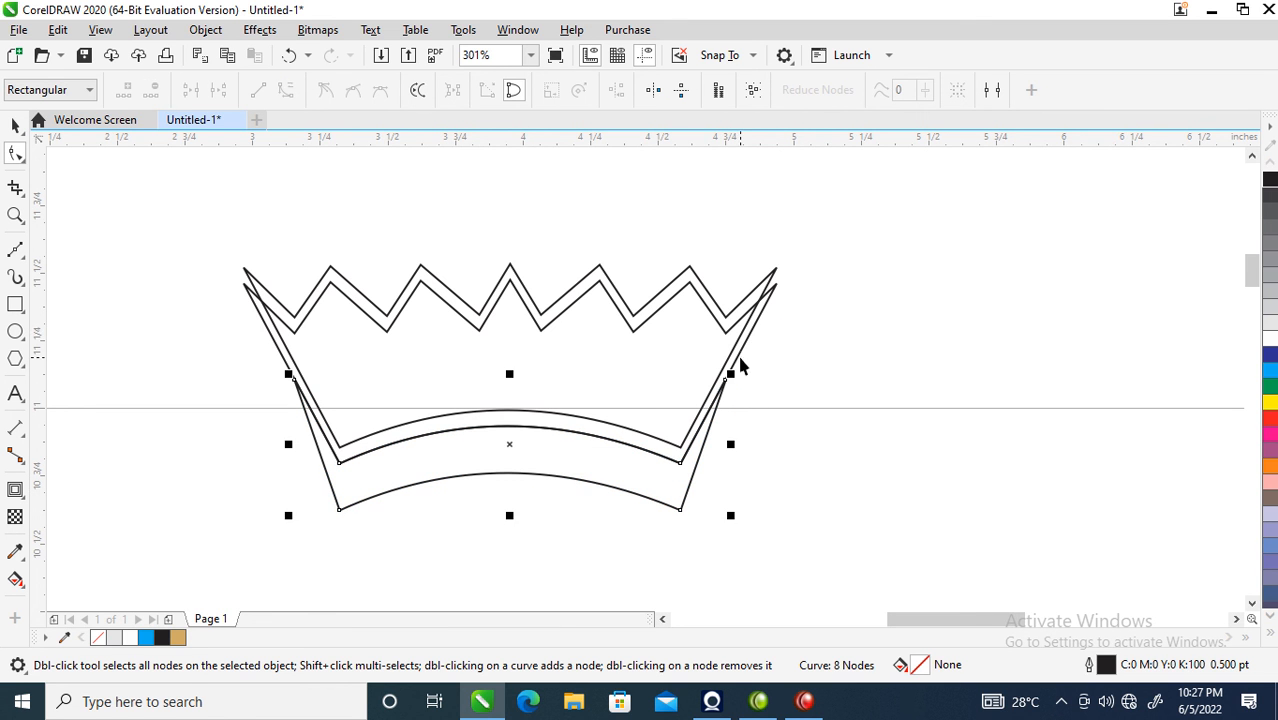
Step: Move the crown copy used for trimming aside and delete it
key(space)
drag(557, 328, 817, 242)
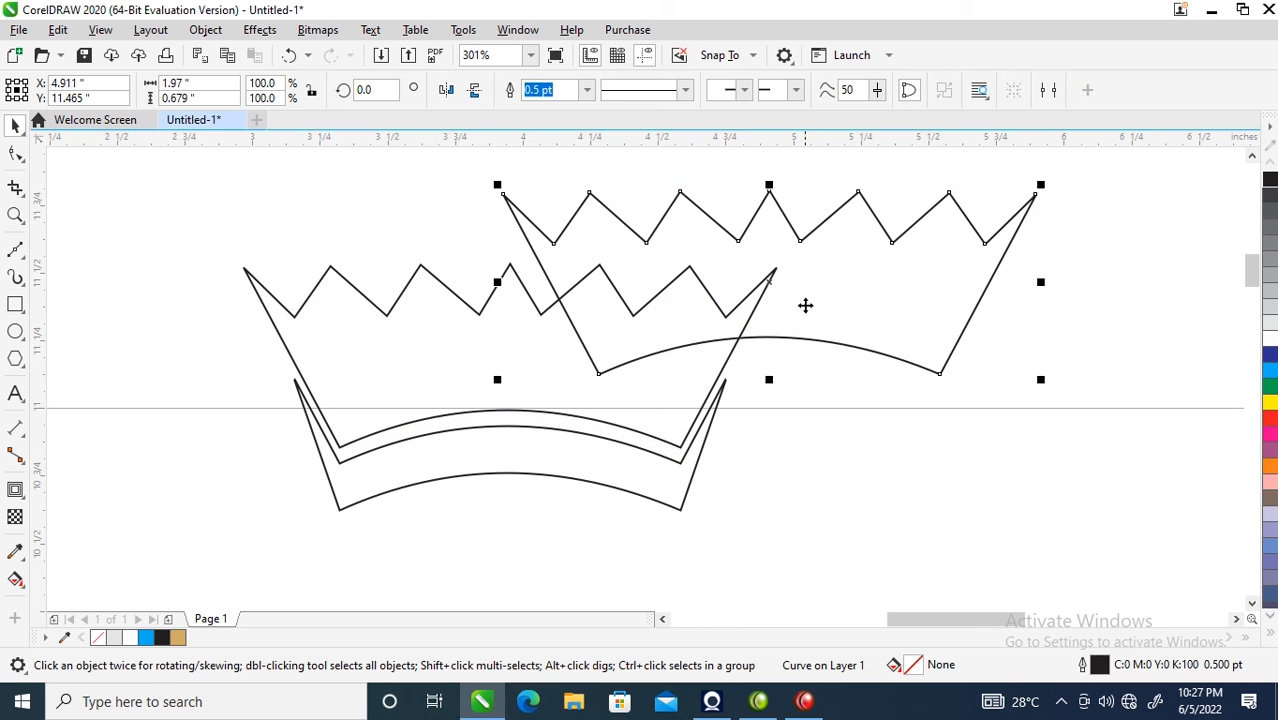
key(Delete)
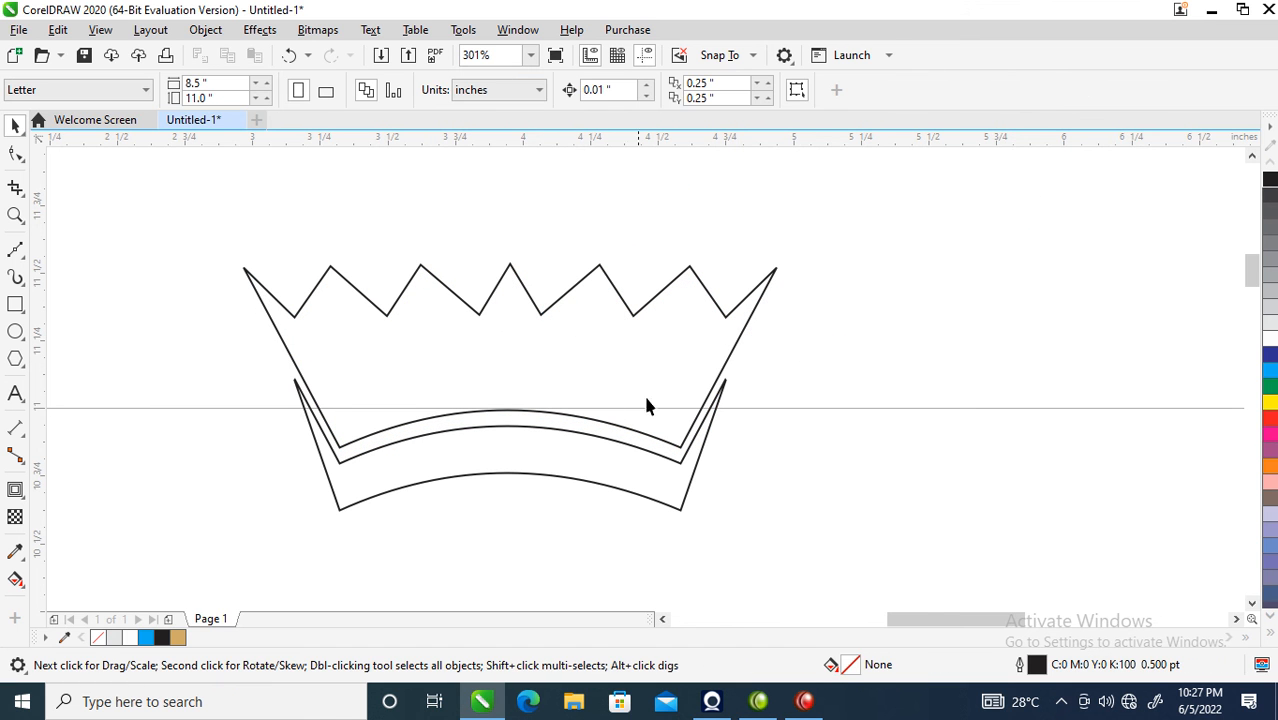
Step: Draw a circle about 0.222 inches across inside the crown and center it horizontally on the crown
click(504, 454)
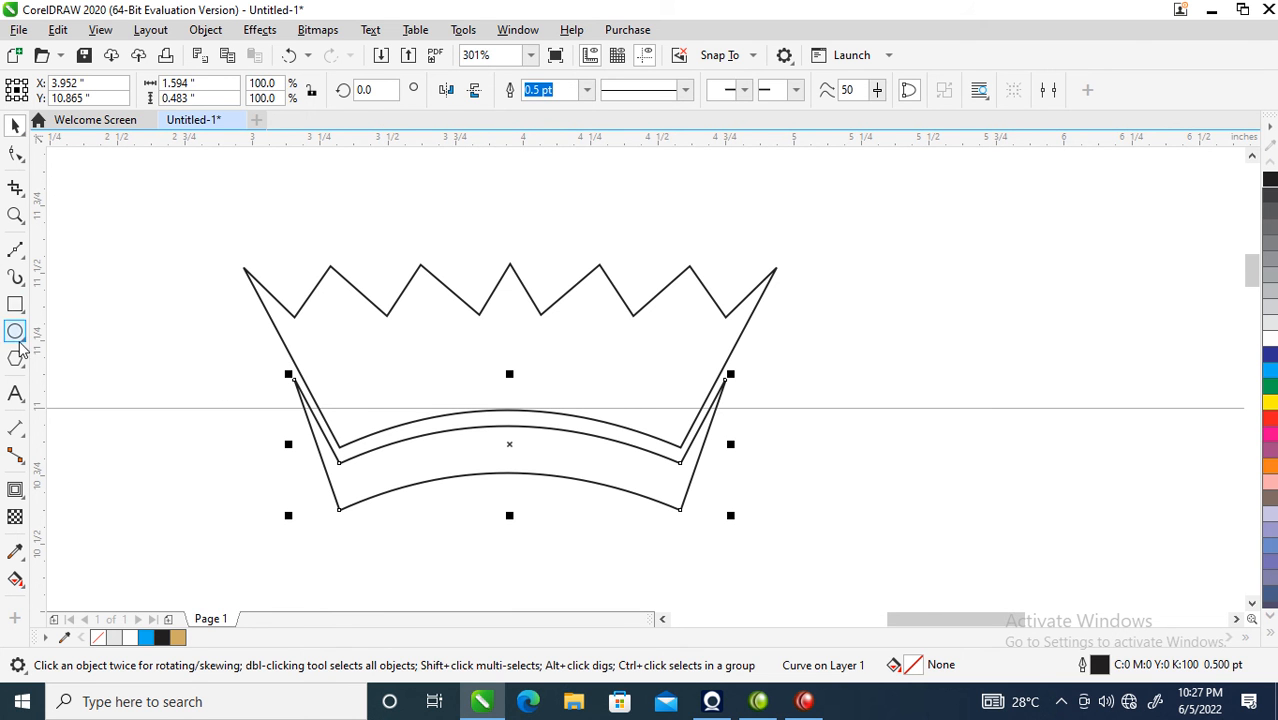
click(16, 333)
drag(485, 330, 549, 391)
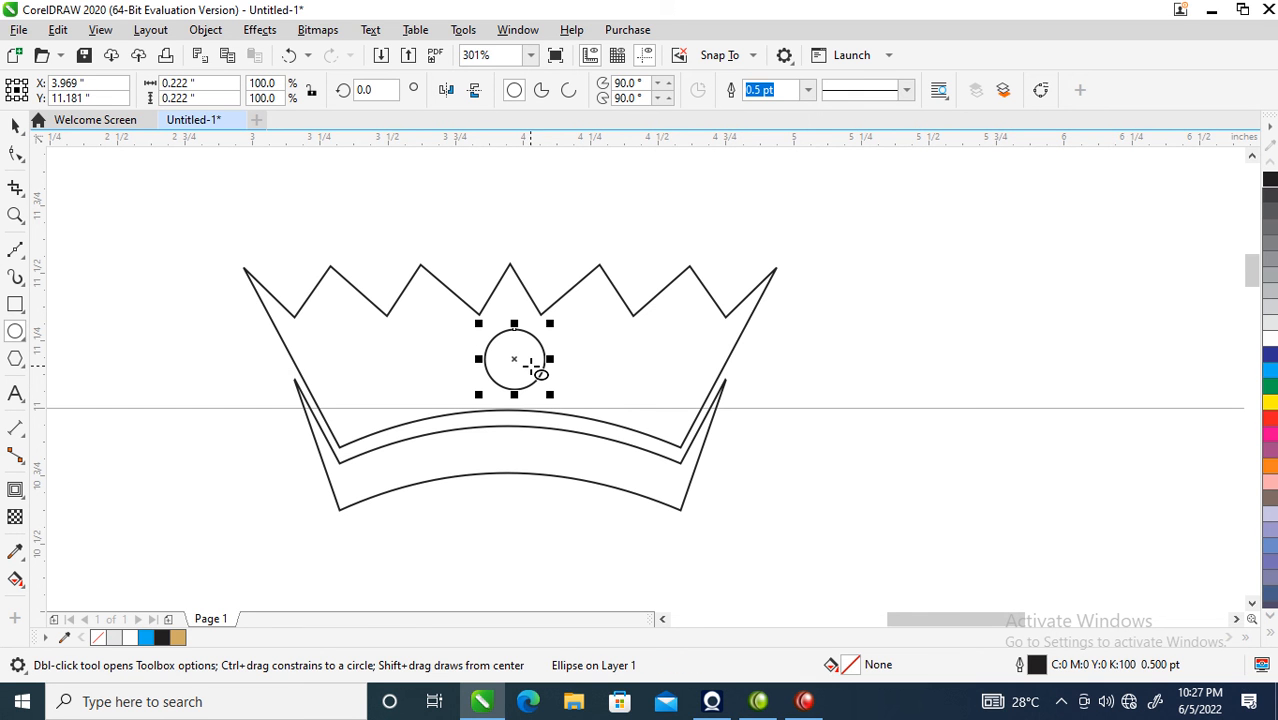
key(space)
drag(526, 361, 525, 363)
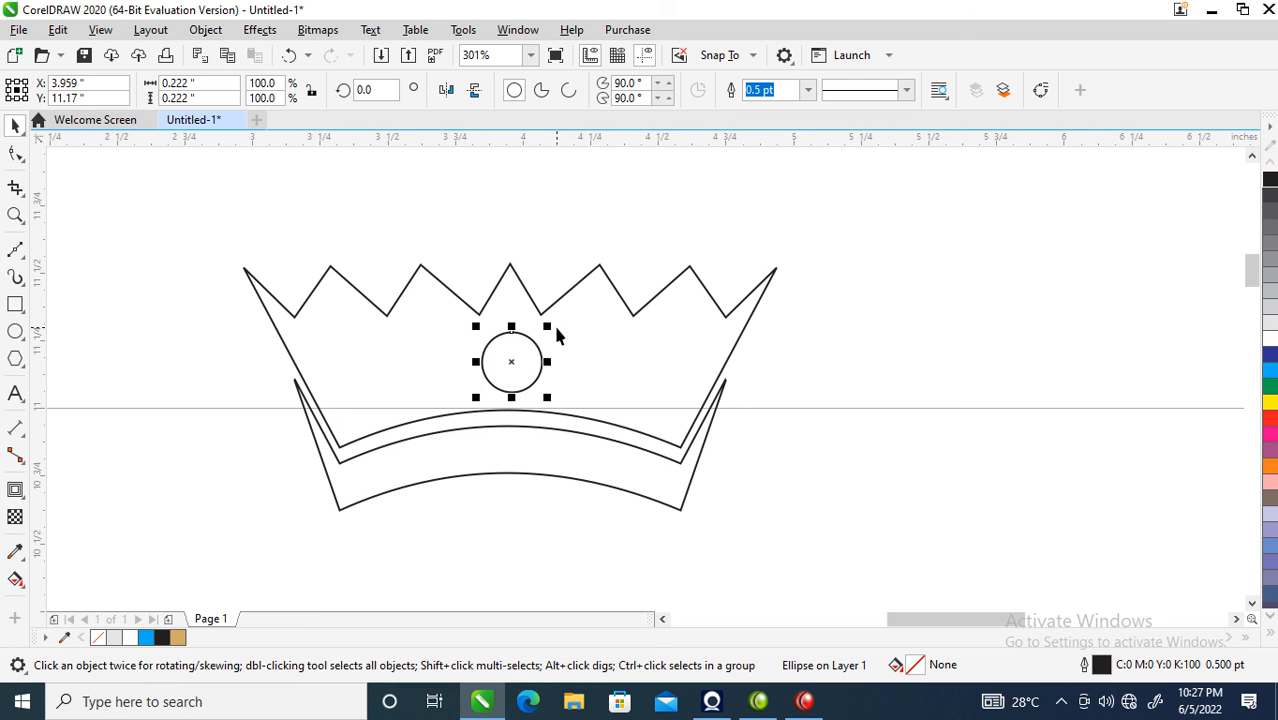
shift+click(616, 331)
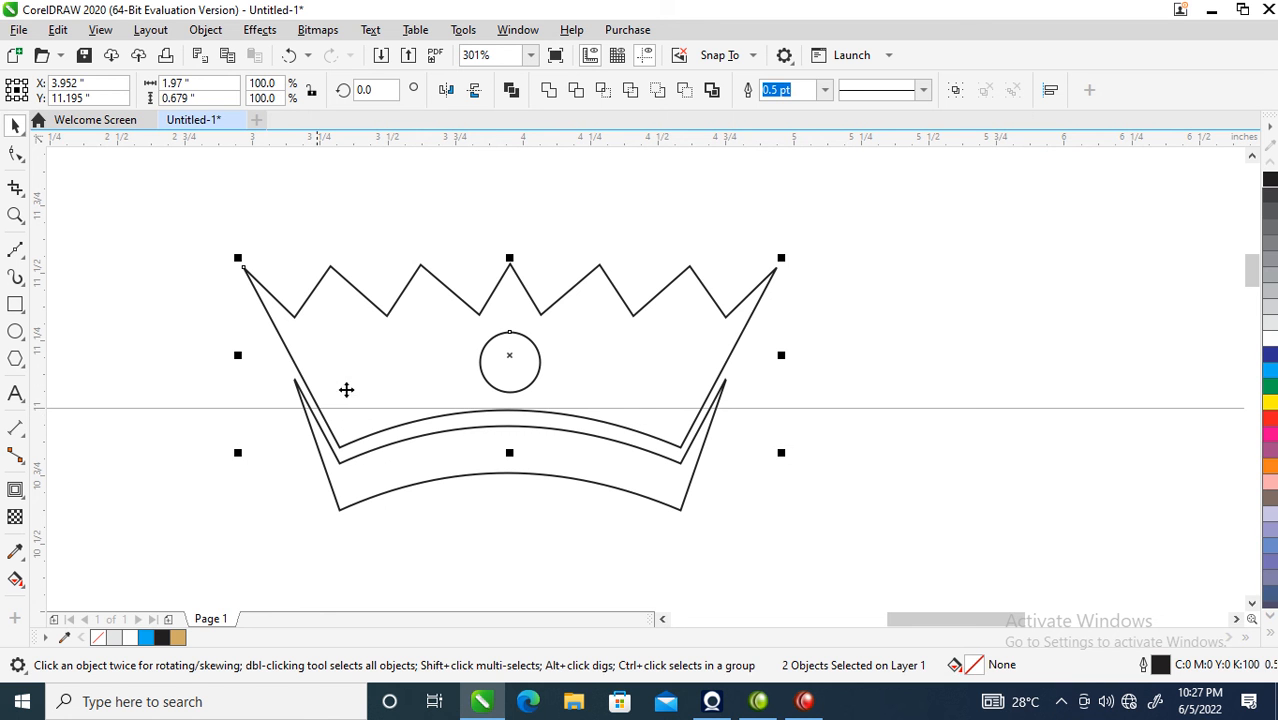
Step: Draw a five-sided polygon about 0.557 by 0.529 inches beside the crown and pull its edge nodes inward to form a star
click(15, 358)
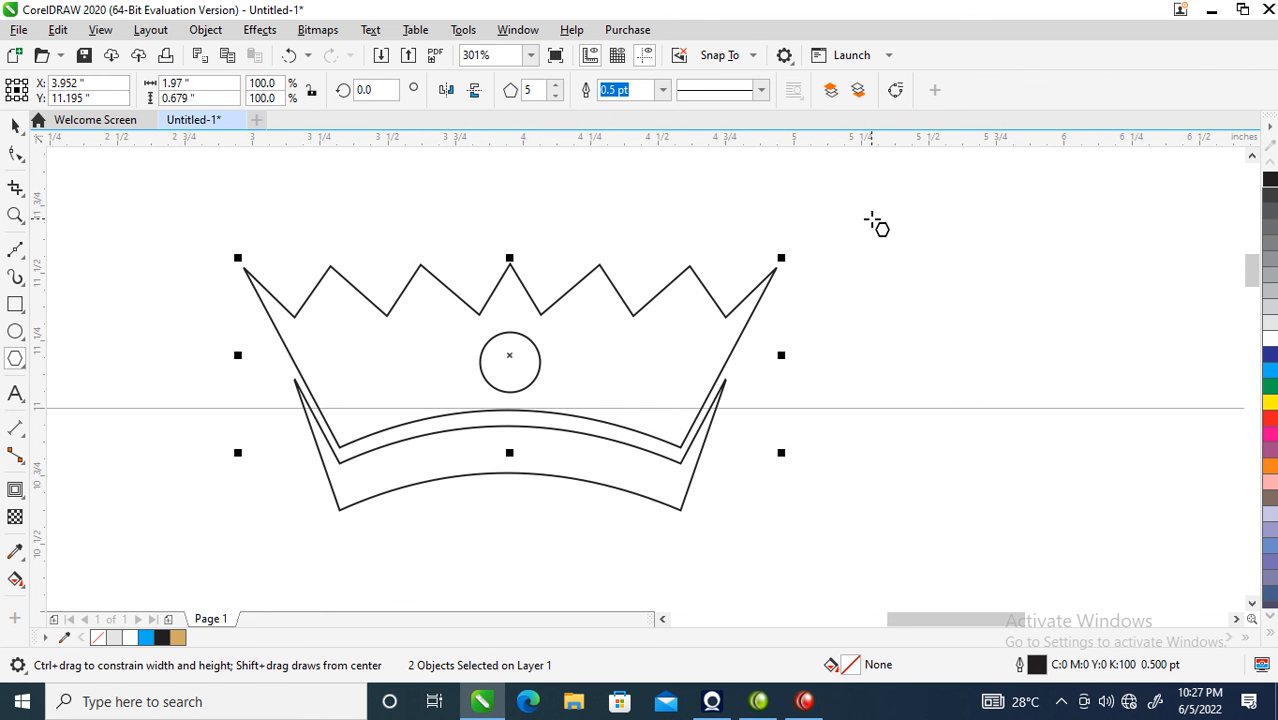
drag(866, 210, 1015, 370)
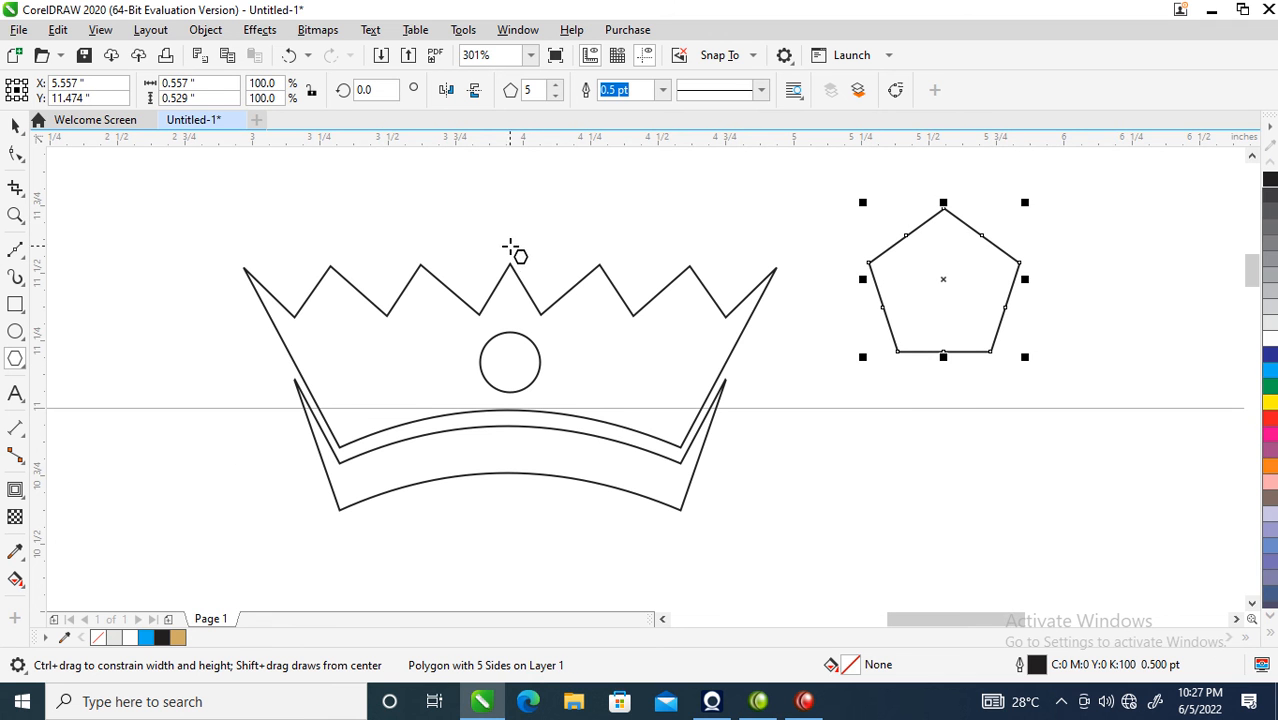
click(15, 153)
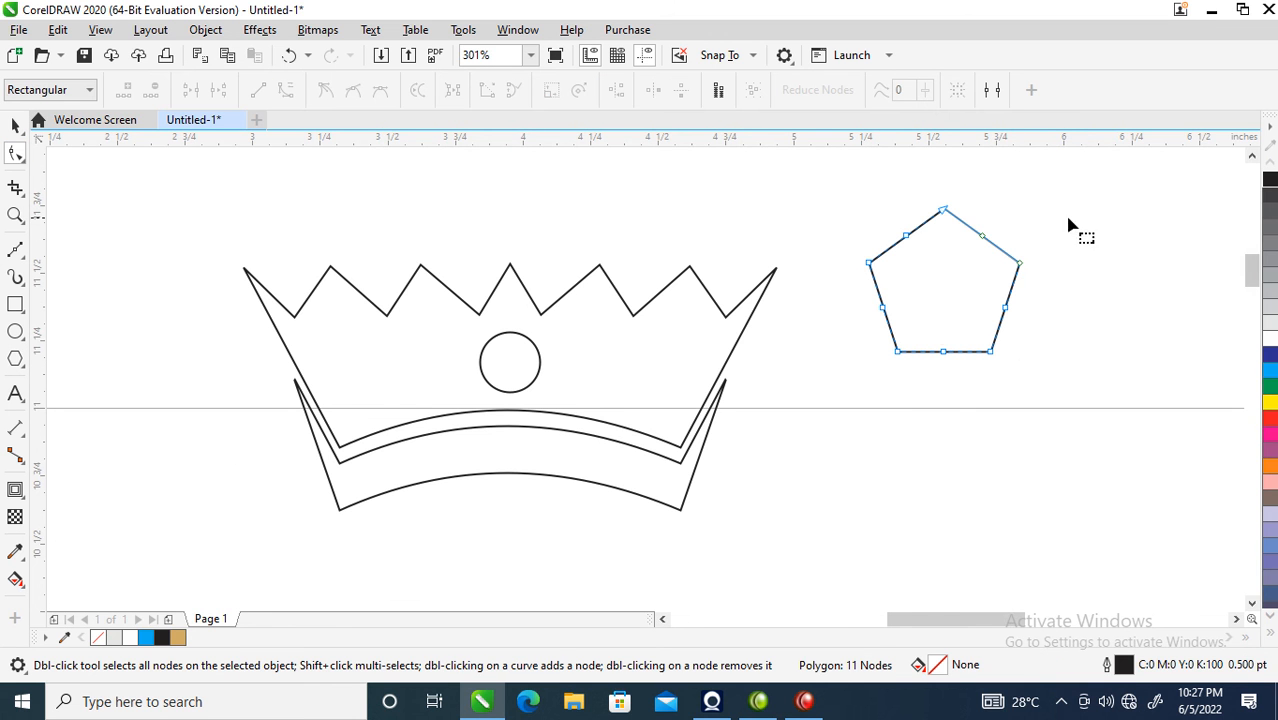
drag(983, 238, 965, 263)
key(space)
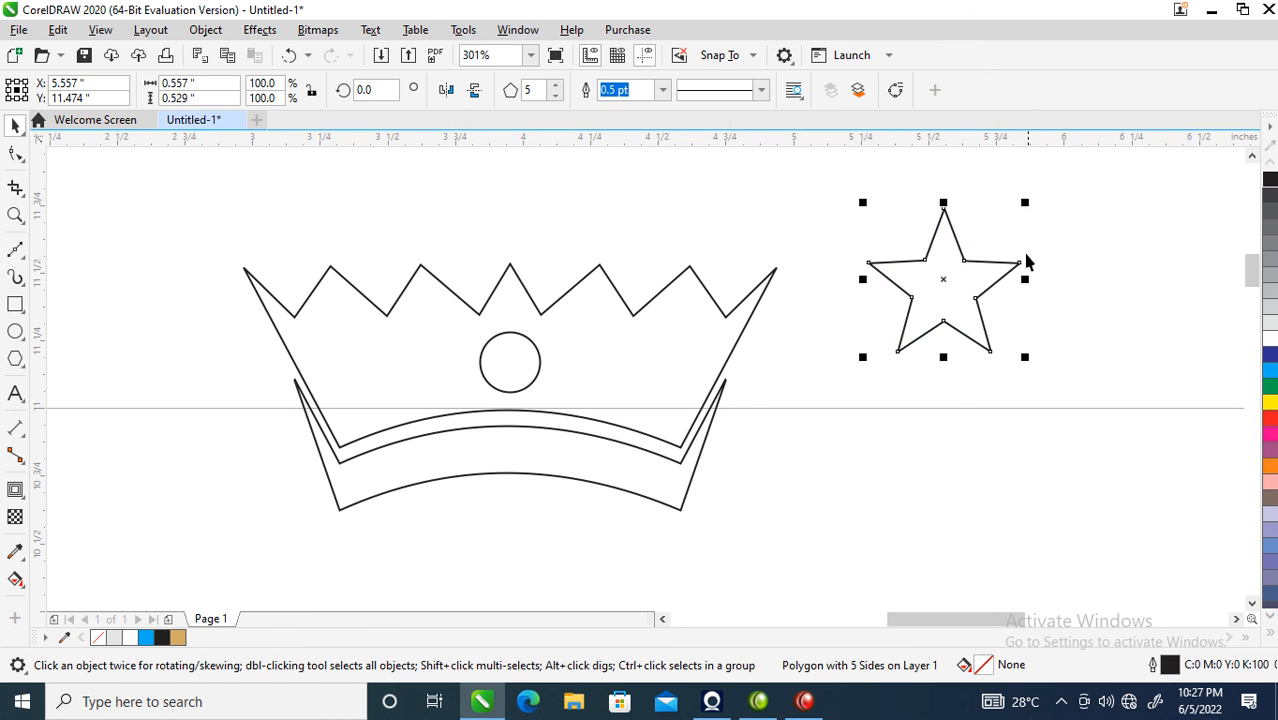
Step: Shrink the star to about 0.138 inches wide, place it left of the crown's circle and copy it farther left and slightly lower
drag(1025, 204, 443, 365)
drag(466, 321, 370, 390)
shift+click(436, 358)
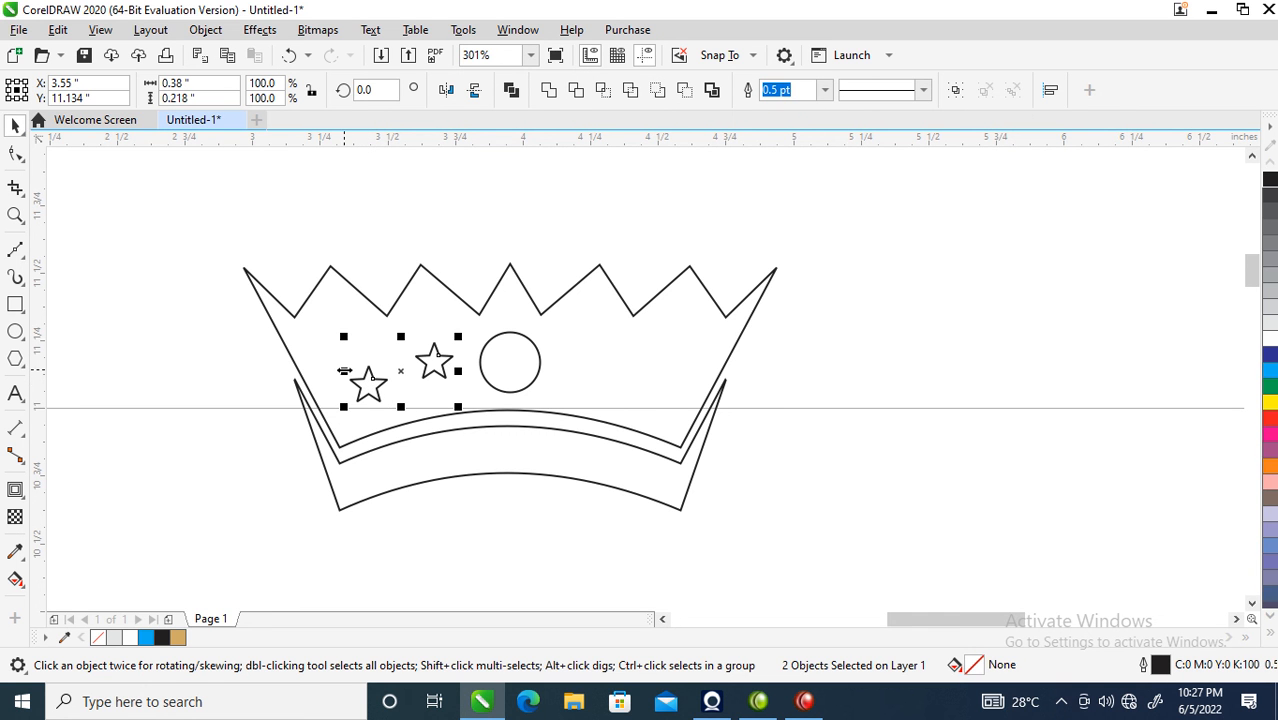
click(417, 314)
Step: Mirror a copy of the two stars horizontally to the right side of the crown's circle
click(435, 373)
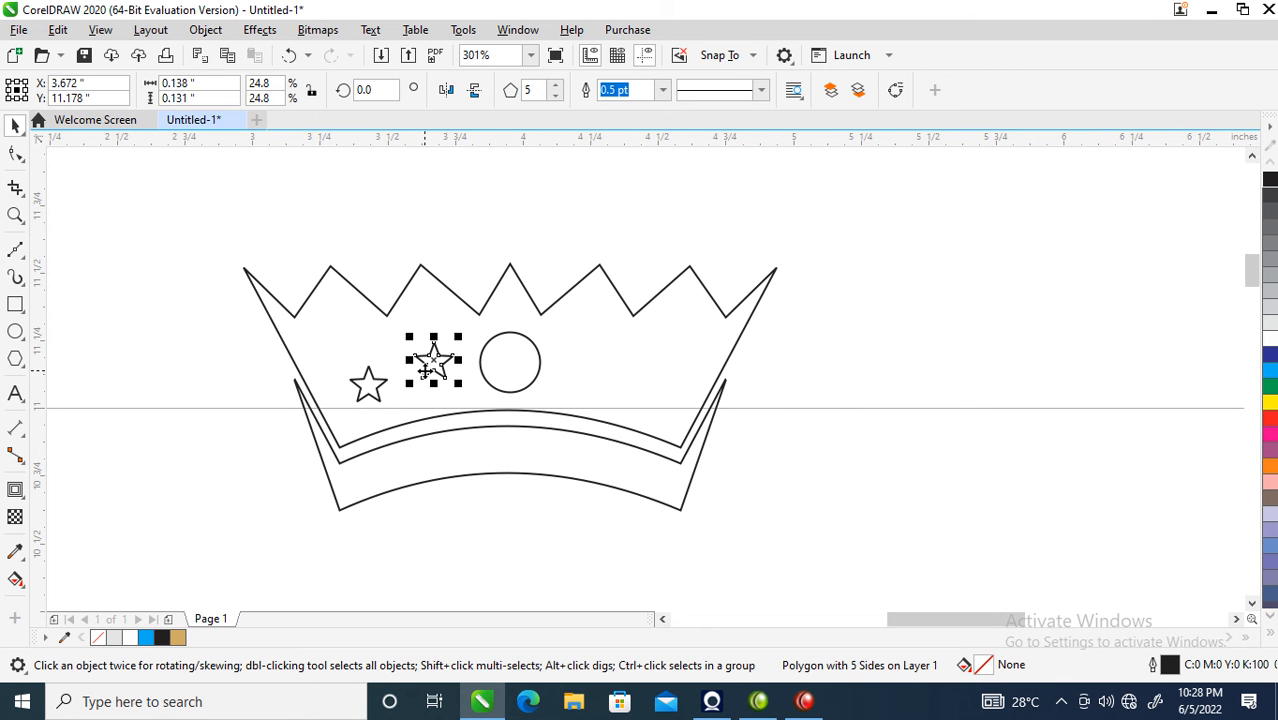
shift+click(368, 395)
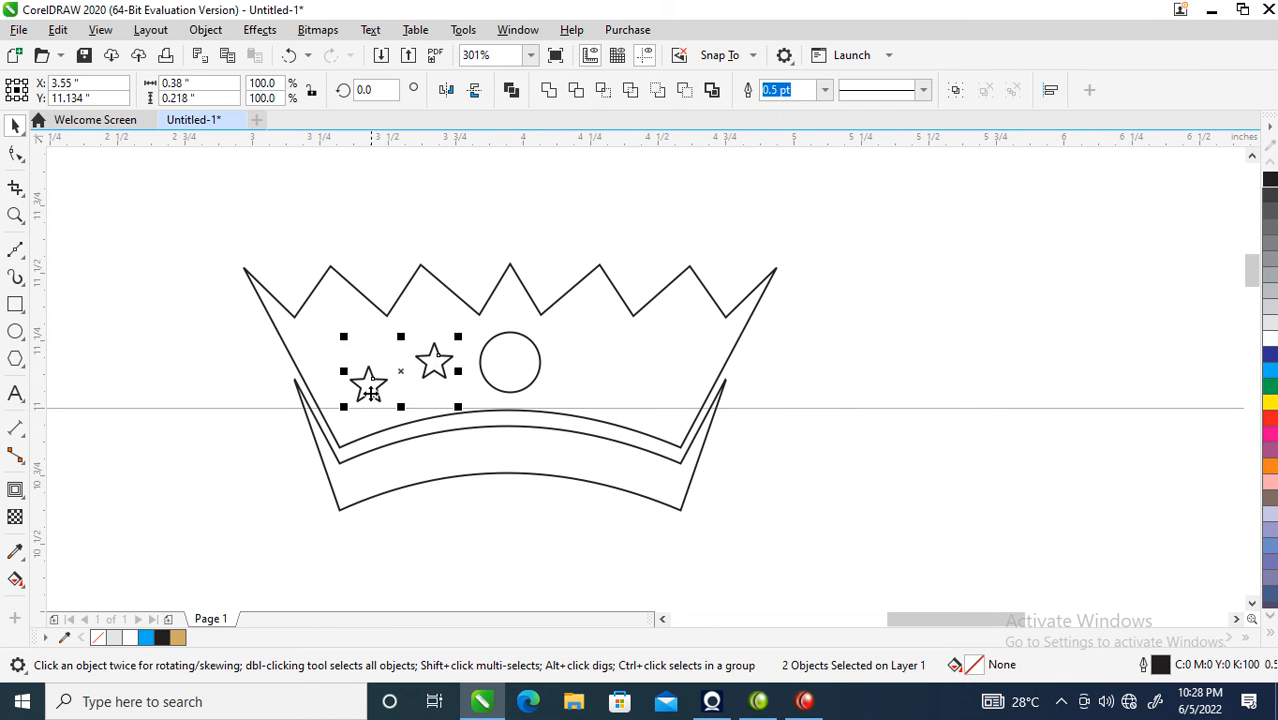
drag(344, 370, 660, 396)
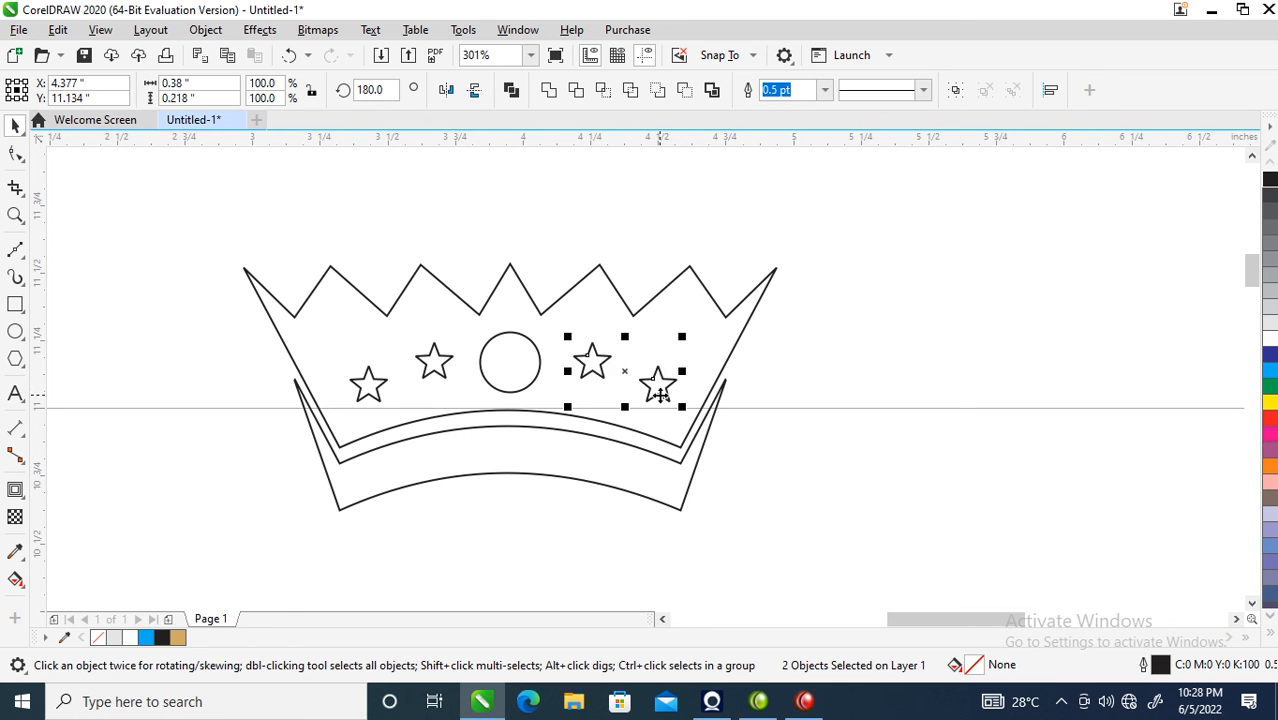
Step: Group the four stars and center the group horizontally on the crown
shift+click(429, 367)
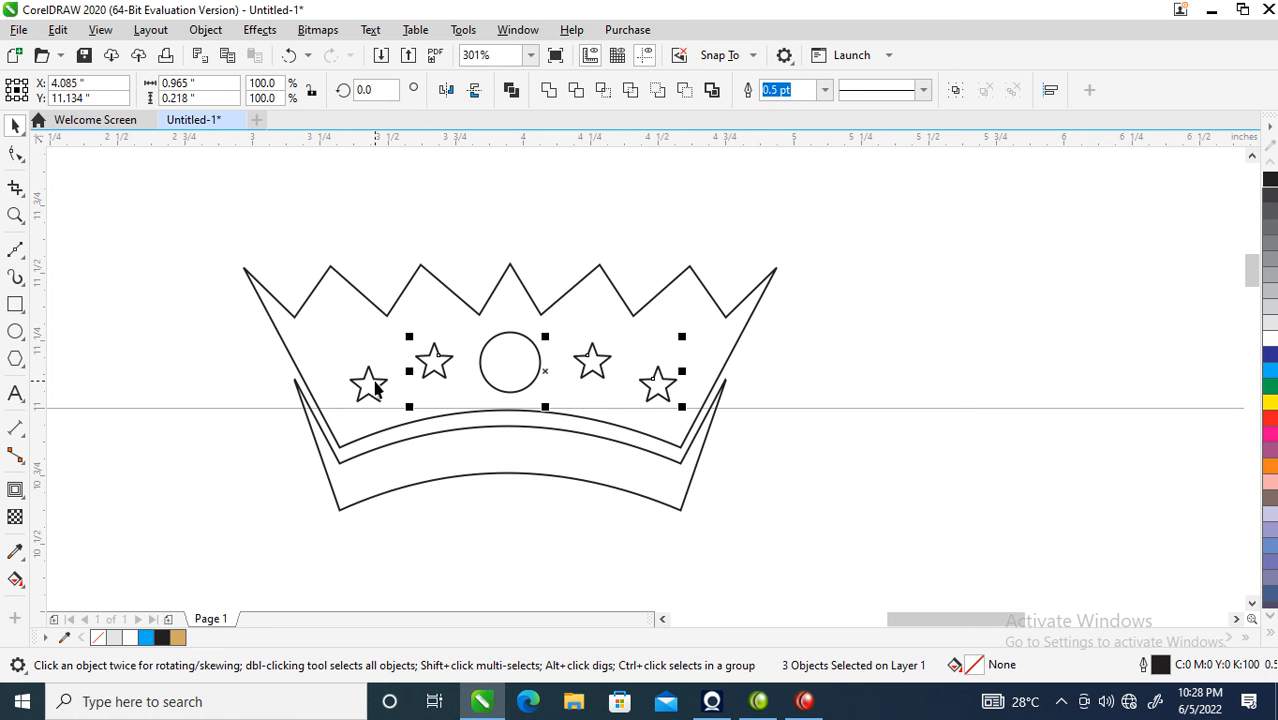
shift+click(372, 382)
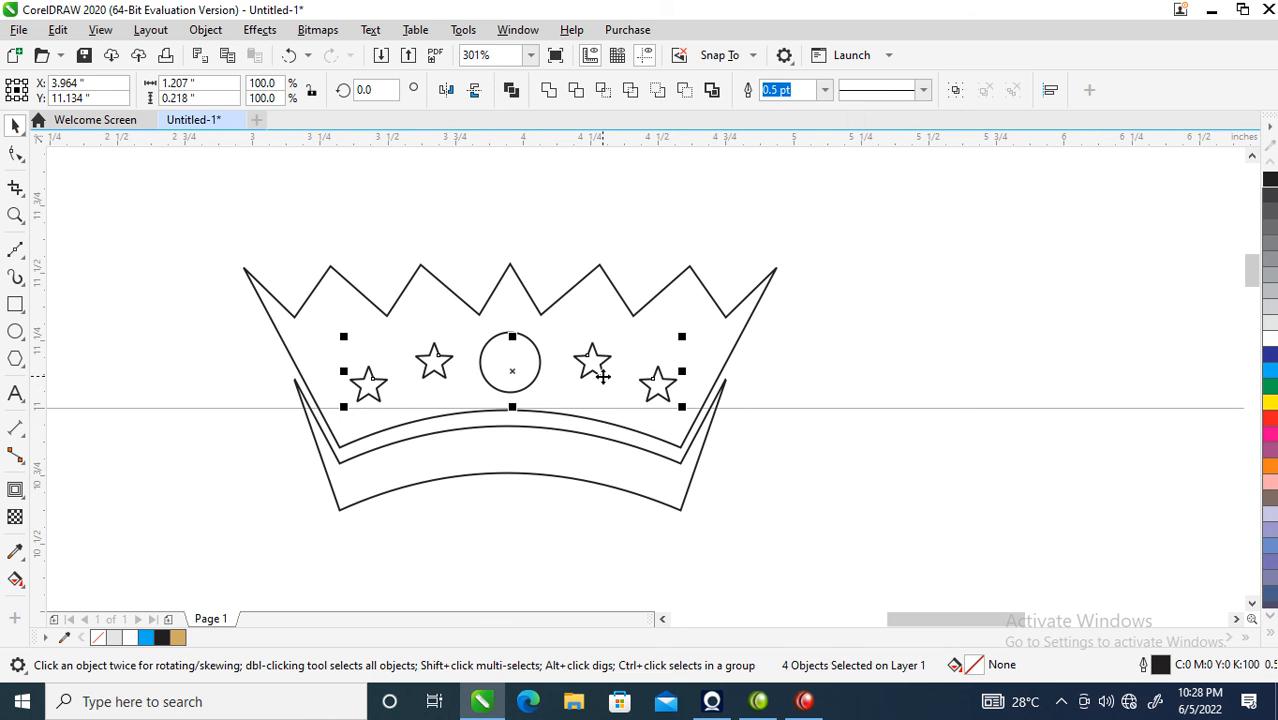
key(ctrl+g)
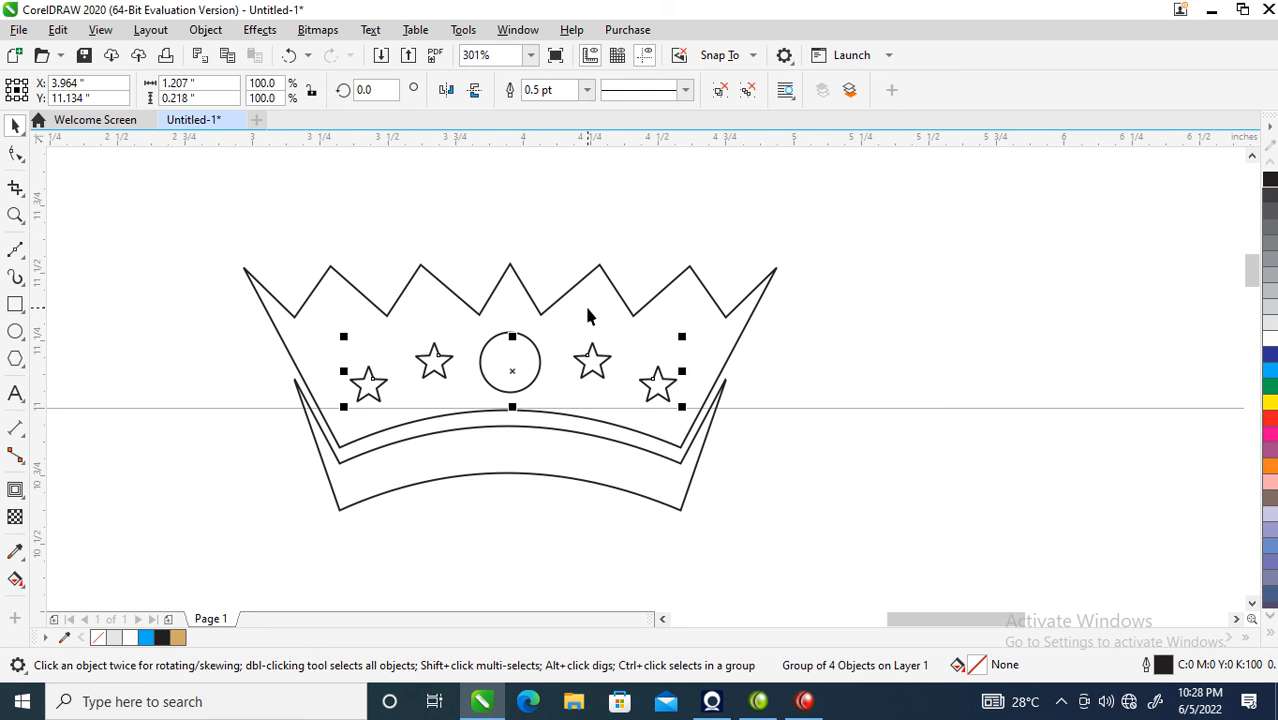
shift+click(588, 312)
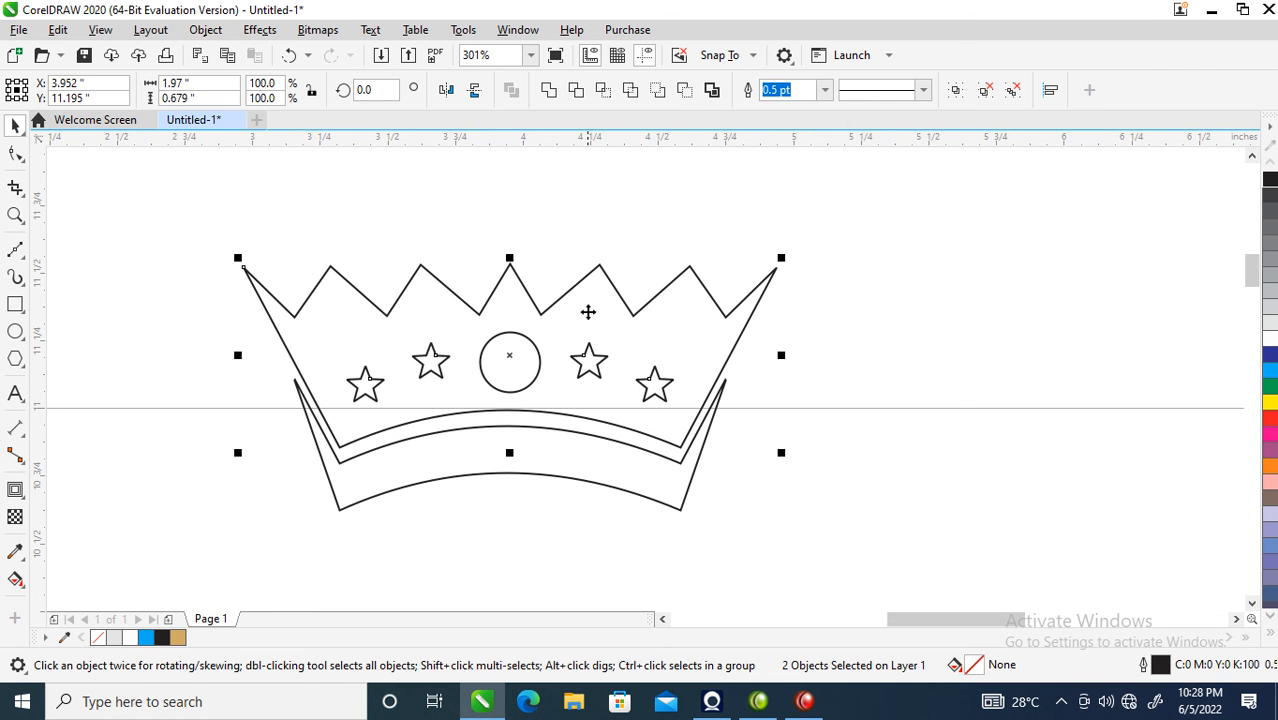
scroll(587, 320, down, 3)
key(z)
drag(300, 233, 729, 530)
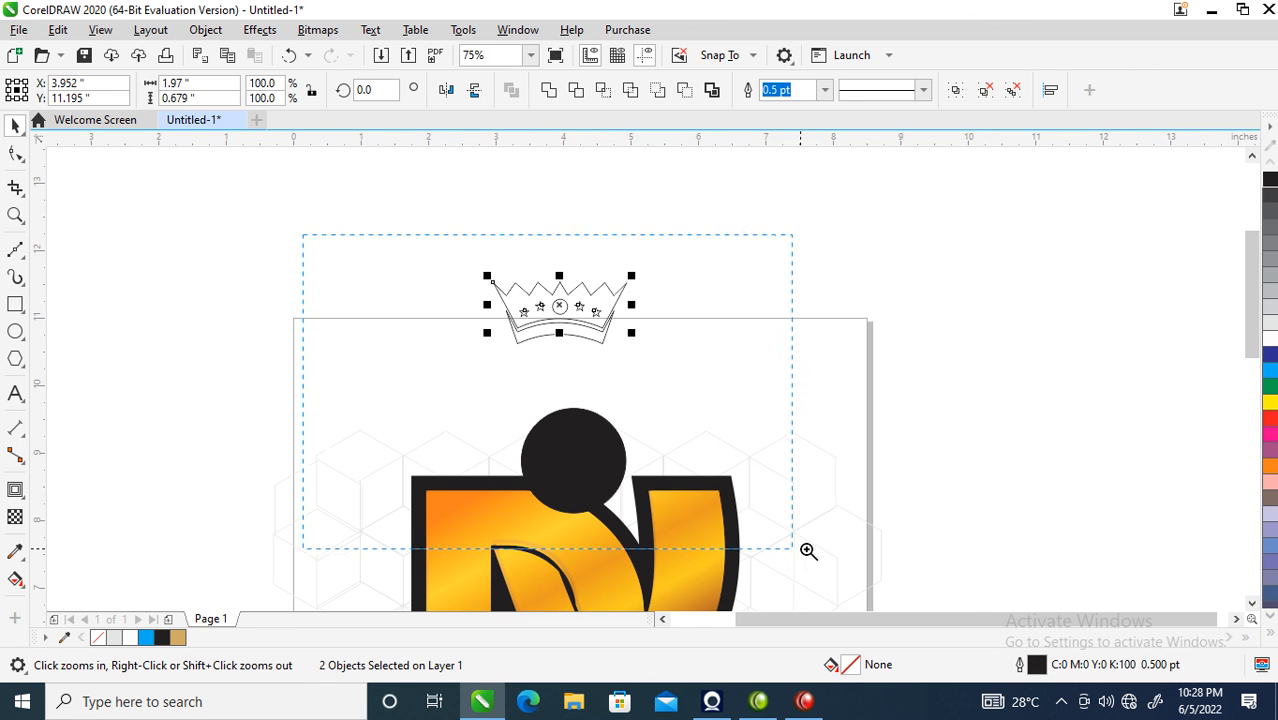
Step: Ungroup the stars, combine them with the crown and its circle into one curve, and fill it black
drag(472, 162, 862, 374)
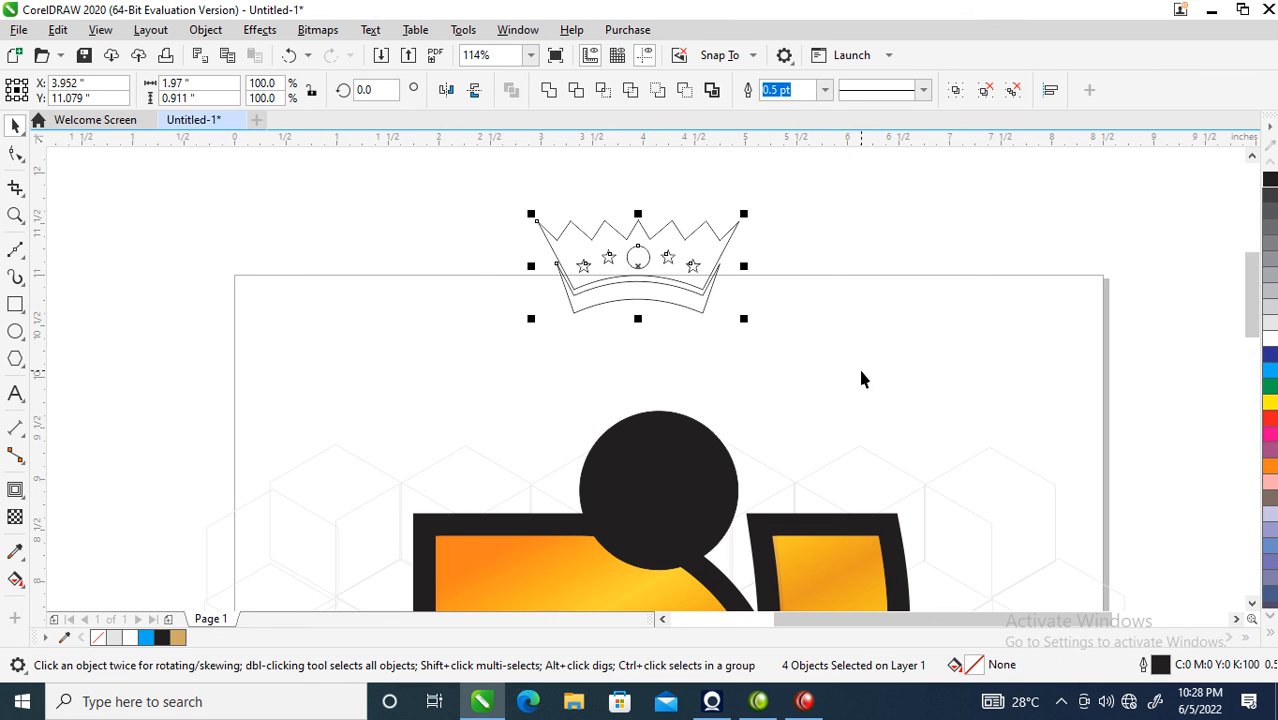
click(1014, 91)
click(512, 92)
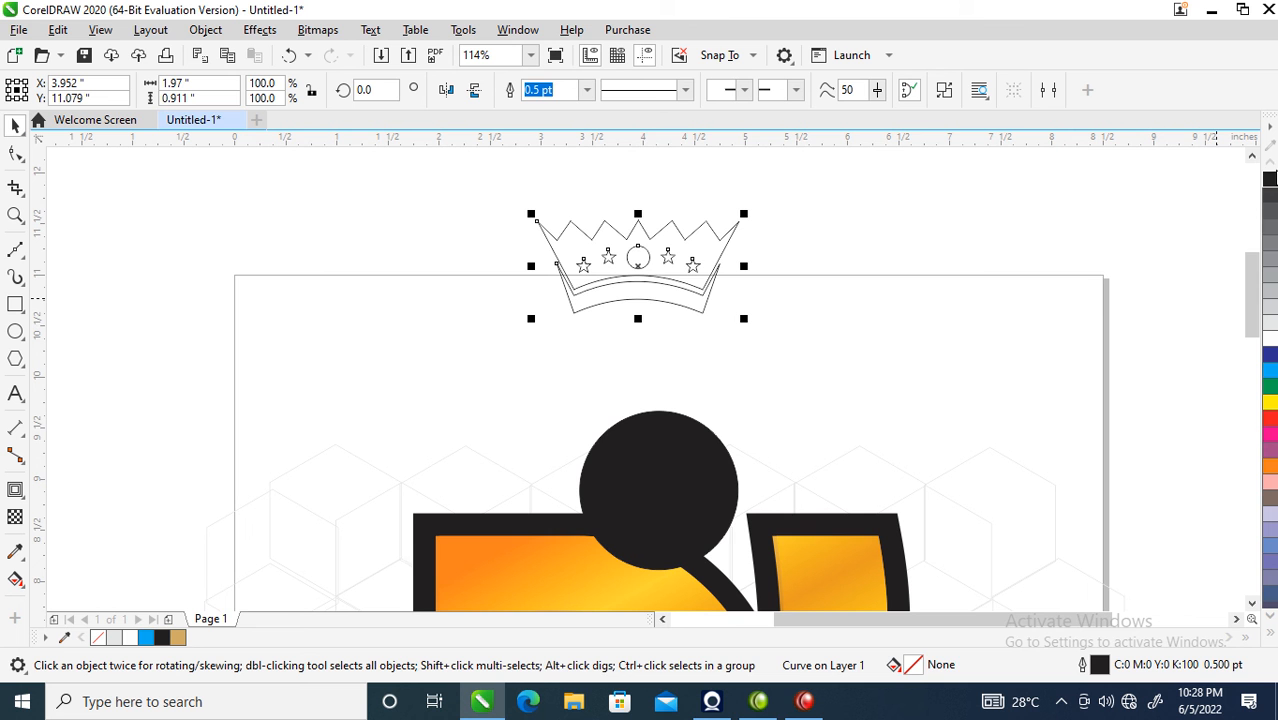
click(1270, 180)
Step: Move the black crown down to sit just above the black circle, centered at about X 4.199, Y 10.113 inches
drag(719, 302, 730, 404)
scroll(730, 404, down, 4)
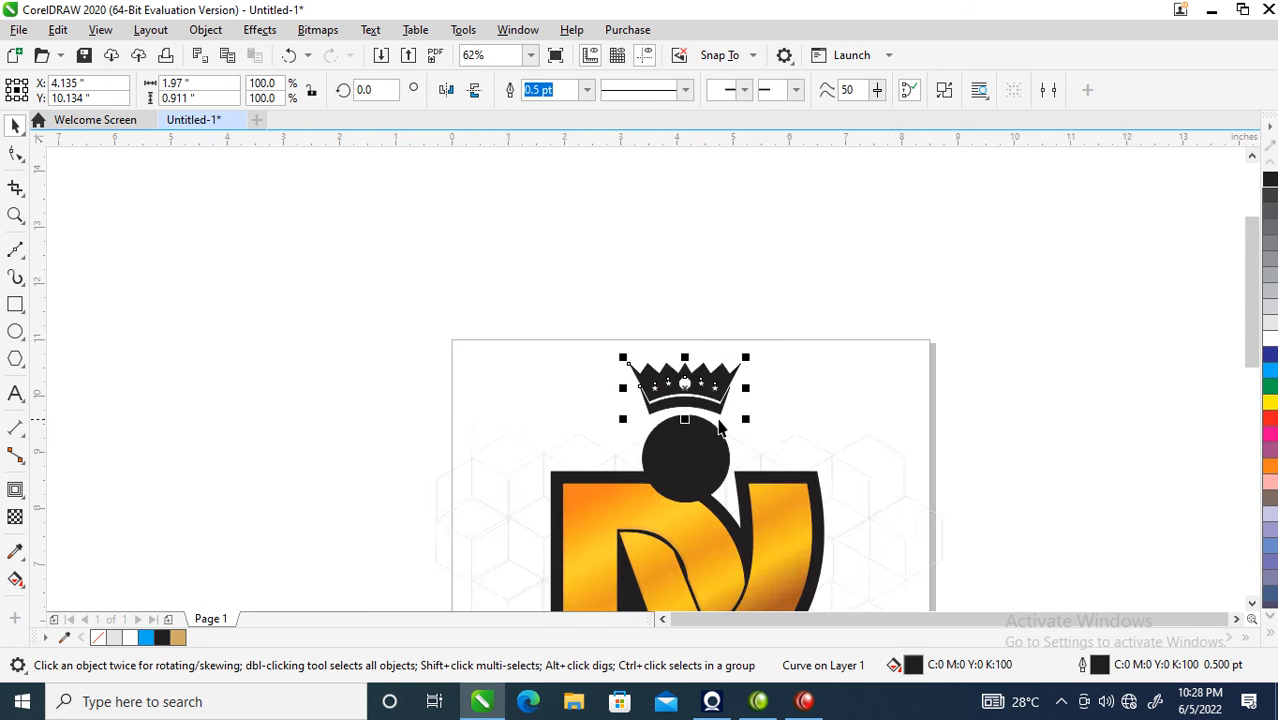
key(z)
drag(526, 345, 832, 518)
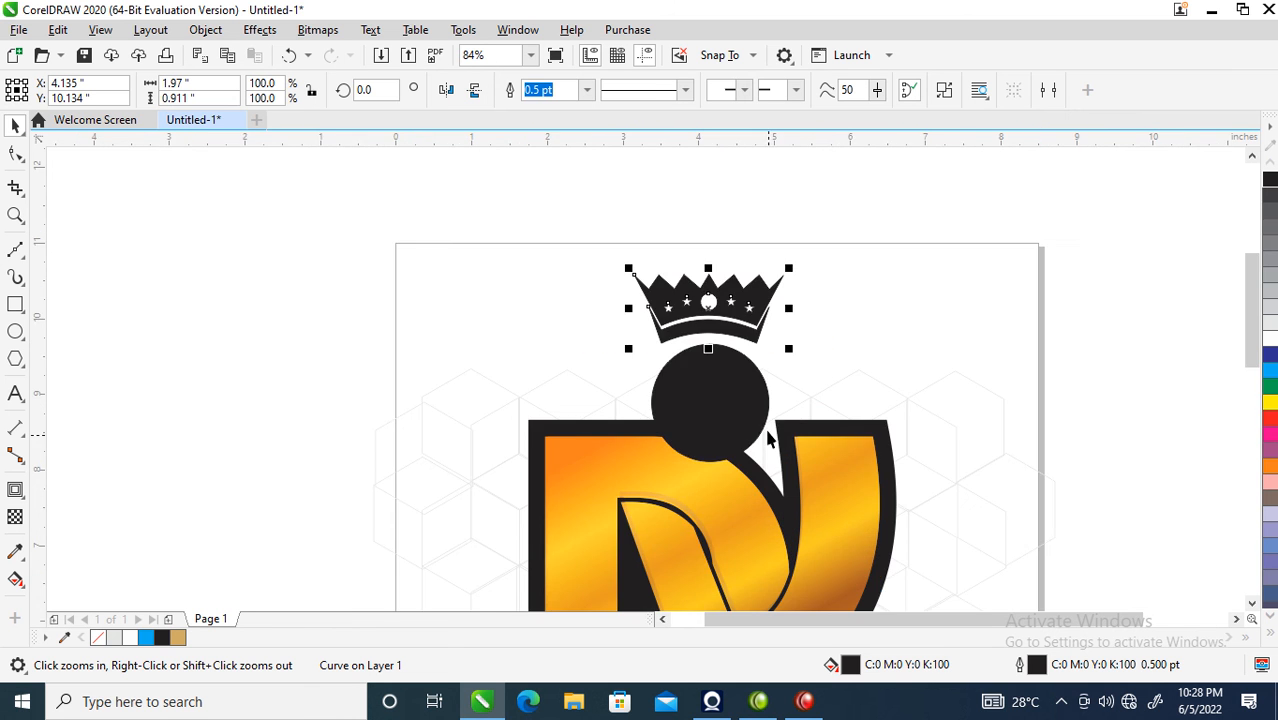
scroll(757, 418, down, 3)
key(F2)
drag(590, 320, 836, 500)
key(space)
drag(773, 343, 777, 337)
key(F2)
mouse_move(508, 237)
mouse_down()
mouse_move(545, 297)
mouse_move(840, 460)
mouse_up()
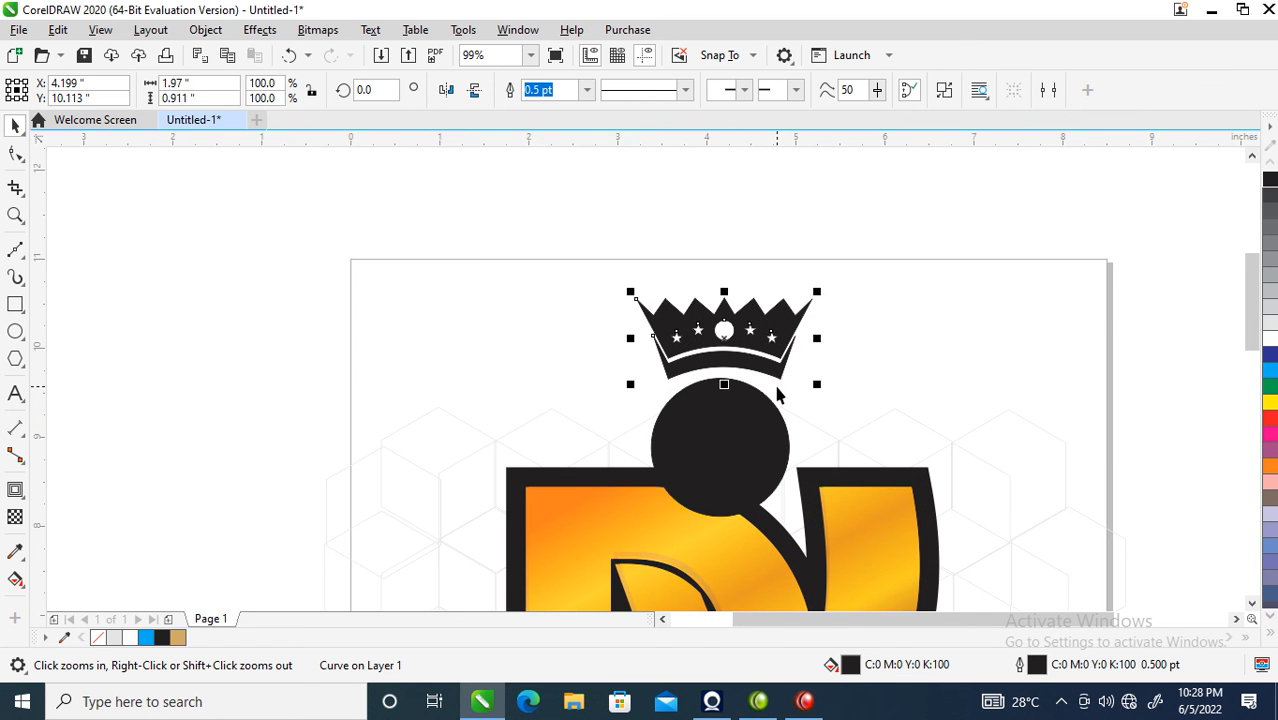
scroll(779, 396, down, 6)
drag(828, 457, 828, 457)
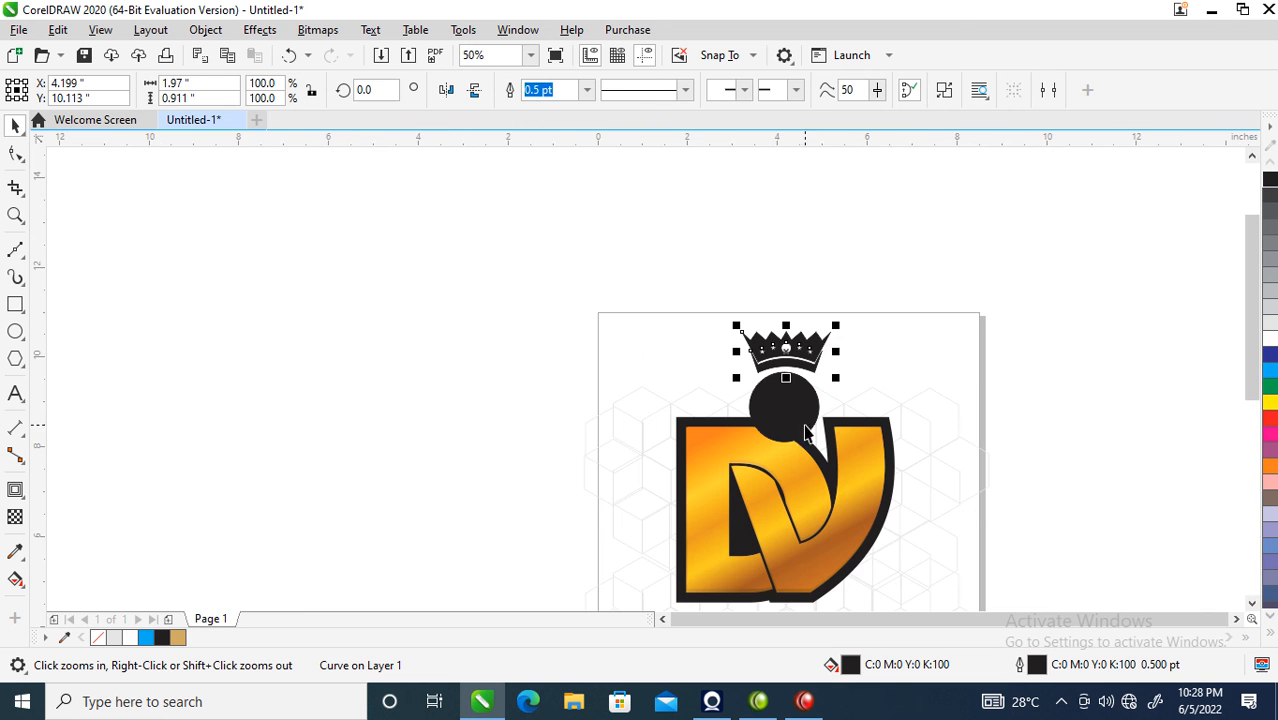
Step: Shrink the black circle beneath the crown about its center to about 1.321 inches wide
click(810, 402)
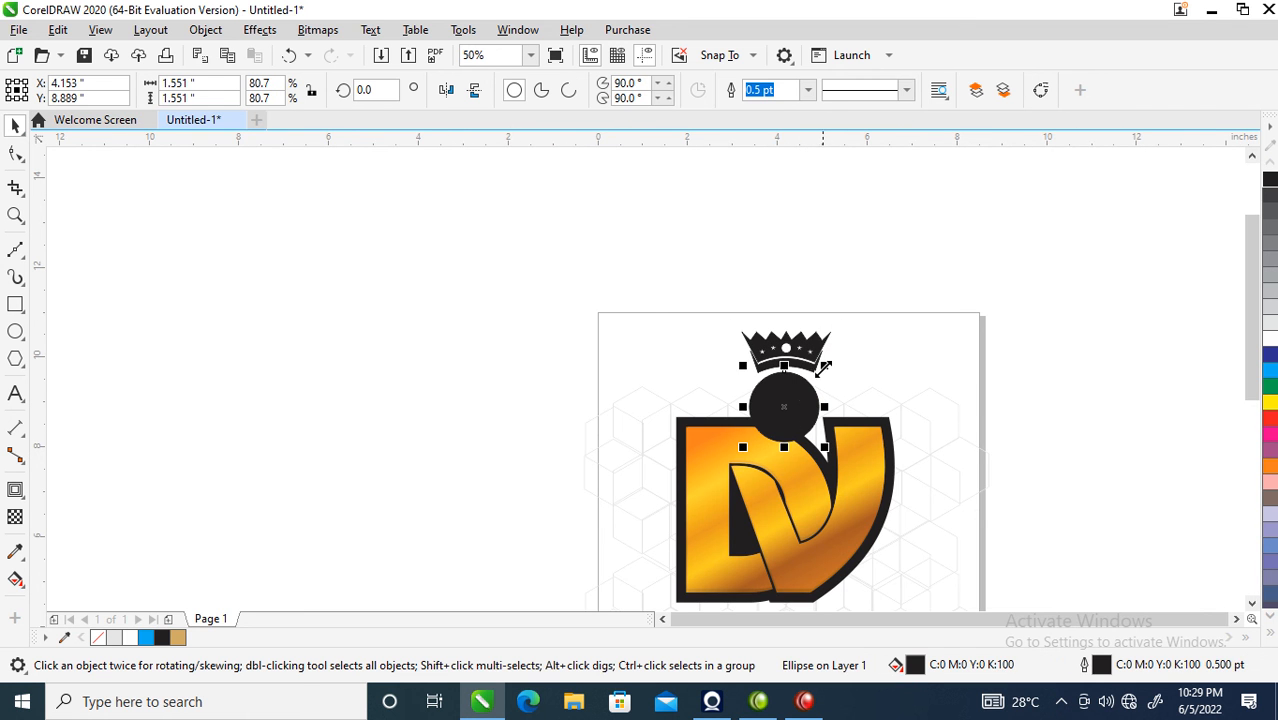
drag(824, 366, 819, 370)
key(F2)
drag(656, 274, 941, 464)
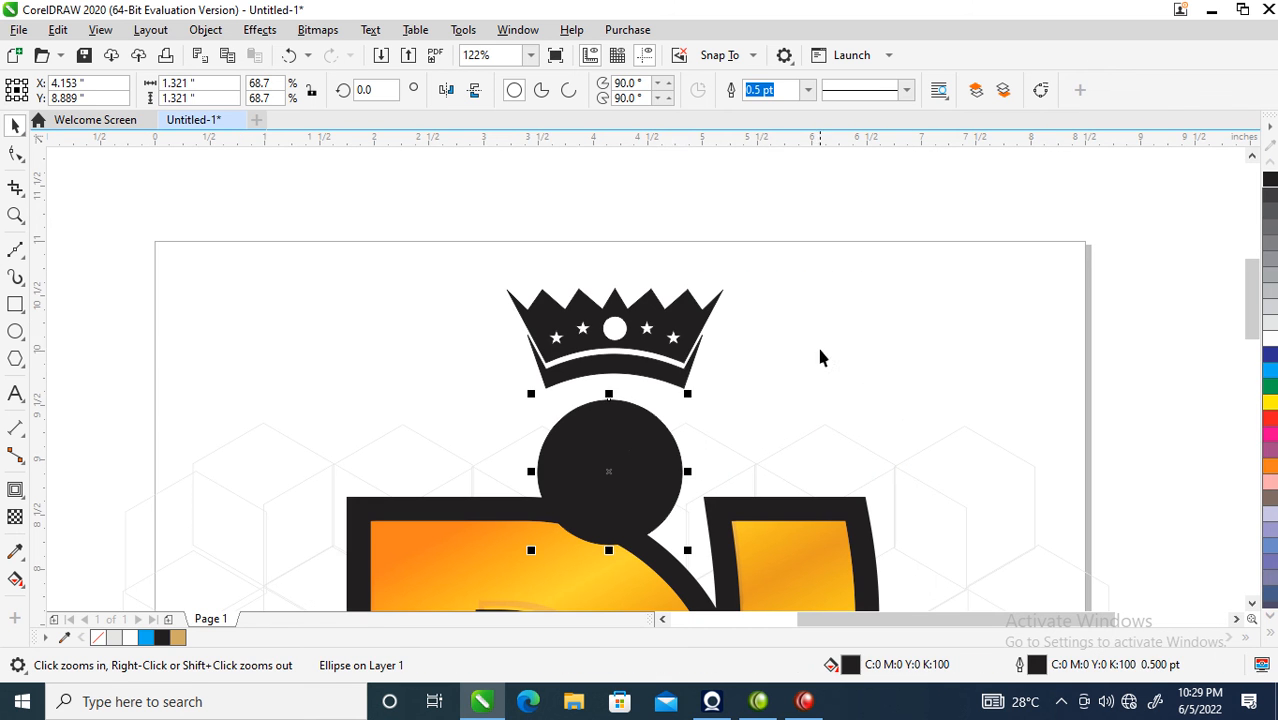
Step: Lower the crown close to the top of the smaller black circle, at about Y 9.95 inches
drag(677, 331, 701, 361)
scroll(701, 361, down, 2)
key(F2)
drag(557, 317, 843, 557)
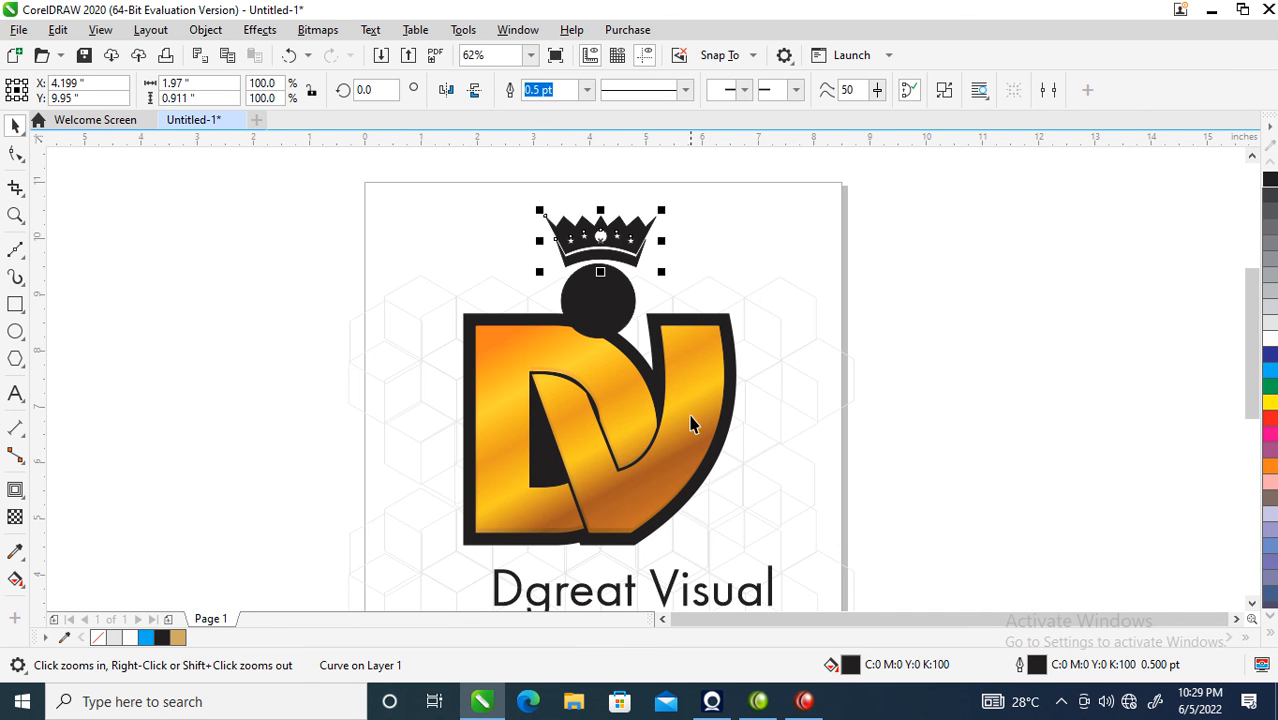
drag(478, 170, 847, 368)
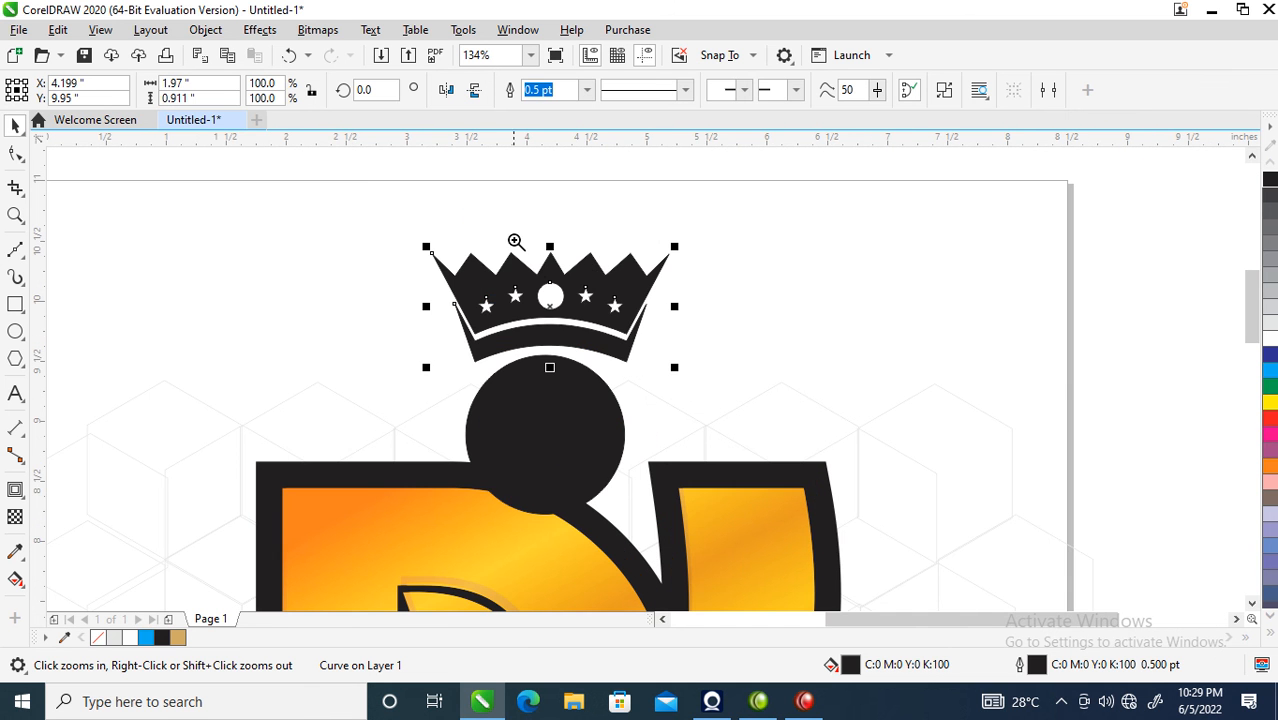
scroll(779, 534, down, 4)
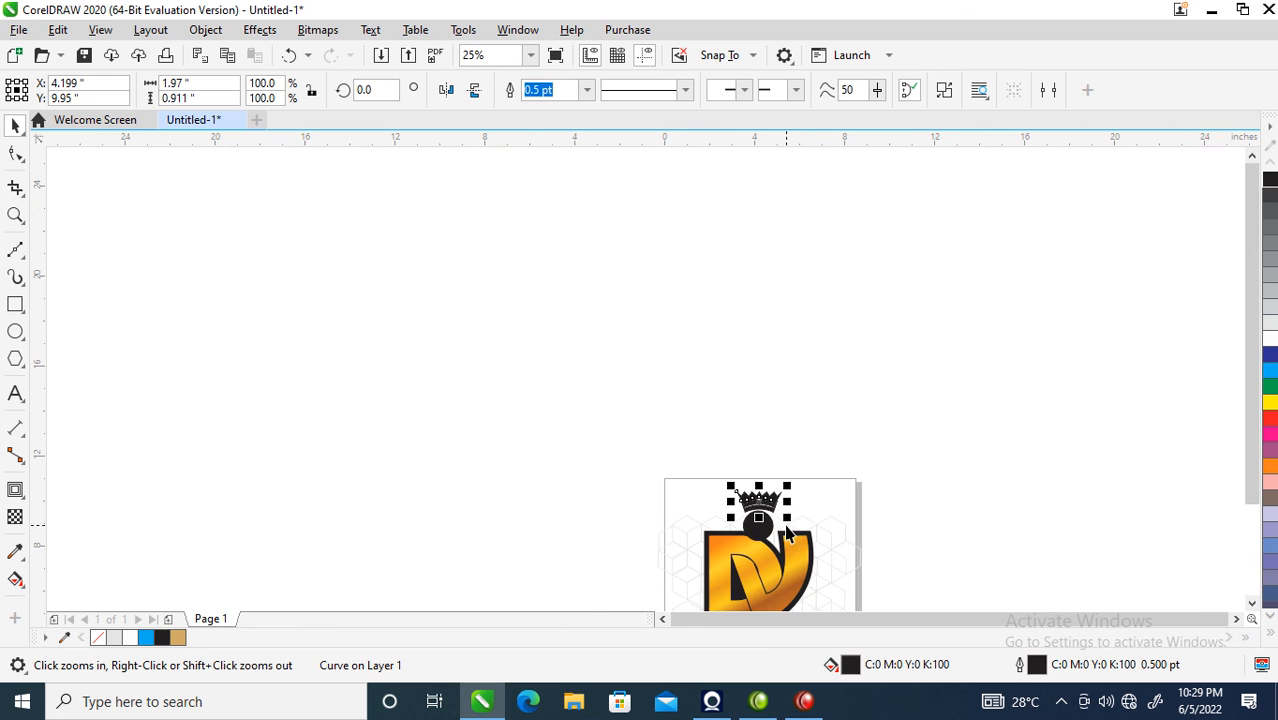
drag(648, 470, 920, 615)
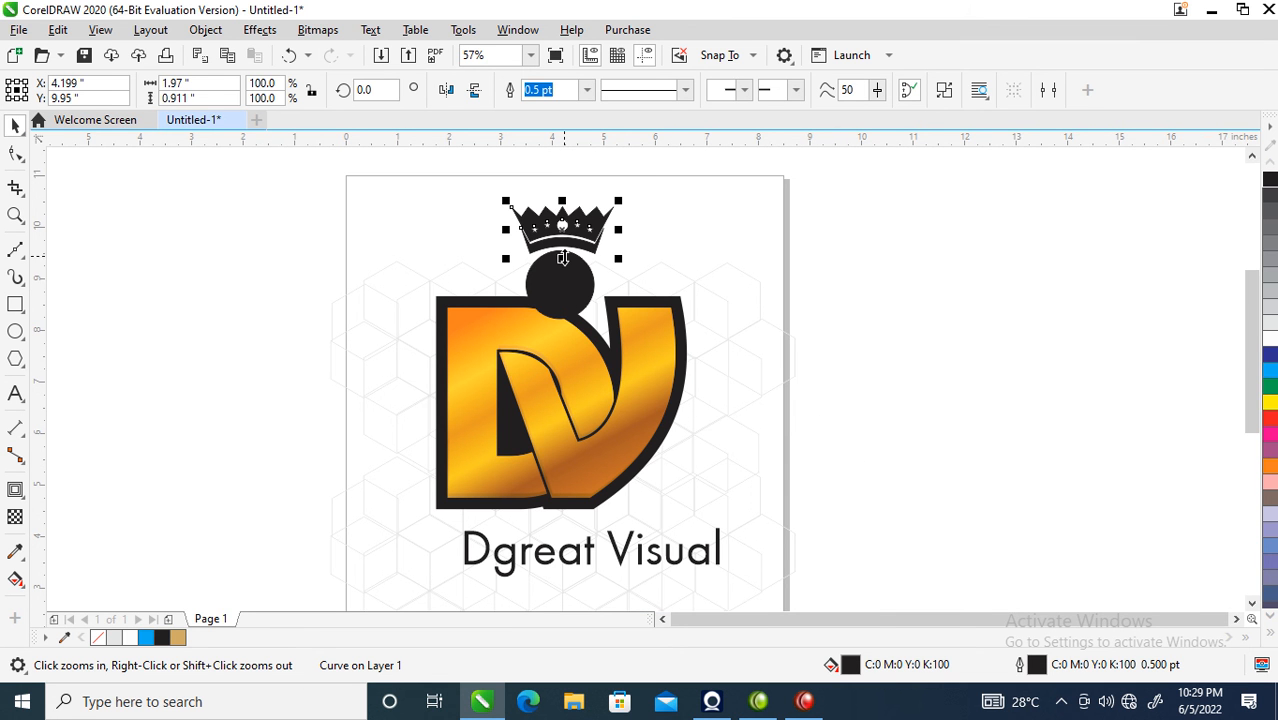
drag(484, 222, 785, 339)
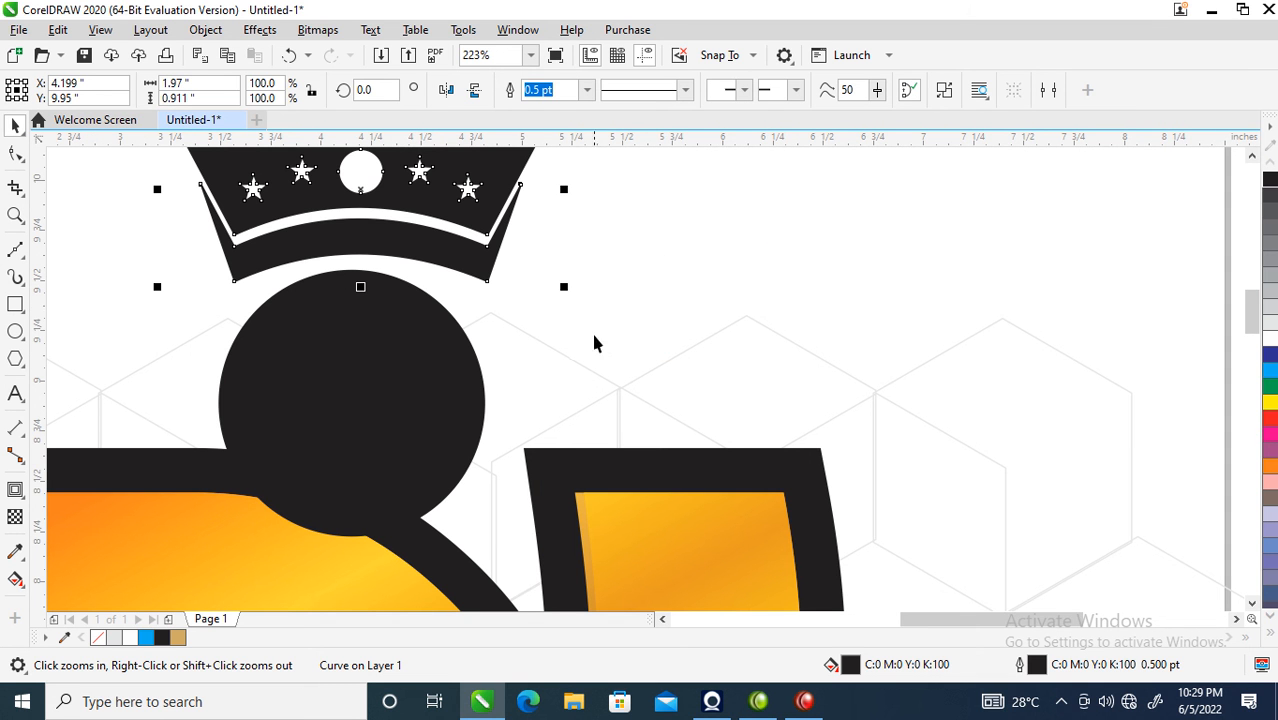
Step: Draw a rectangle about 0.303 by 0.233 inches in the empty area right of the crown and convert it to curves
click(15, 249)
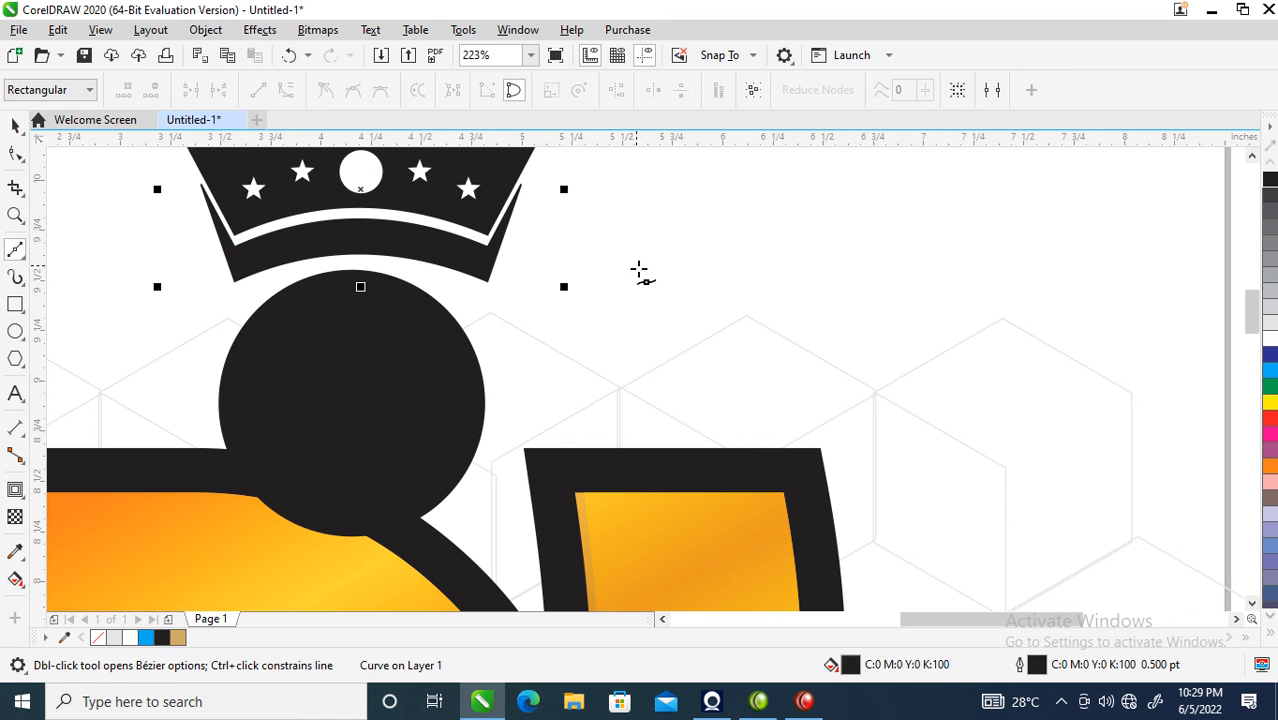
click(14, 305)
drag(648, 223, 709, 270)
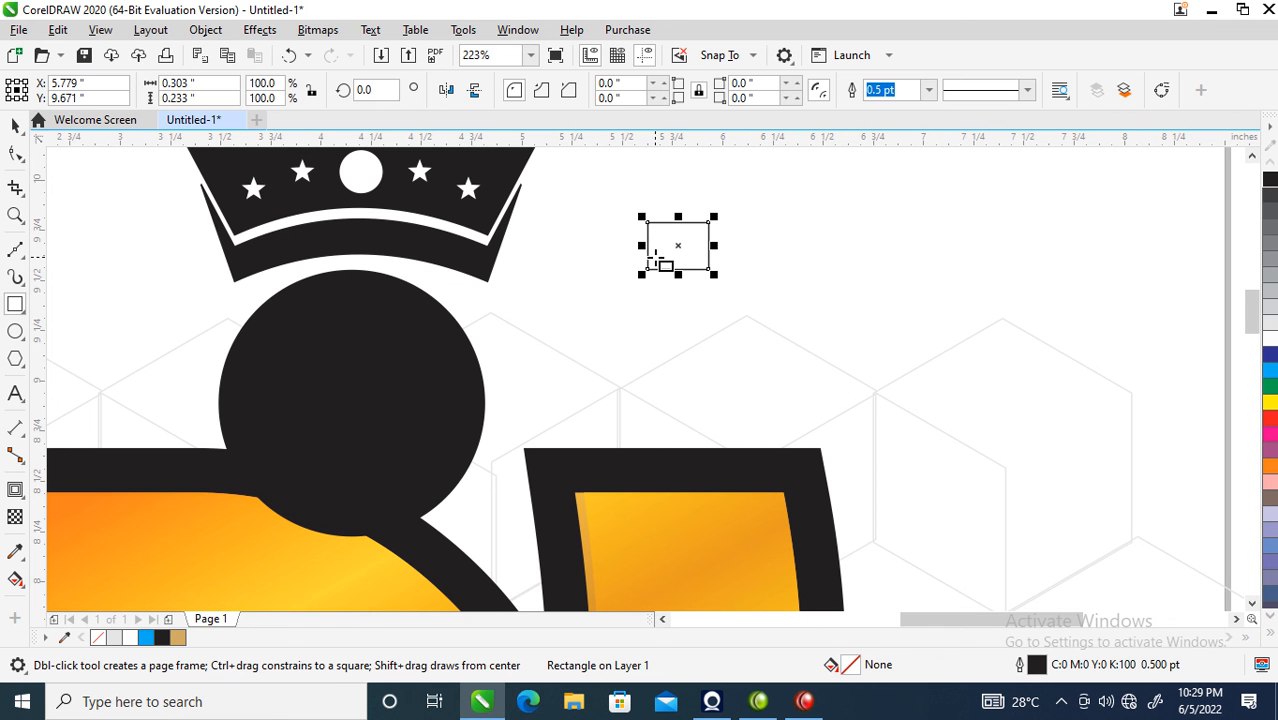
click(201, 29)
click(213, 37)
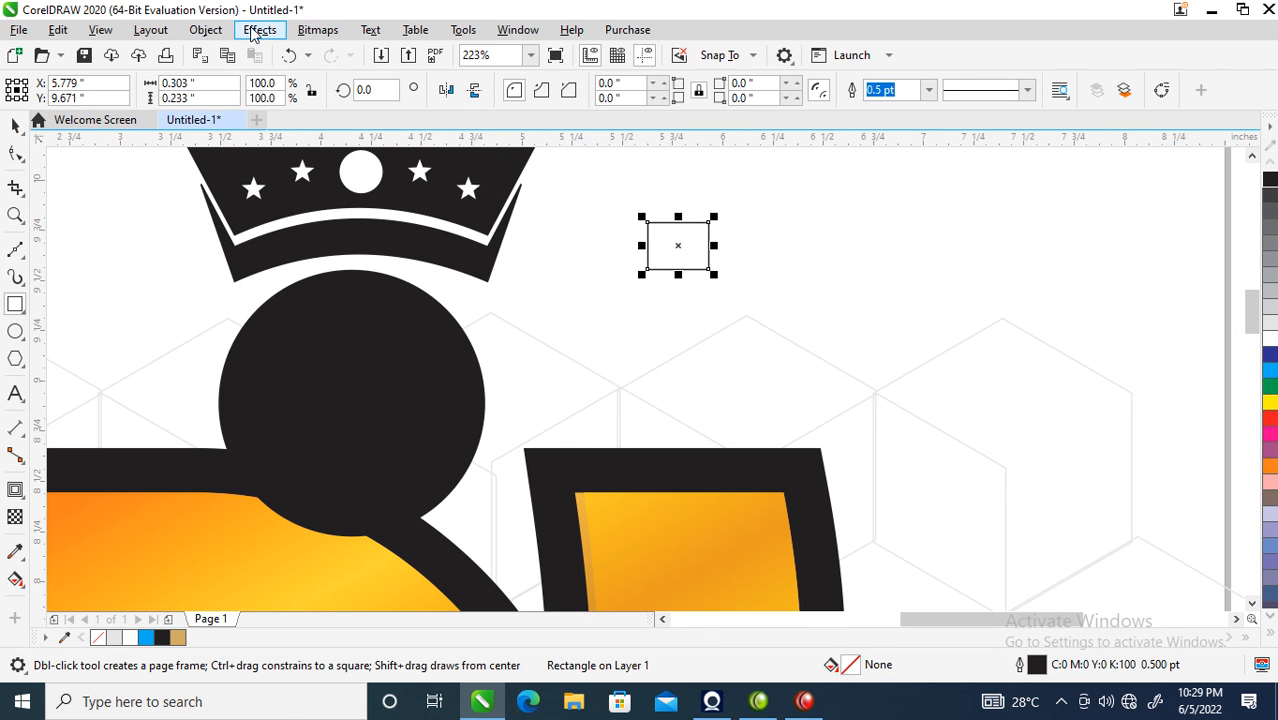
click(205, 31)
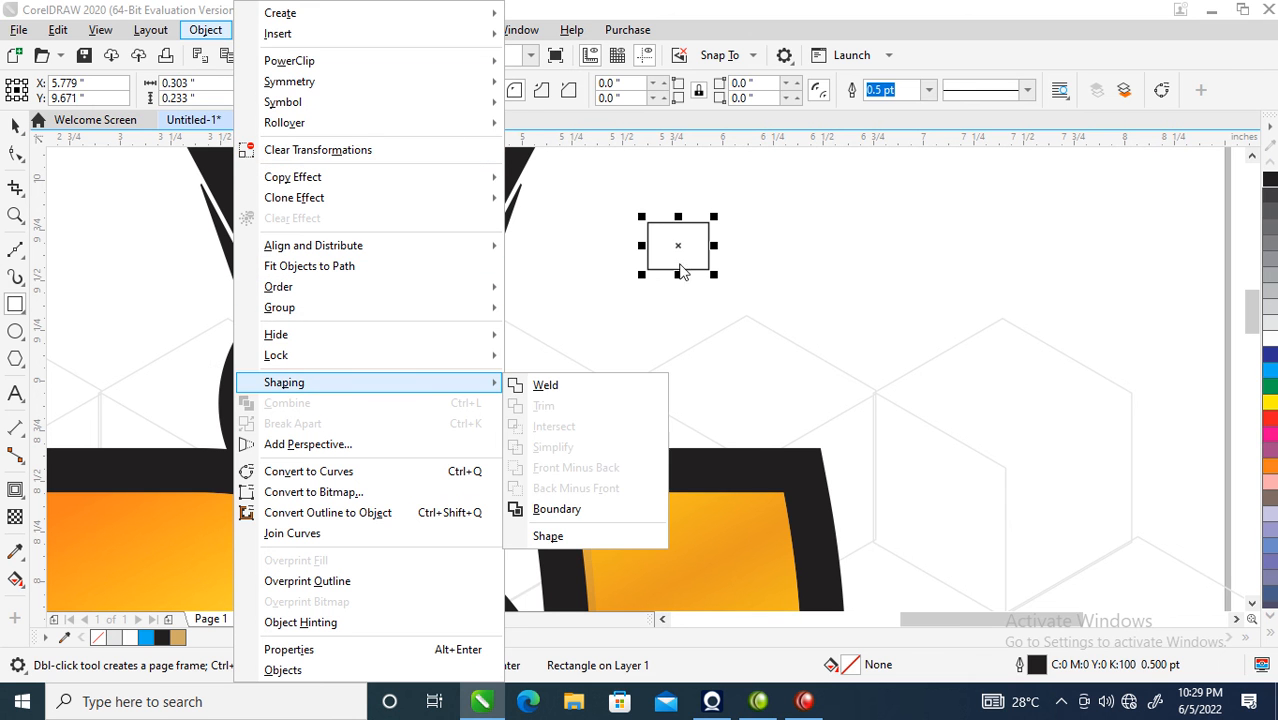
click(676, 243)
right_click(662, 244)
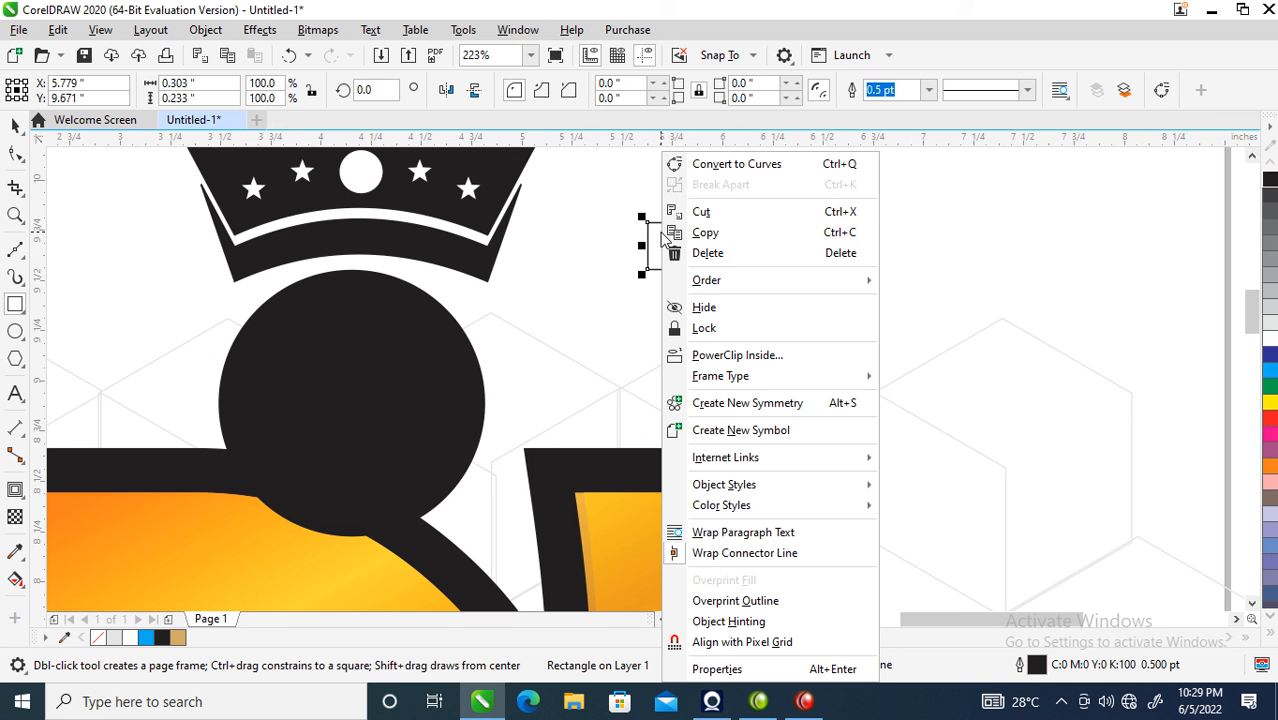
click(725, 166)
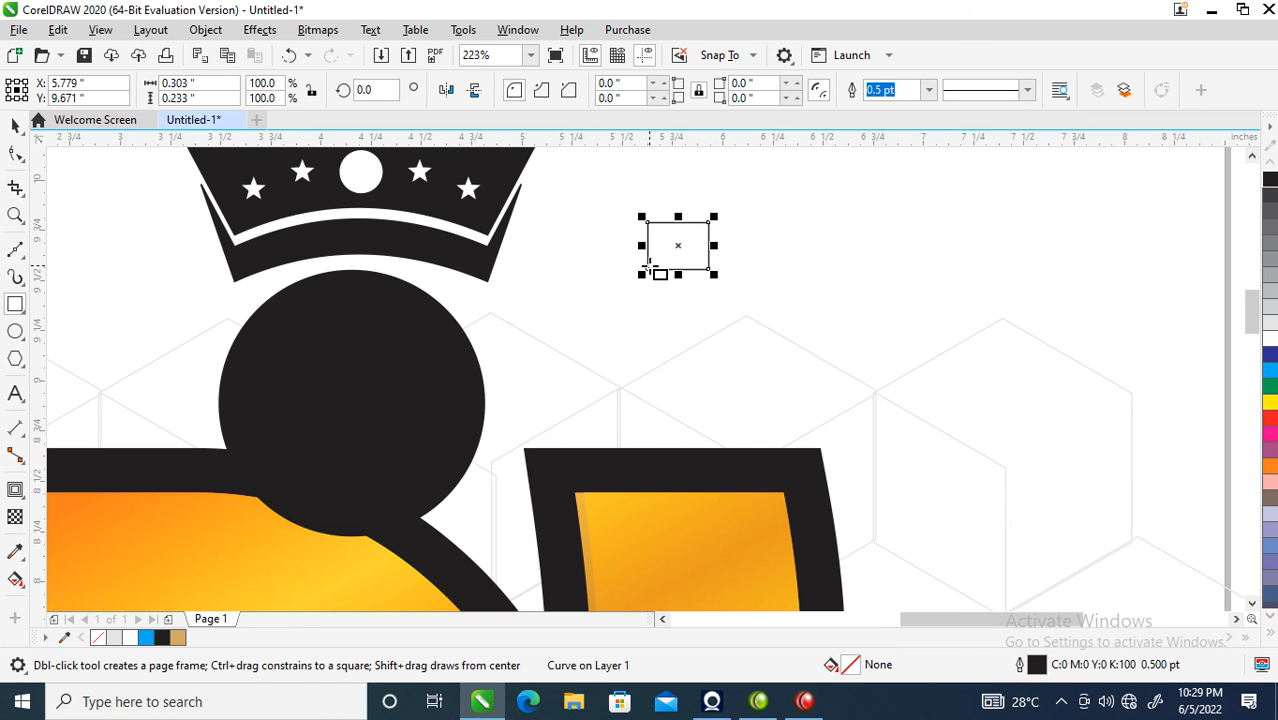
Step: Delete the rectangle's upper-left node and raise its lower-left node to mid-height, forming a triangle that points left
key(z)
drag(638, 204, 710, 290)
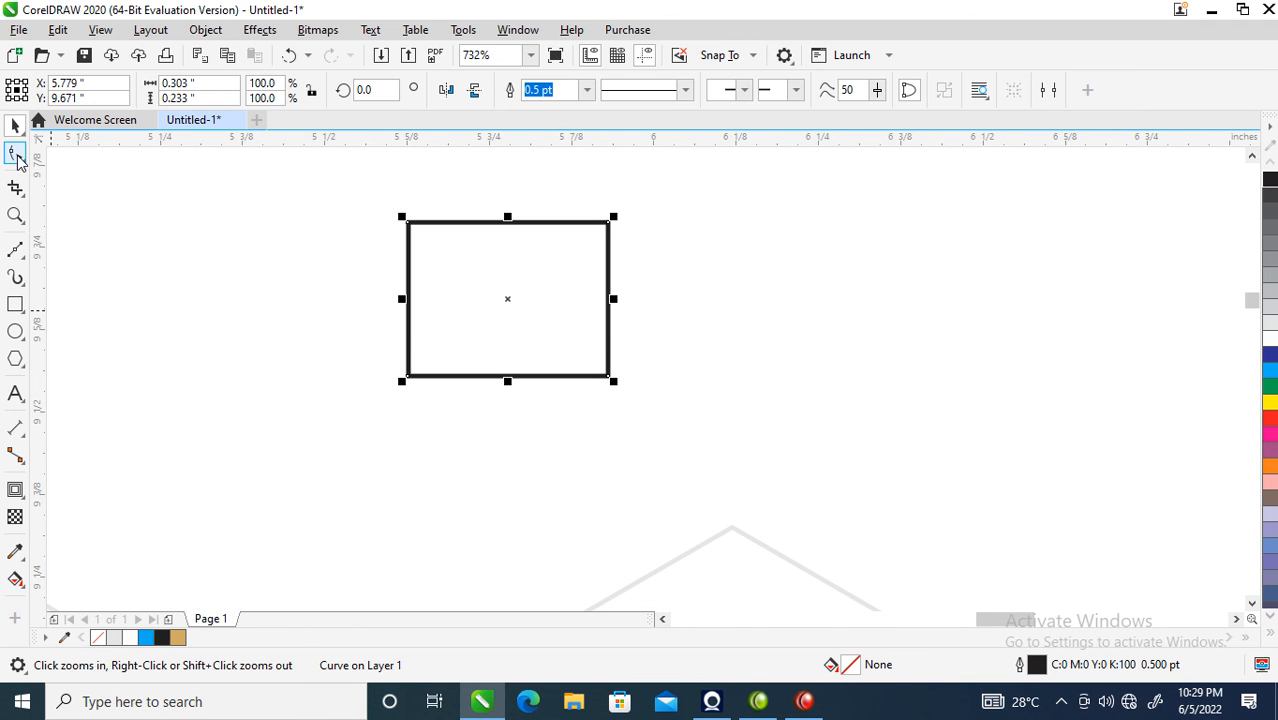
click(17, 157)
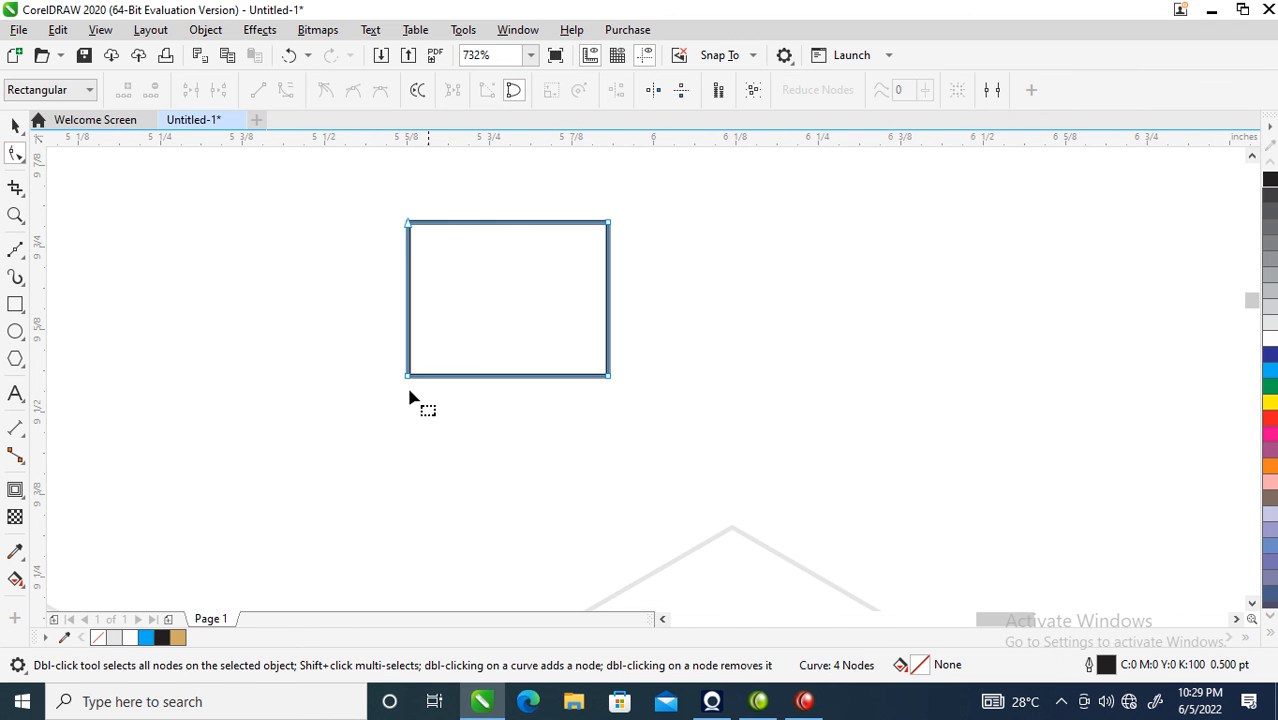
click(408, 226)
key(Delete)
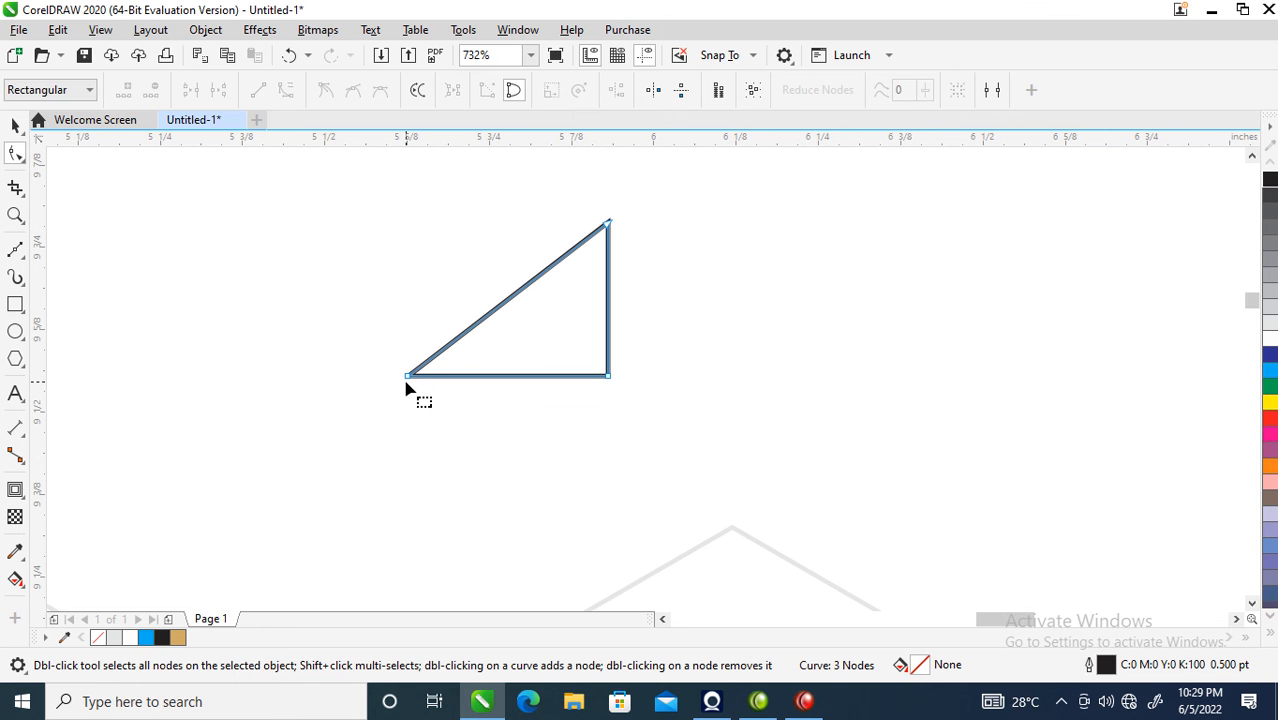
drag(409, 378, 410, 304)
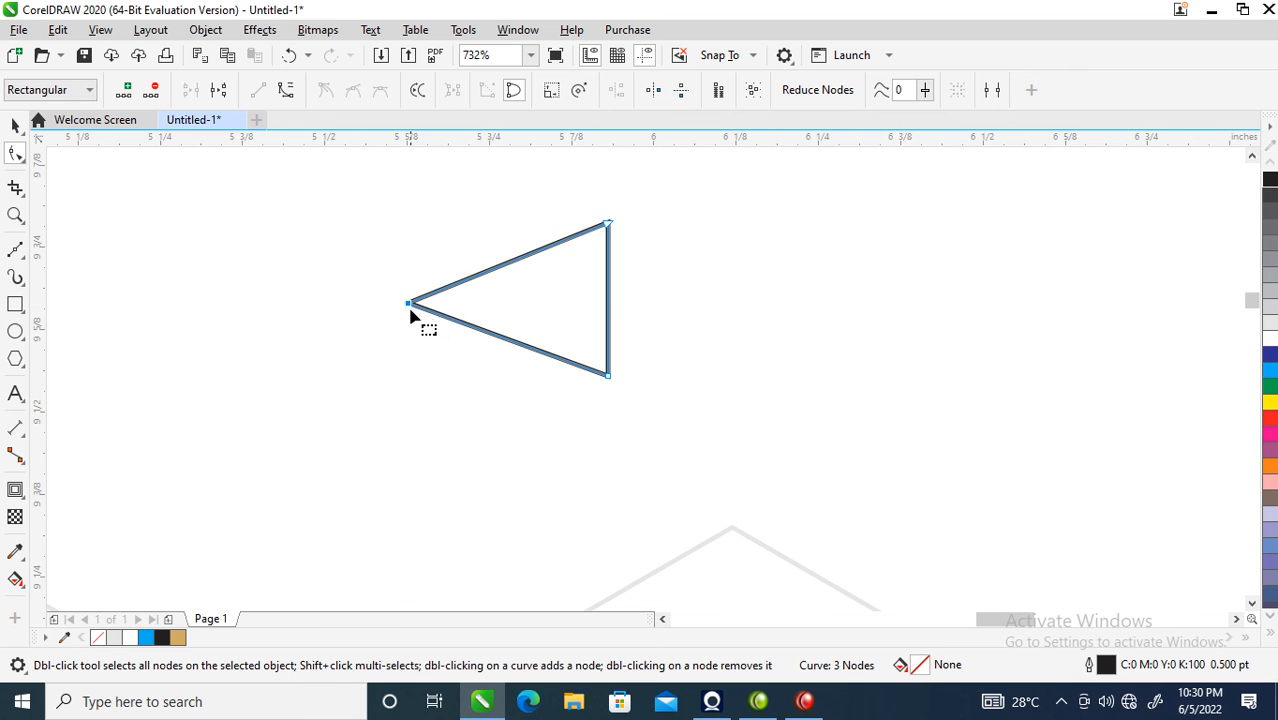
Step: Convert the triangle's two slanted sides to curves and bow both of them slightly outward
click(522, 262)
right_click(522, 262)
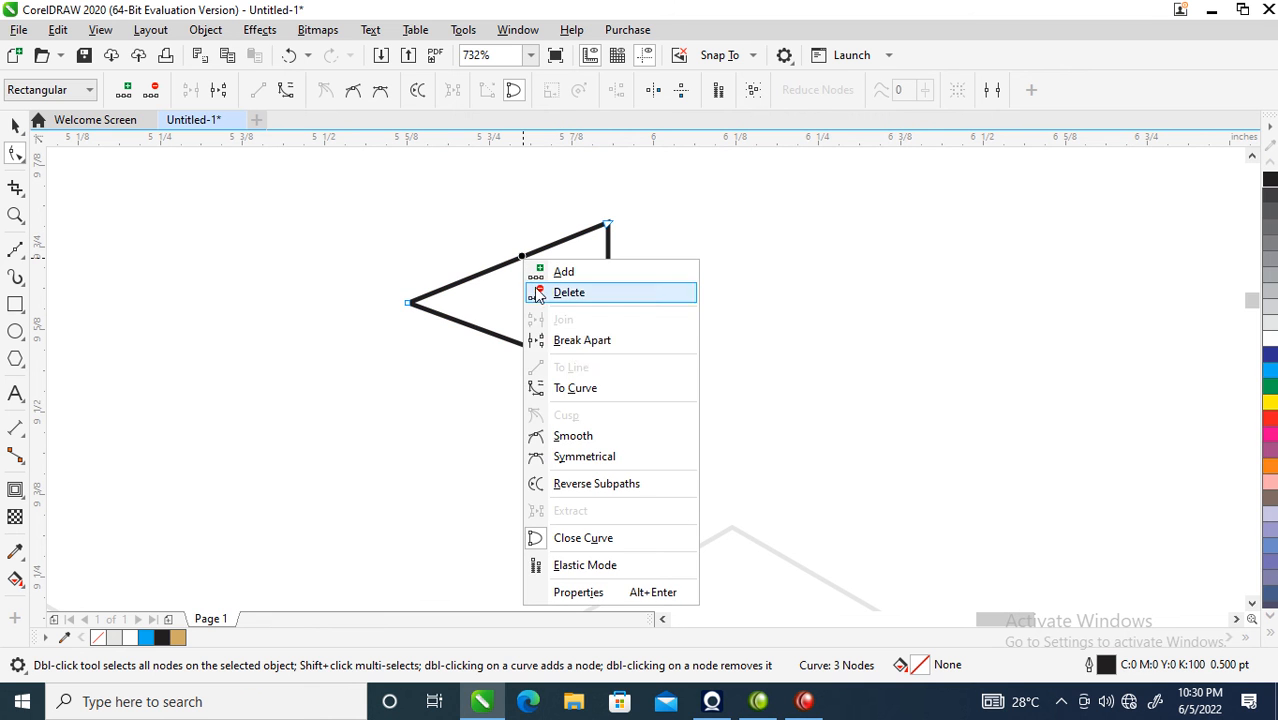
click(585, 390)
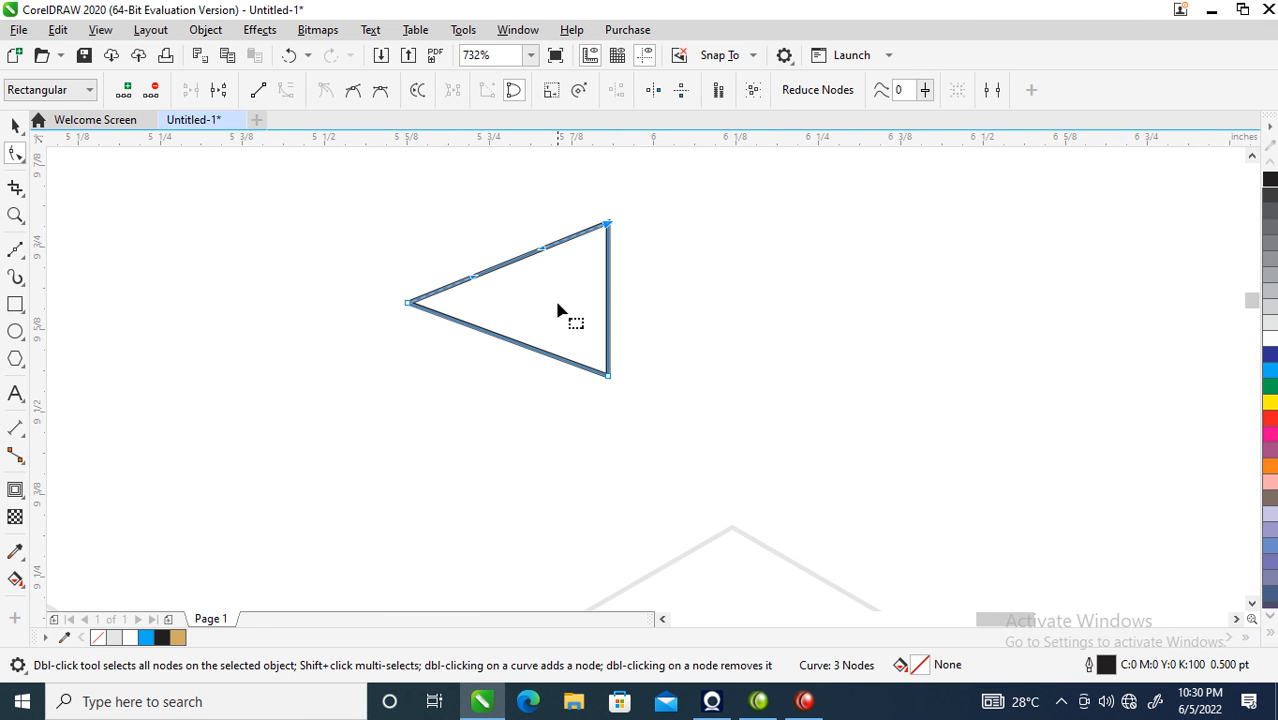
drag(514, 262, 507, 250)
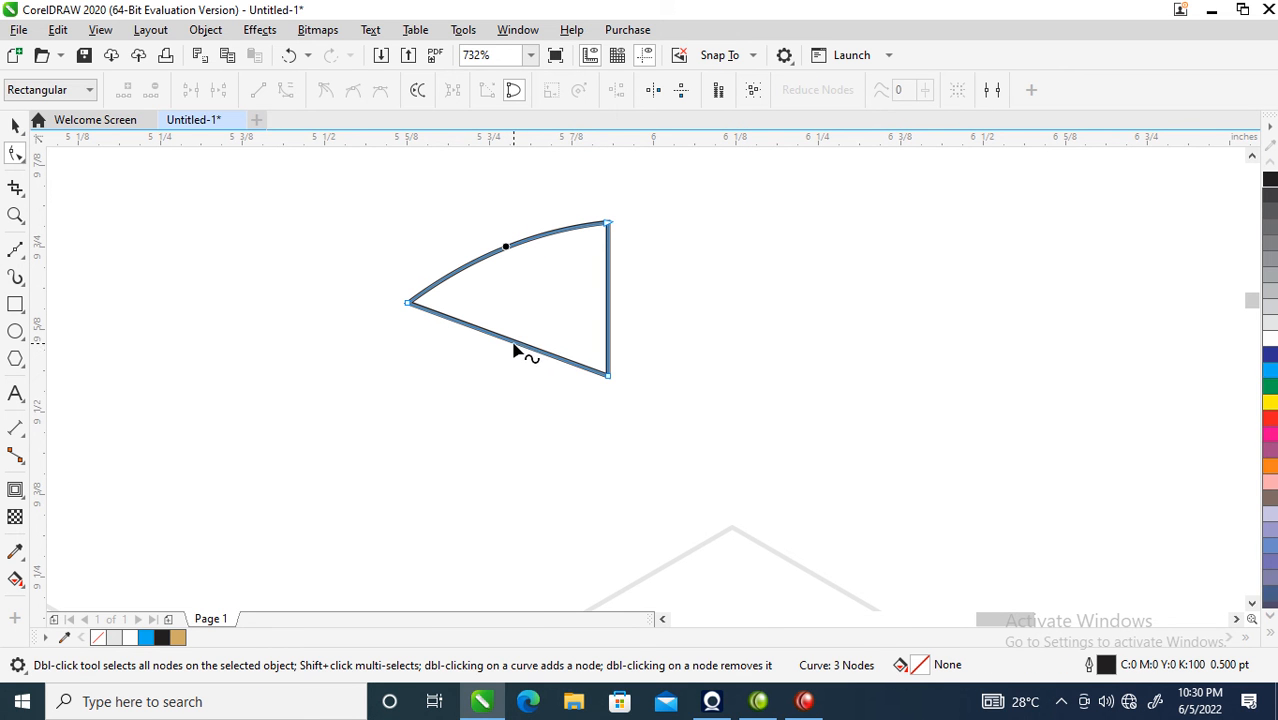
right_click(514, 348)
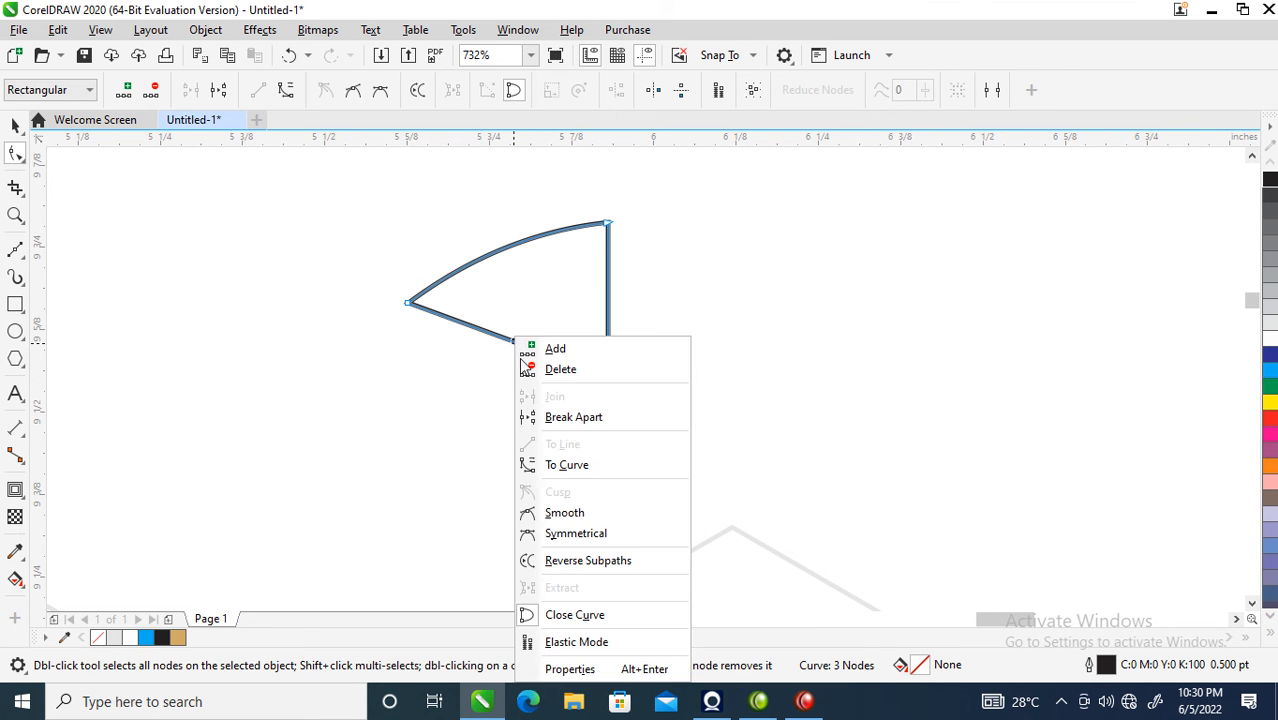
click(579, 465)
drag(500, 337, 494, 352)
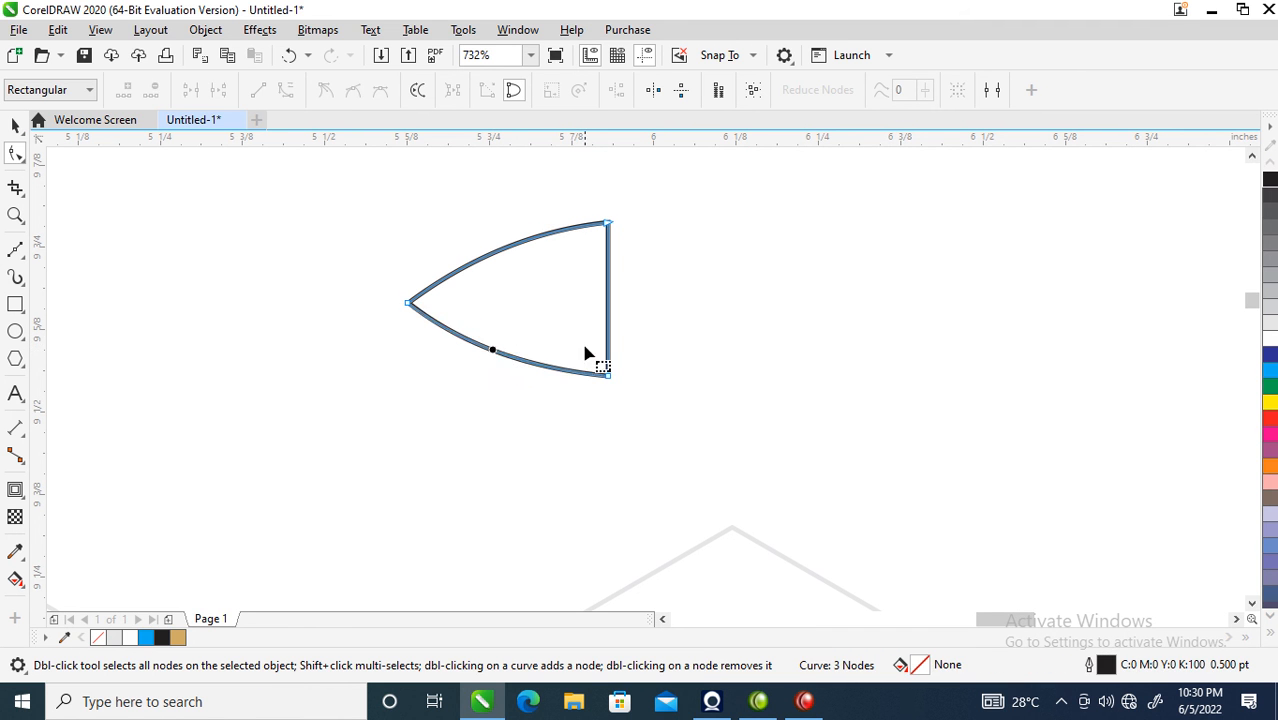
Step: Mirror a copy of the curved triangle to its right and weld both halves into one eye shape
key(space)
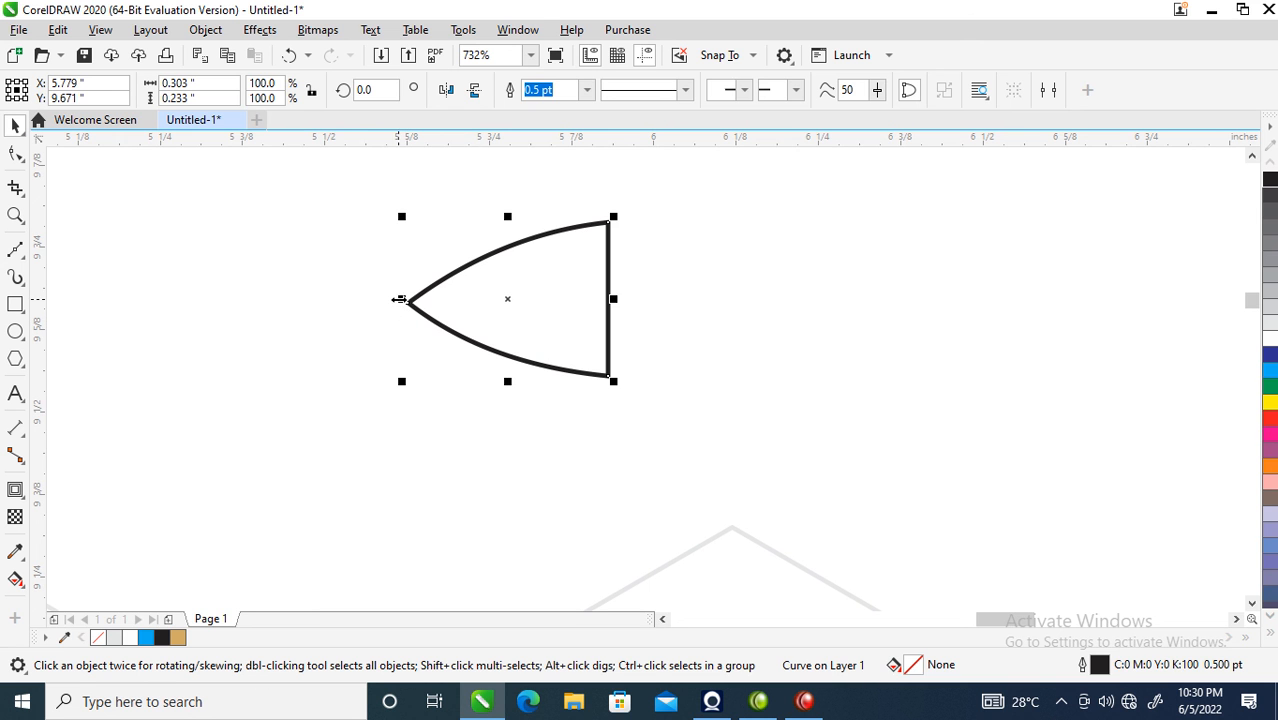
drag(399, 299, 634, 297)
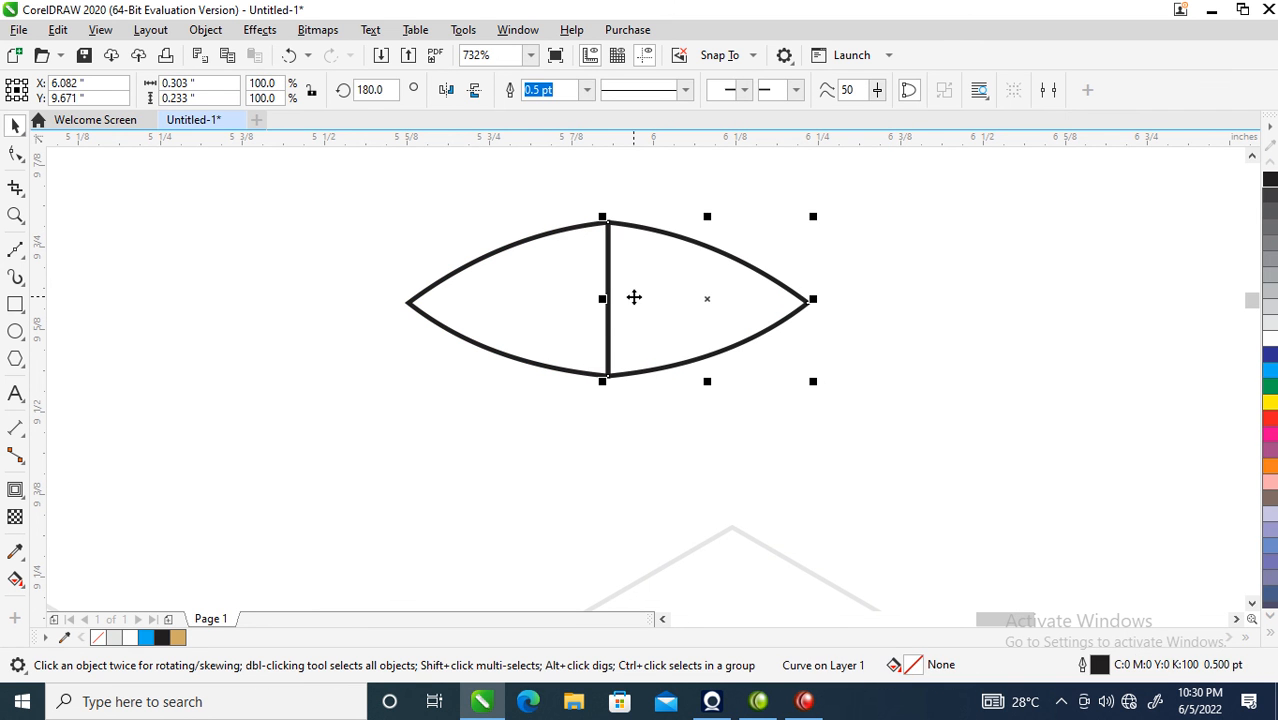
shift+click(544, 284)
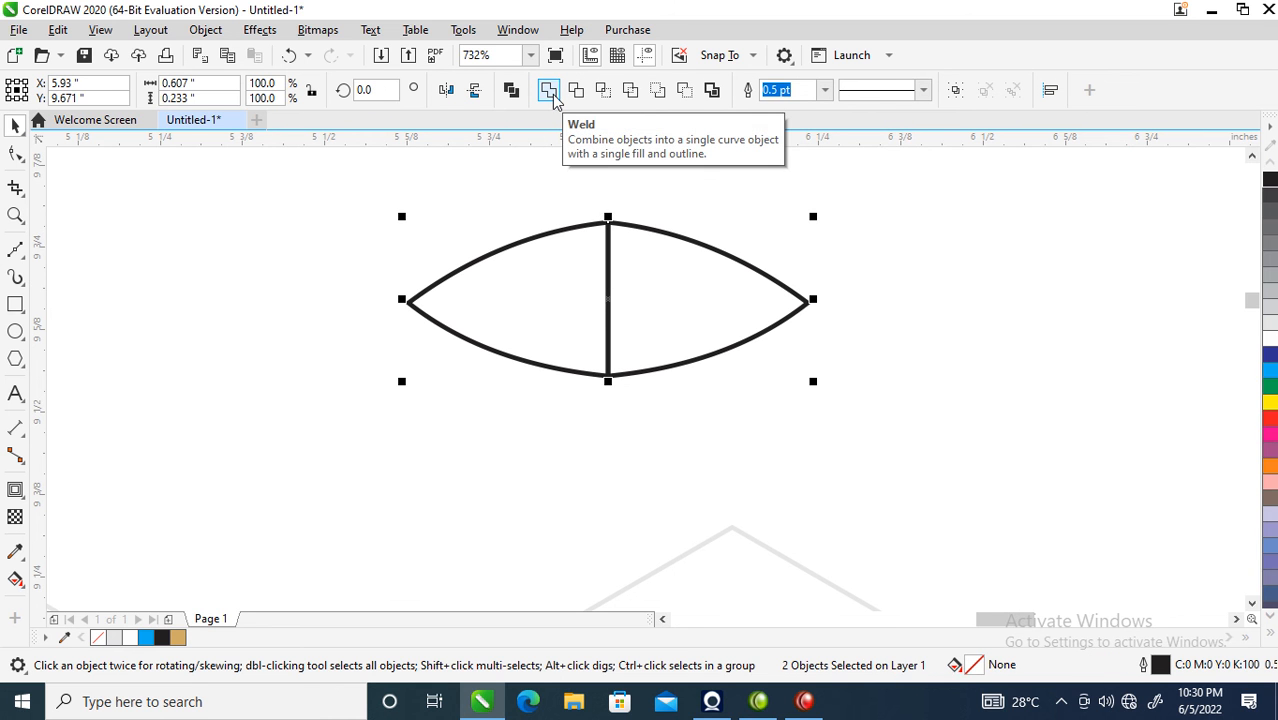
click(550, 91)
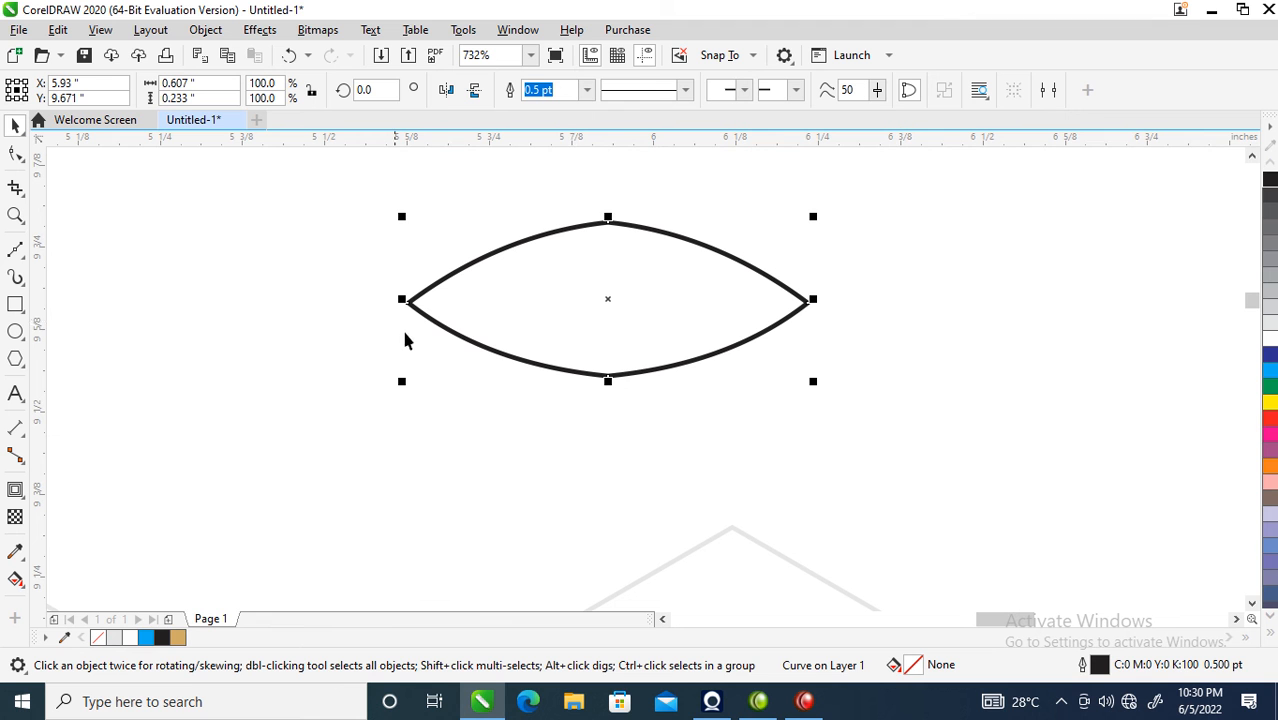
Step: Draw a circle about 0.197 inches in diameter in the middle of the eye shape
key(z)
drag(245, 171, 886, 440)
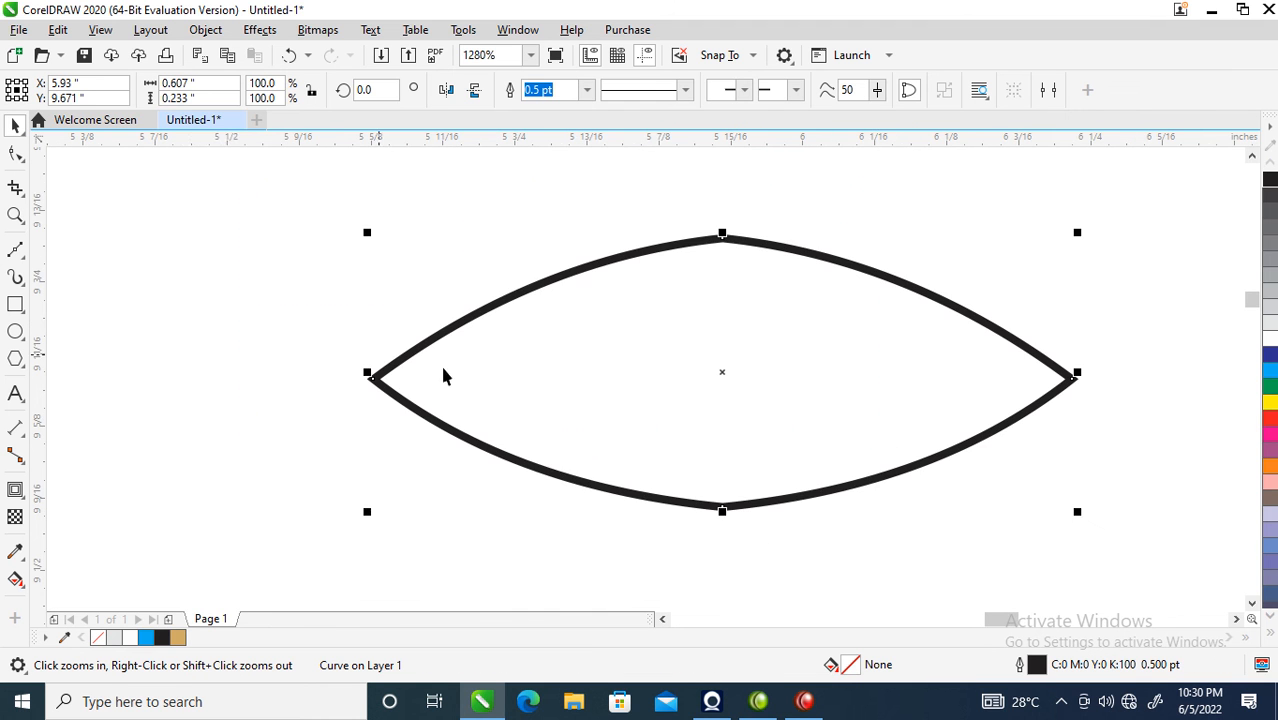
click(15, 331)
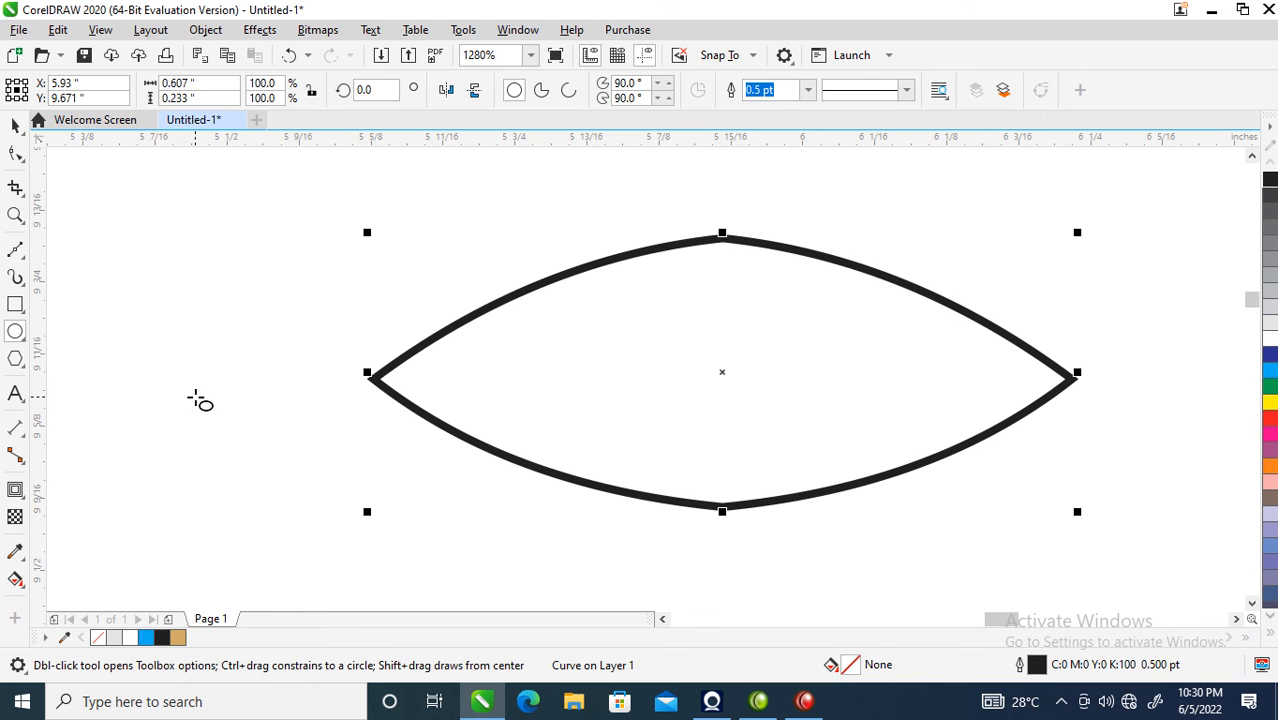
mouse_move(625, 252)
mouse_down()
mouse_move(767, 428)
mouse_move(850, 484)
mouse_up()
key(space)
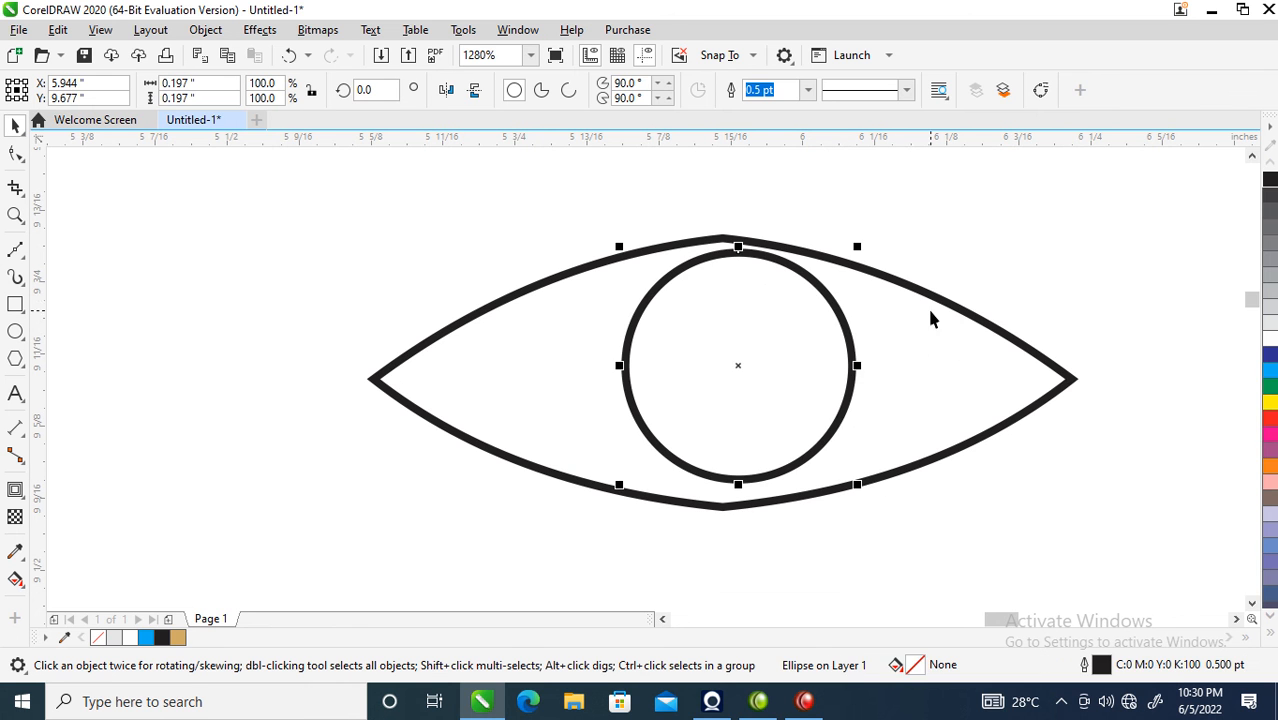
Step: Center the circle horizontally and vertically within the eye shape
click(912, 288)
shift+click(912, 288)
key(c)
key(e)
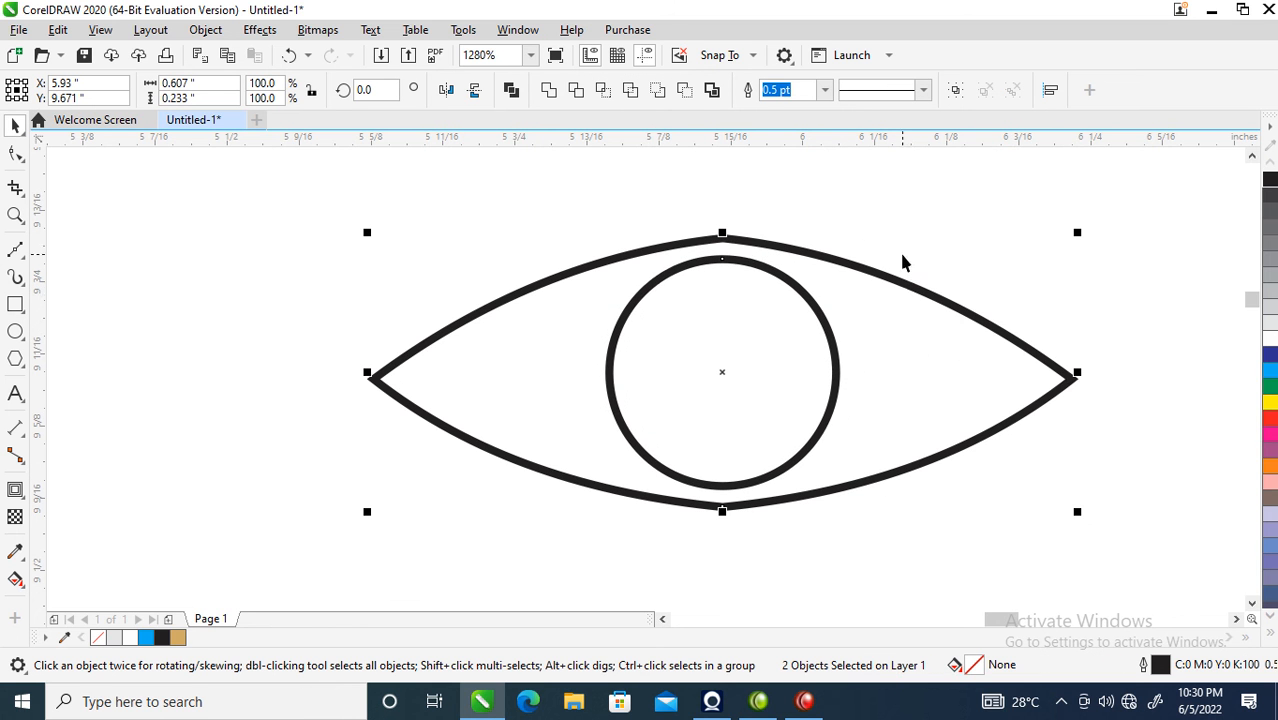
key(Escape)
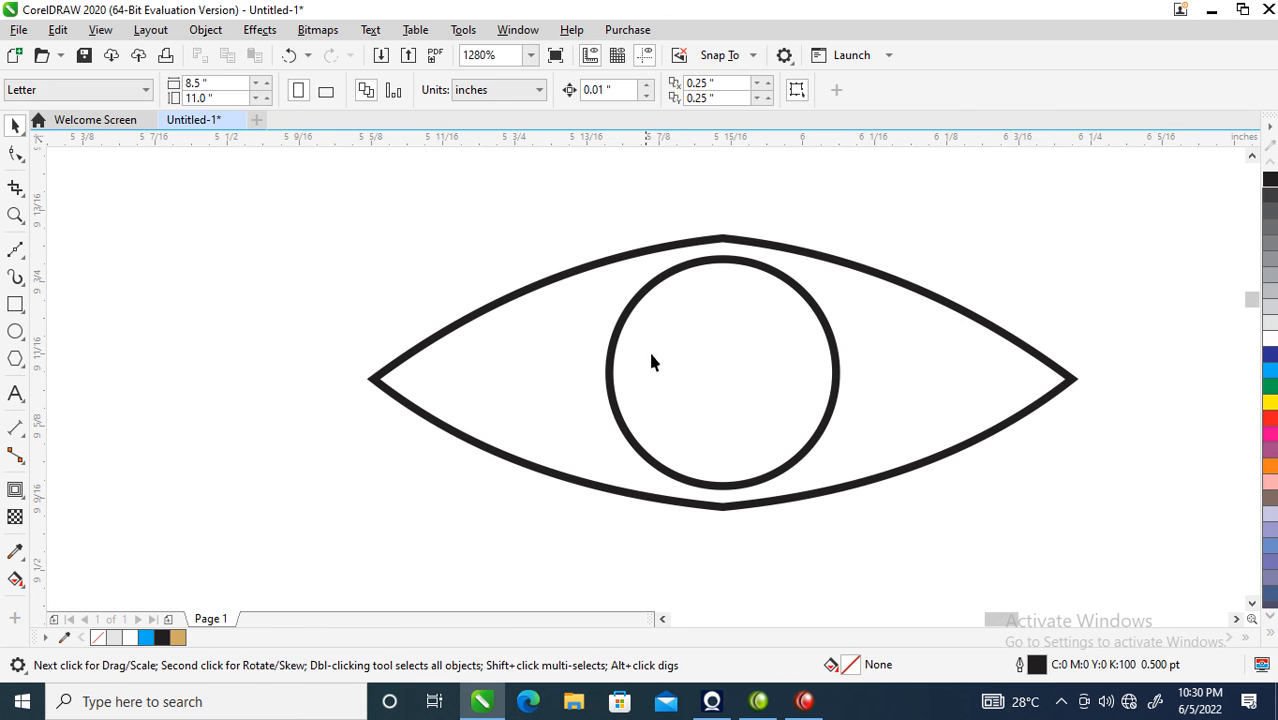
Step: Add a concentric copy of the circle about 0.155 inches in diameter, and place a duplicate of that copy slightly up and right
click(727, 311)
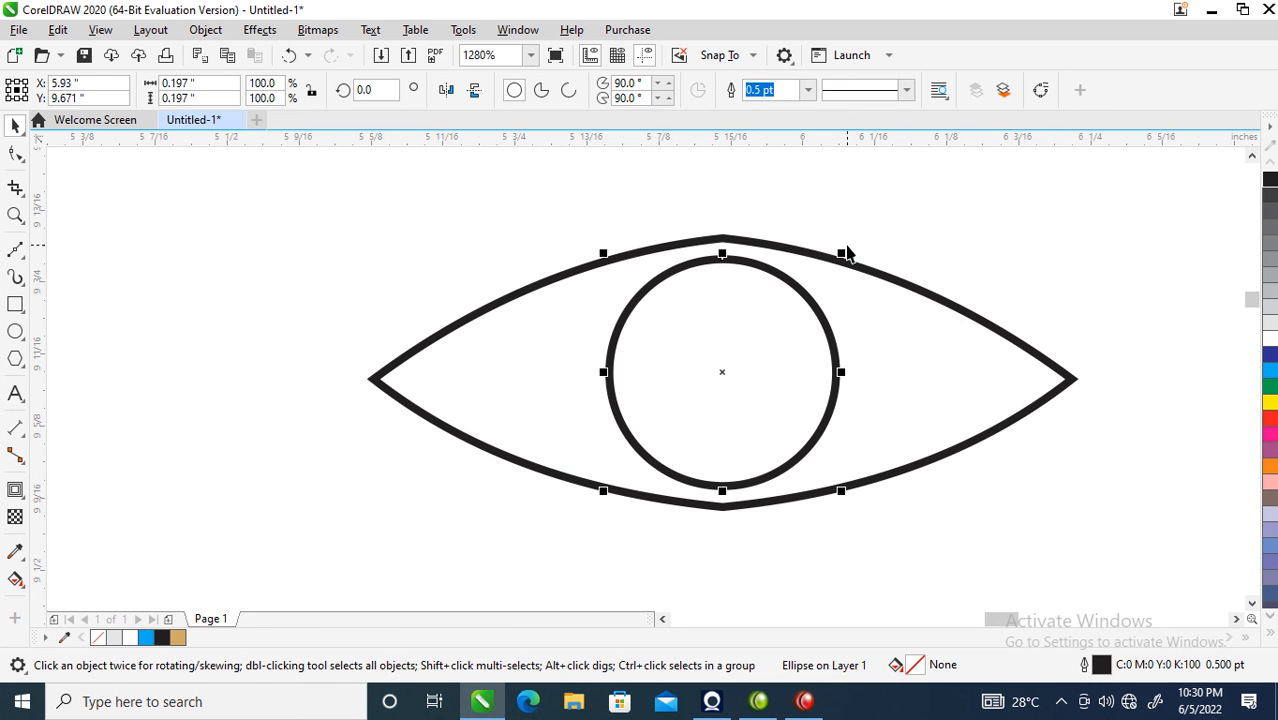
drag(845, 253, 842, 285)
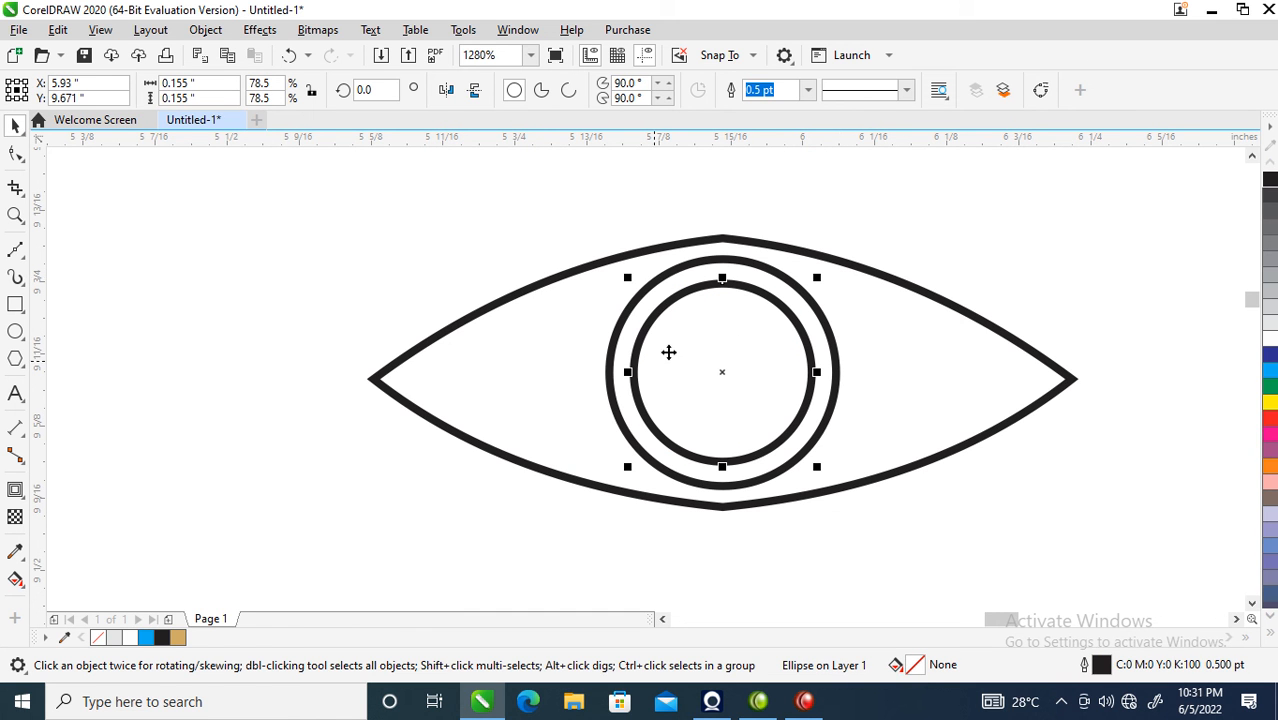
drag(728, 372, 741, 357)
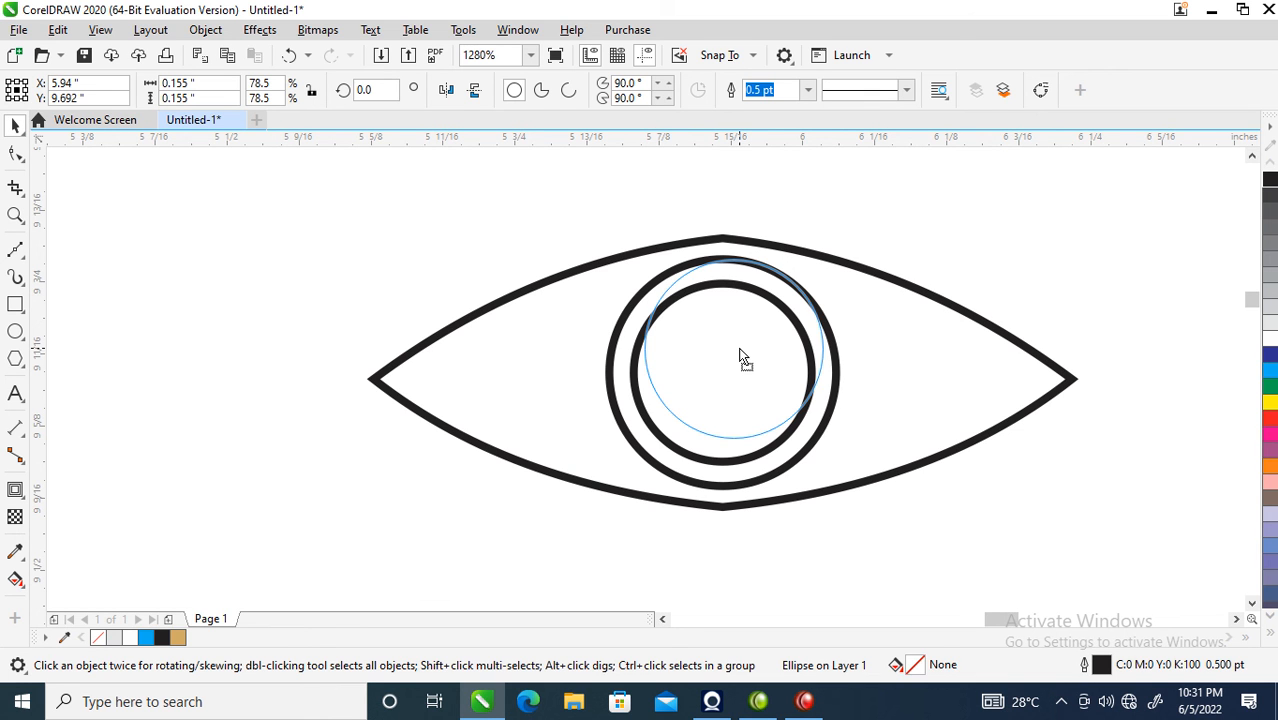
drag(740, 352, 739, 348)
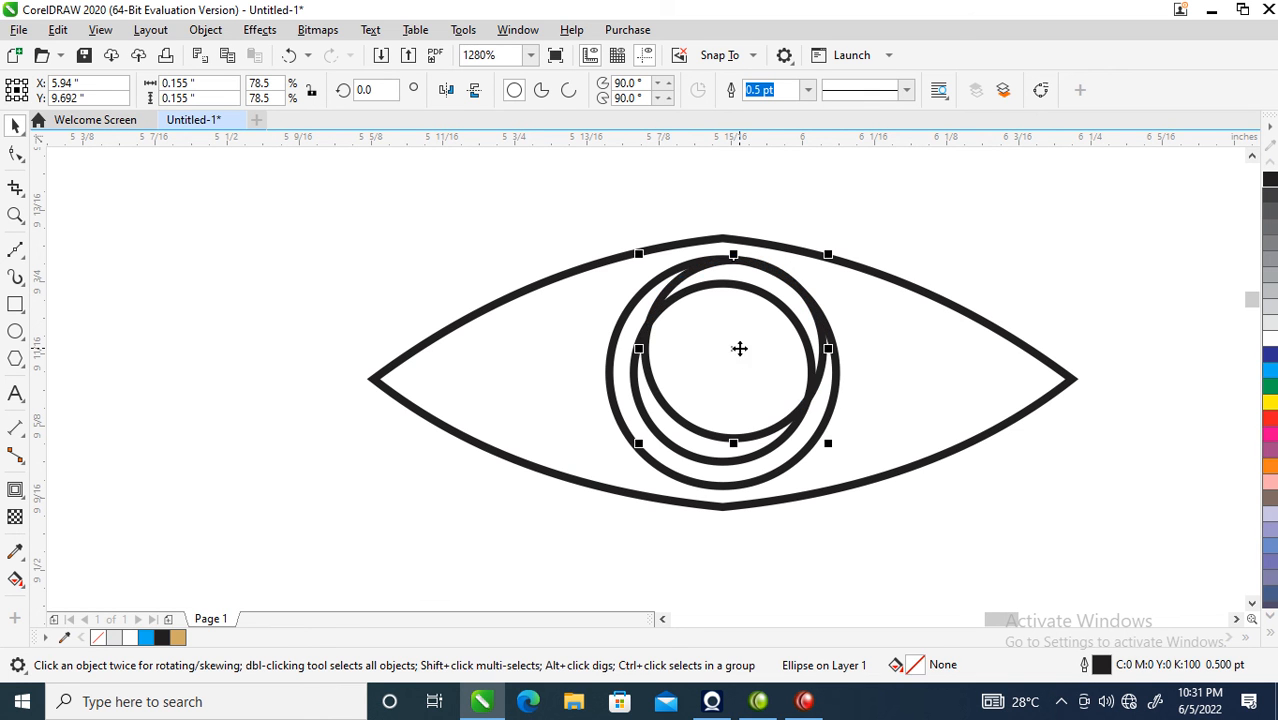
Step: Trim the smaller concentric circle with its offset duplicate and delete the duplicate, leaving a crescent inside the iris
shift+click(696, 441)
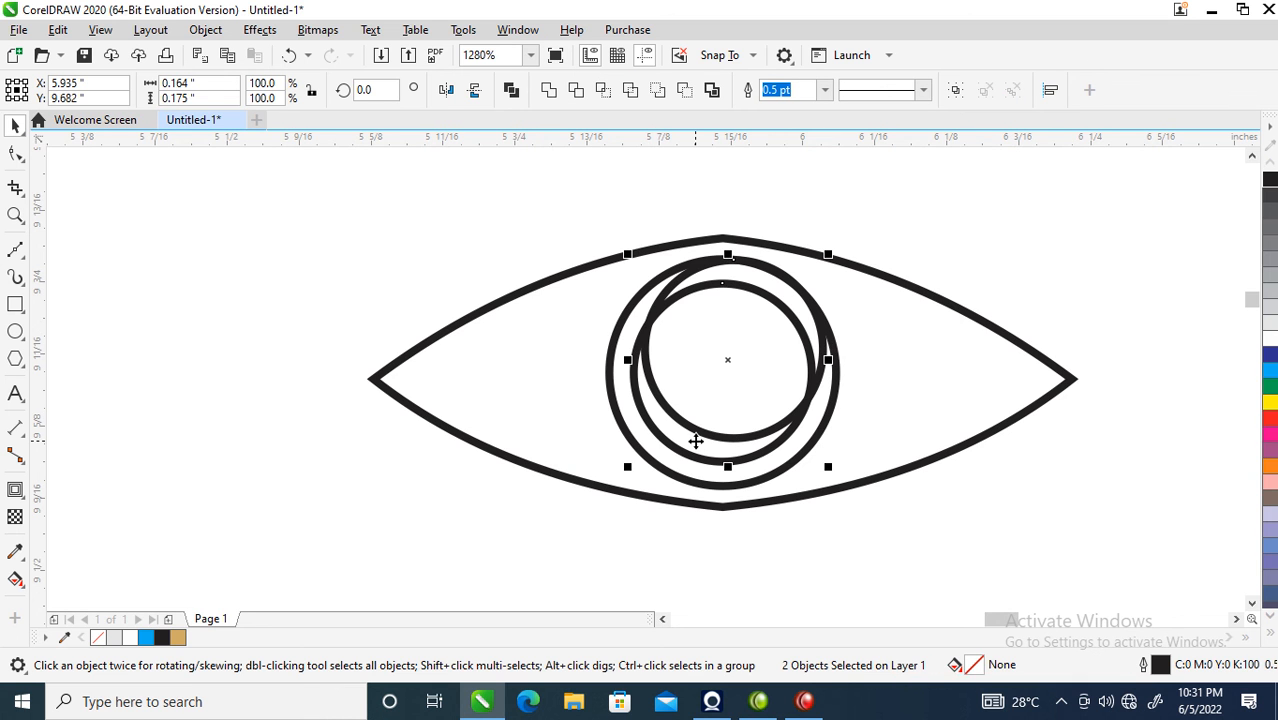
click(575, 91)
click(715, 199)
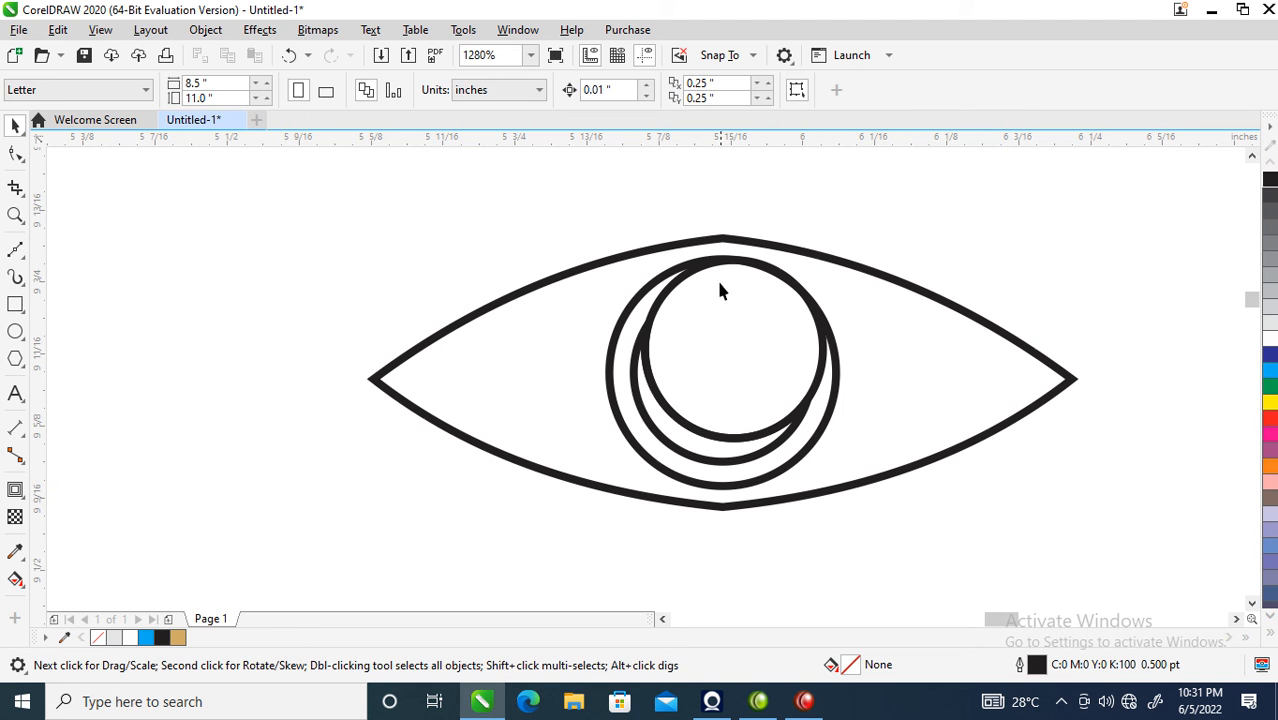
click(726, 342)
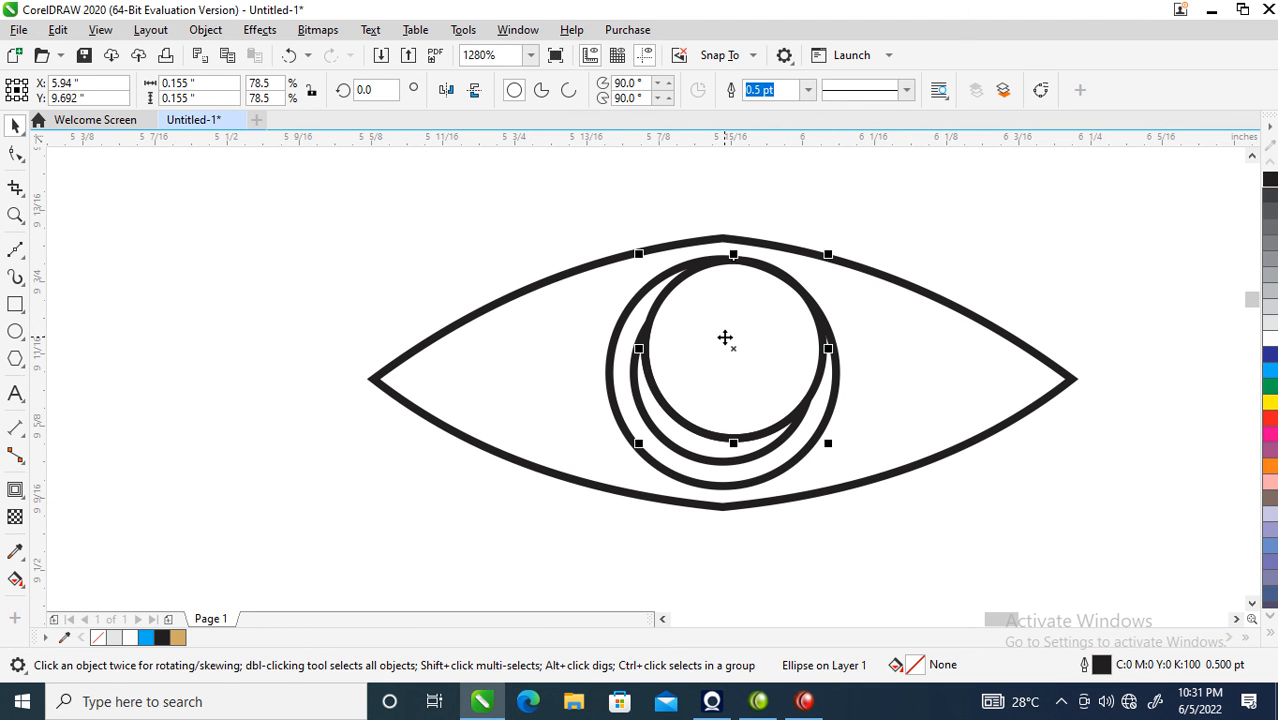
key(Delete)
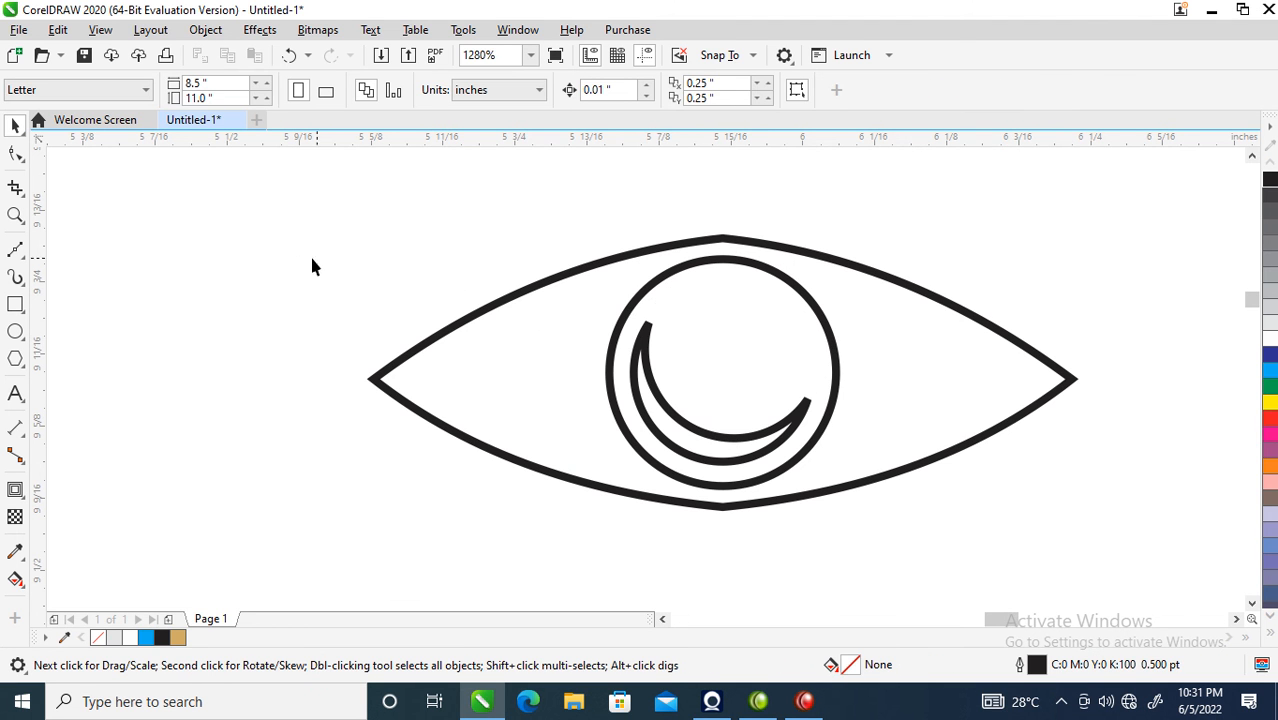
Step: Combine the eye outline, circle and crescent into one curve, fill it black and remove its outline
drag(1073, 545, 1152, 556)
click(512, 90)
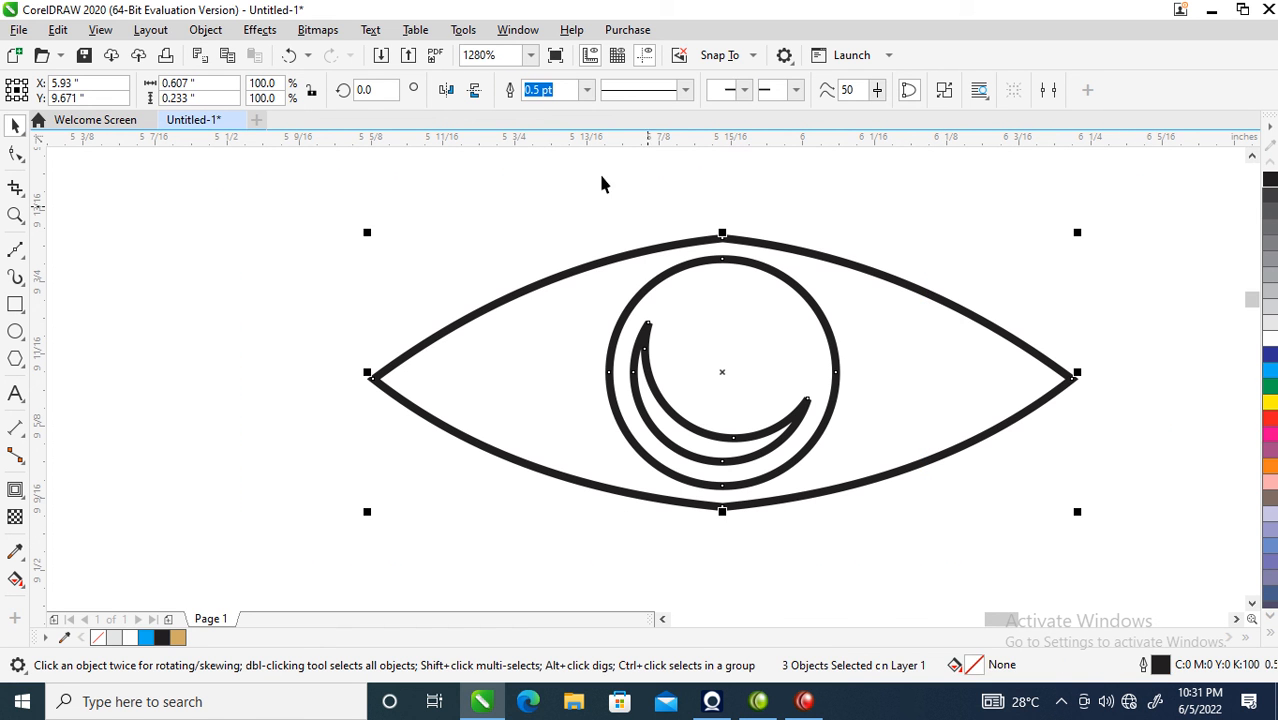
click(1270, 179)
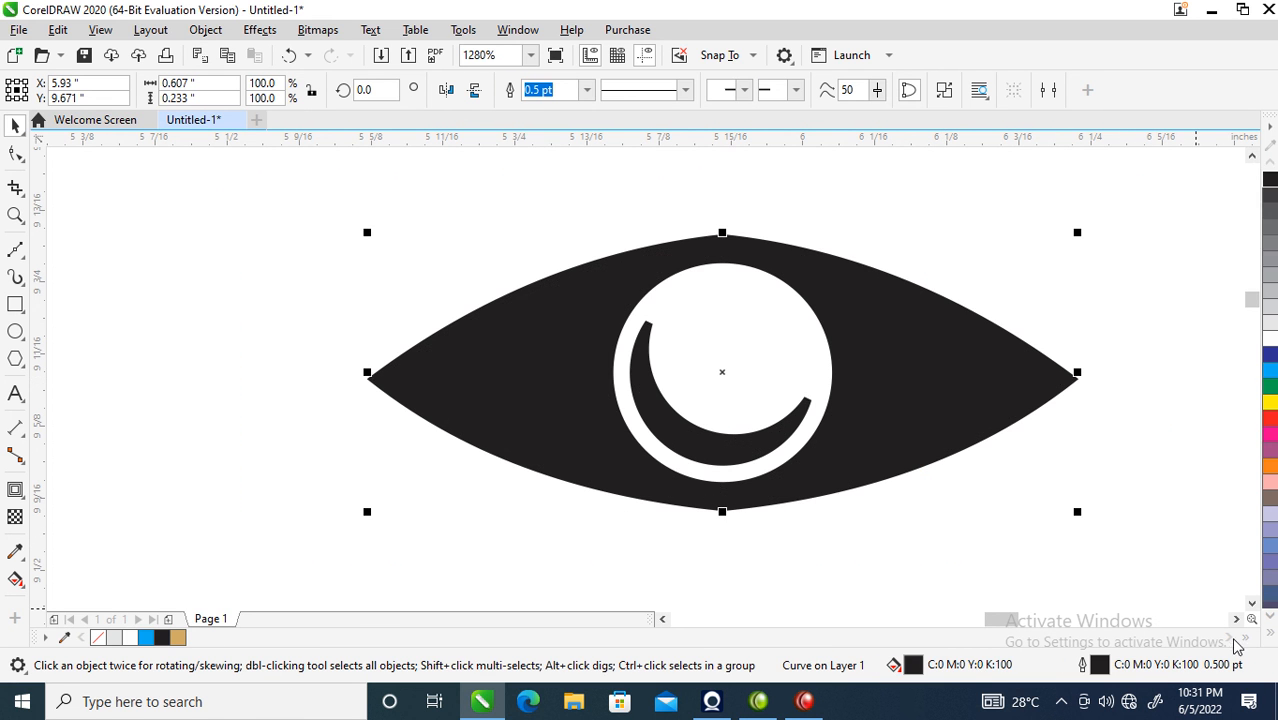
click(1270, 638)
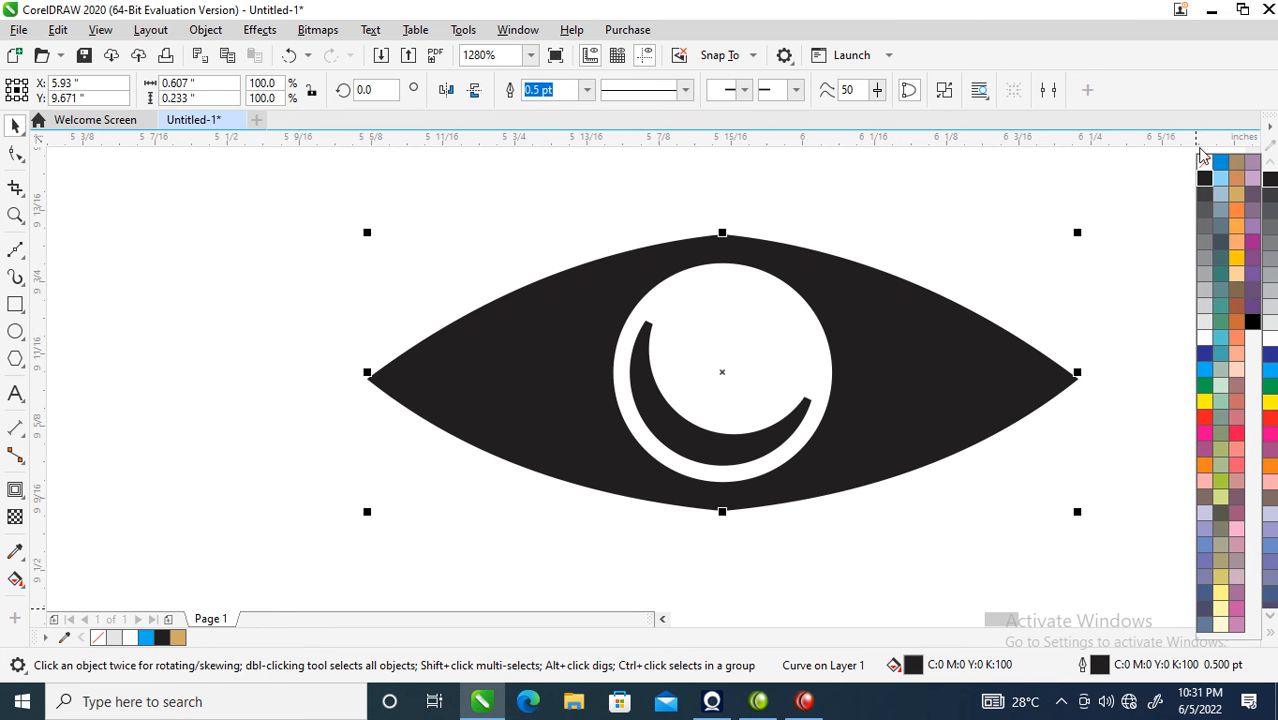
right_click(1203, 170)
Step: Place a copy of the eye inside the black circle below the crown and fill the copy white
scroll(1004, 340, down, 5)
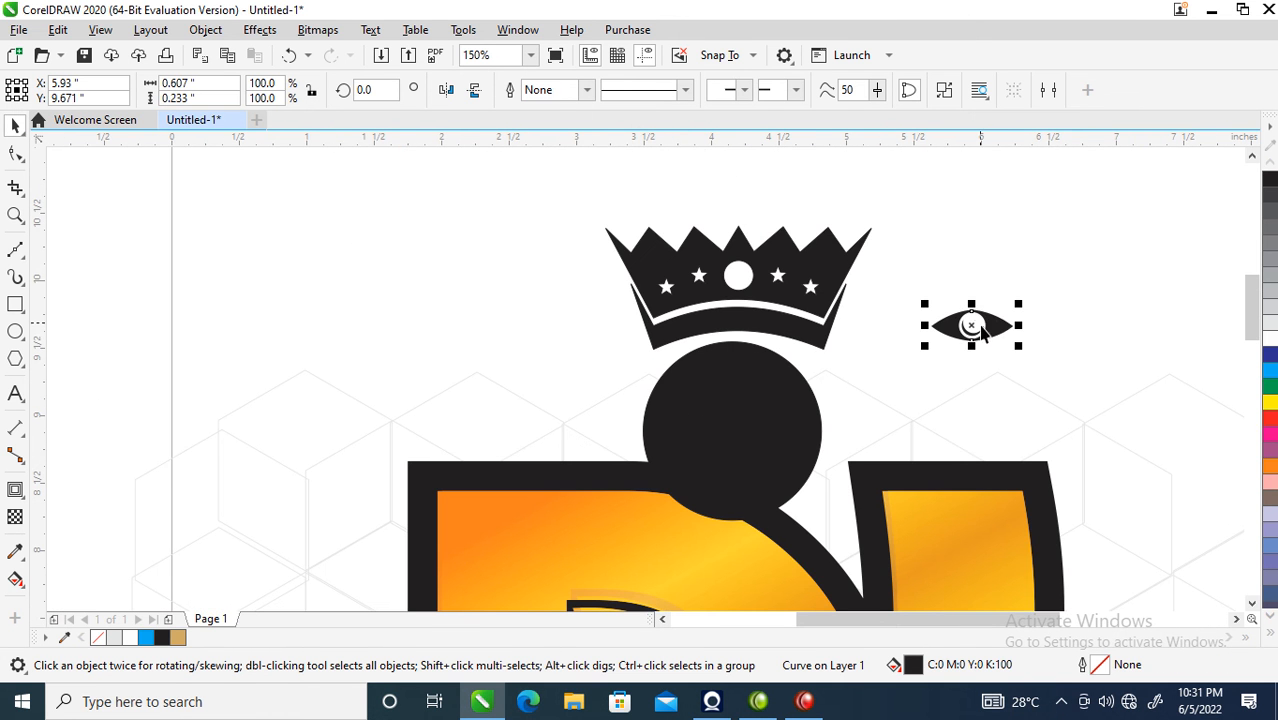
drag(1001, 323, 767, 424)
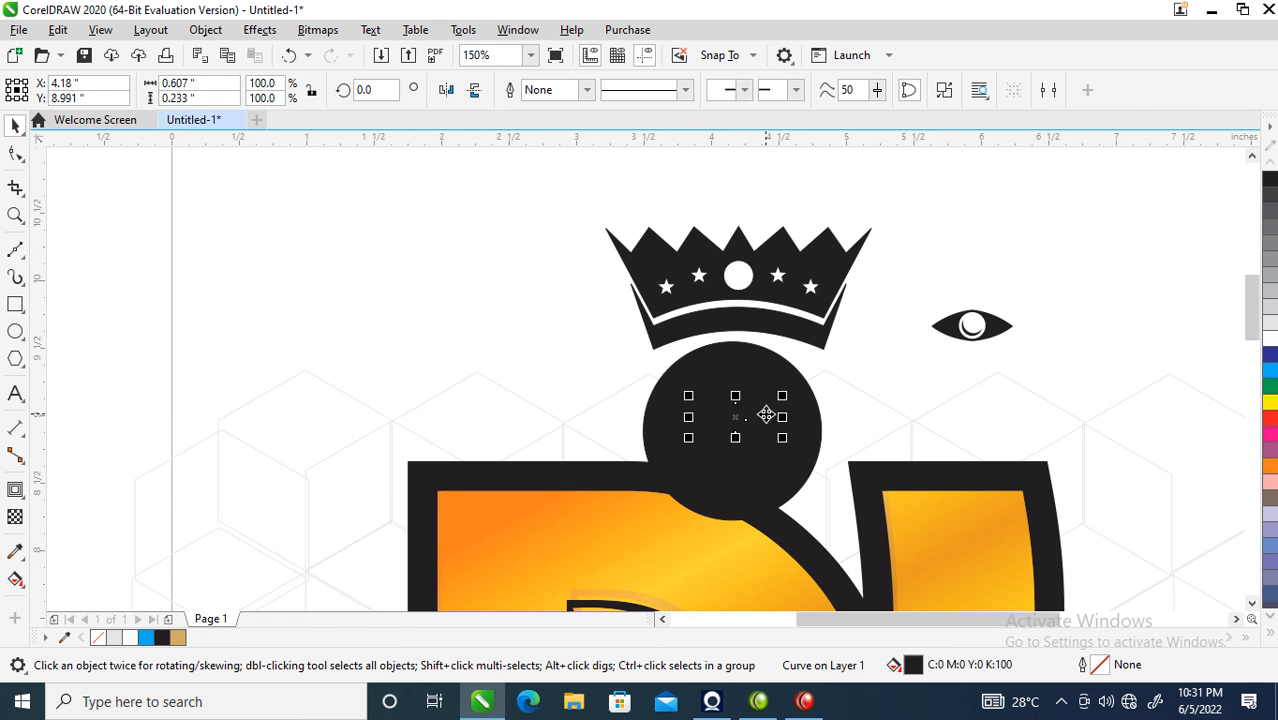
click(1270, 338)
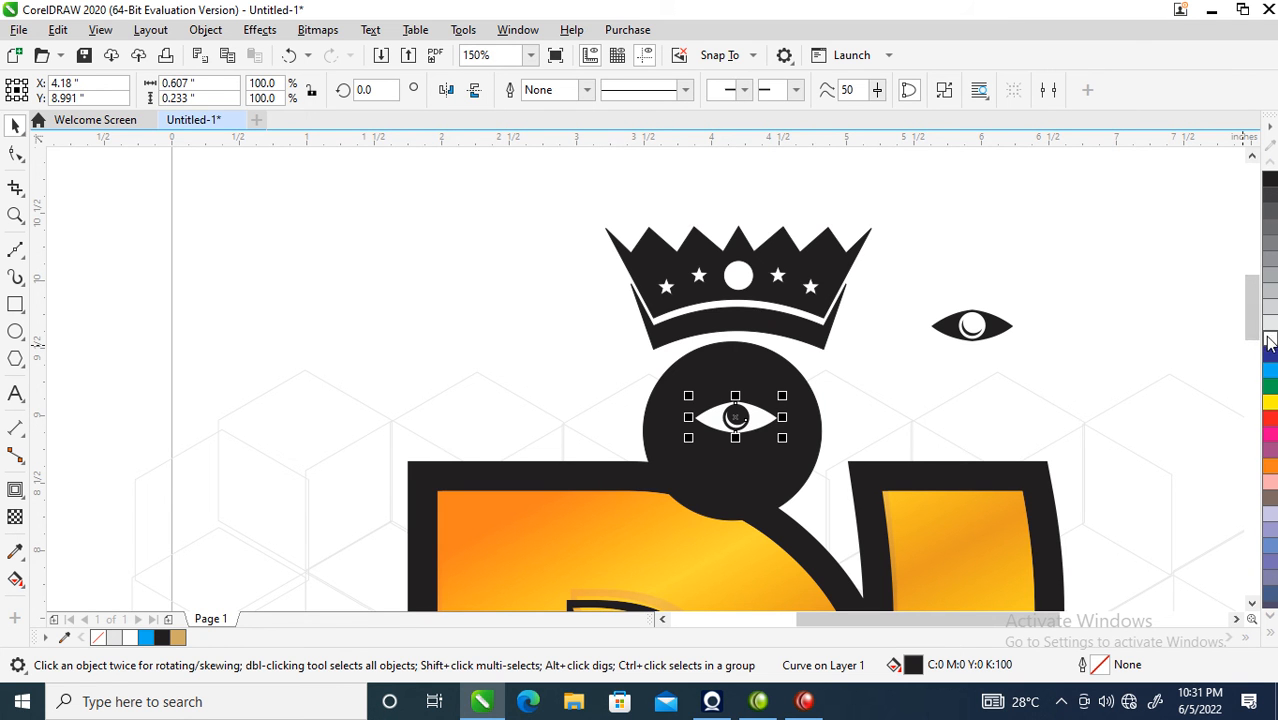
Step: Delete the original black eye and enlarge the white eye proportionally to about 1.067 inches wide
click(995, 335)
key(Delete)
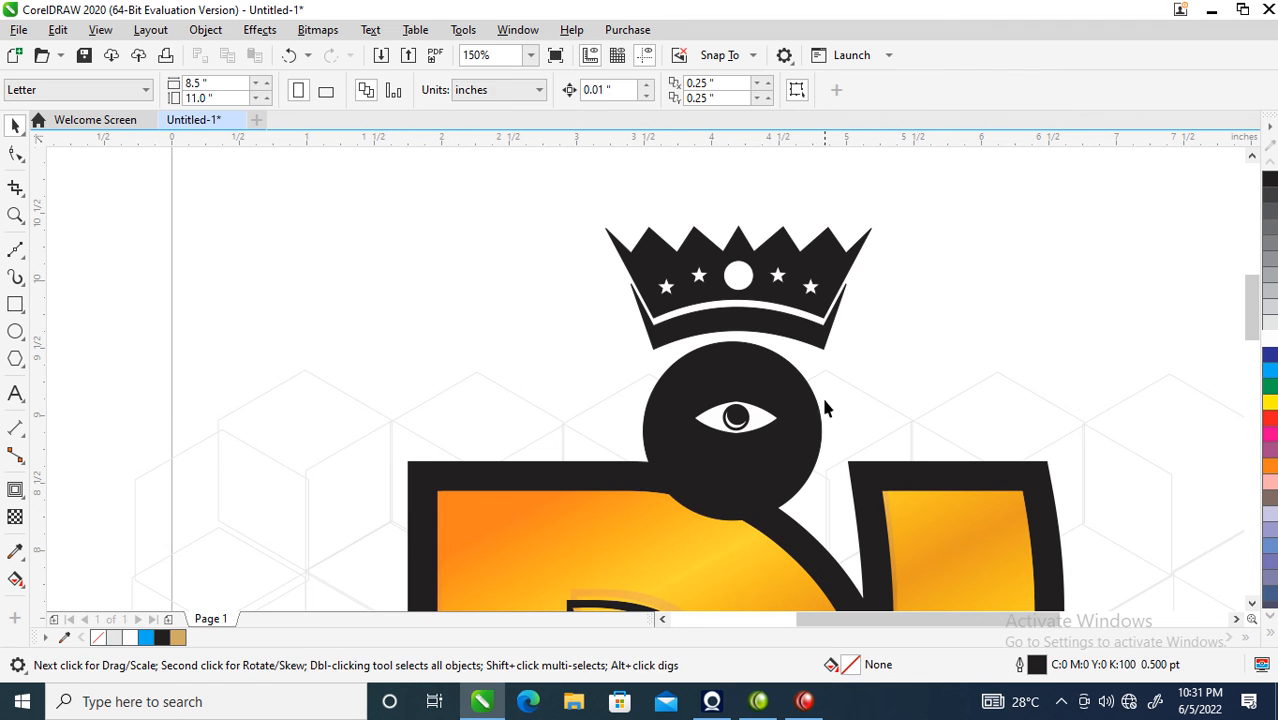
click(766, 422)
drag(784, 394, 811, 382)
Step: Try copying all properties of the gold DV monogram onto the white eye, and undo the attempt
scroll(804, 430, down, 2)
key(z)
drag(592, 382, 952, 583)
drag(728, 464, 675, 340)
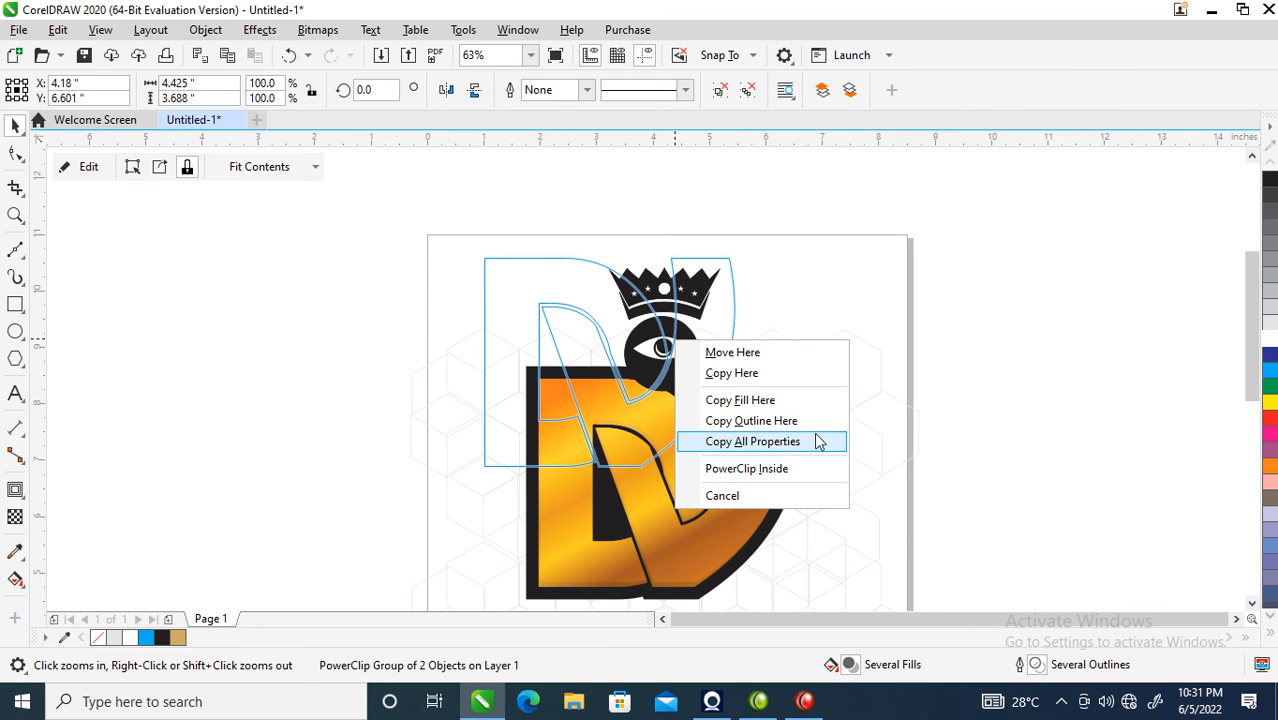
click(777, 442)
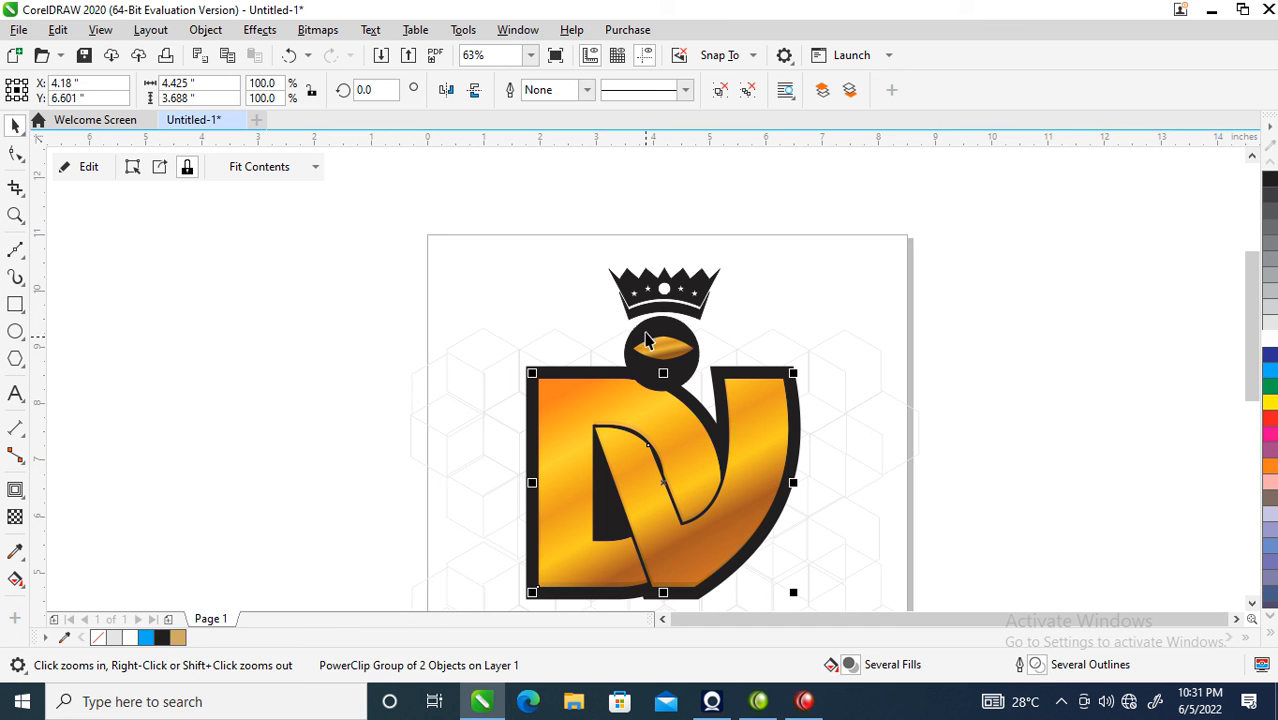
key(ctrl+z)
Step: Move the white eye slightly down inside the black circle, to a Y position of about 8.908 inches
click(686, 352)
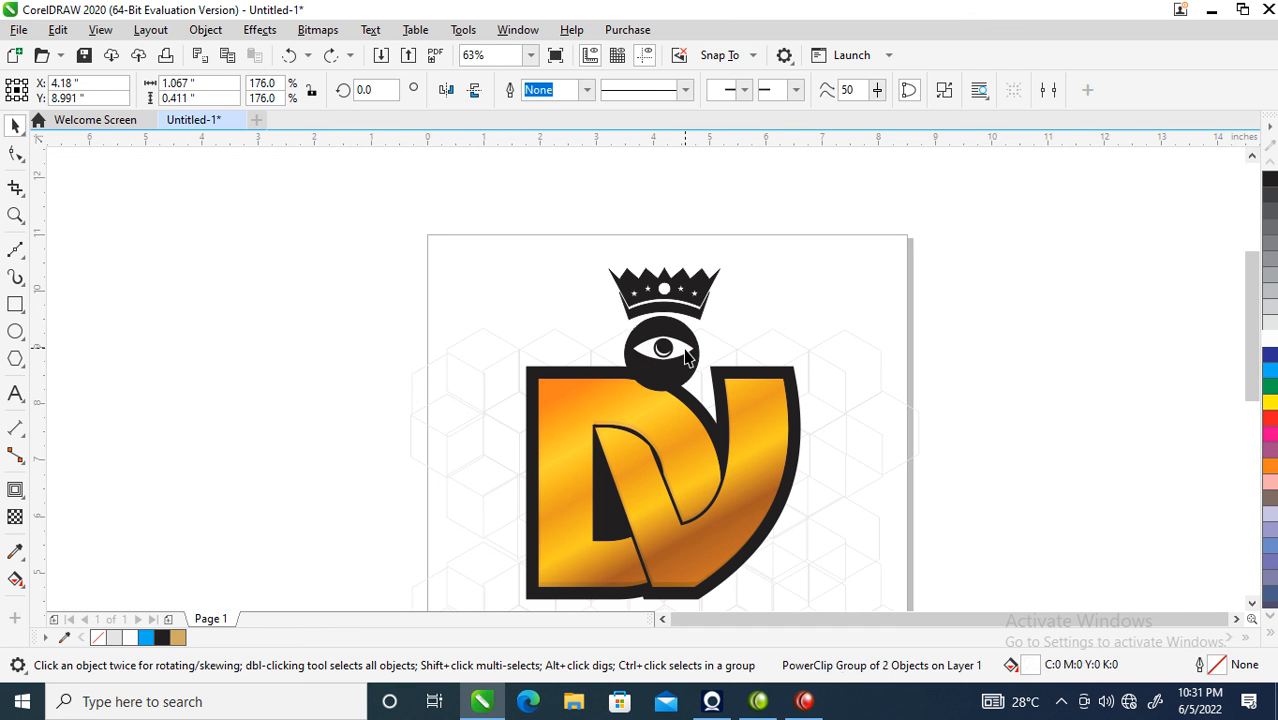
scroll(697, 423, down, 4)
key(z)
drag(589, 359, 840, 535)
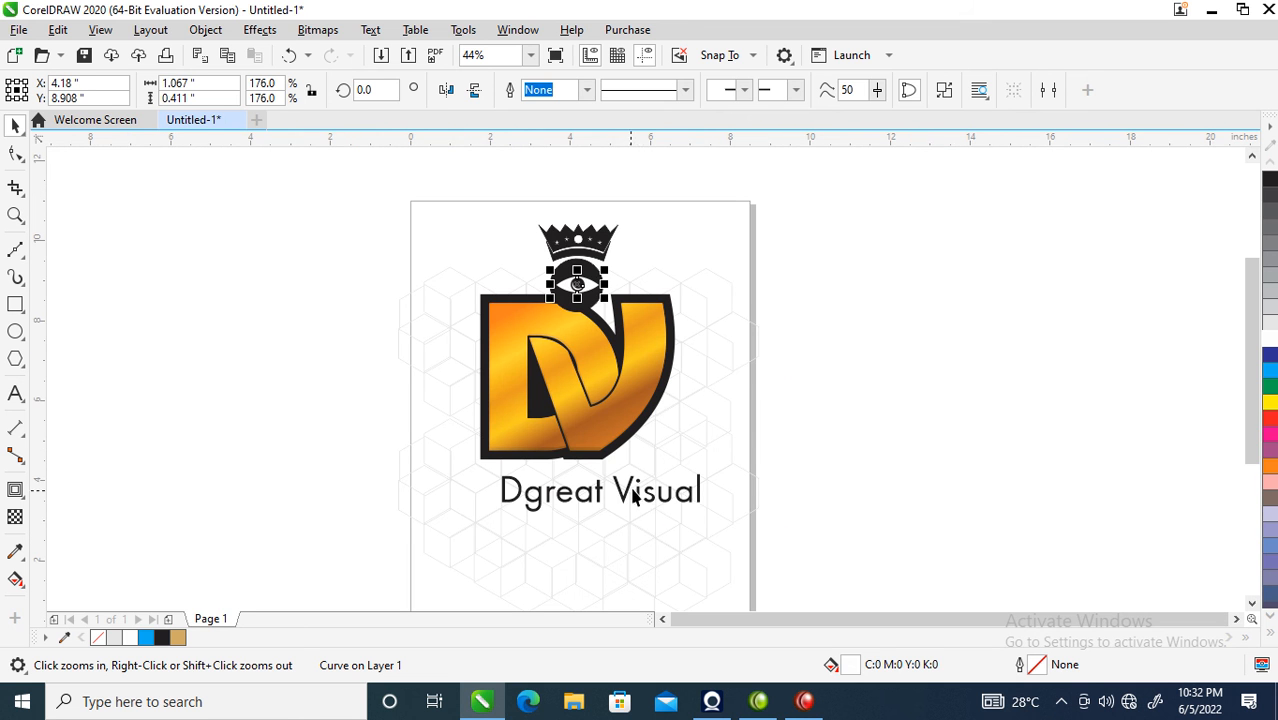
Step: Move the "Dgreat Visual" text up and left so it sits centered just beneath the monogram
key(space)
drag(619, 496, 599, 491)
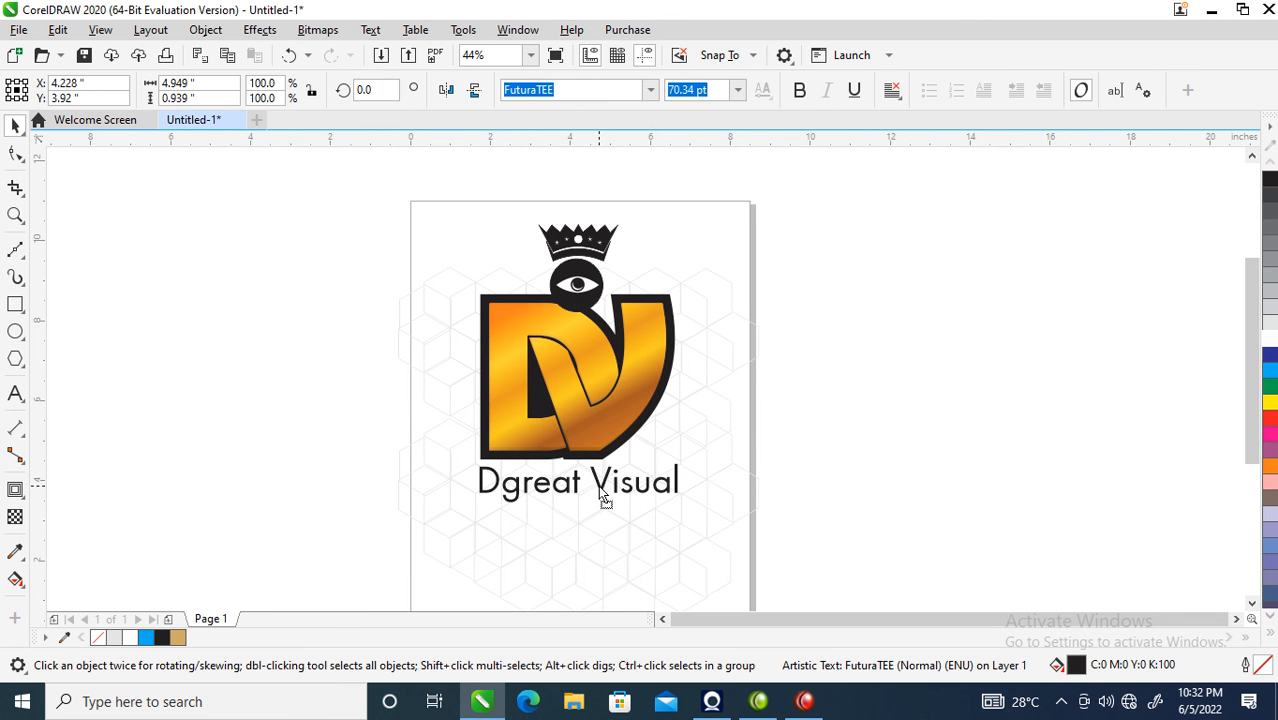
Step: Remove the space in the logo text so it reads "DgreatVisual"
key(z)
drag(350, 180, 787, 553)
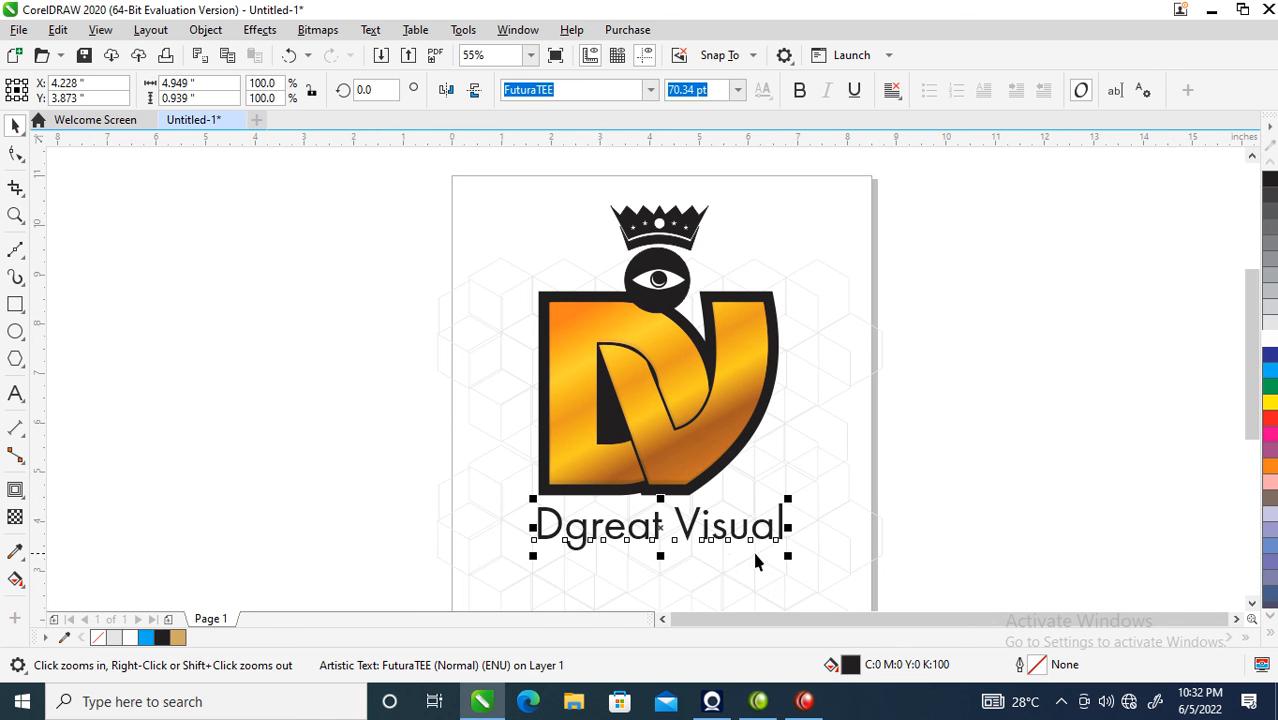
key(space)
double_click(682, 524)
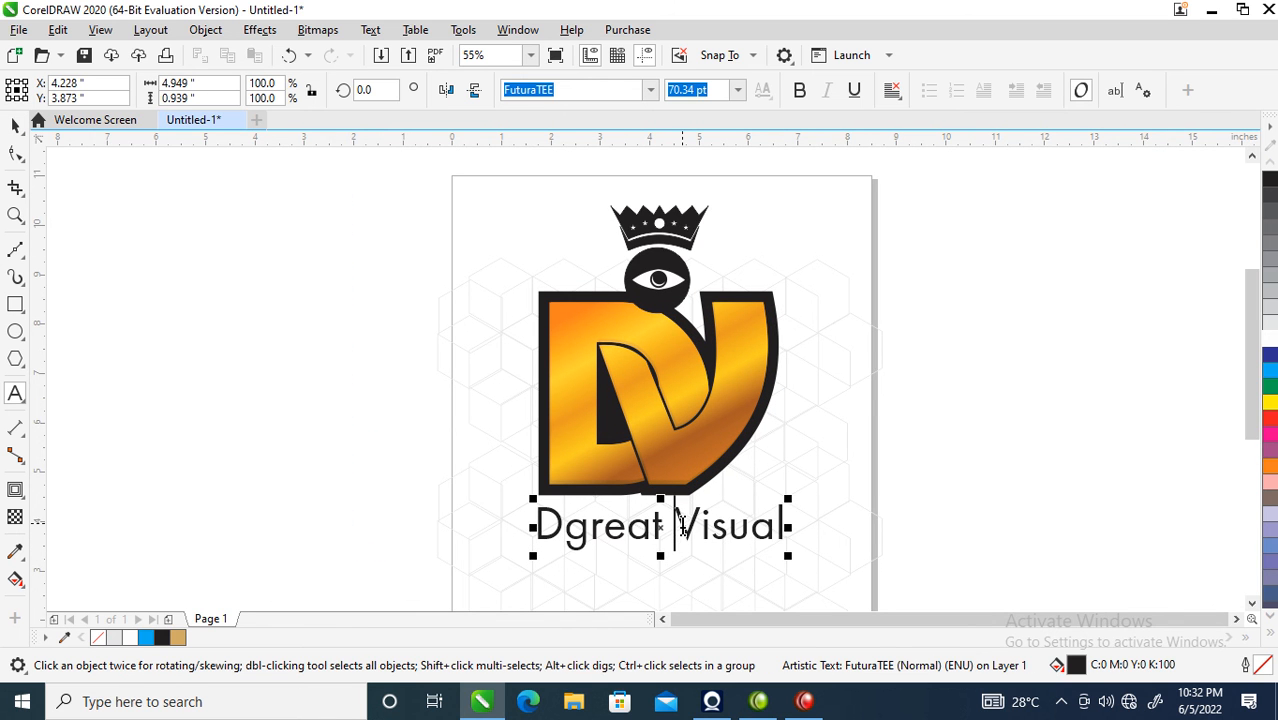
key(BackSpace)
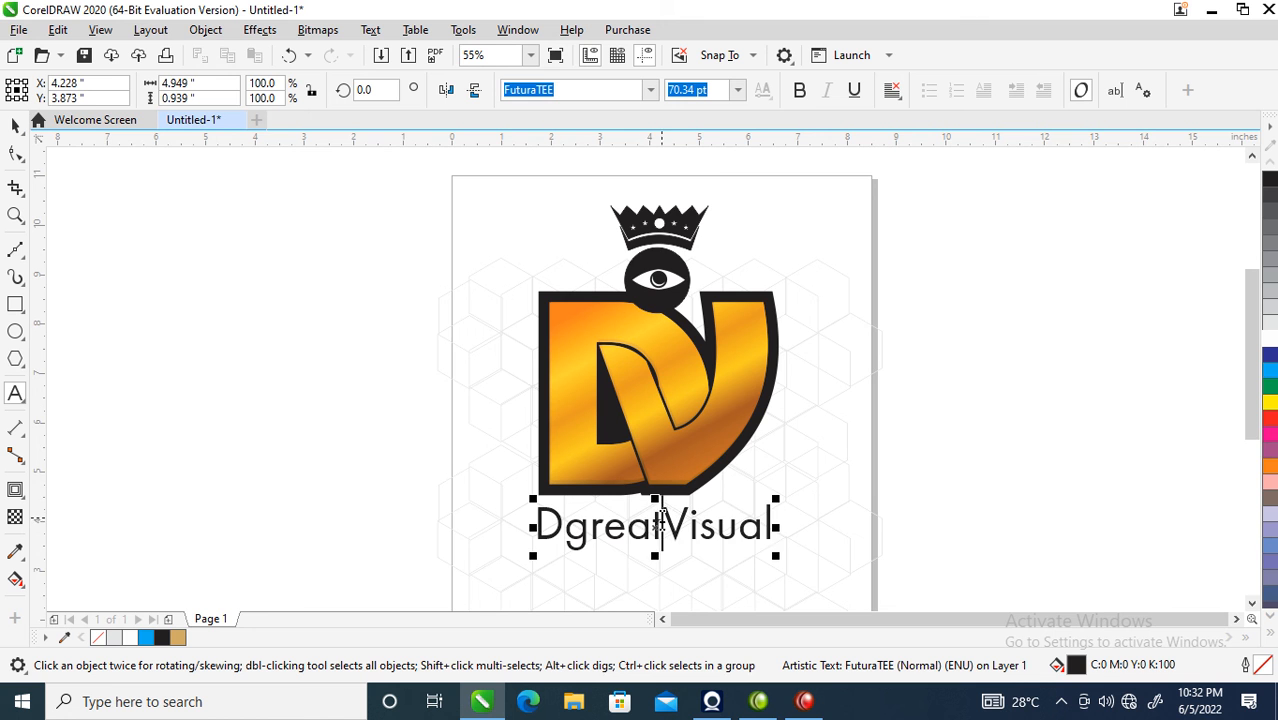
Step: Make the word "Visual" bold and shrink the whole text proportionally to match the monogram's width
drag(658, 520, 812, 522)
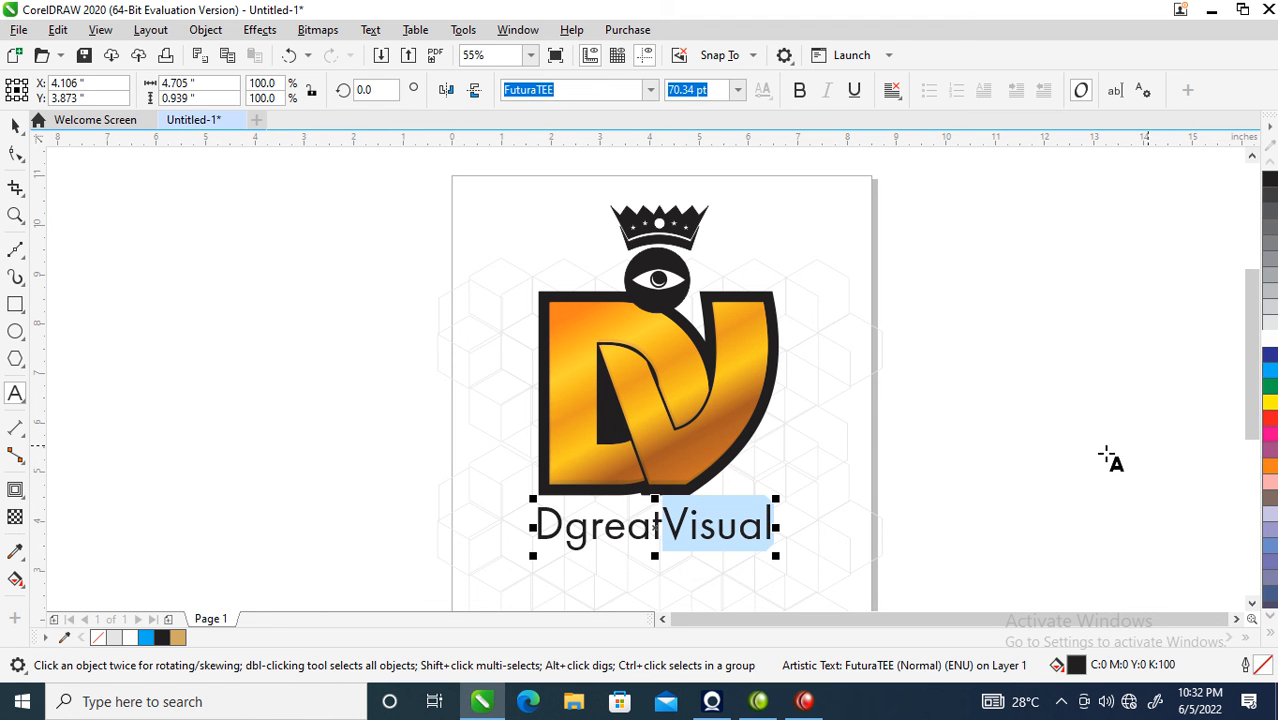
click(799, 90)
key(ctrl+space)
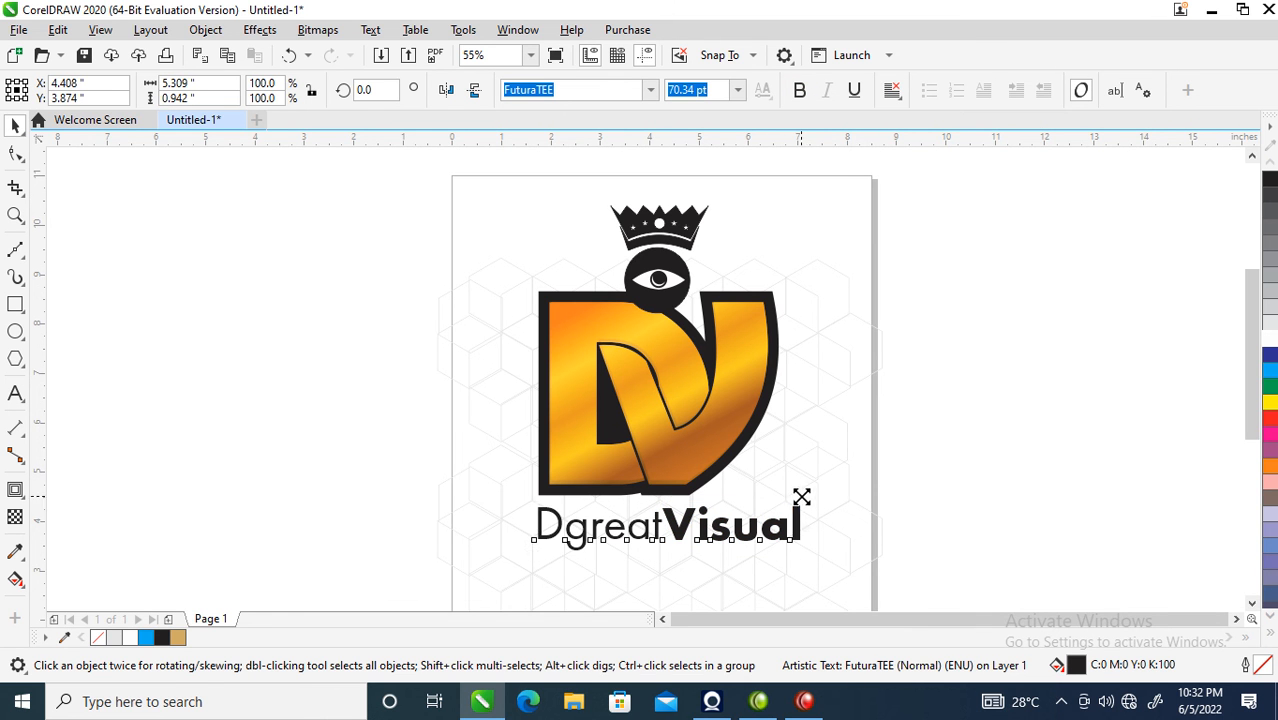
drag(803, 500, 779, 479)
Step: Delete the light gray hexagon pattern behind the logo
click(824, 292)
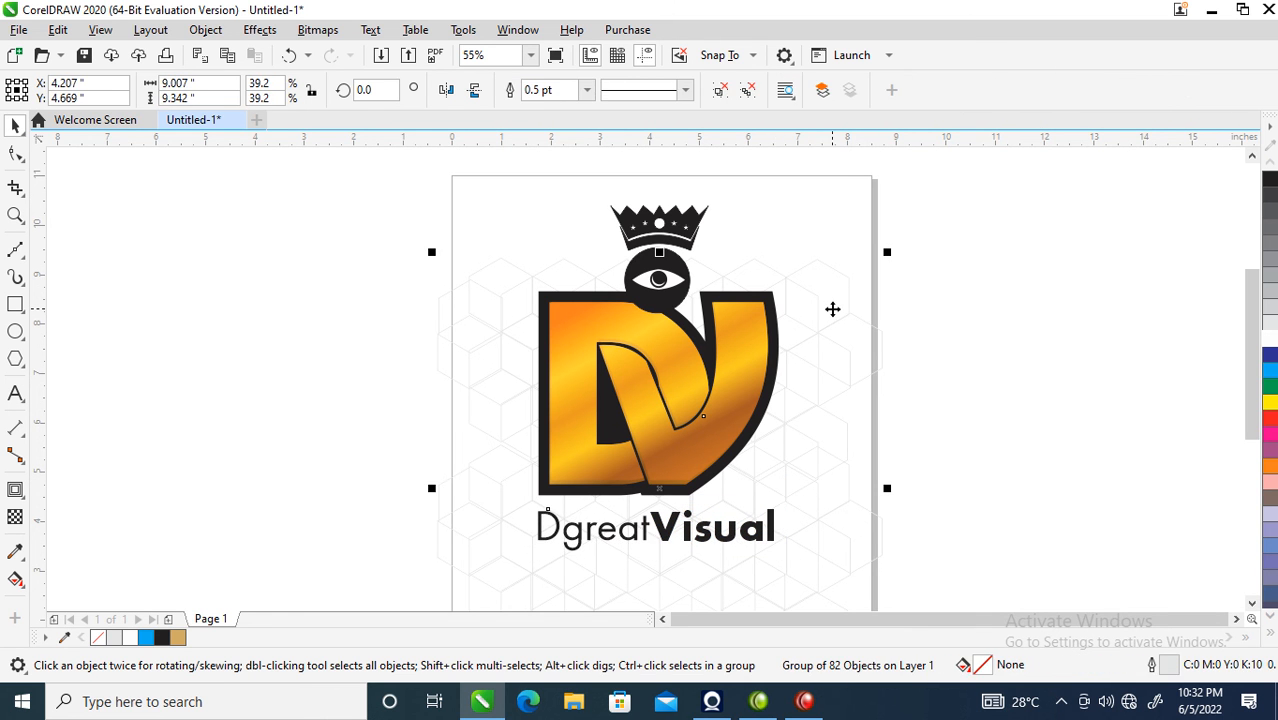
click(787, 328)
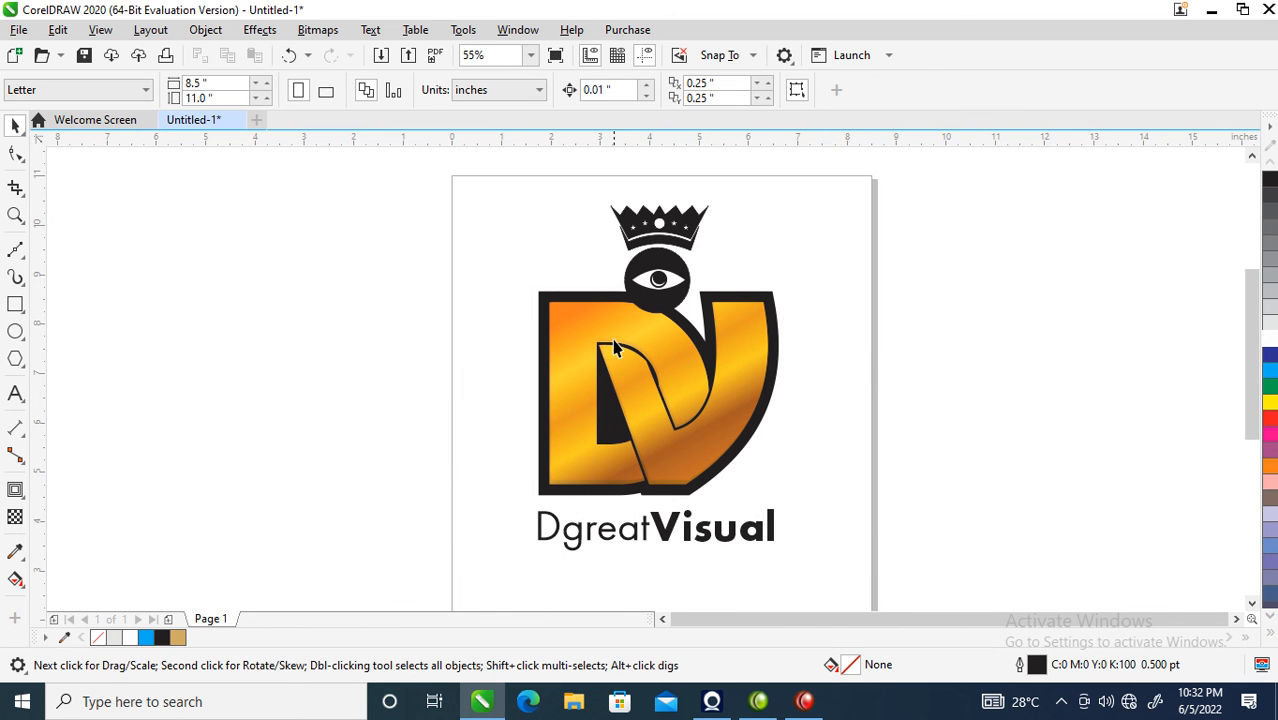
Step: Remove the outline from the black crown
scroll(579, 285, down, 2)
key(z)
drag(479, 214, 742, 462)
key(space)
click(682, 234)
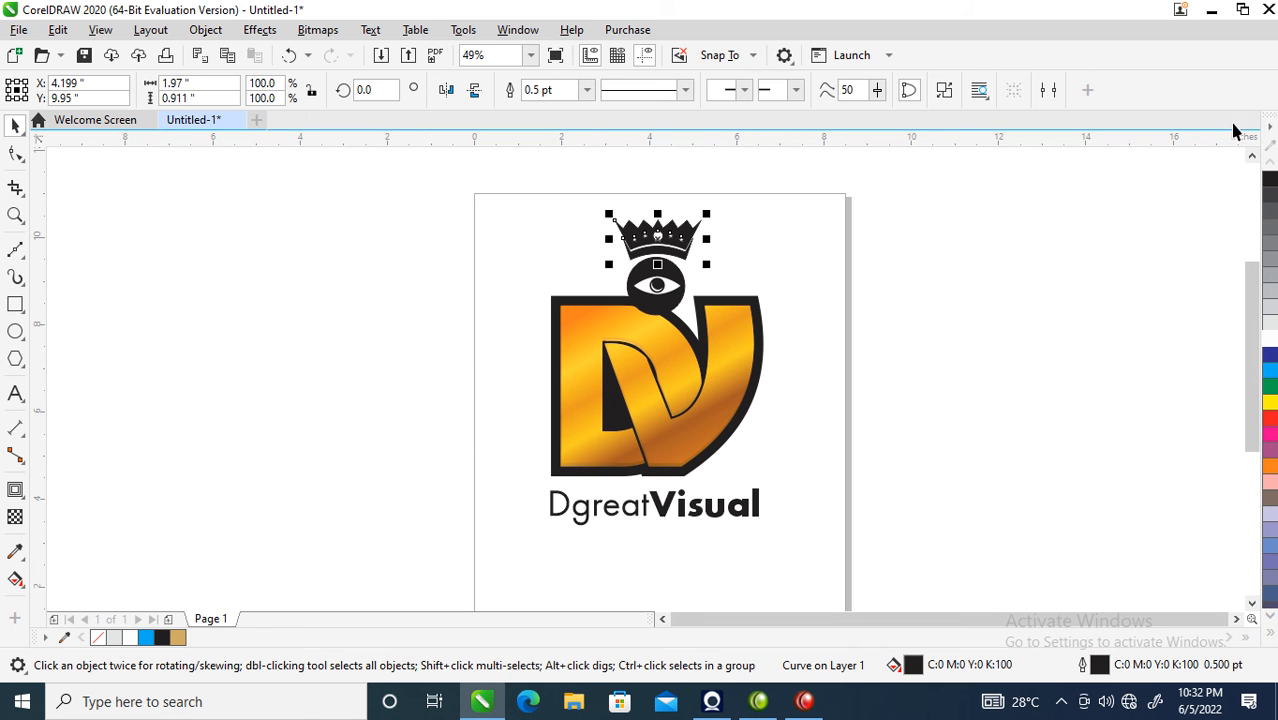
click(1270, 633)
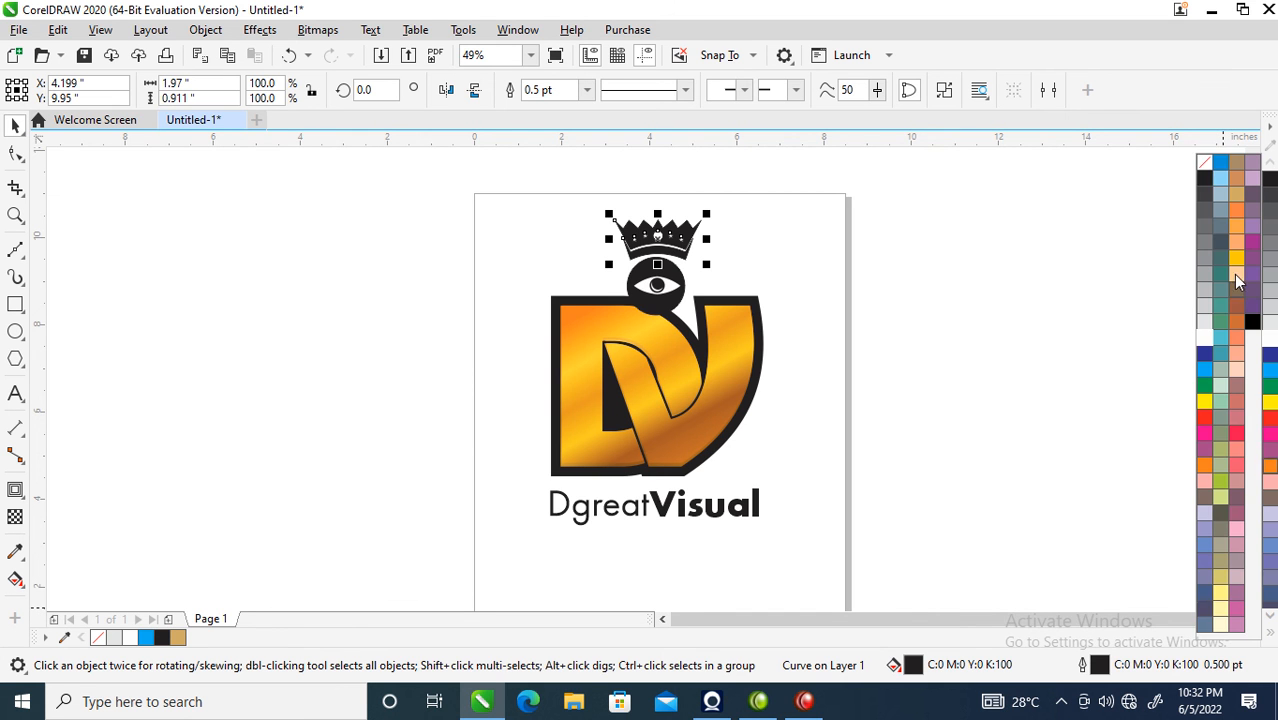
right_click(1198, 160)
Step: Center the crown horizontally over the black circle and deselect everything
key(z)
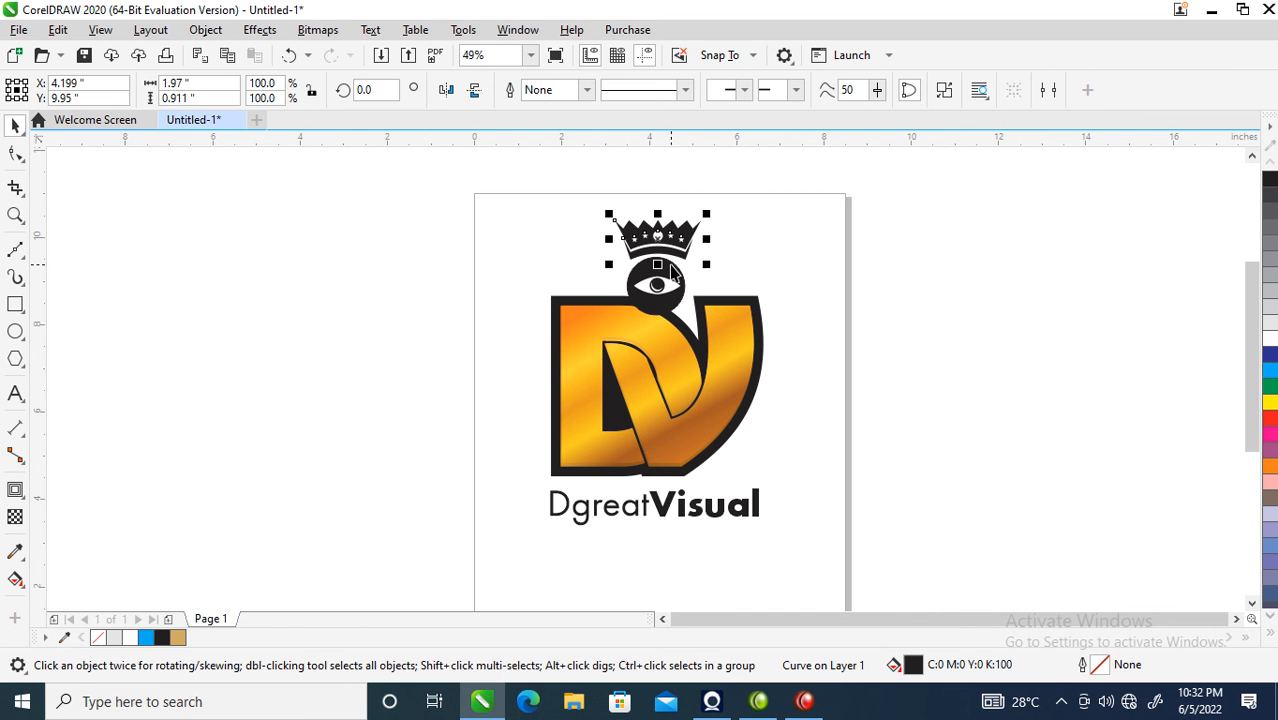
key(F1)
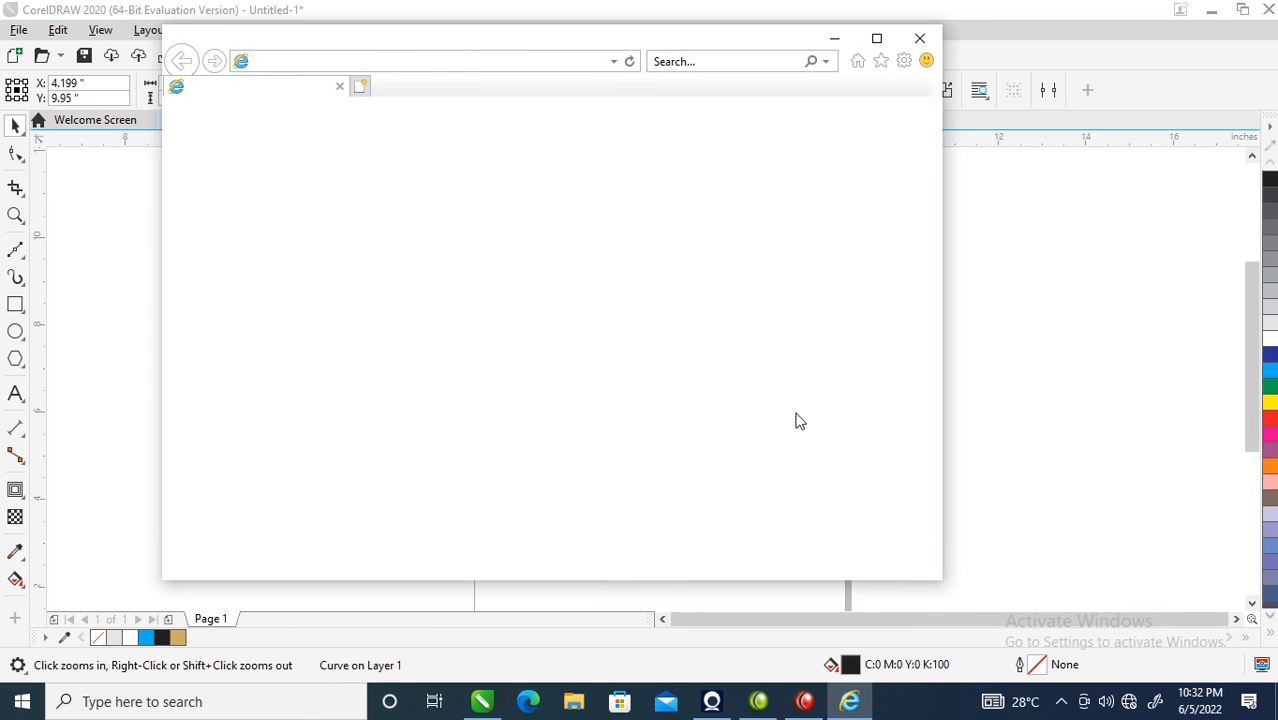
click(913, 40)
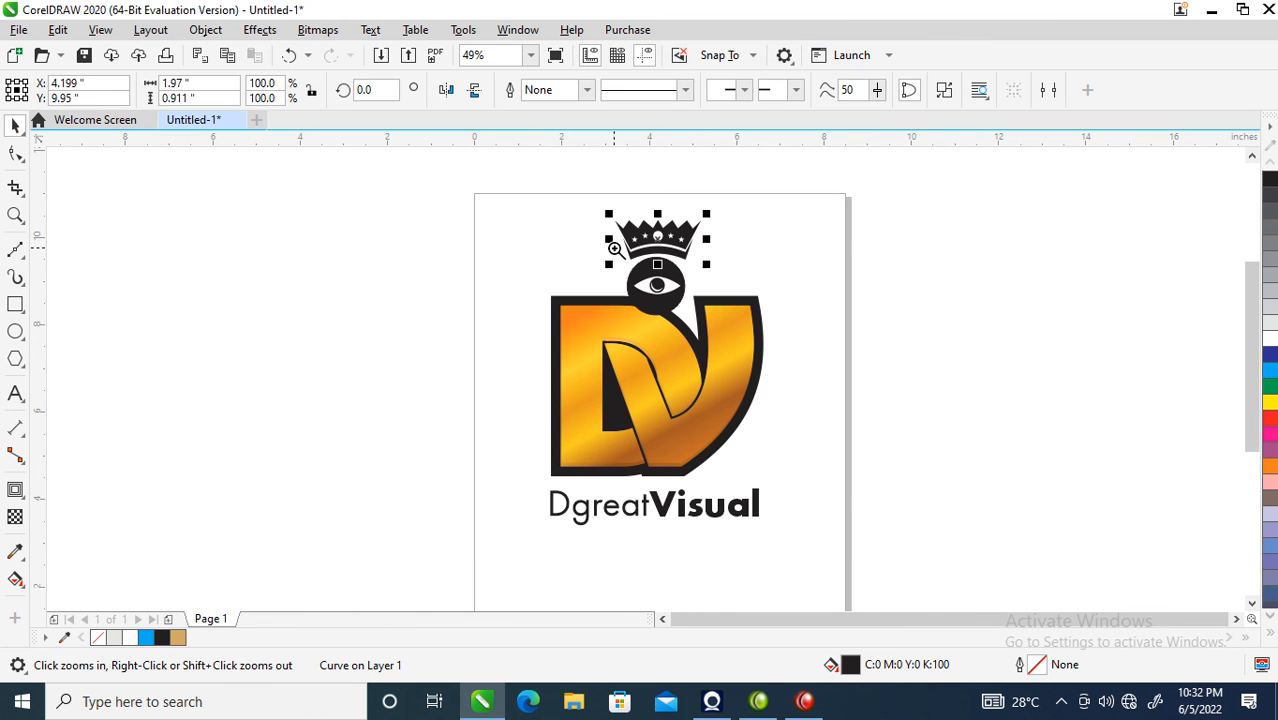
drag(400, 190, 842, 554)
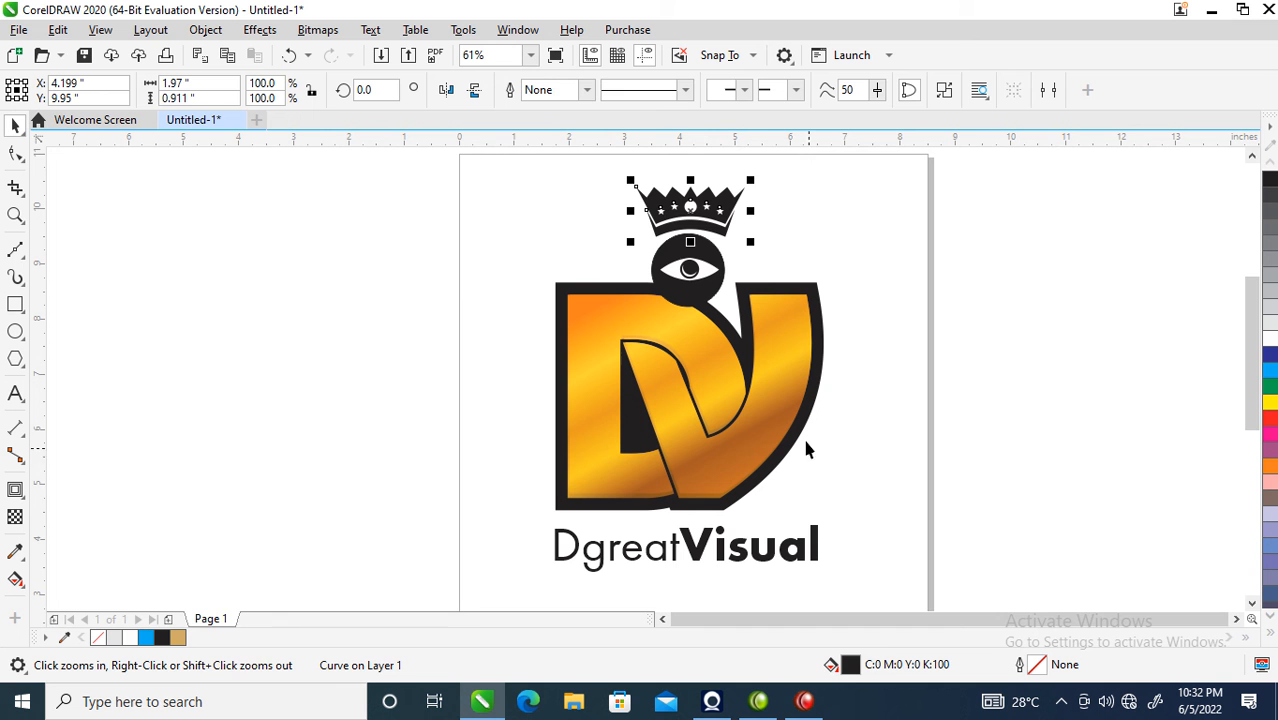
shift+click(713, 253)
click(1027, 308)
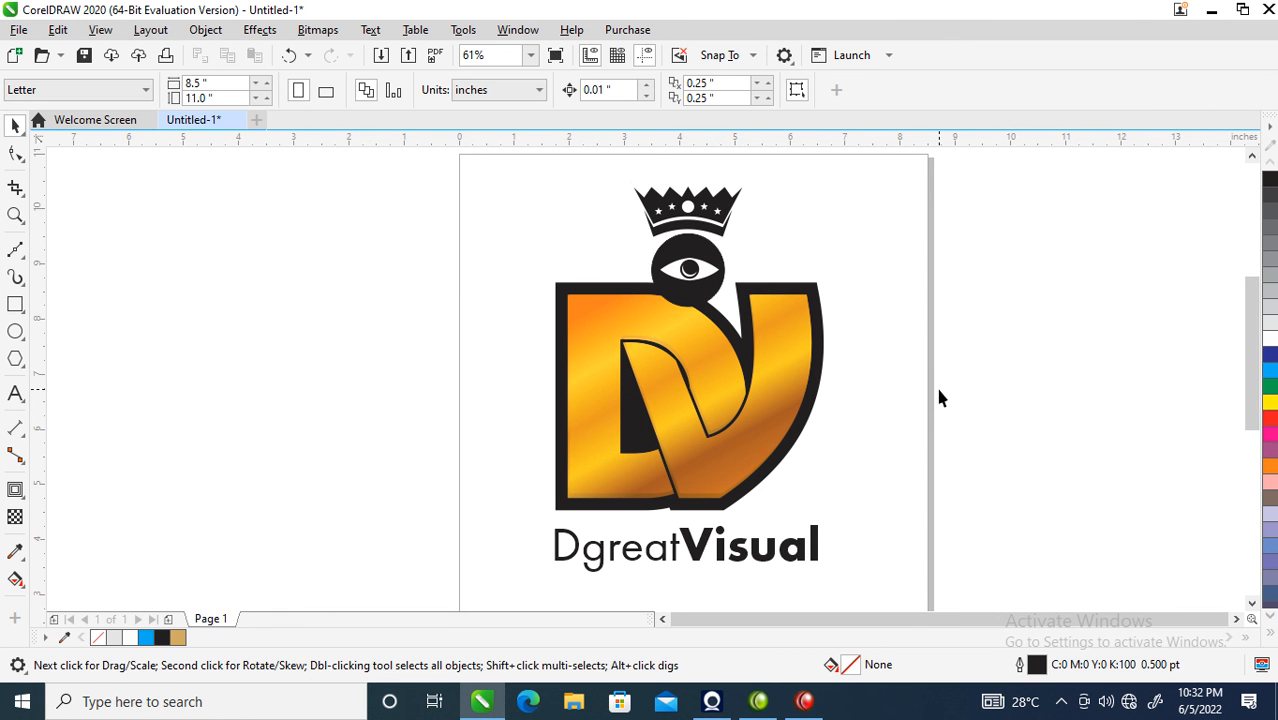